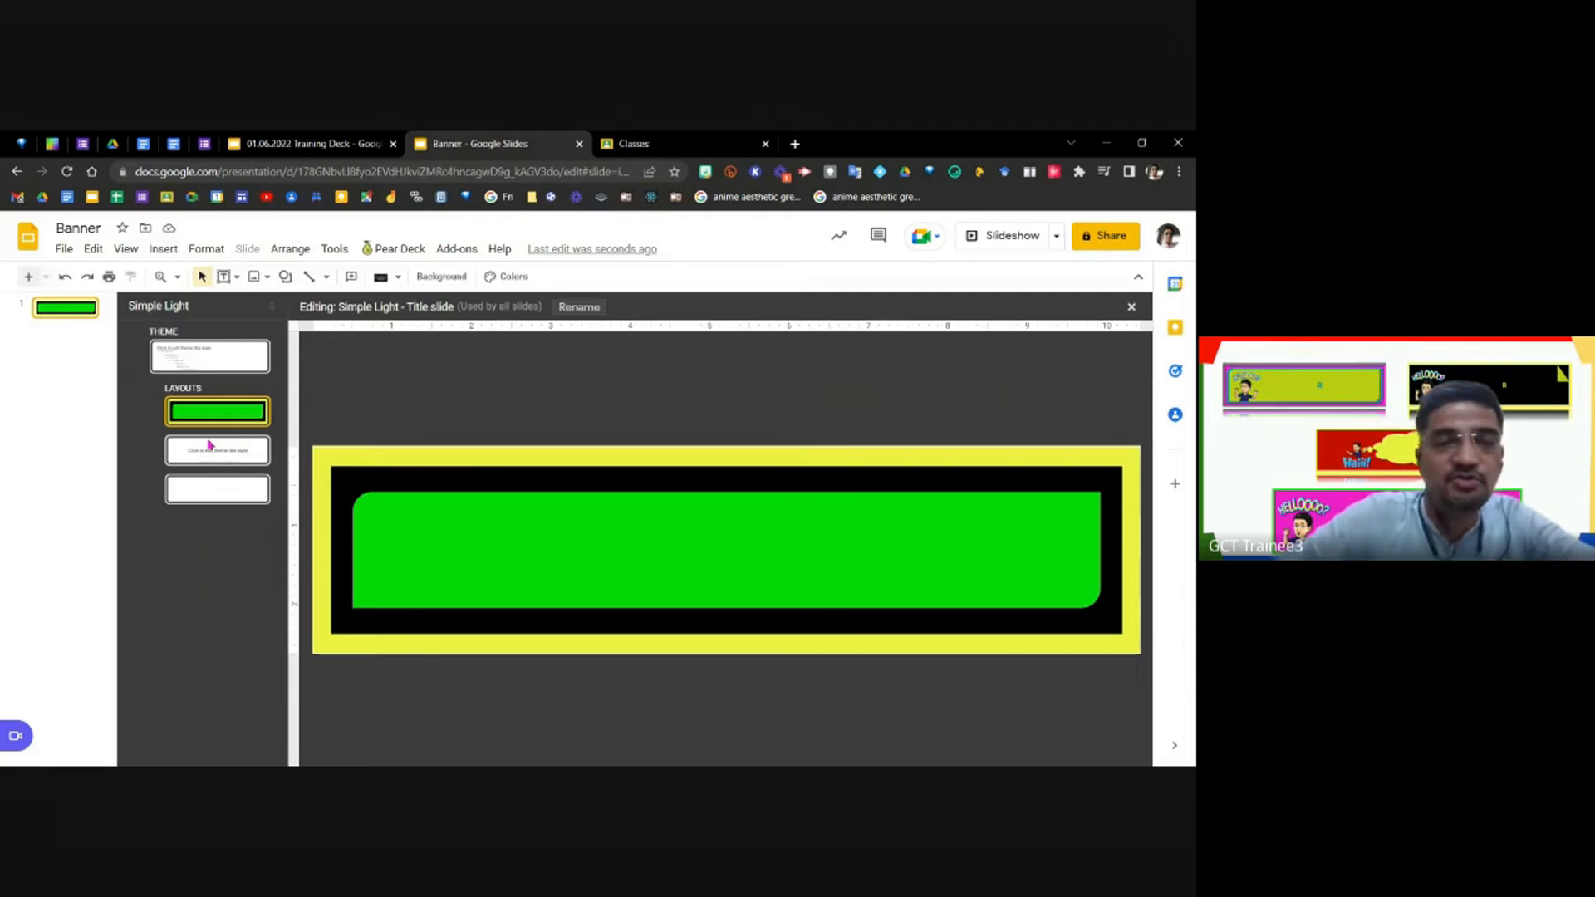
Duplicate the green Title slide layout in the theme editor.
{"action": "left_click", "coordinate": [219, 420]}
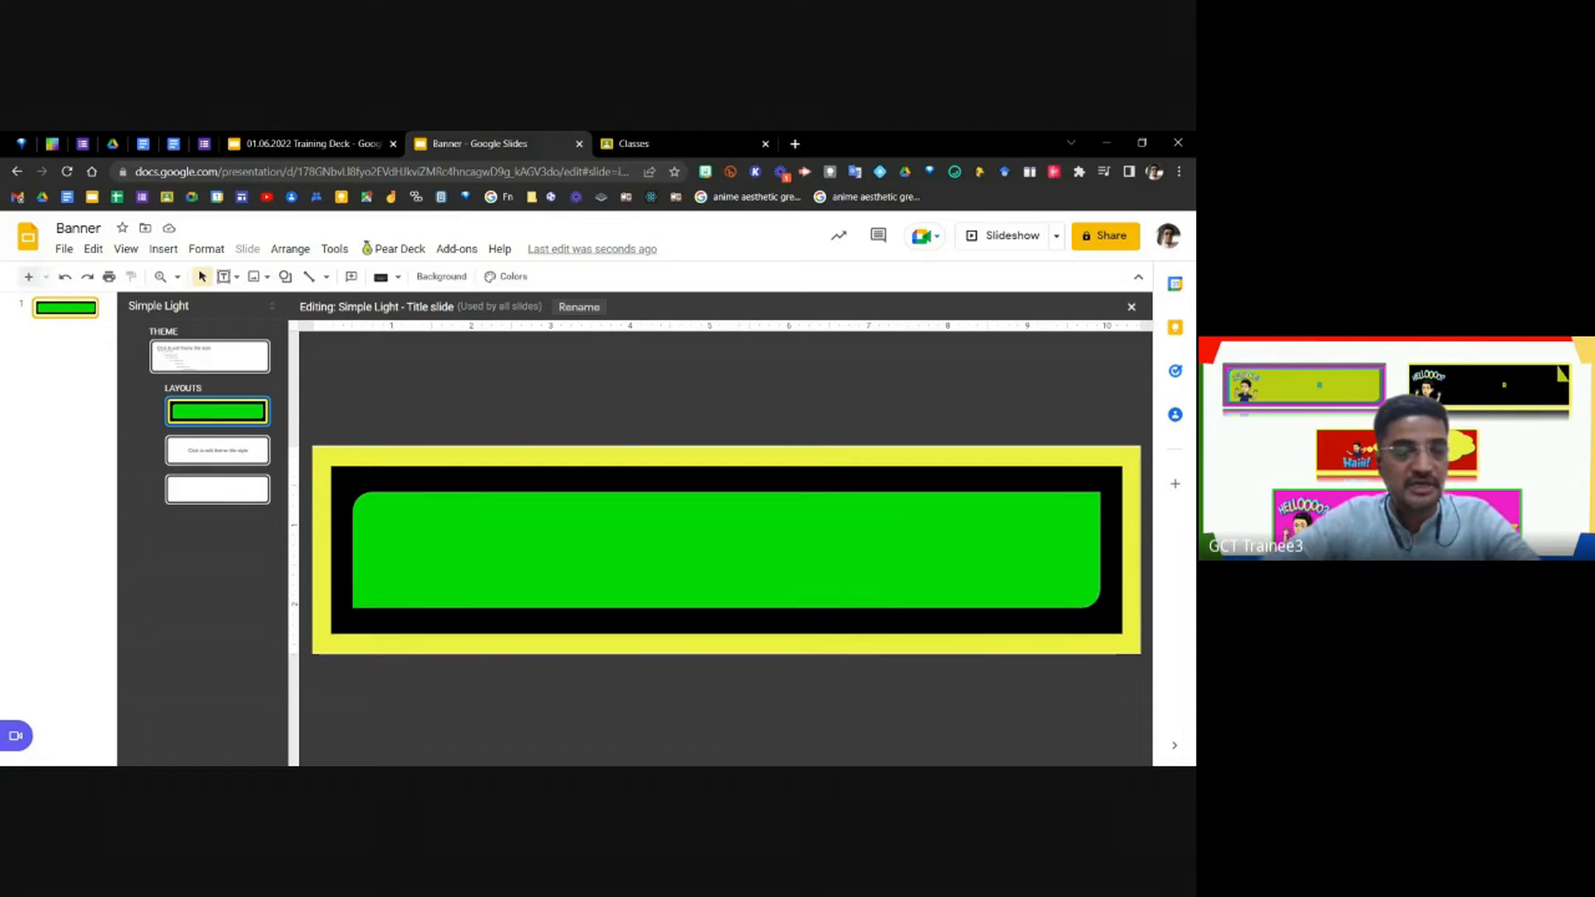
{"action": "right_click", "coordinate": [218, 417]}
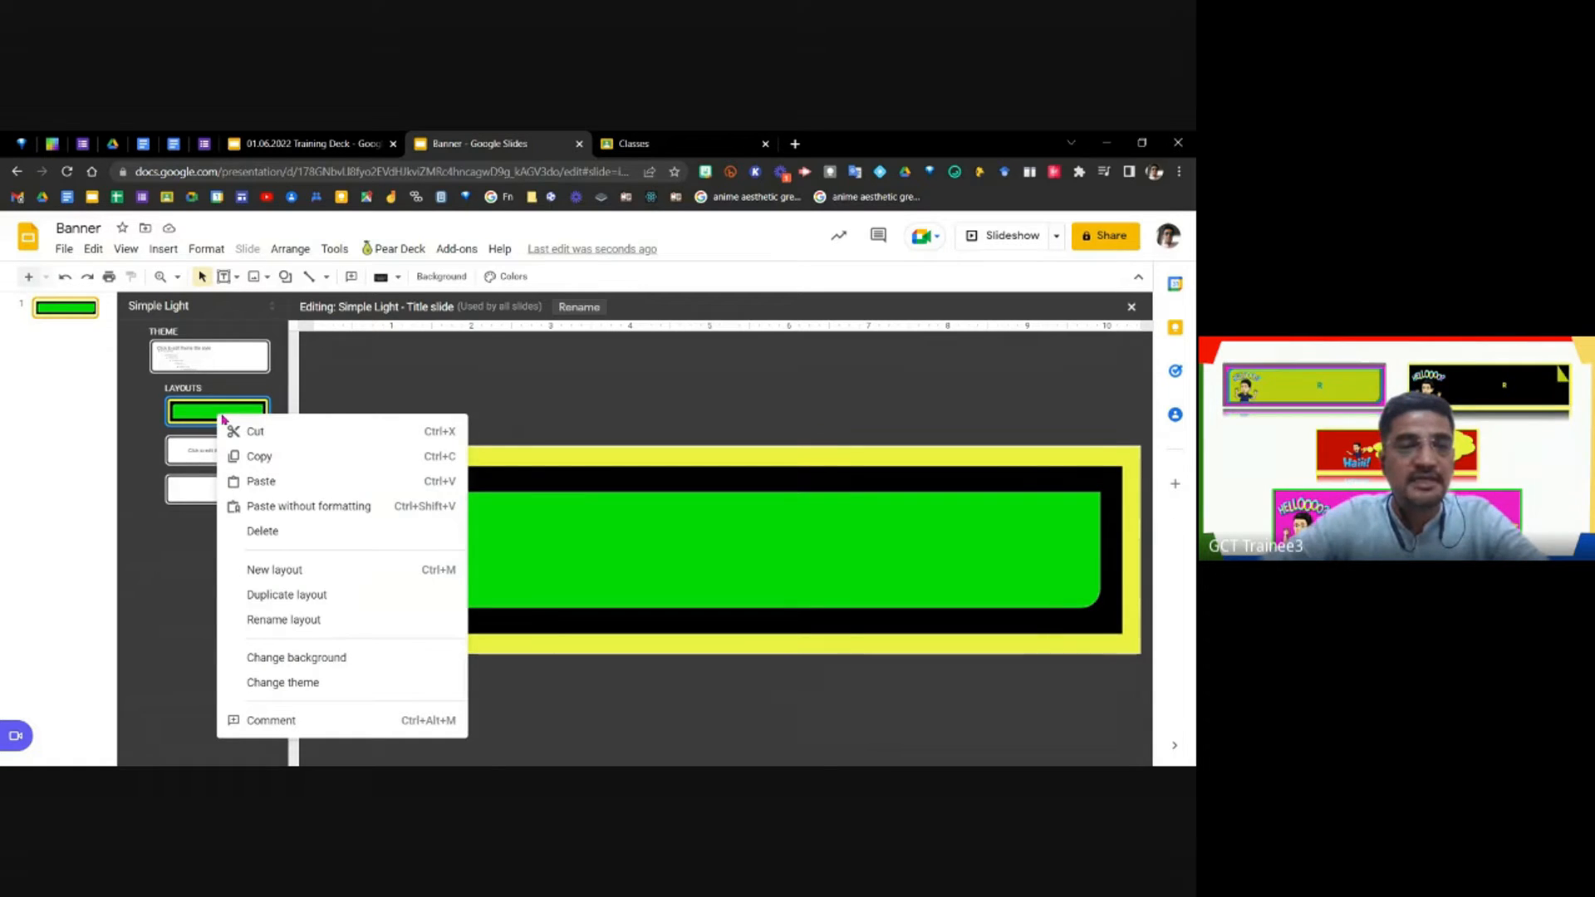
{"action": "left_click", "coordinate": [253, 598]}
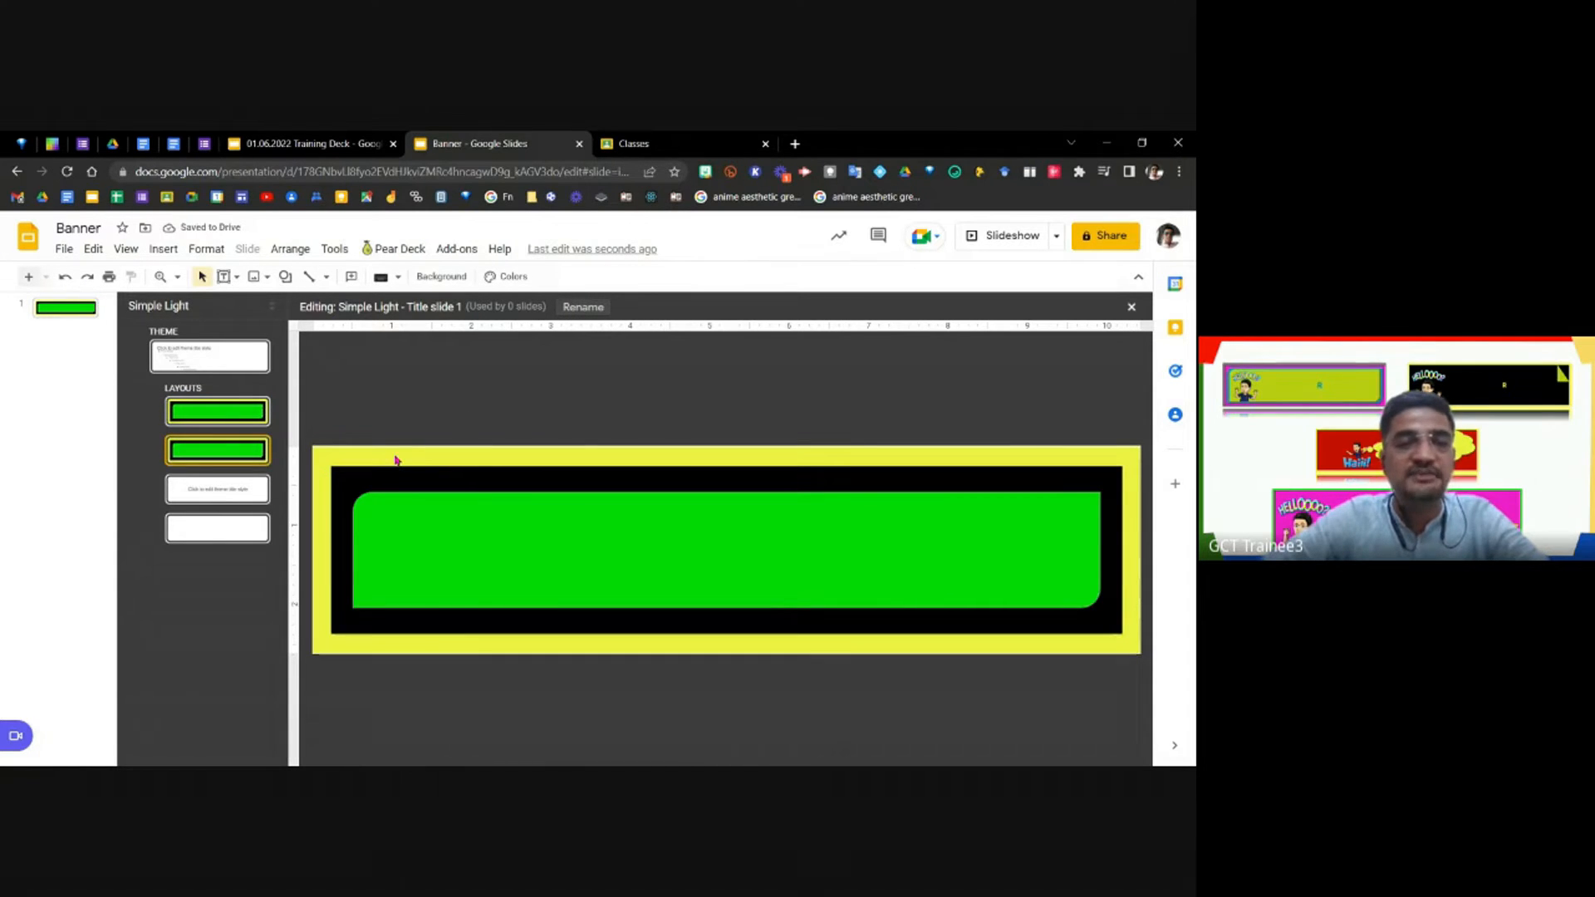
Fill the inner rounded shape of the duplicated layout with magenta.
{"action": "left_click", "coordinate": [476, 529]}
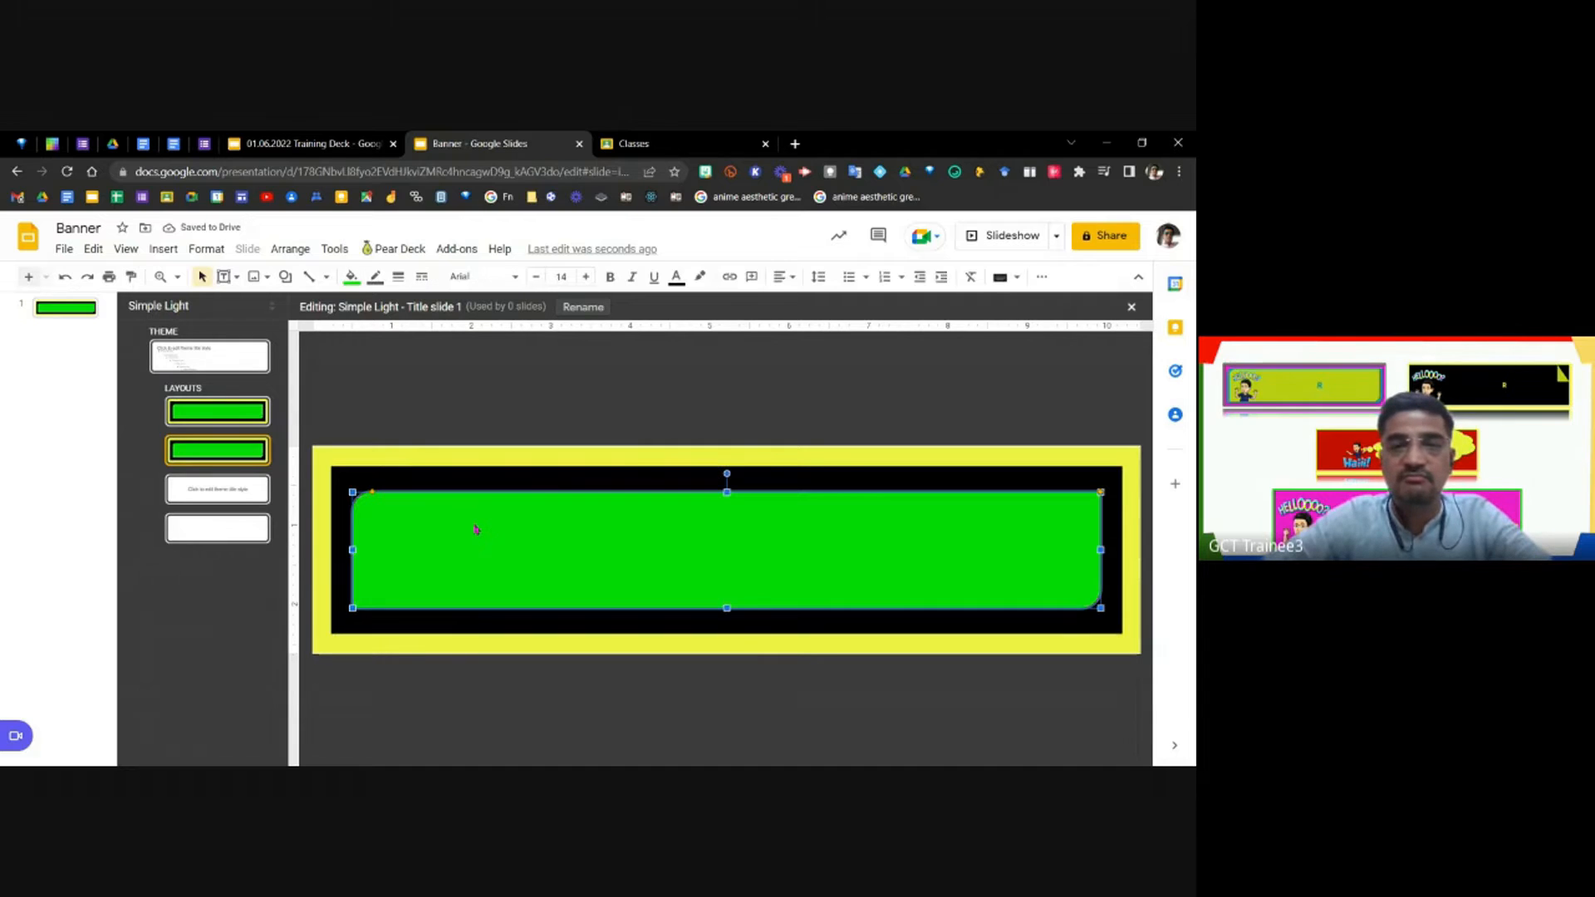
{"action": "left_click", "coordinate": [352, 276]}
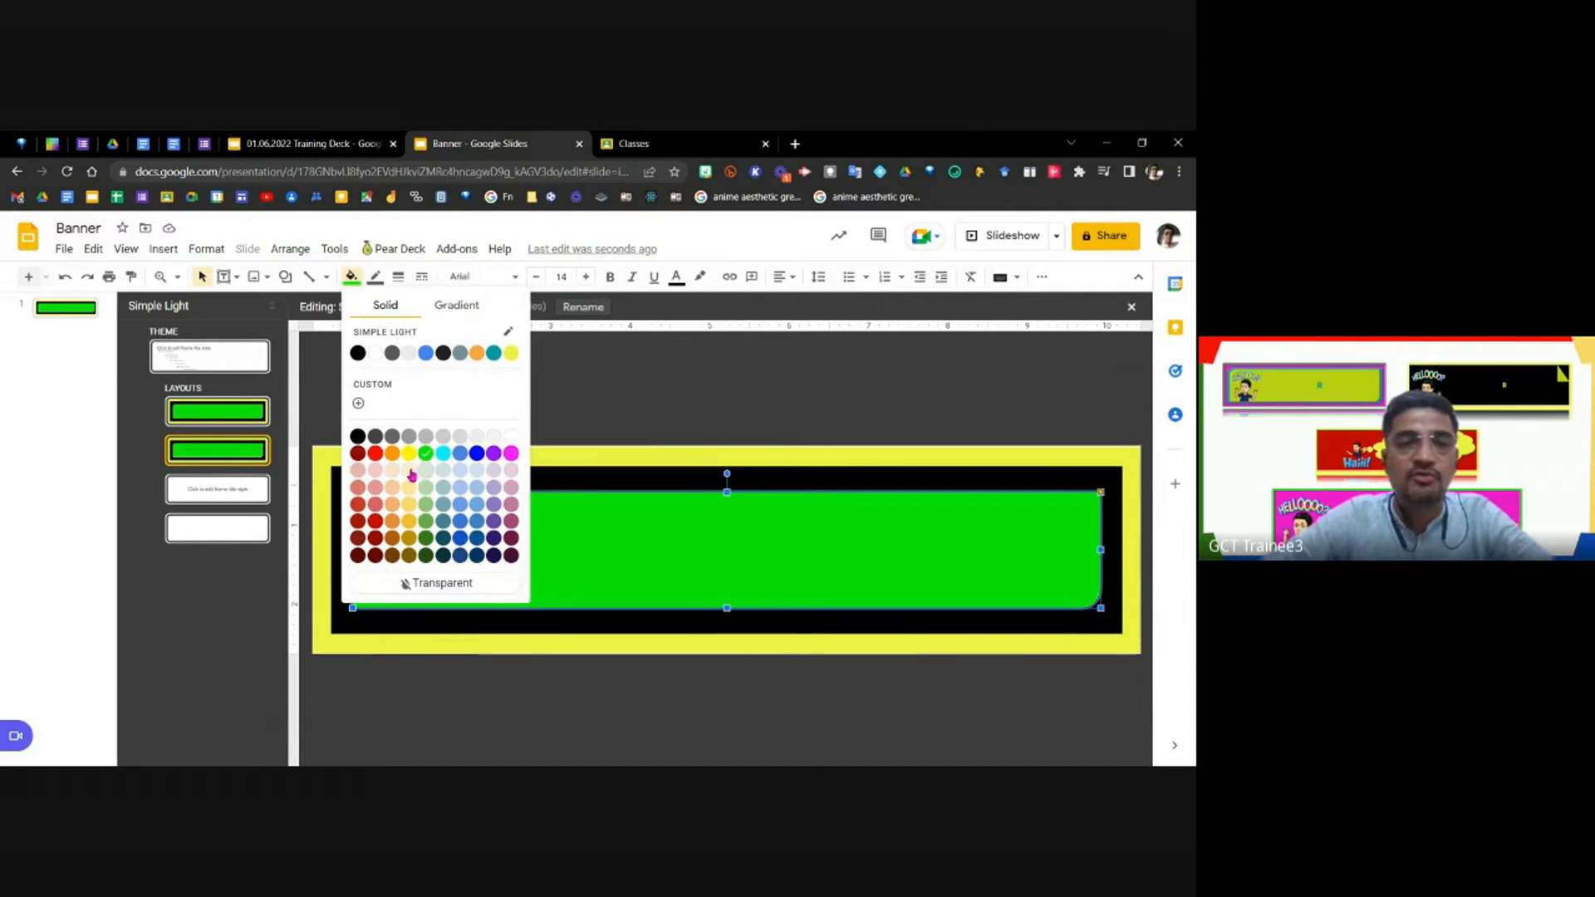
{"action": "left_click", "coordinate": [510, 453]}
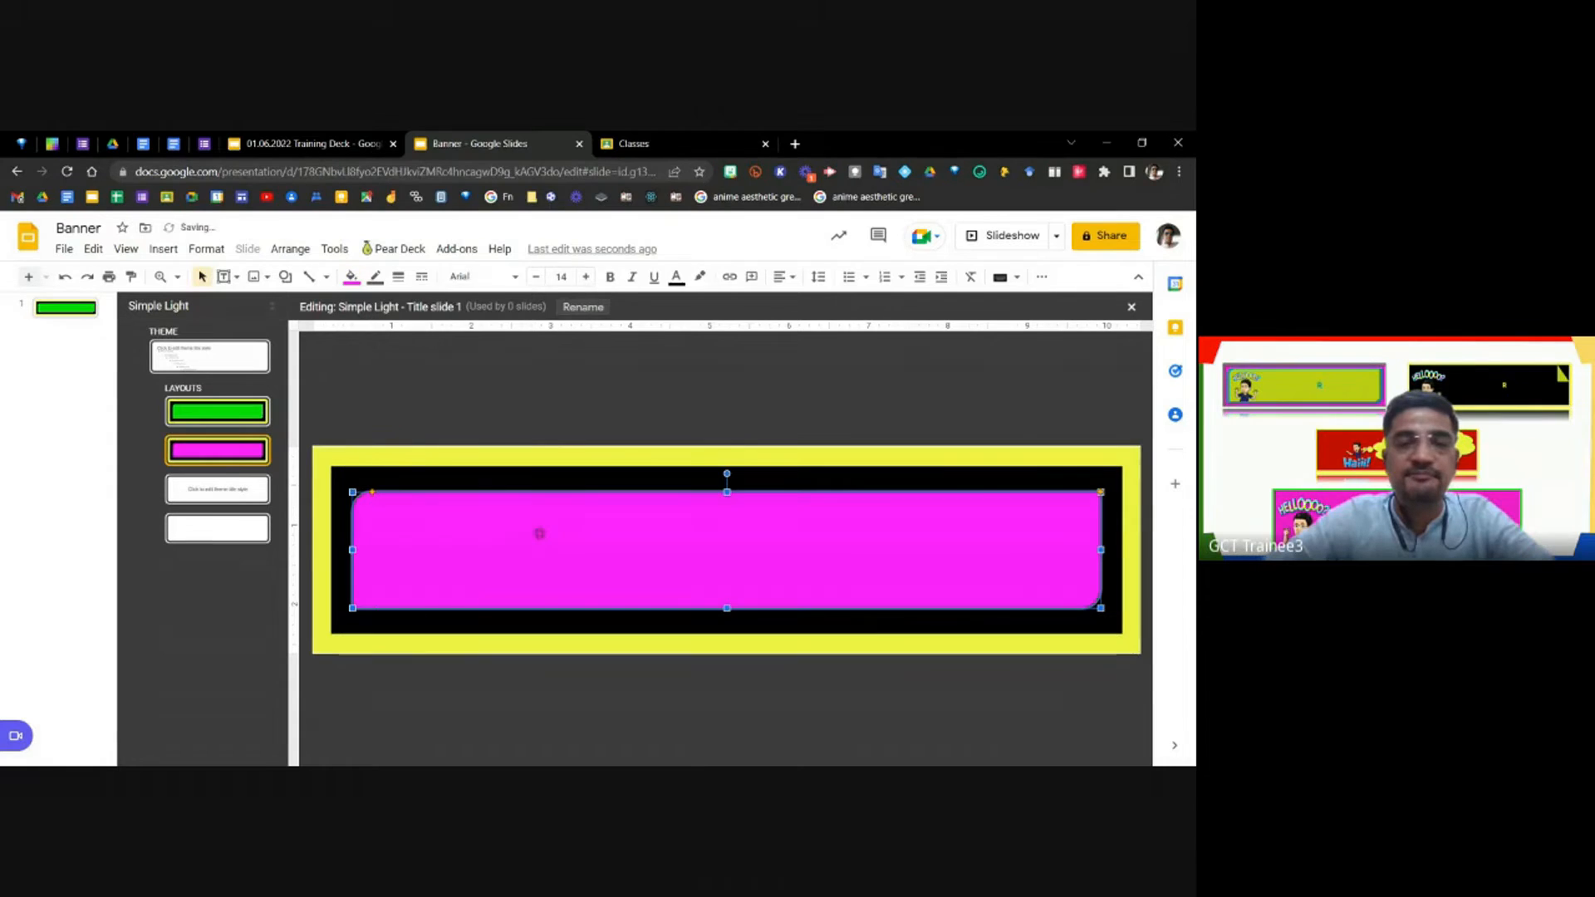
{"action": "key", "text": "Escape"}
Try a yellow fill on the black rectangle behind the magenta shape.
{"action": "left_click", "coordinate": [498, 477]}
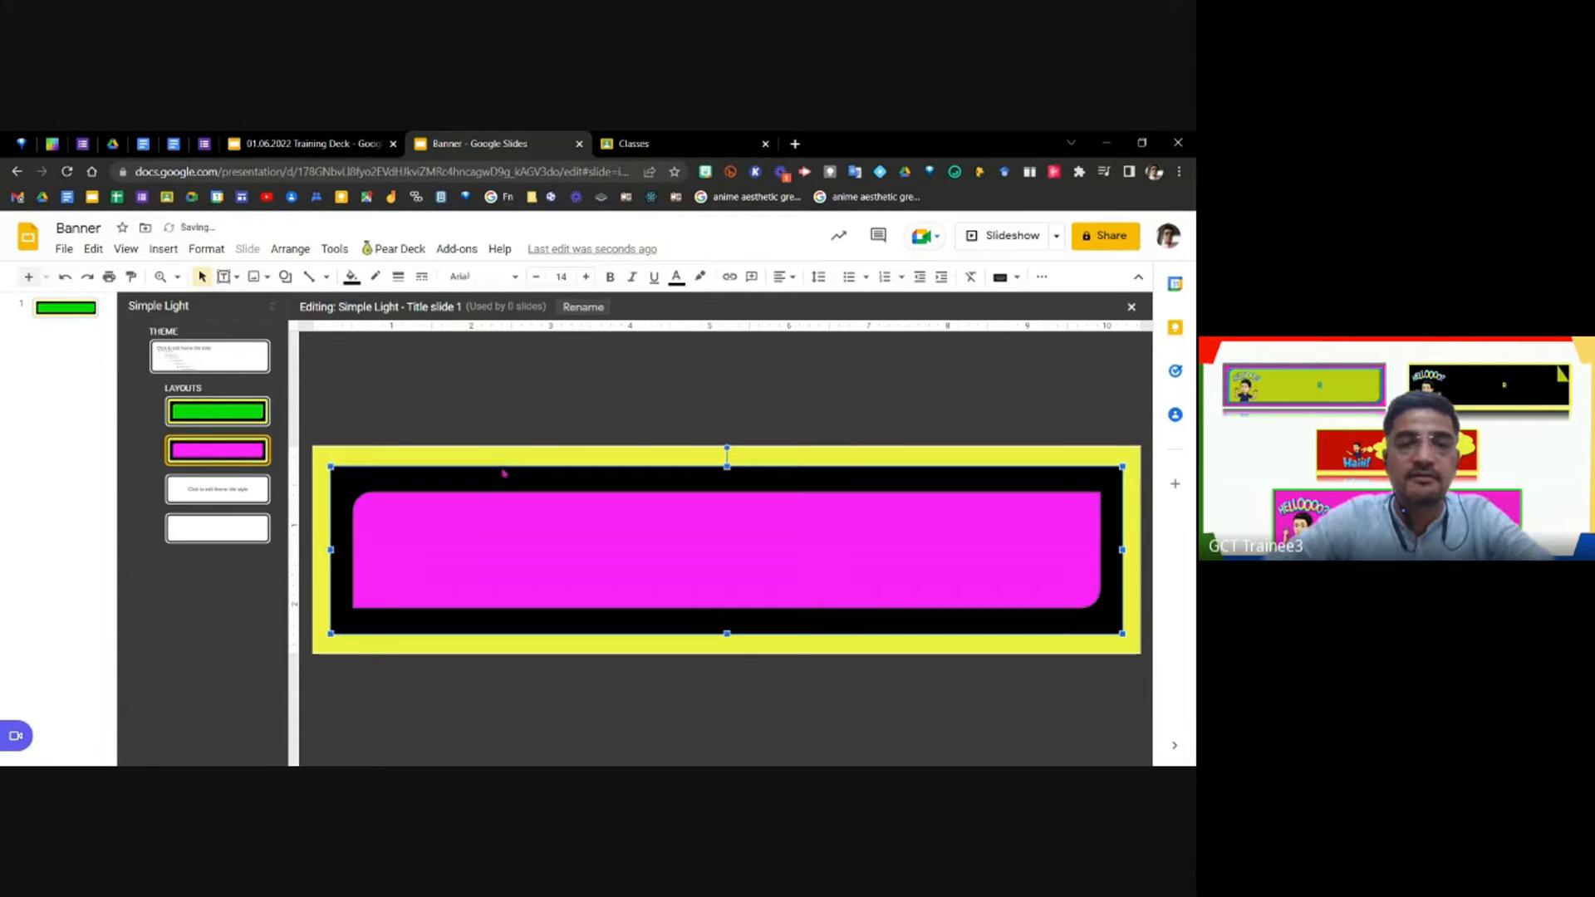
{"action": "left_click", "coordinate": [351, 276]}
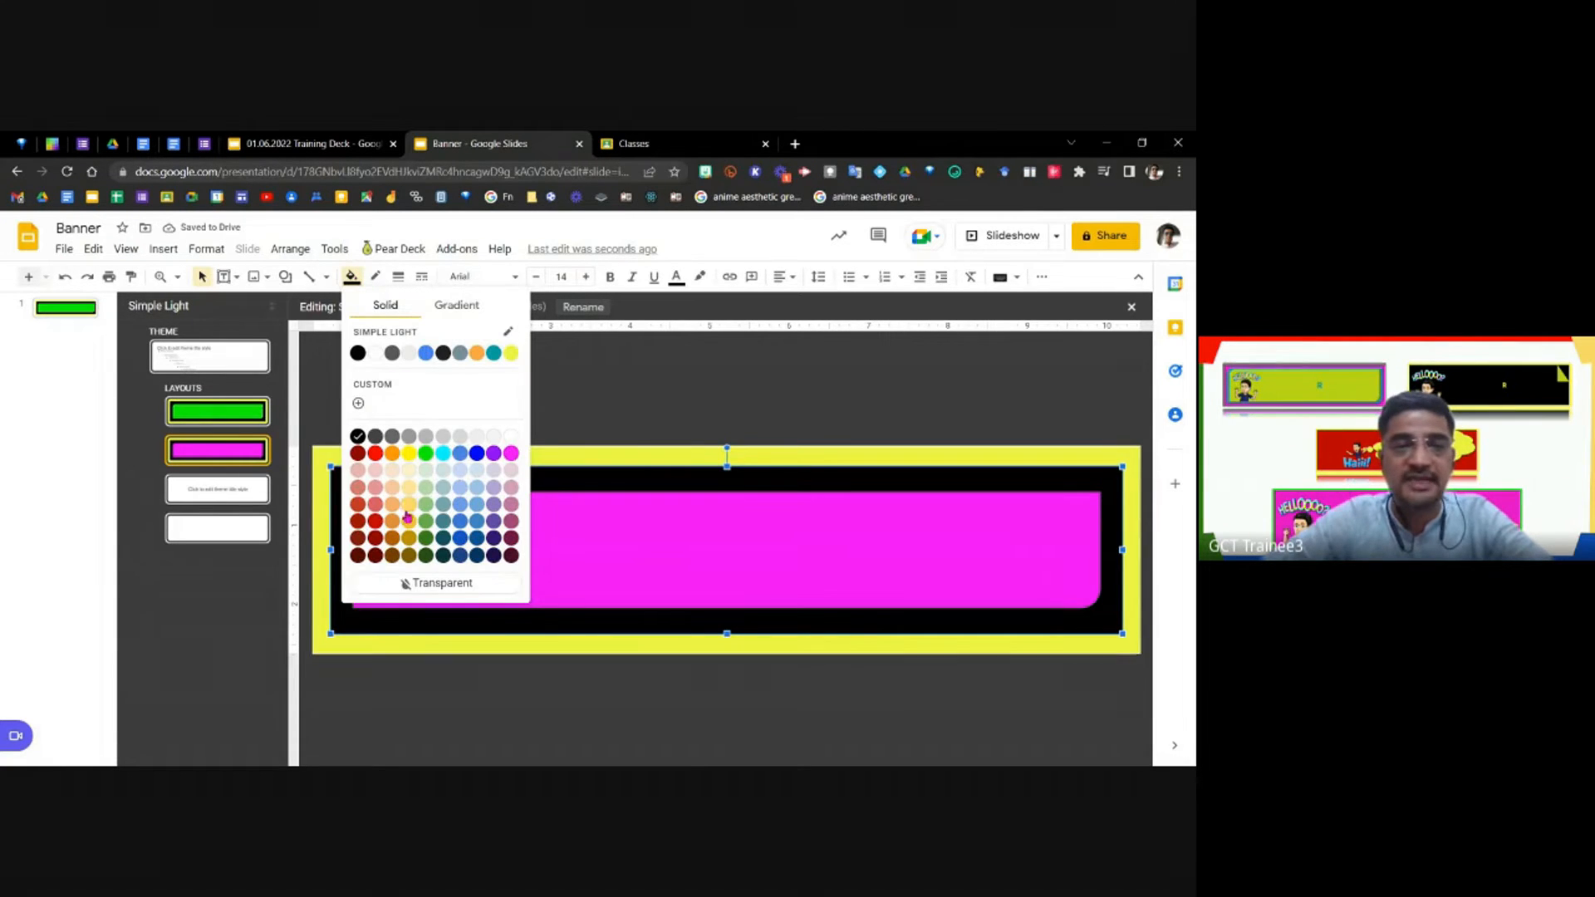
{"action": "left_click", "coordinate": [409, 454]}
{"action": "left_click", "coordinate": [585, 438]}
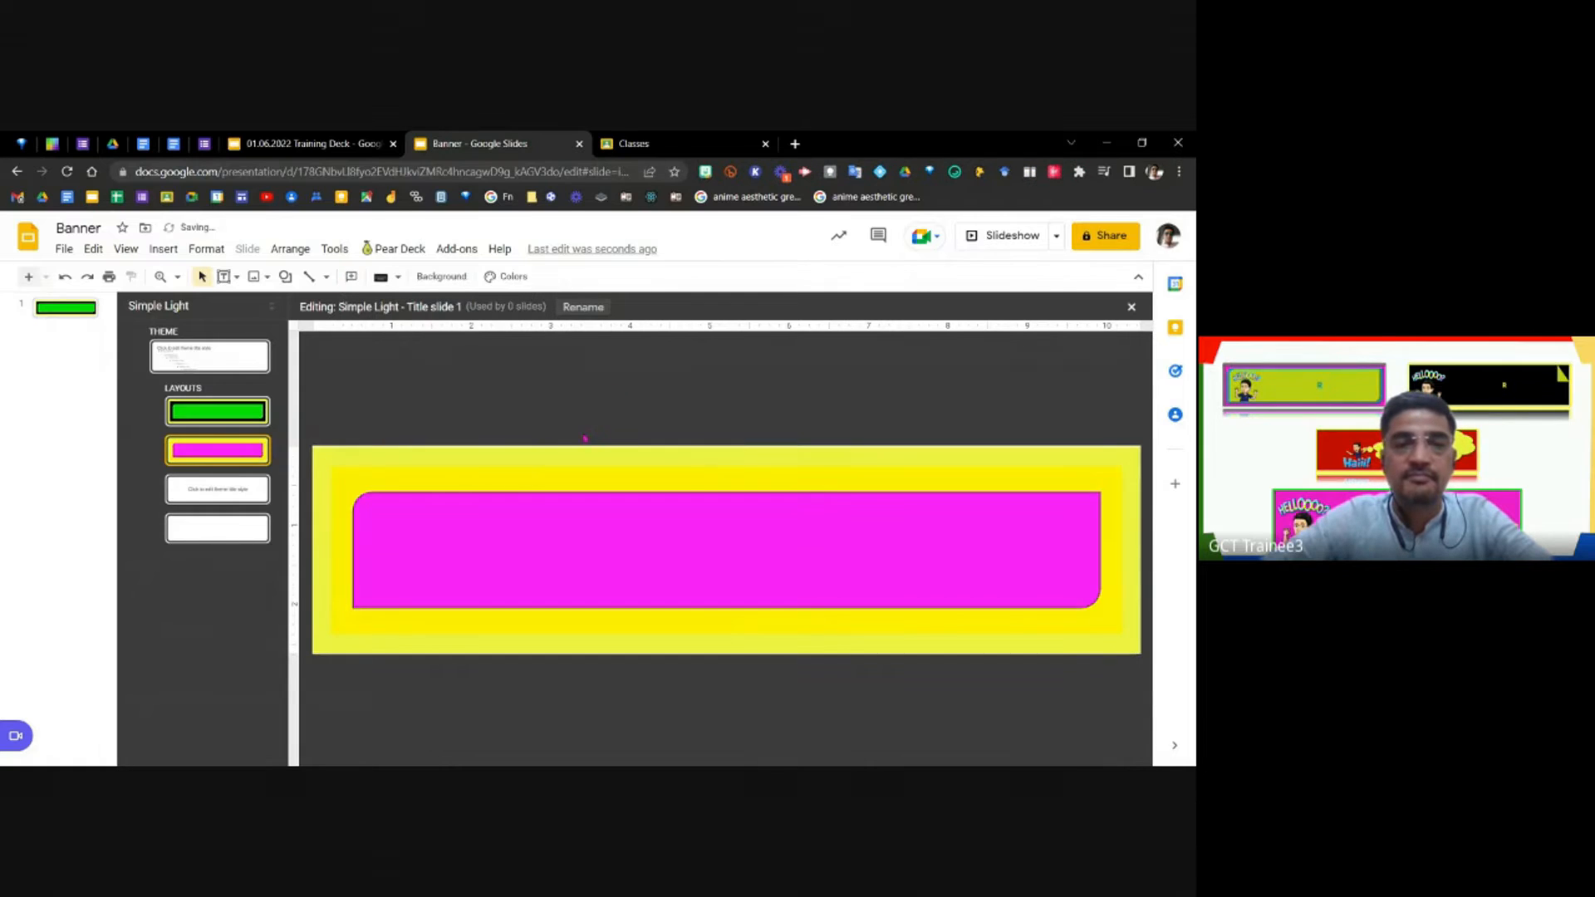
Fill the rectangle behind the magenta shape with bright green.
{"action": "left_click", "coordinate": [543, 478]}
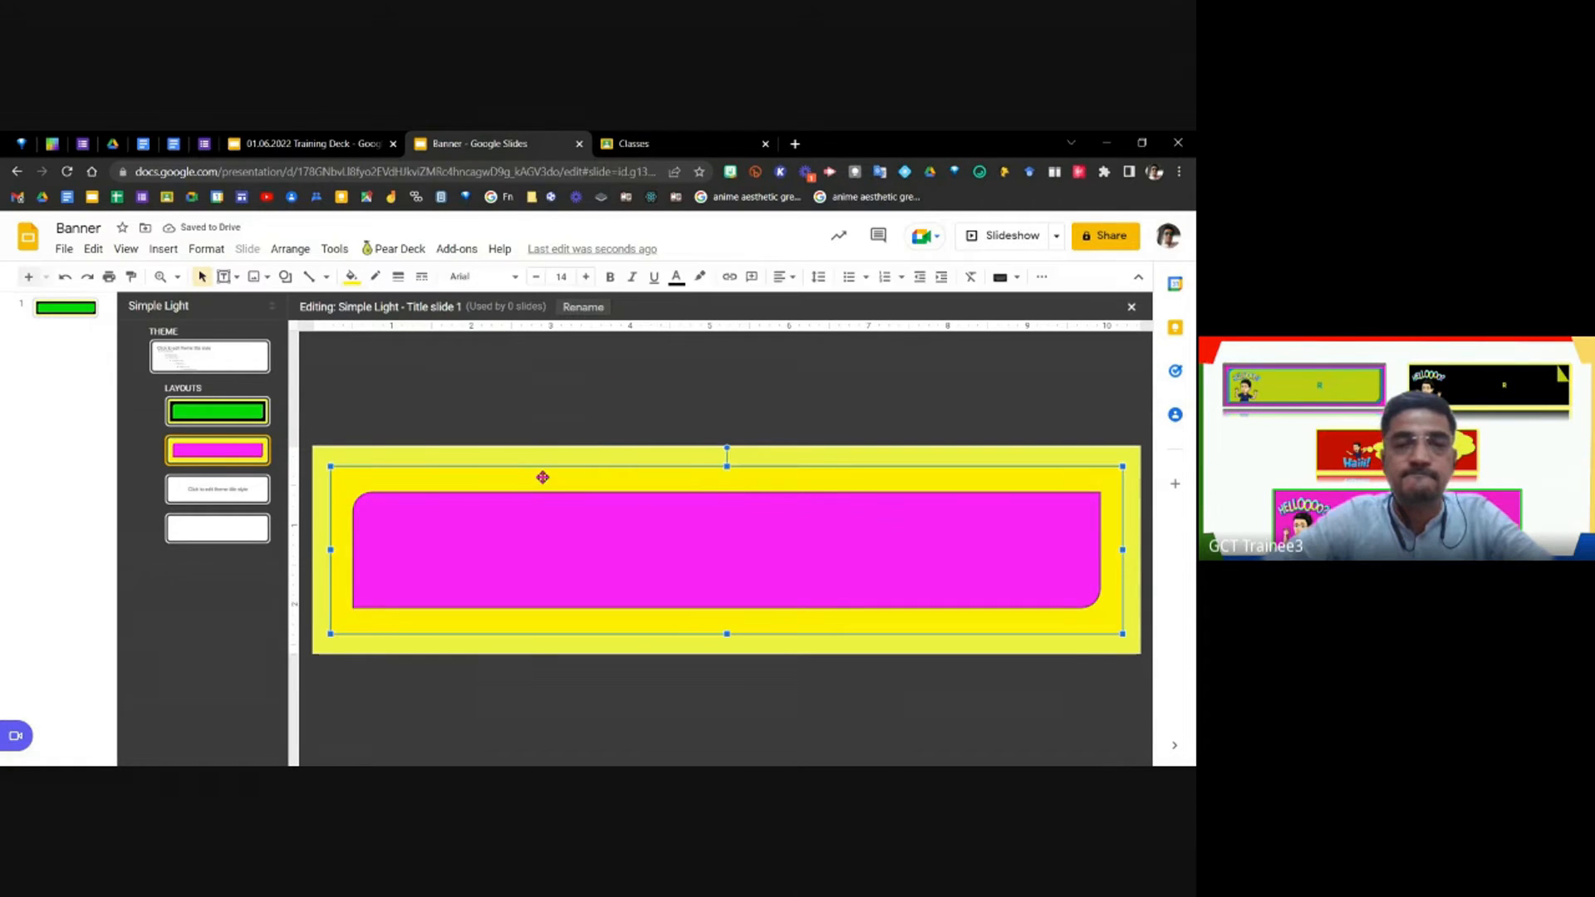
{"action": "left_click", "coordinate": [351, 277]}
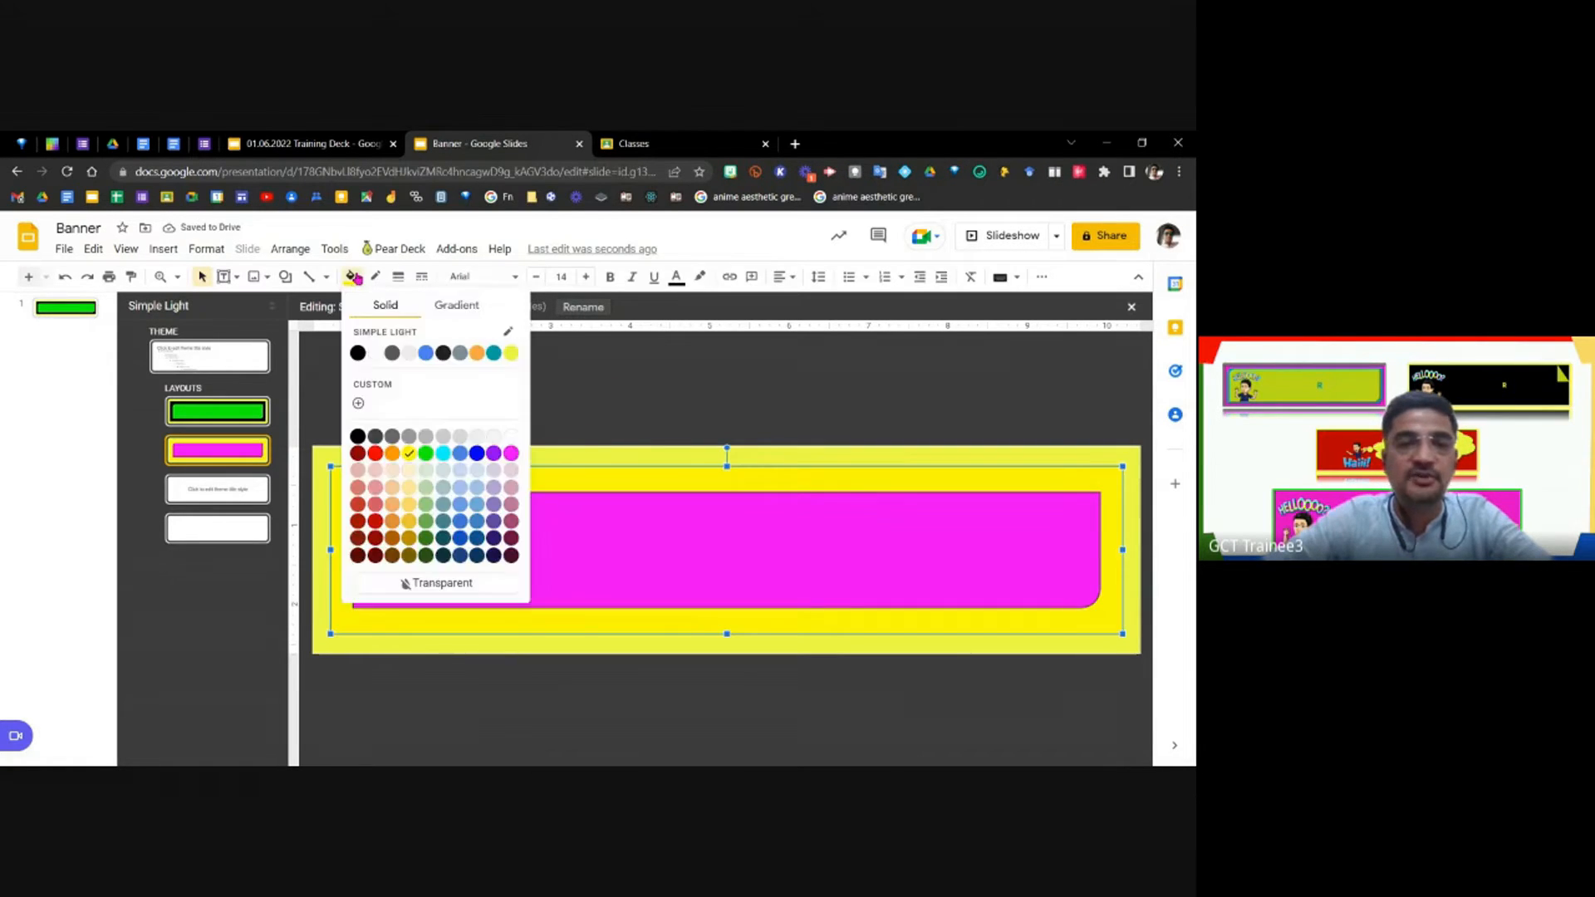
{"action": "left_click", "coordinate": [429, 462]}
{"action": "left_click", "coordinate": [613, 377]}
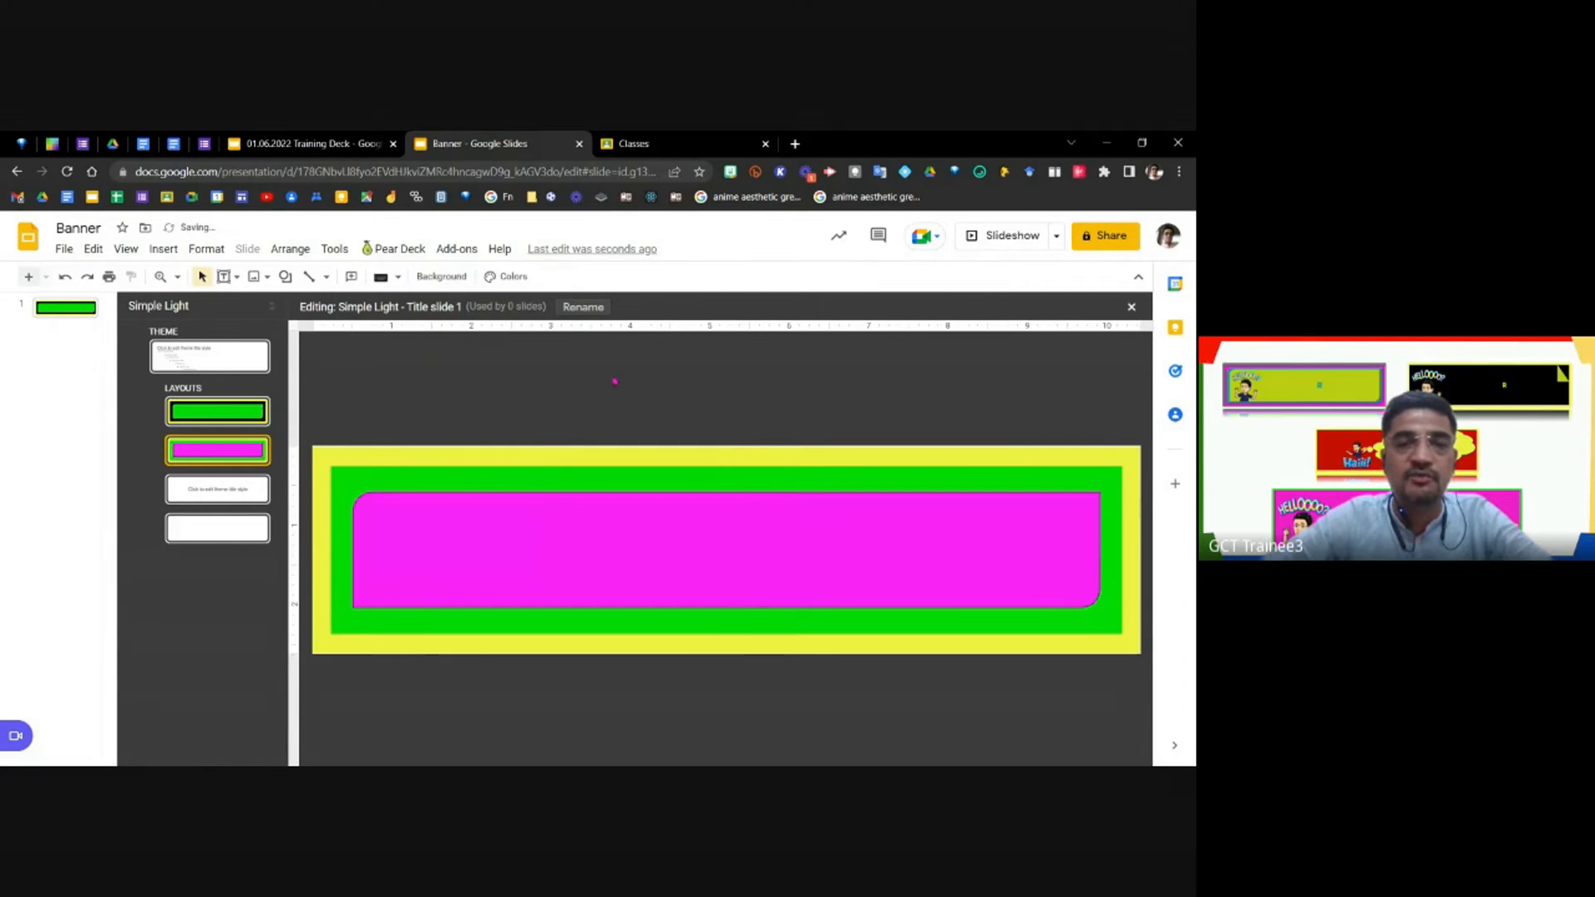
Set the background colour of the duplicated layout to near-black.
{"action": "left_click", "coordinate": [453, 276]}
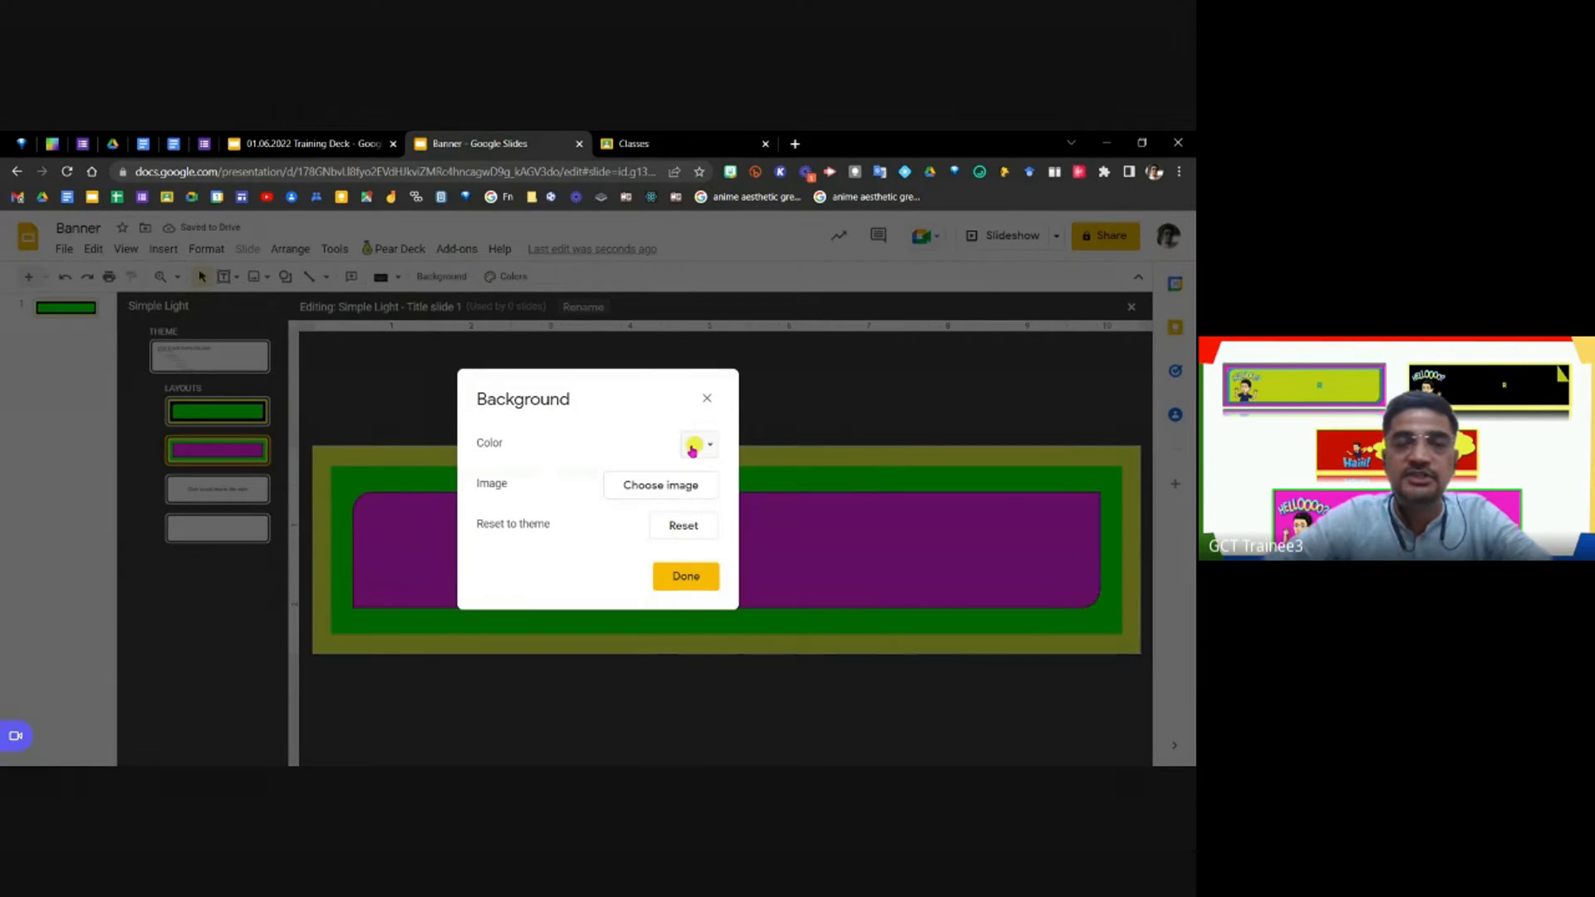
{"action": "left_click", "coordinate": [692, 445]}
{"action": "left_click", "coordinate": [784, 532]}
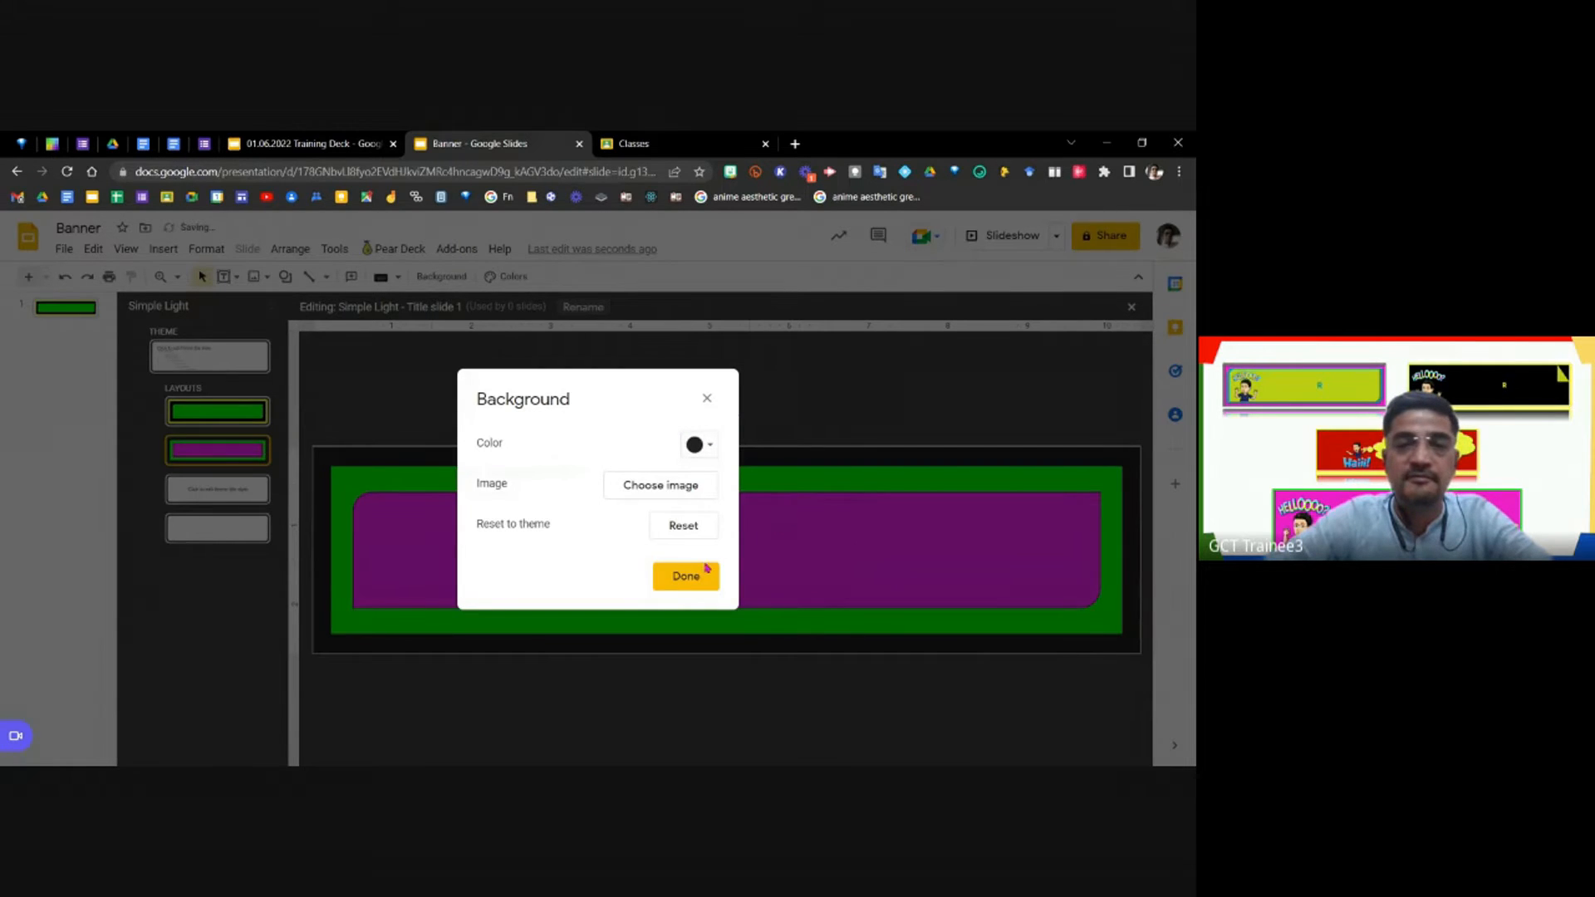
{"action": "left_click", "coordinate": [687, 576]}
{"action": "left_click", "coordinate": [228, 416]}
{"action": "left_click", "coordinate": [237, 456]}
{"action": "left_click", "coordinate": [234, 417]}
{"action": "left_click", "coordinate": [236, 452]}
{"action": "left_click", "coordinate": [236, 417]}
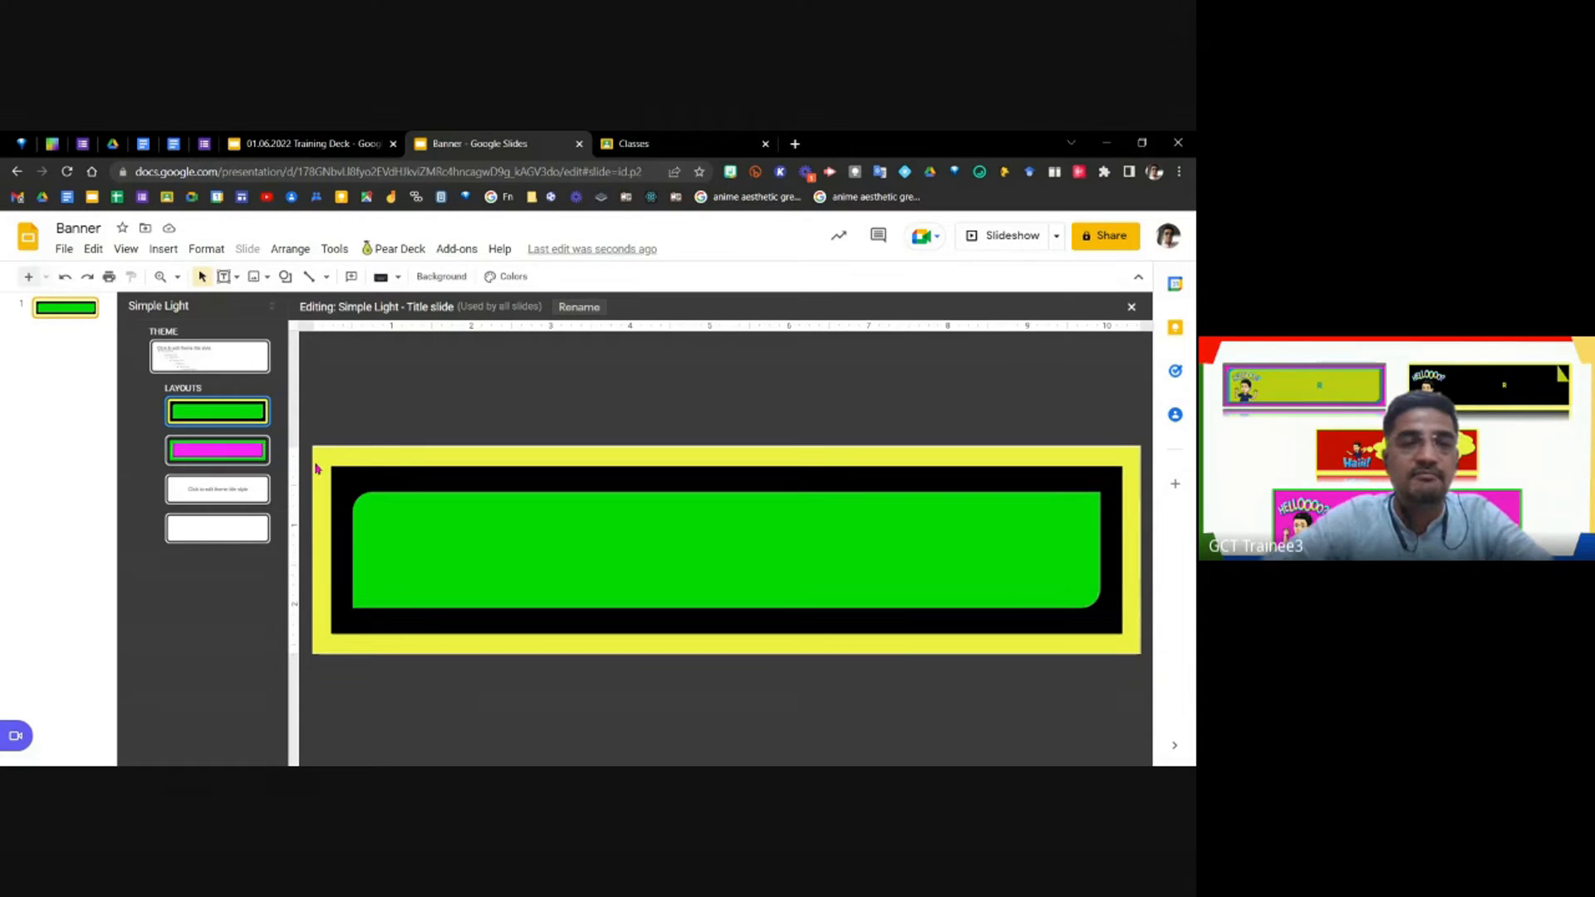
Give the magenta shape in the duplicated layout a teal border 4 px thick and leave the theme editor.
{"action": "key", "text": "Down"}
{"action": "left_click", "coordinate": [437, 507]}
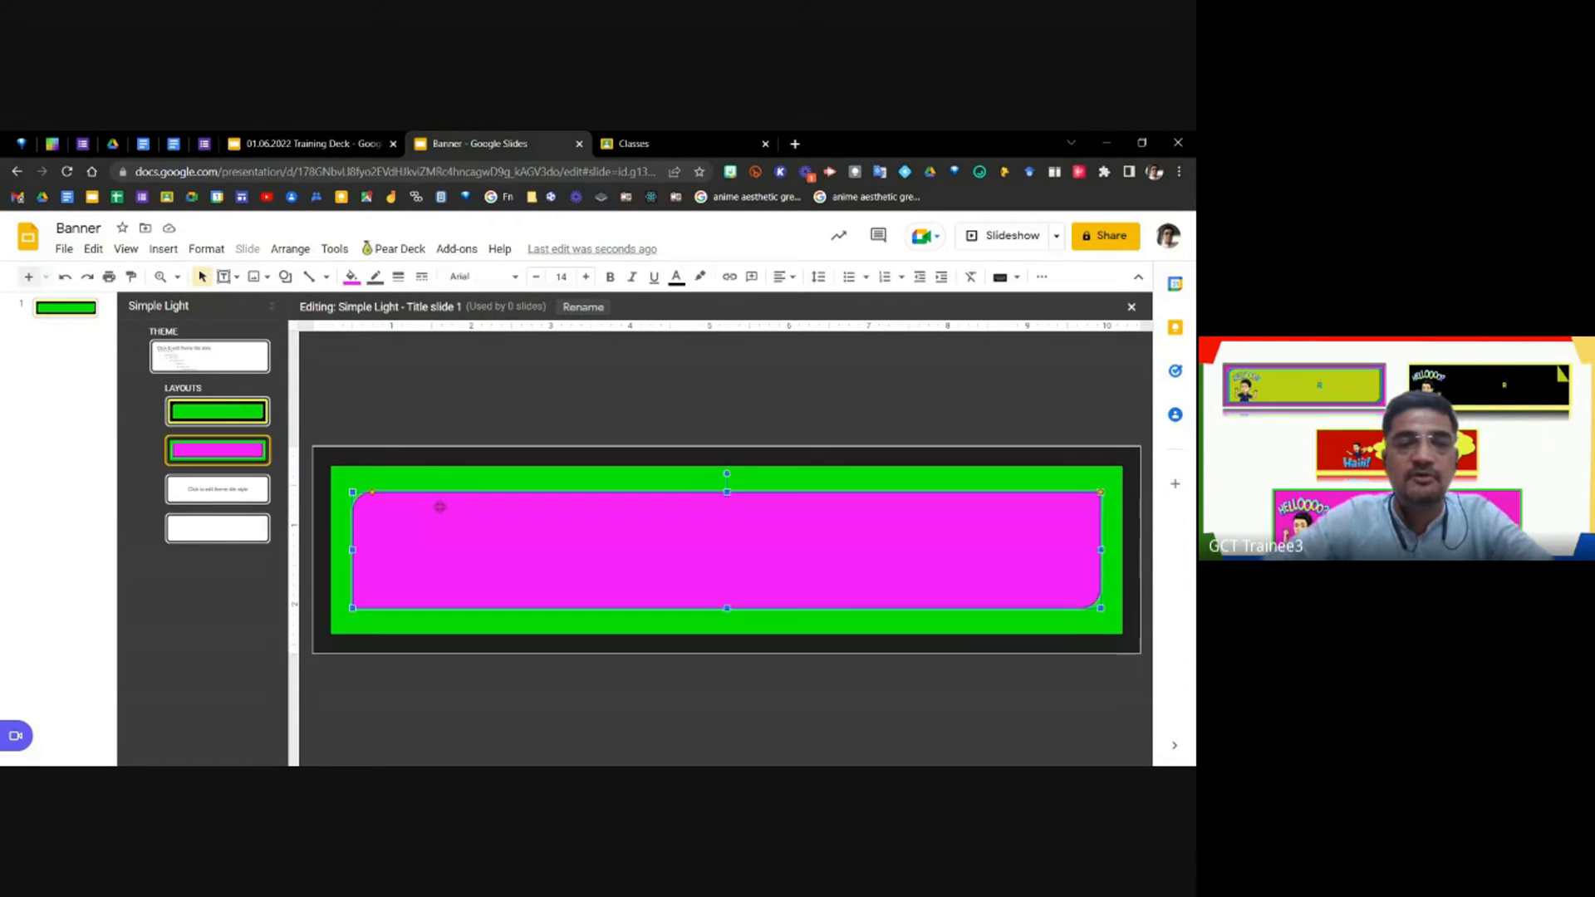
{"action": "left_click", "coordinate": [376, 278]}
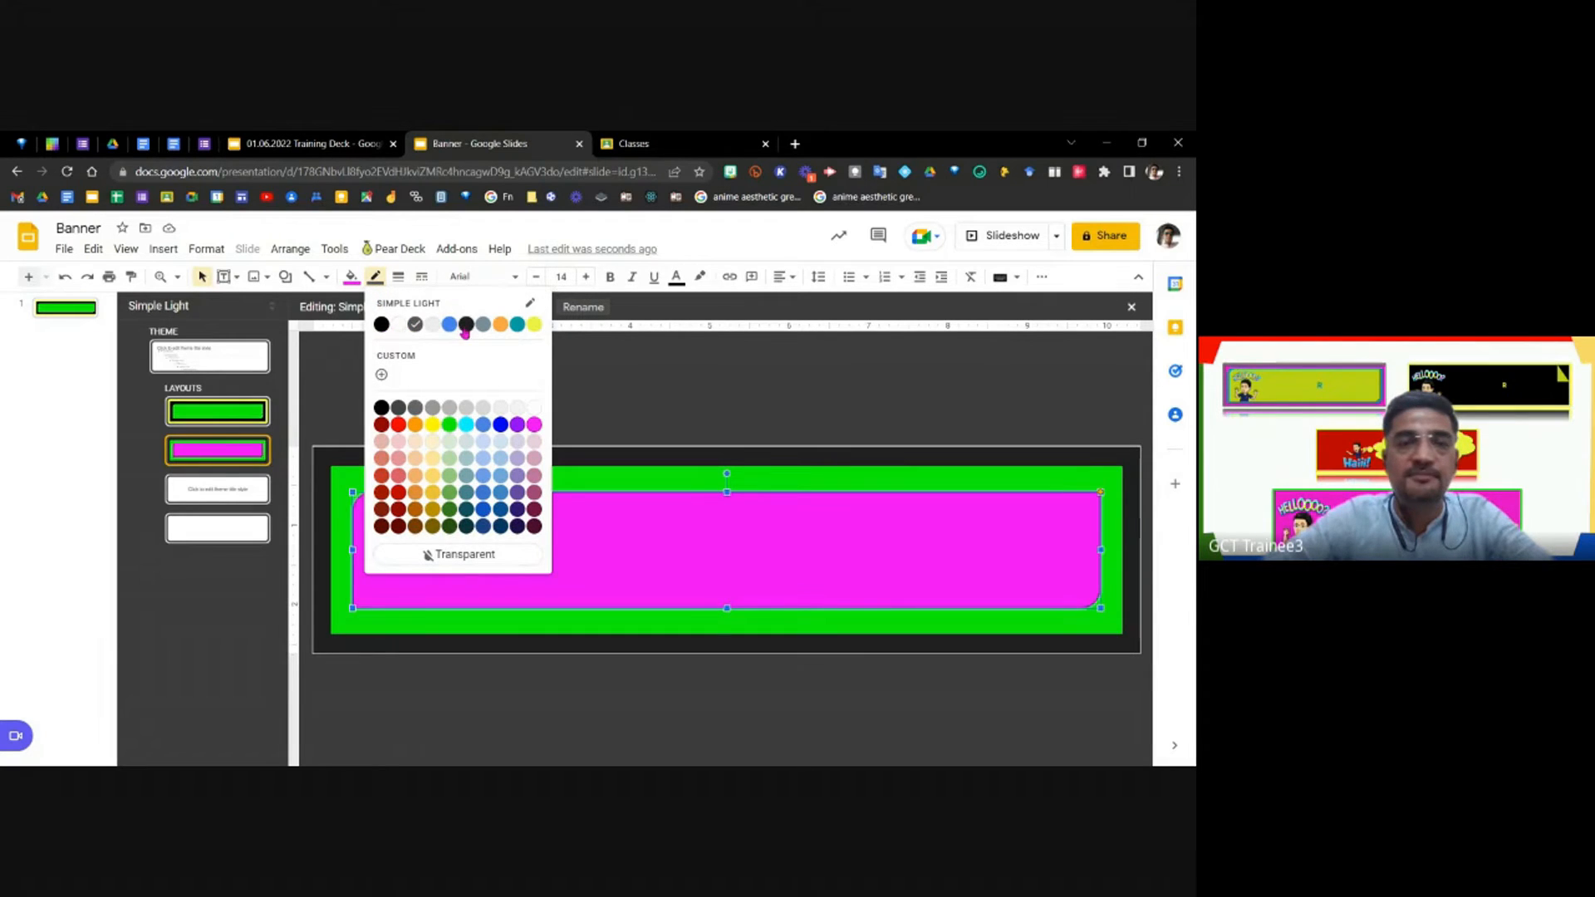
{"action": "left_click", "coordinate": [517, 326]}
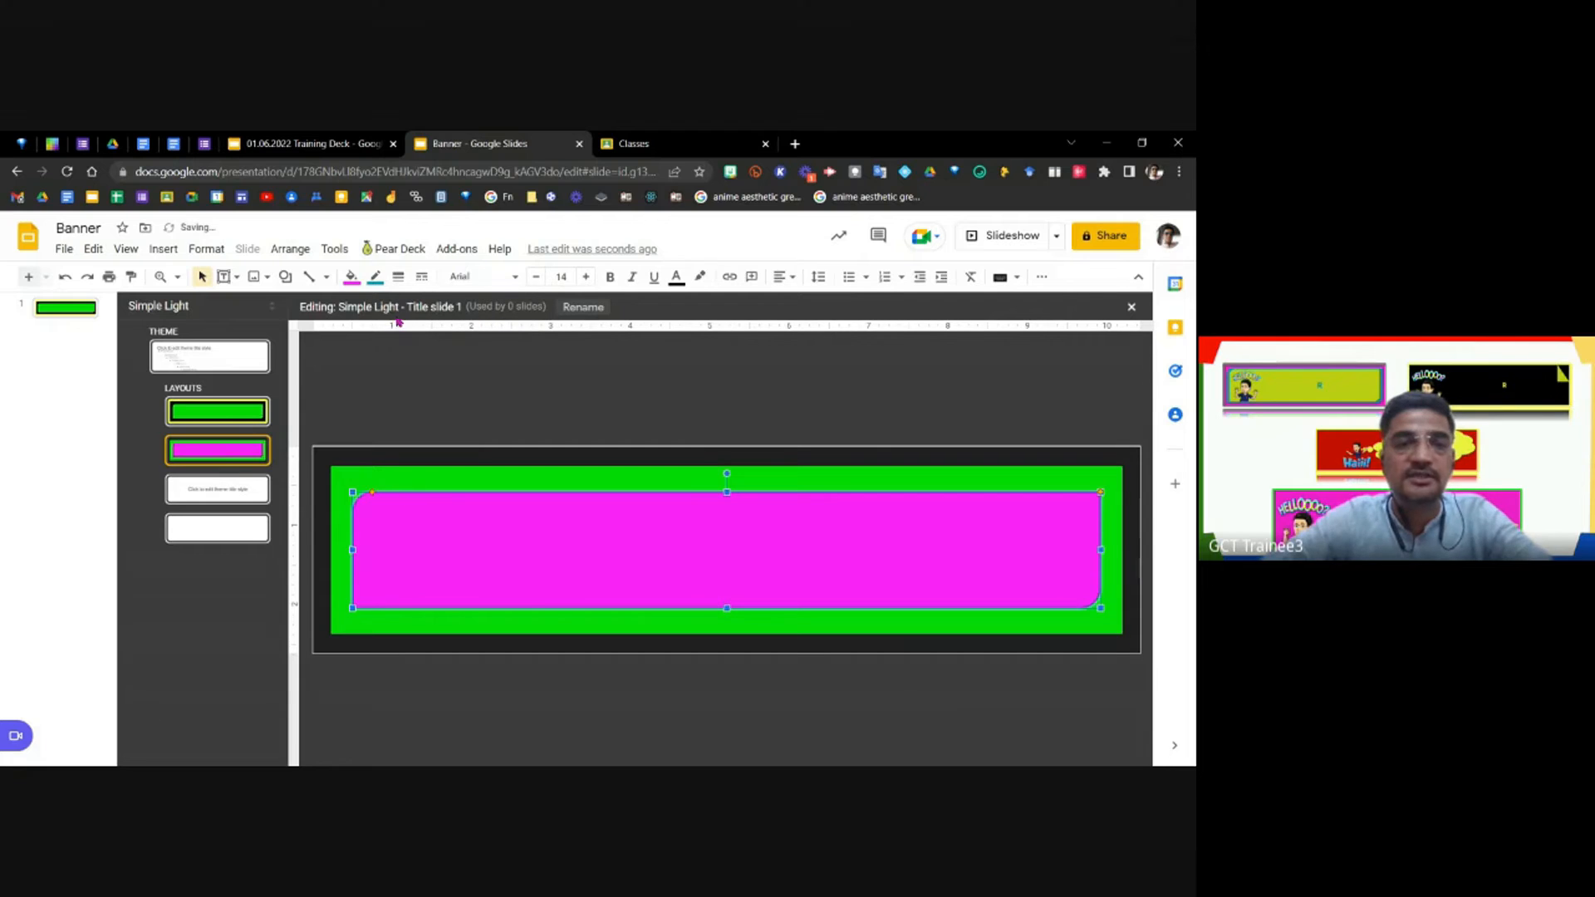
{"action": "left_click", "coordinate": [399, 277]}
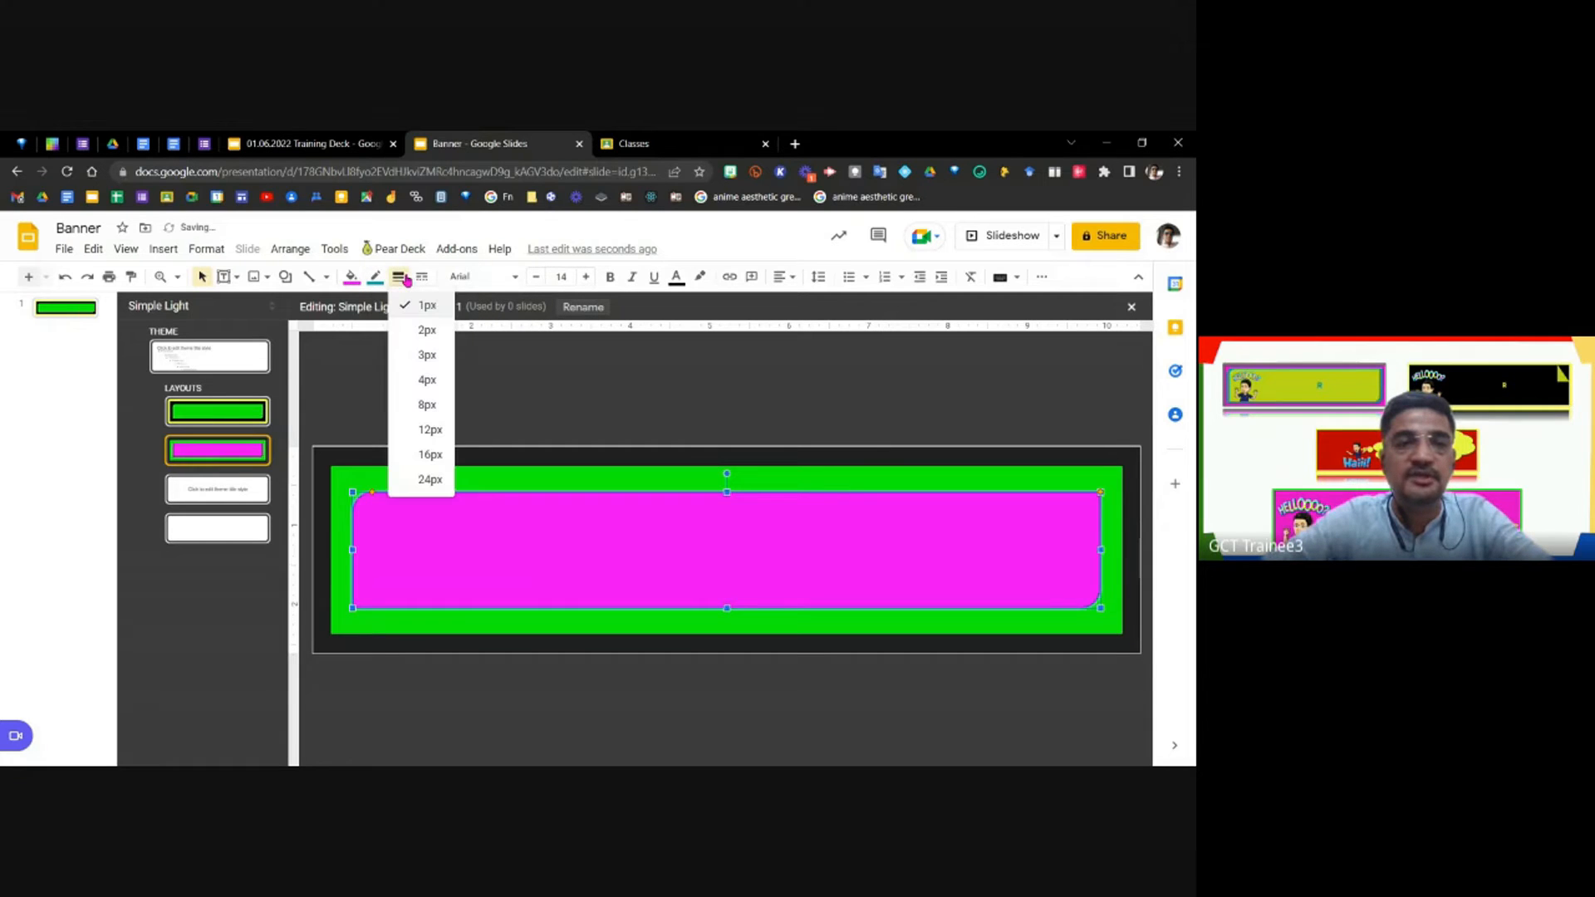
{"action": "left_click", "coordinate": [426, 331]}
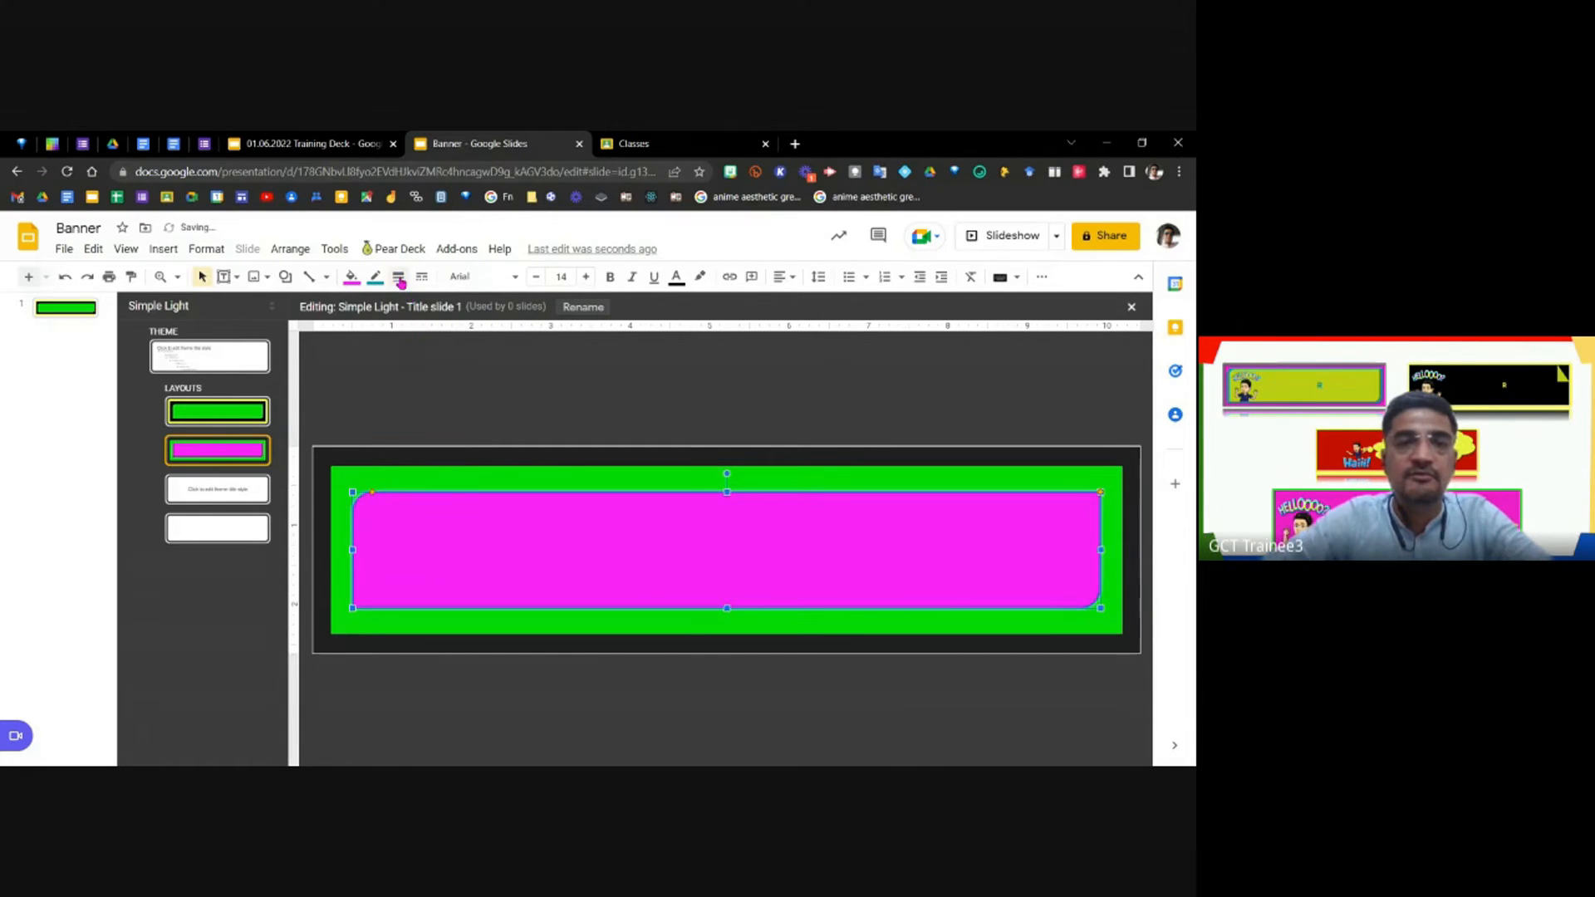
{"action": "left_click", "coordinate": [398, 276]}
{"action": "left_click", "coordinate": [427, 384]}
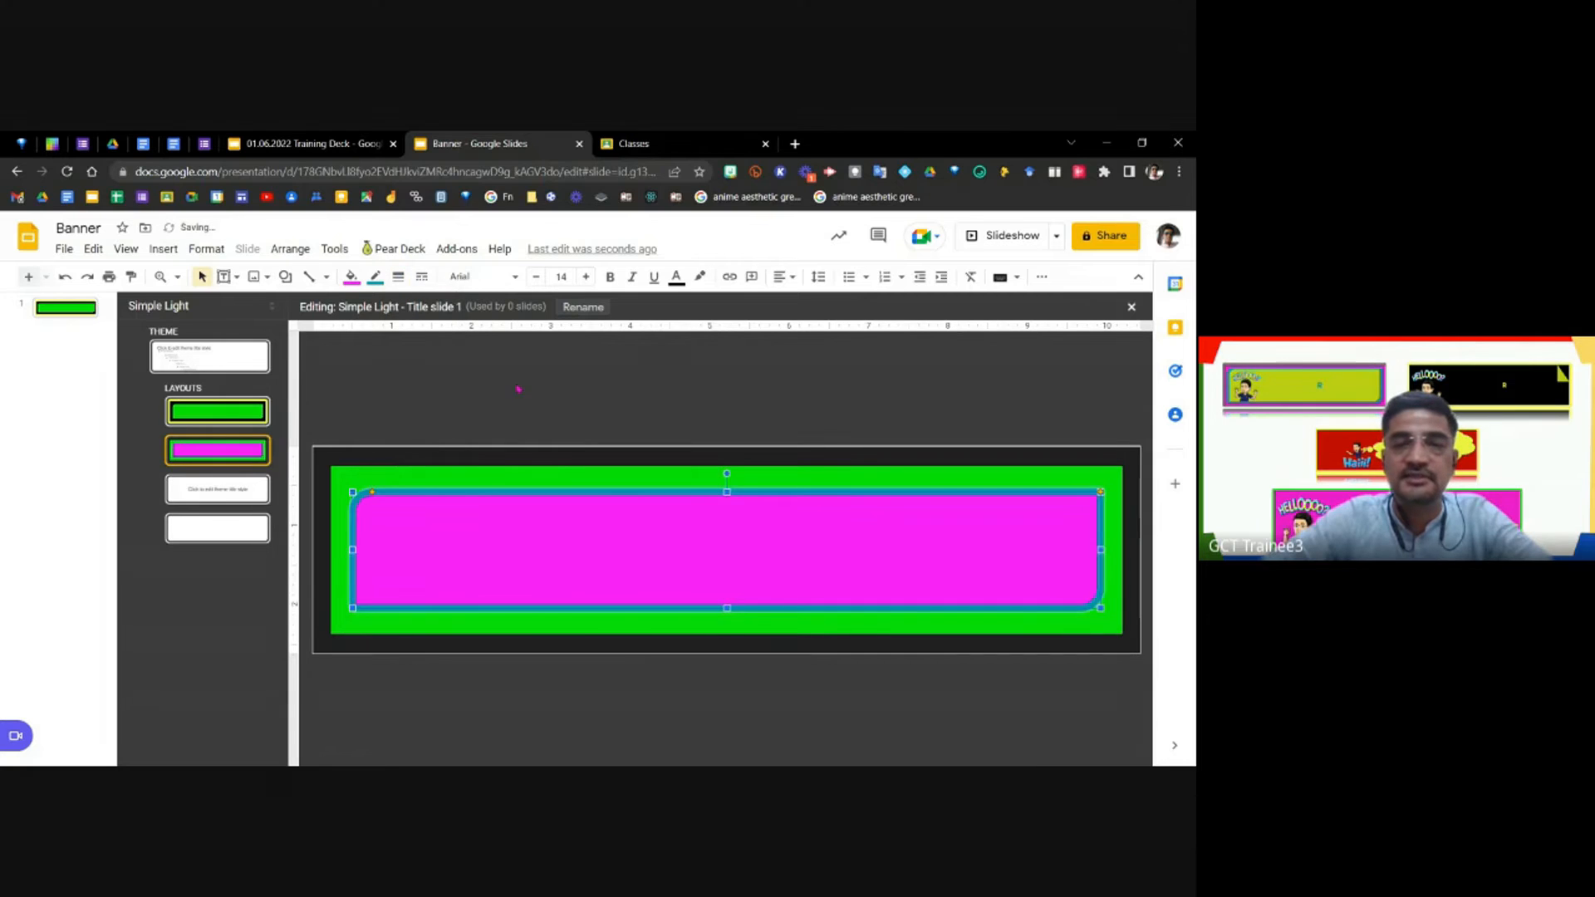
{"action": "left_click", "coordinate": [546, 394]}
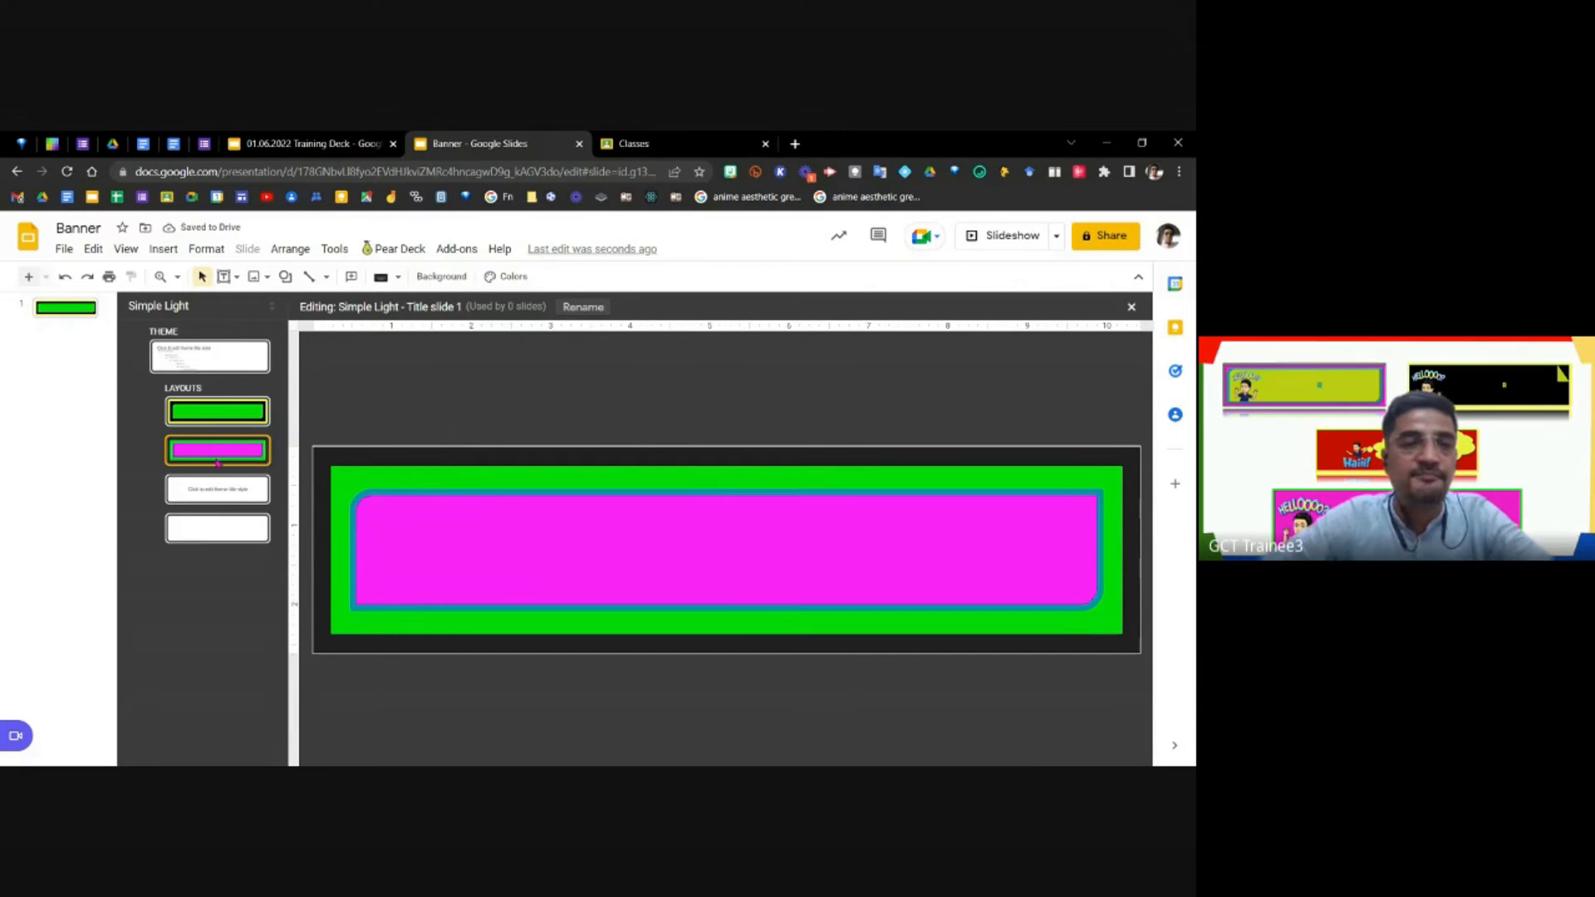
{"action": "key", "text": "Escape"}
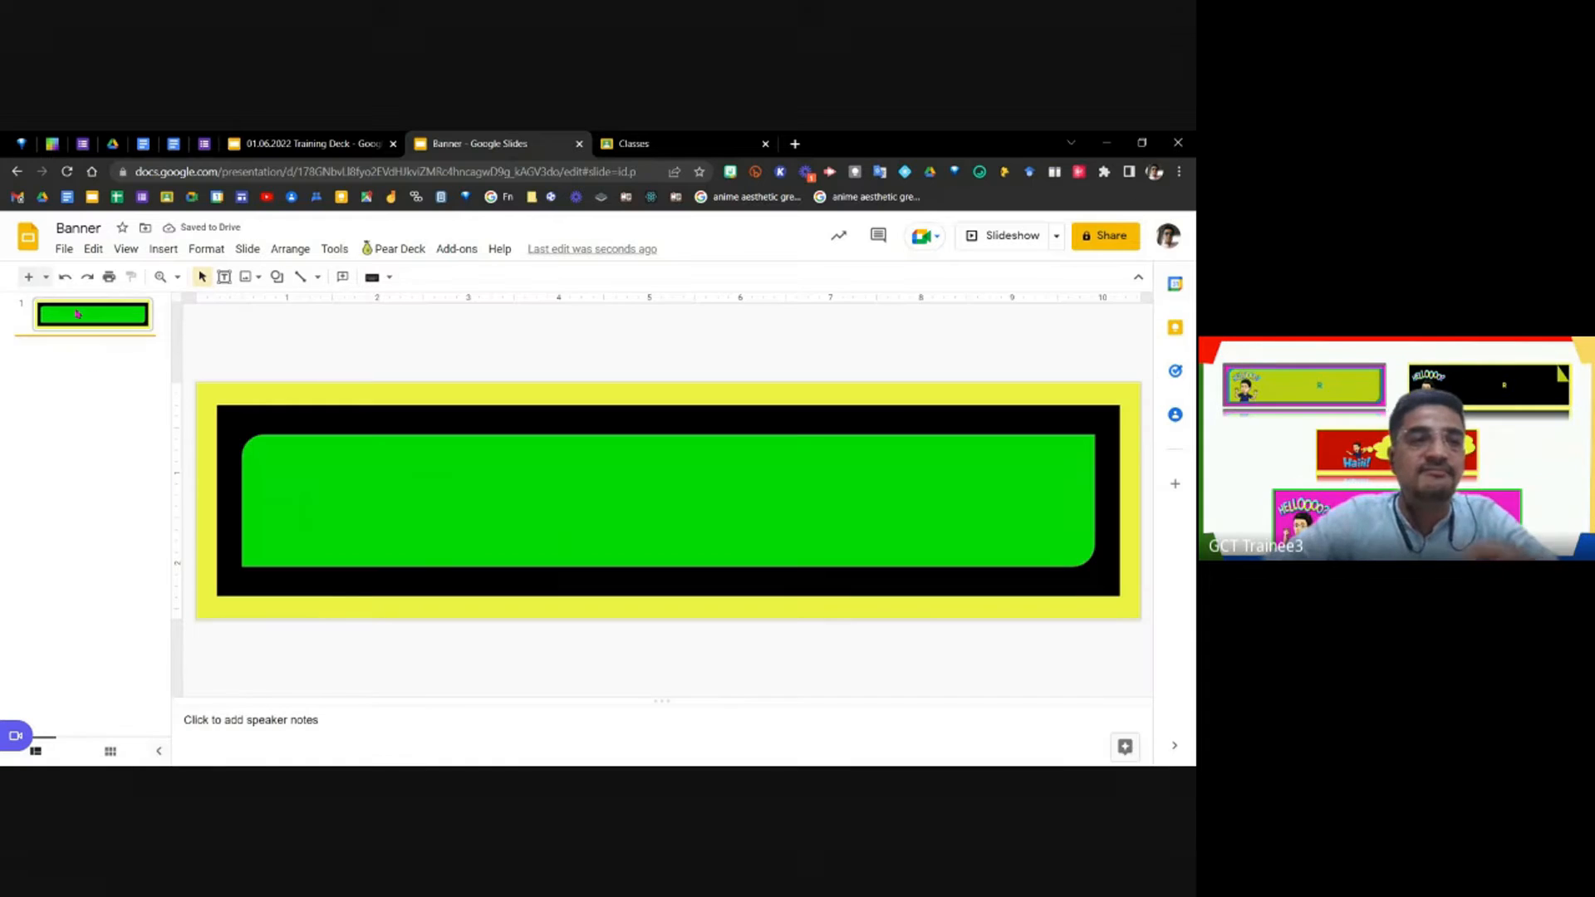
Add a slide with the Title slide 1 layout, and insert another Title slide directly after the first slide.
{"action": "left_click", "coordinate": [45, 277]}
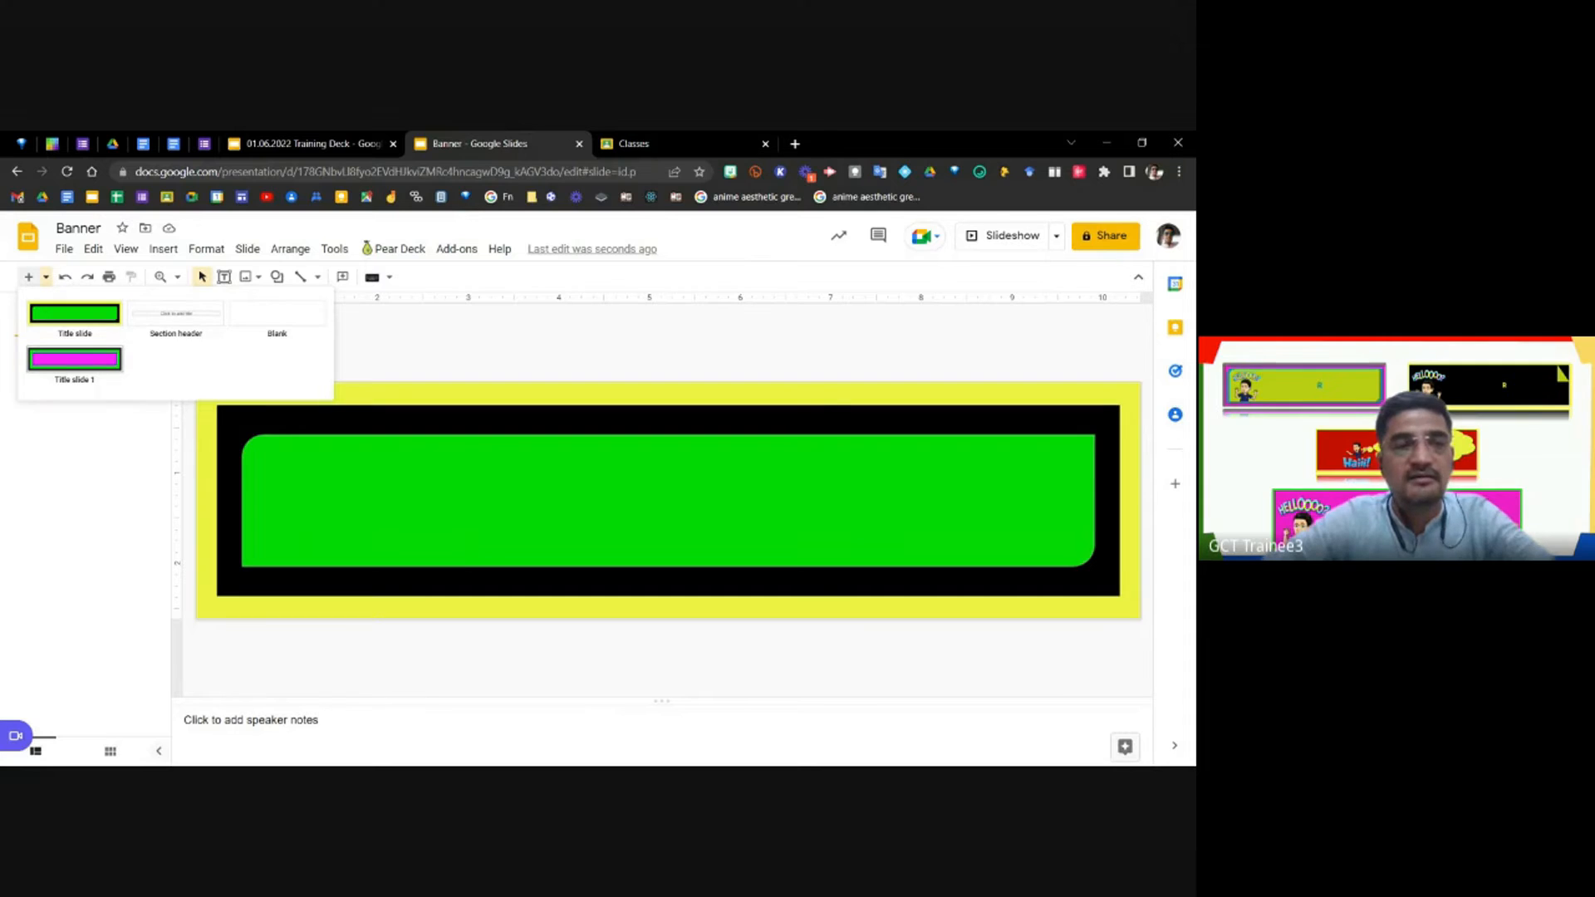
{"action": "left_click", "coordinate": [74, 359]}
{"action": "left_click", "coordinate": [108, 326]}
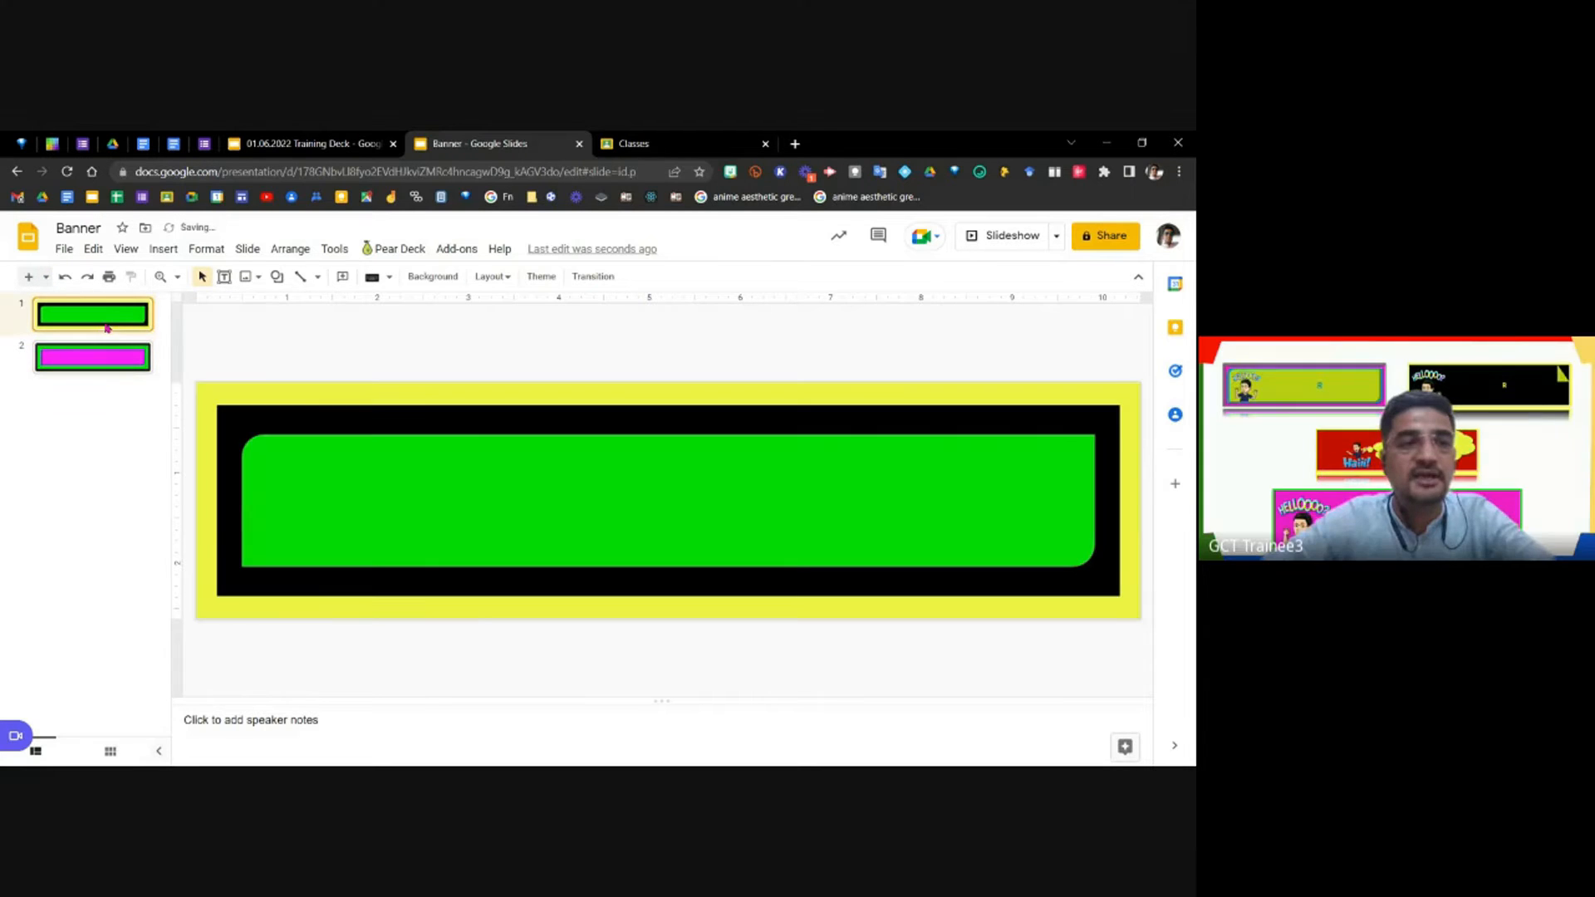
{"action": "left_click", "coordinate": [44, 276]}
{"action": "left_click", "coordinate": [71, 324]}
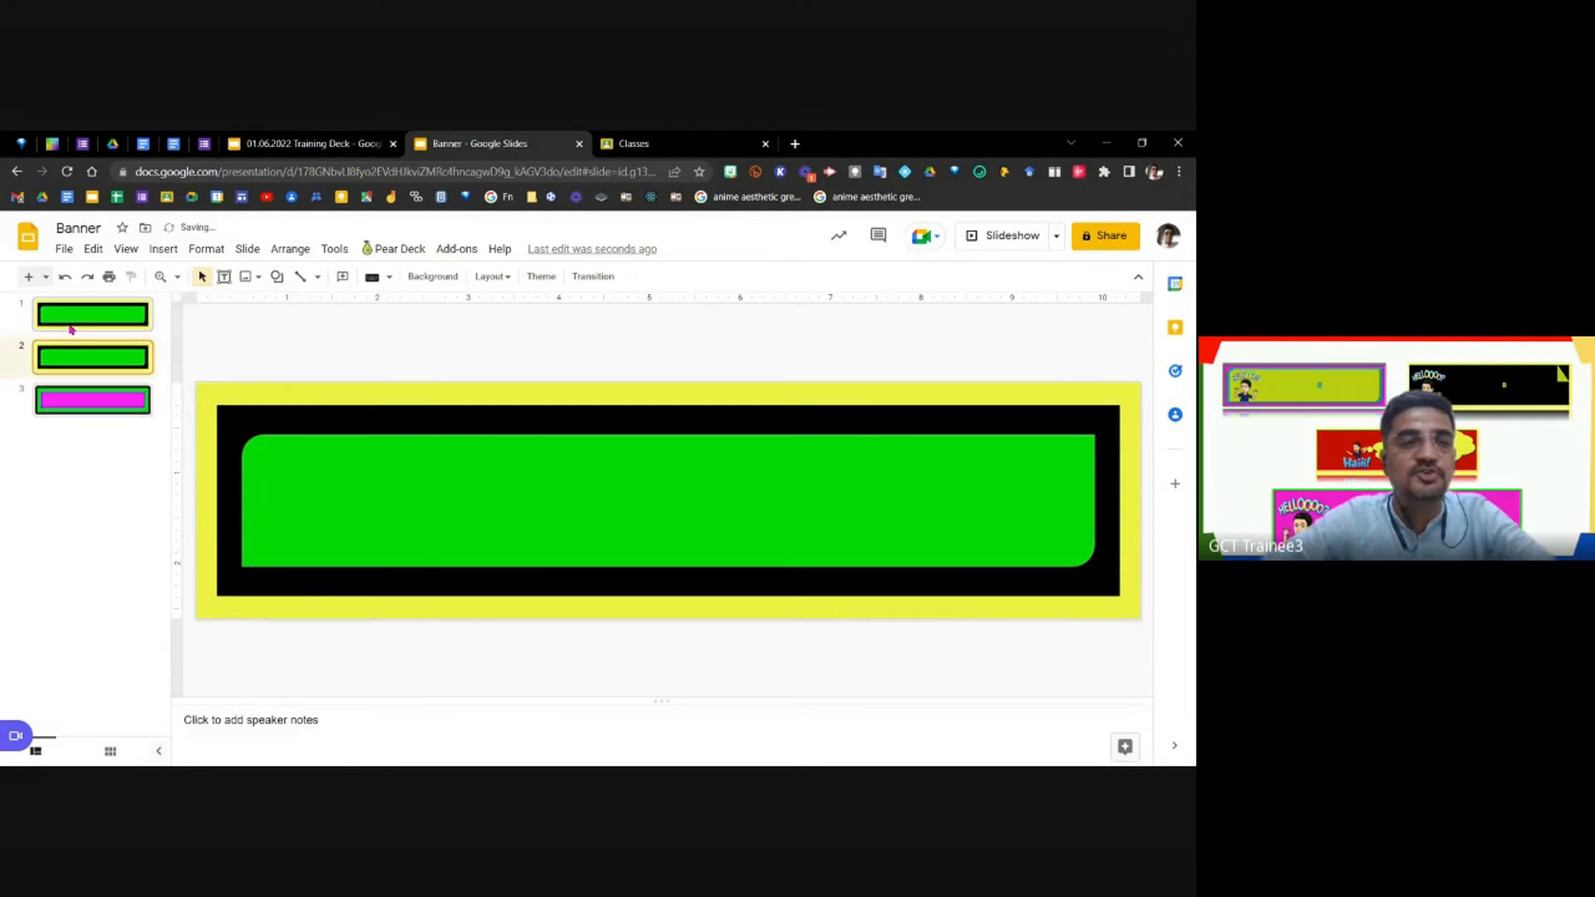
{"action": "left_click", "coordinate": [93, 405]}
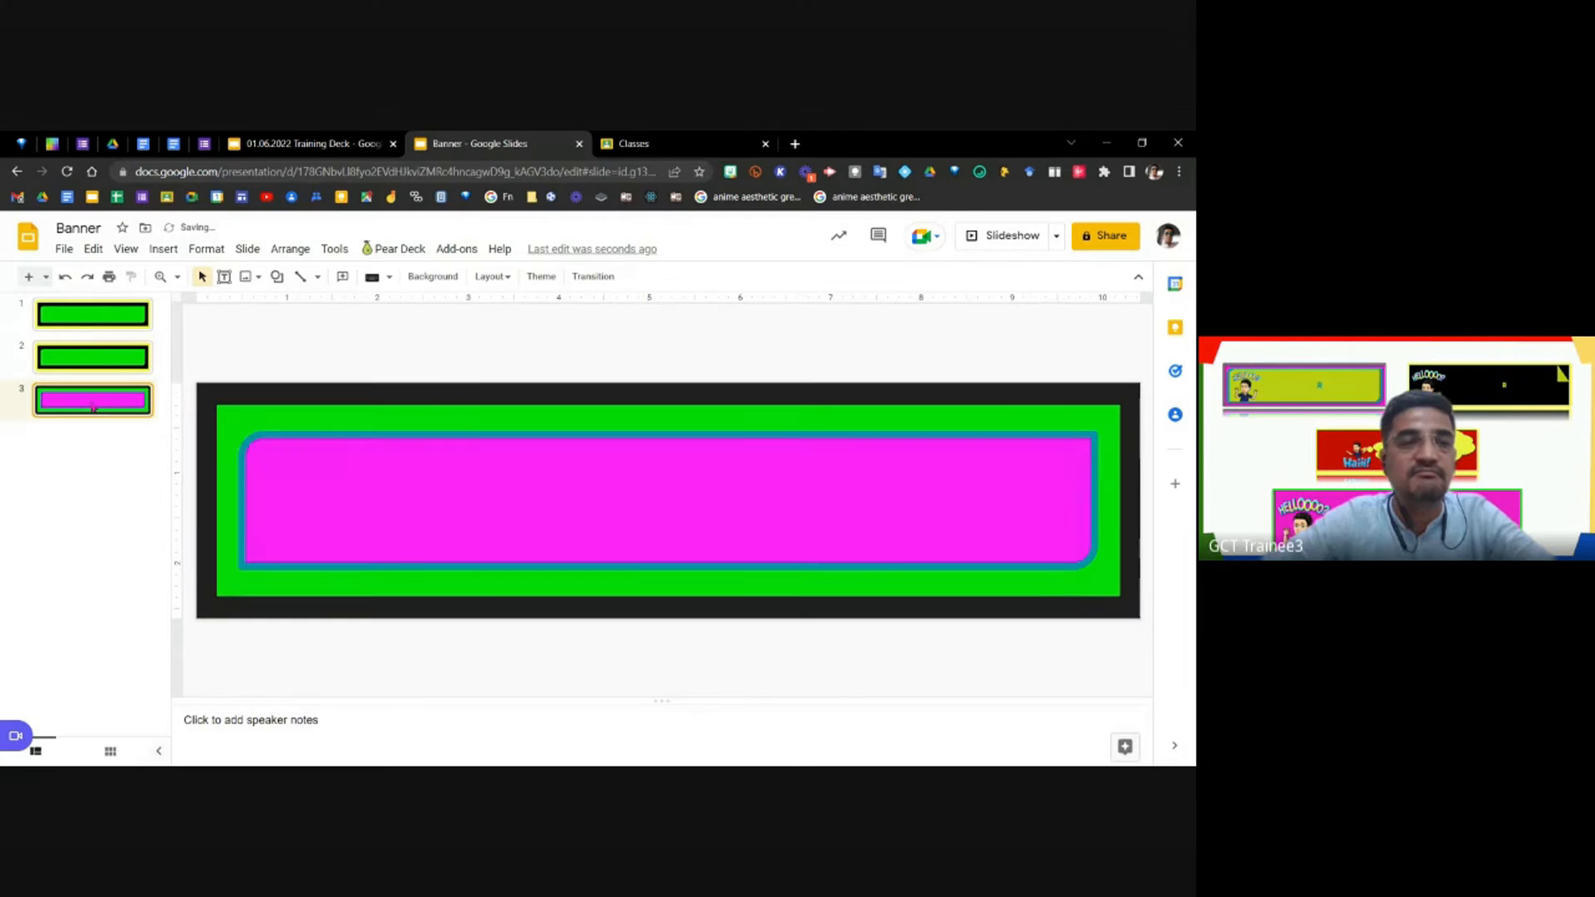
{"action": "left_click", "coordinate": [82, 359]}
{"action": "left_click", "coordinate": [83, 319]}
{"action": "left_click", "coordinate": [87, 398]}
{"action": "left_click", "coordinate": [89, 327]}
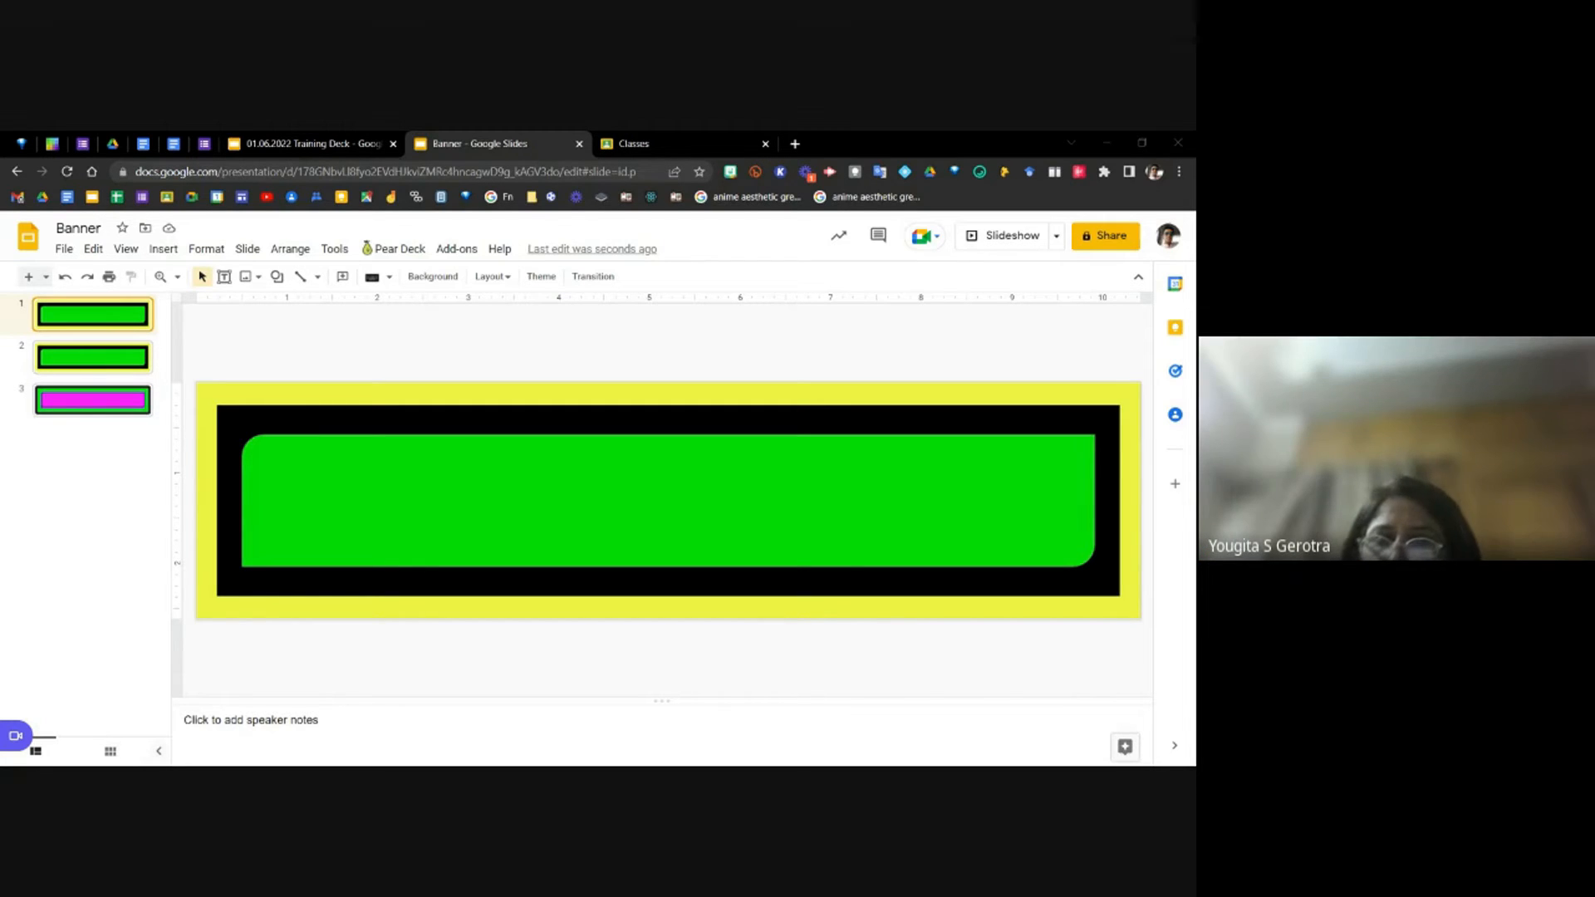
Reopen the theme editor on the Title slide layout and select its green rounded shape.
{"action": "left_click", "coordinate": [247, 248]}
{"action": "left_click", "coordinate": [288, 505]}
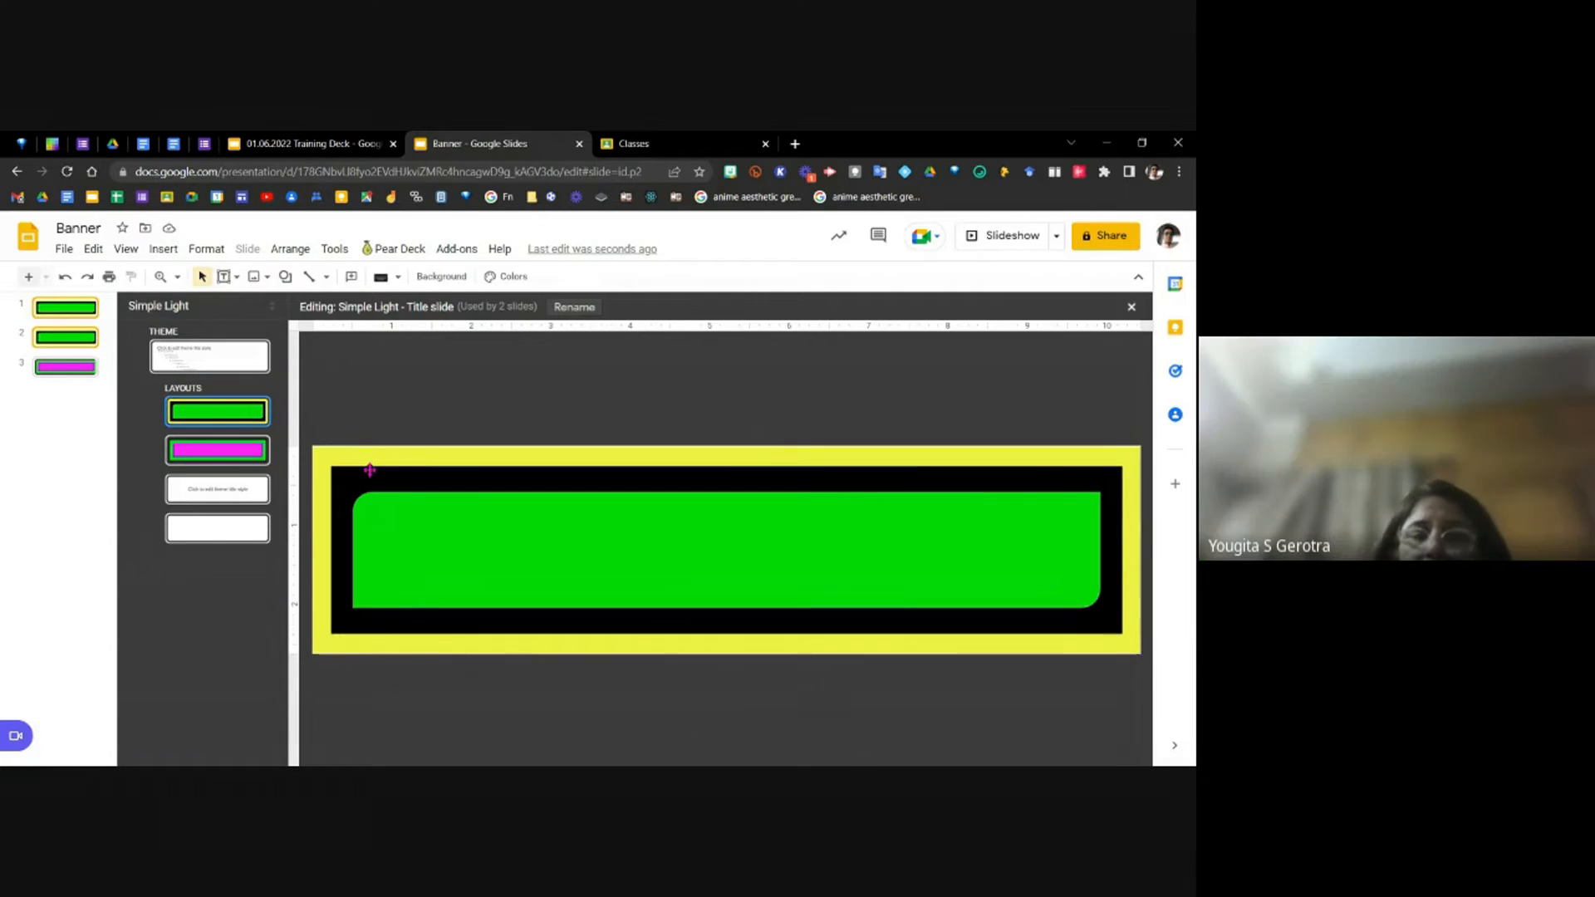
{"action": "left_click", "coordinate": [371, 467]}
{"action": "left_click", "coordinate": [431, 506]}
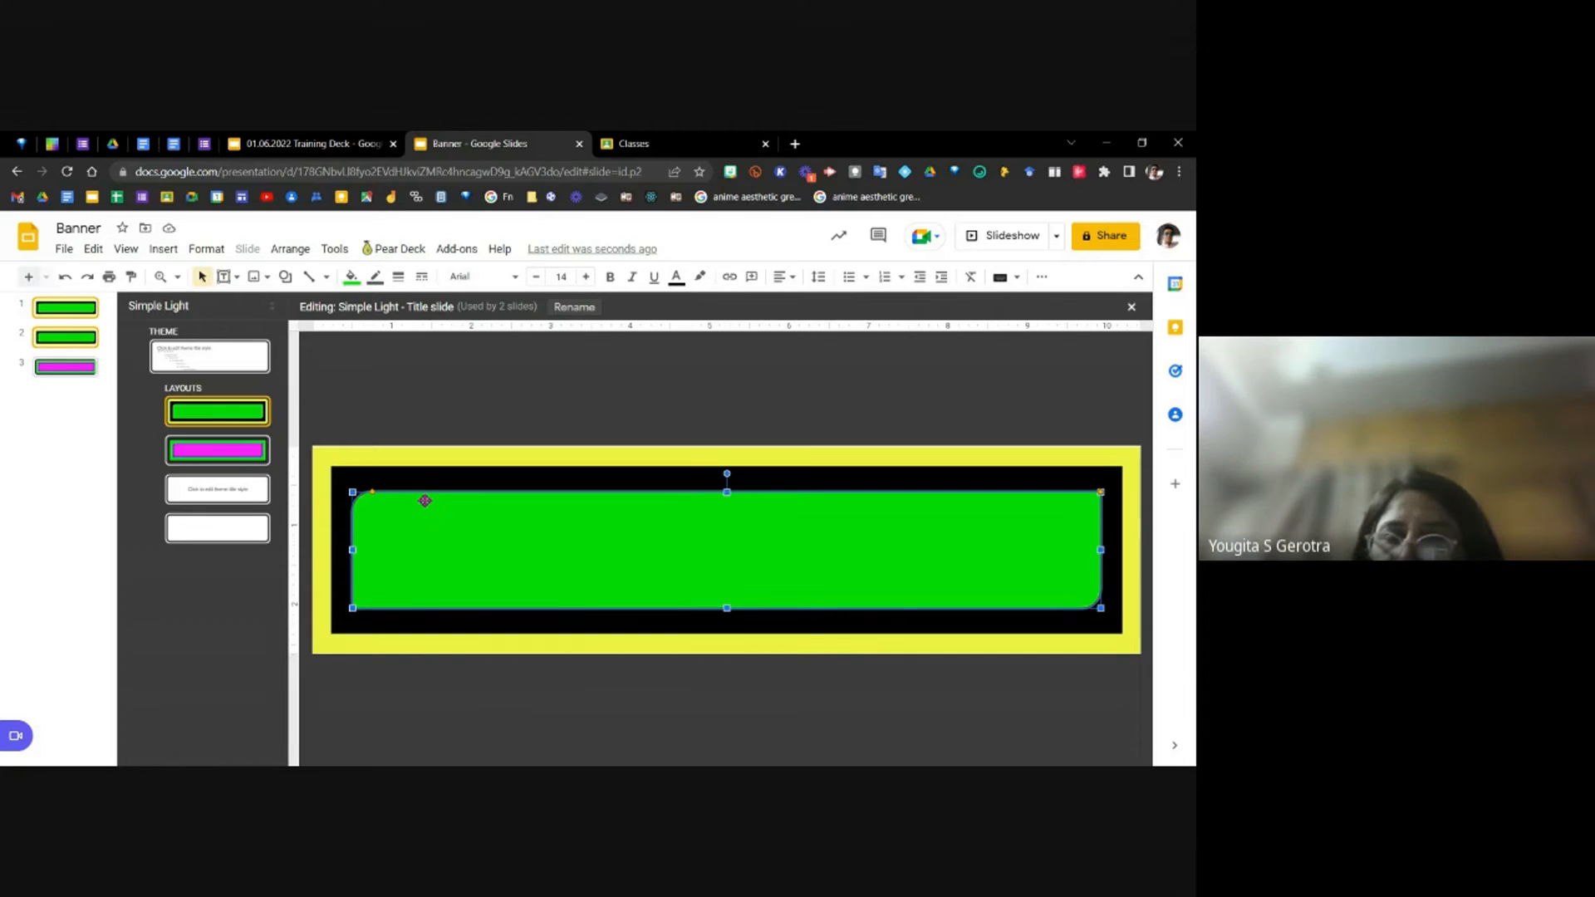
{"action": "left_click", "coordinate": [287, 283]}
{"action": "mouse_move", "coordinate": [331, 309]}
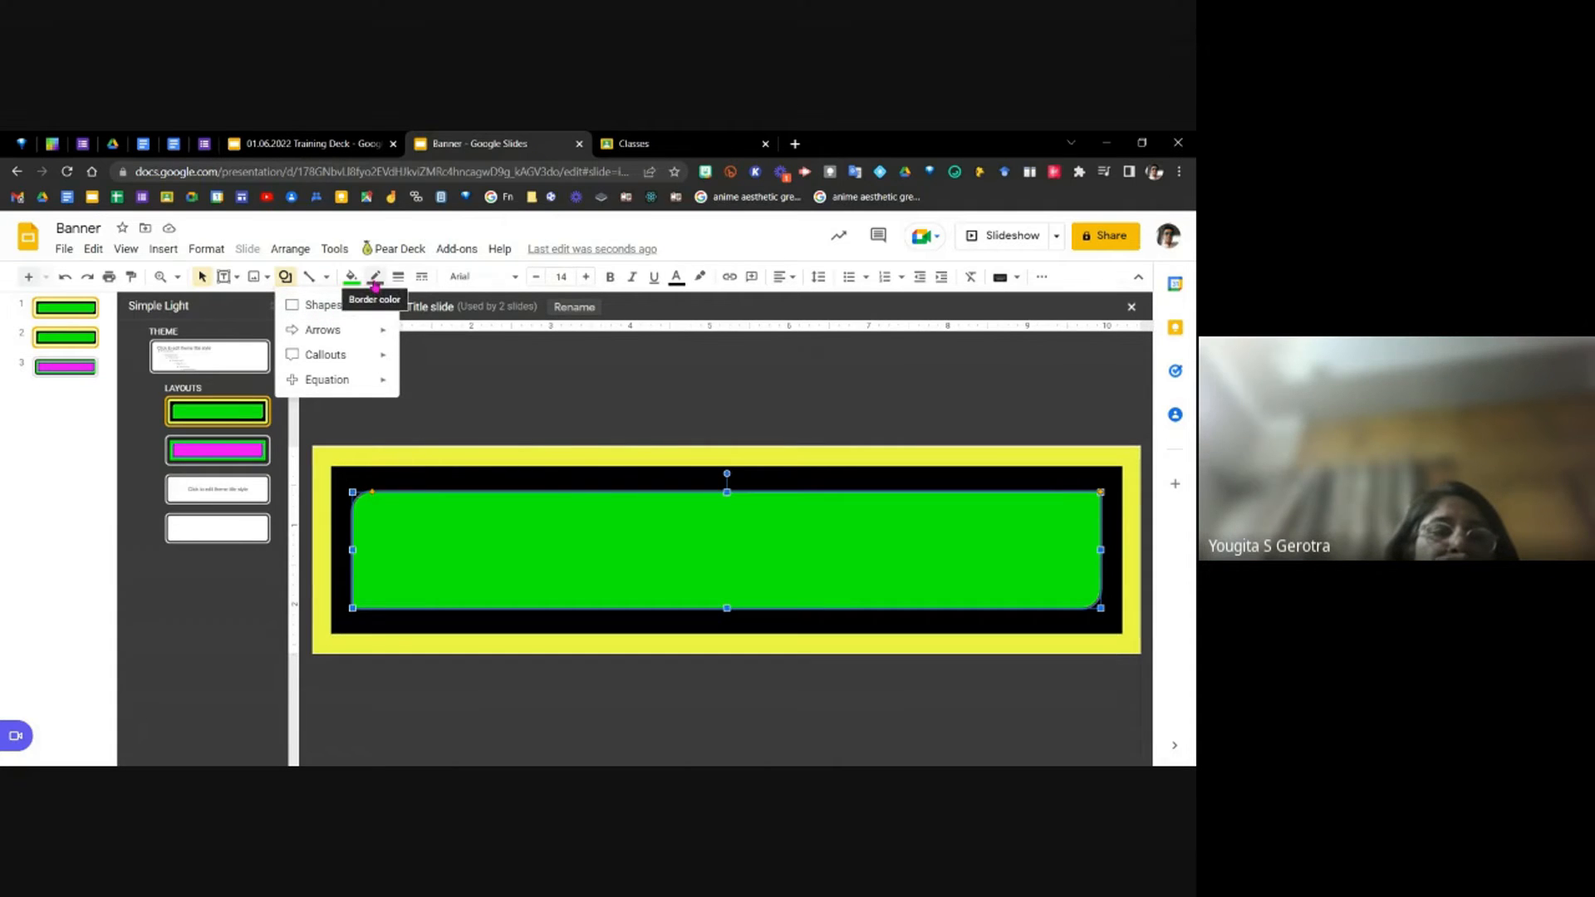
{"action": "left_click", "coordinate": [470, 463]}
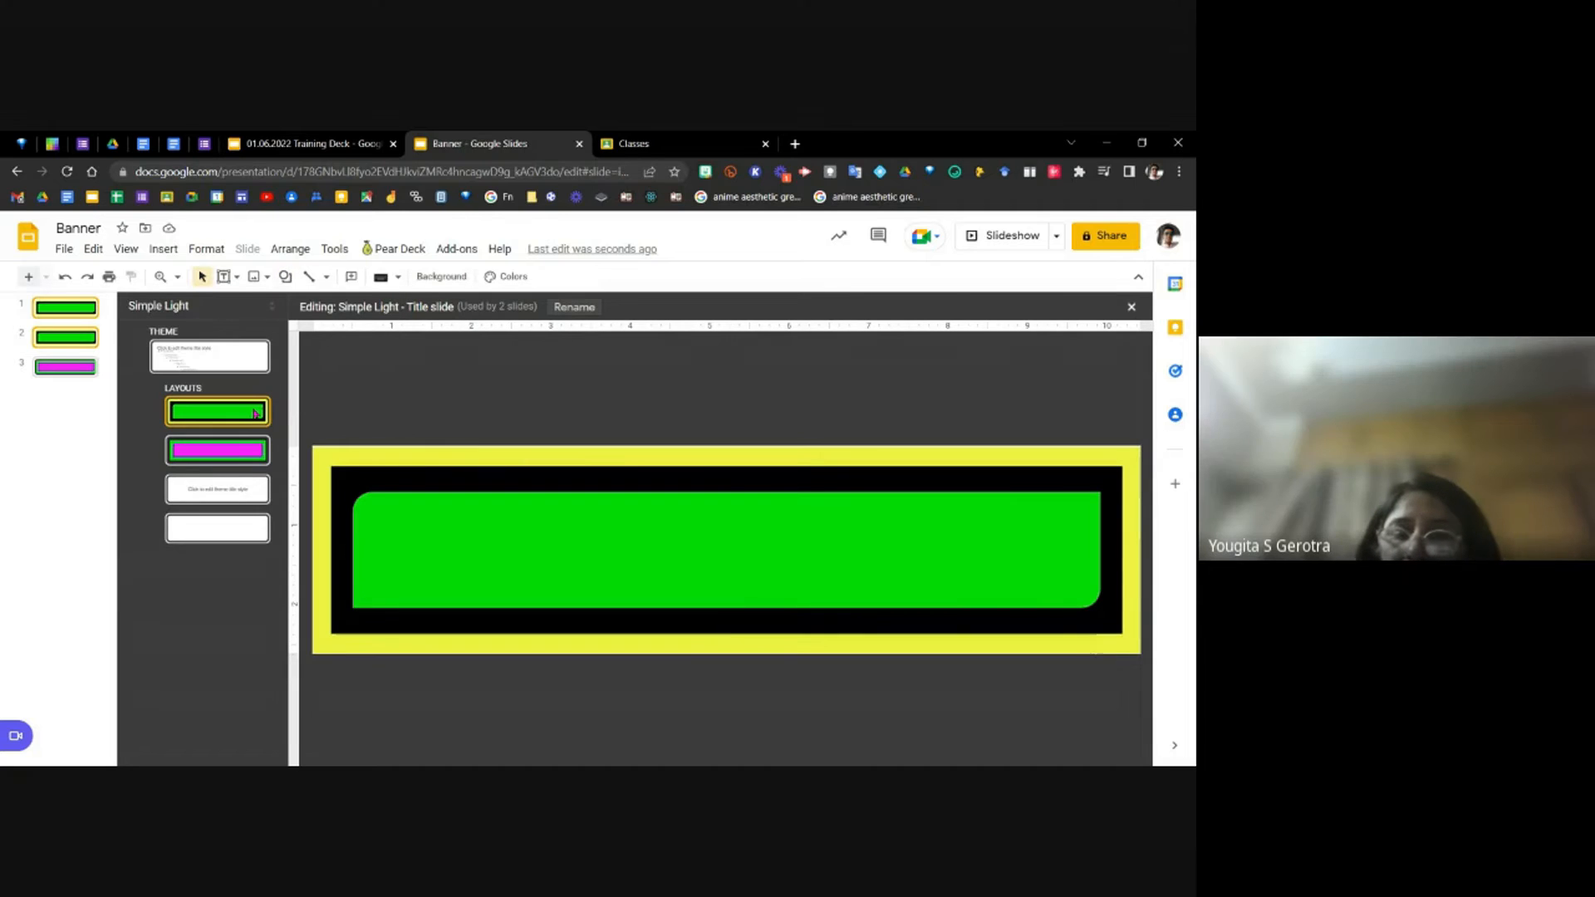
{"action": "left_click", "coordinate": [409, 549]}
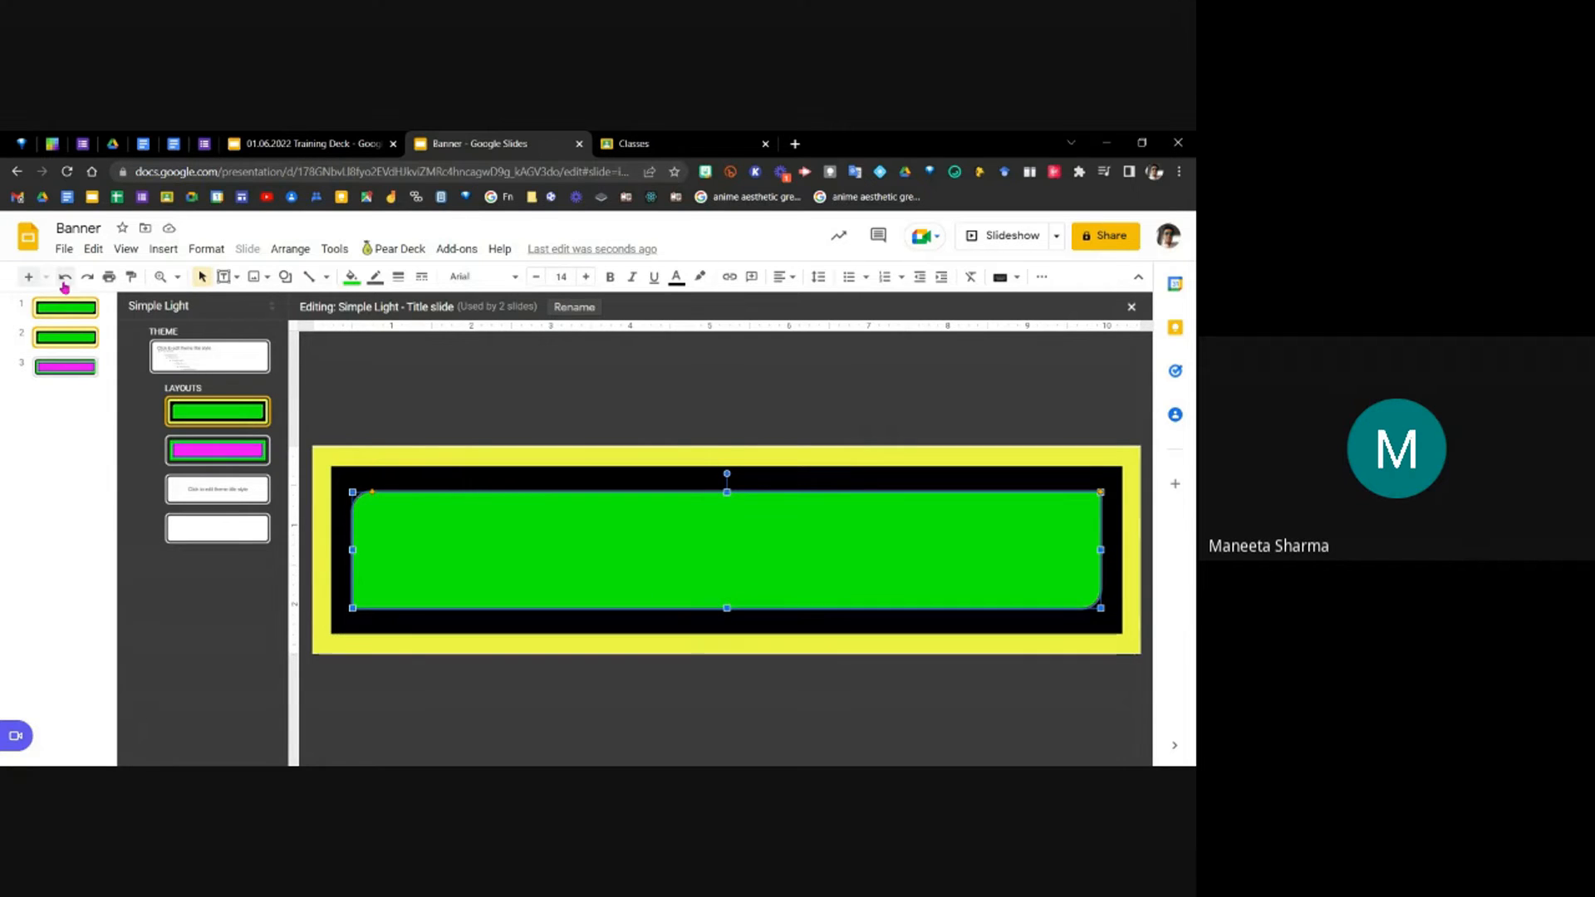
{"action": "left_click", "coordinate": [63, 250]}
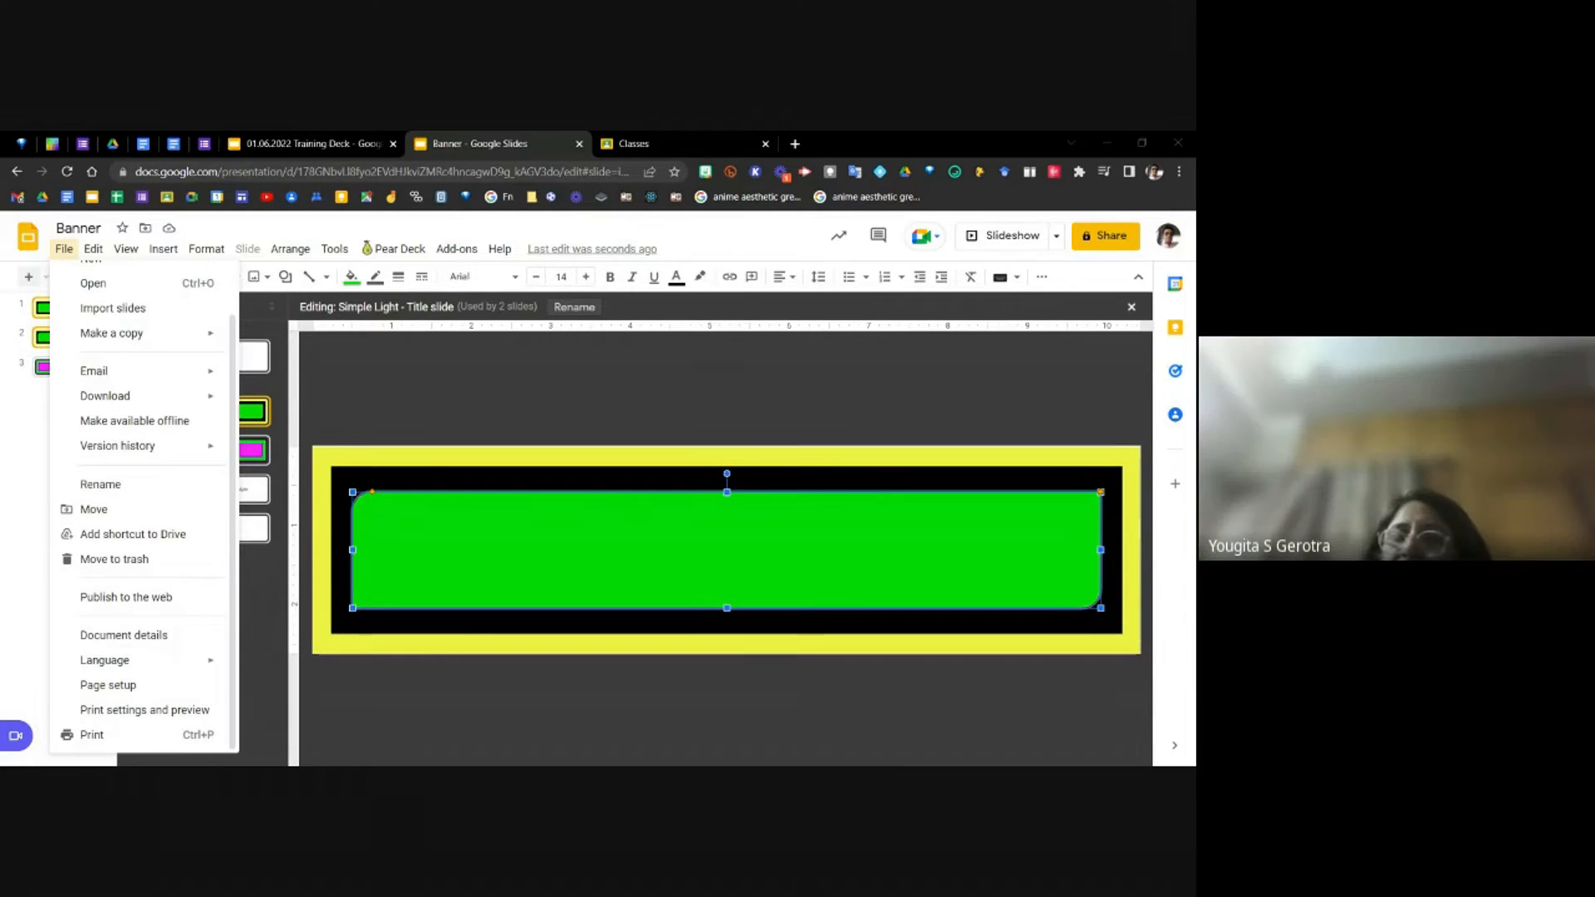
{"action": "key", "text": "Escape"}
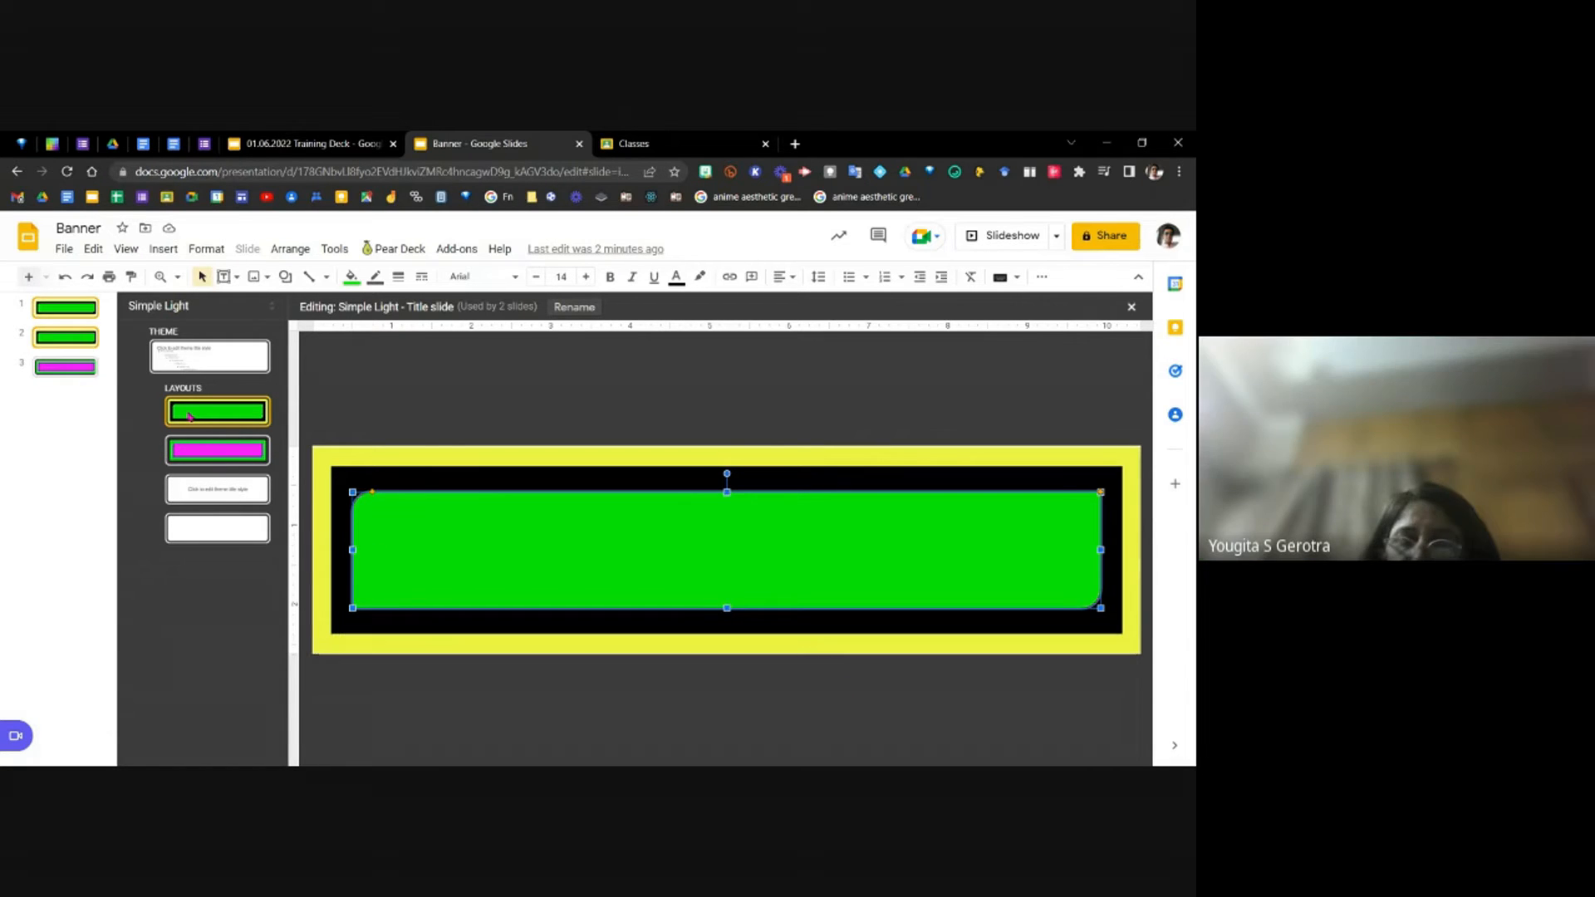
Compare the green and magenta layouts, review the sample banners in the training deck, and return to the Banner file's Title slide layout.
{"action": "left_click", "coordinate": [239, 456]}
{"action": "left_click", "coordinate": [233, 419]}
{"action": "left_click", "coordinate": [235, 453]}
{"action": "left_click", "coordinate": [234, 420]}
{"action": "left_click", "coordinate": [235, 453]}
{"action": "left_click", "coordinate": [235, 418]}
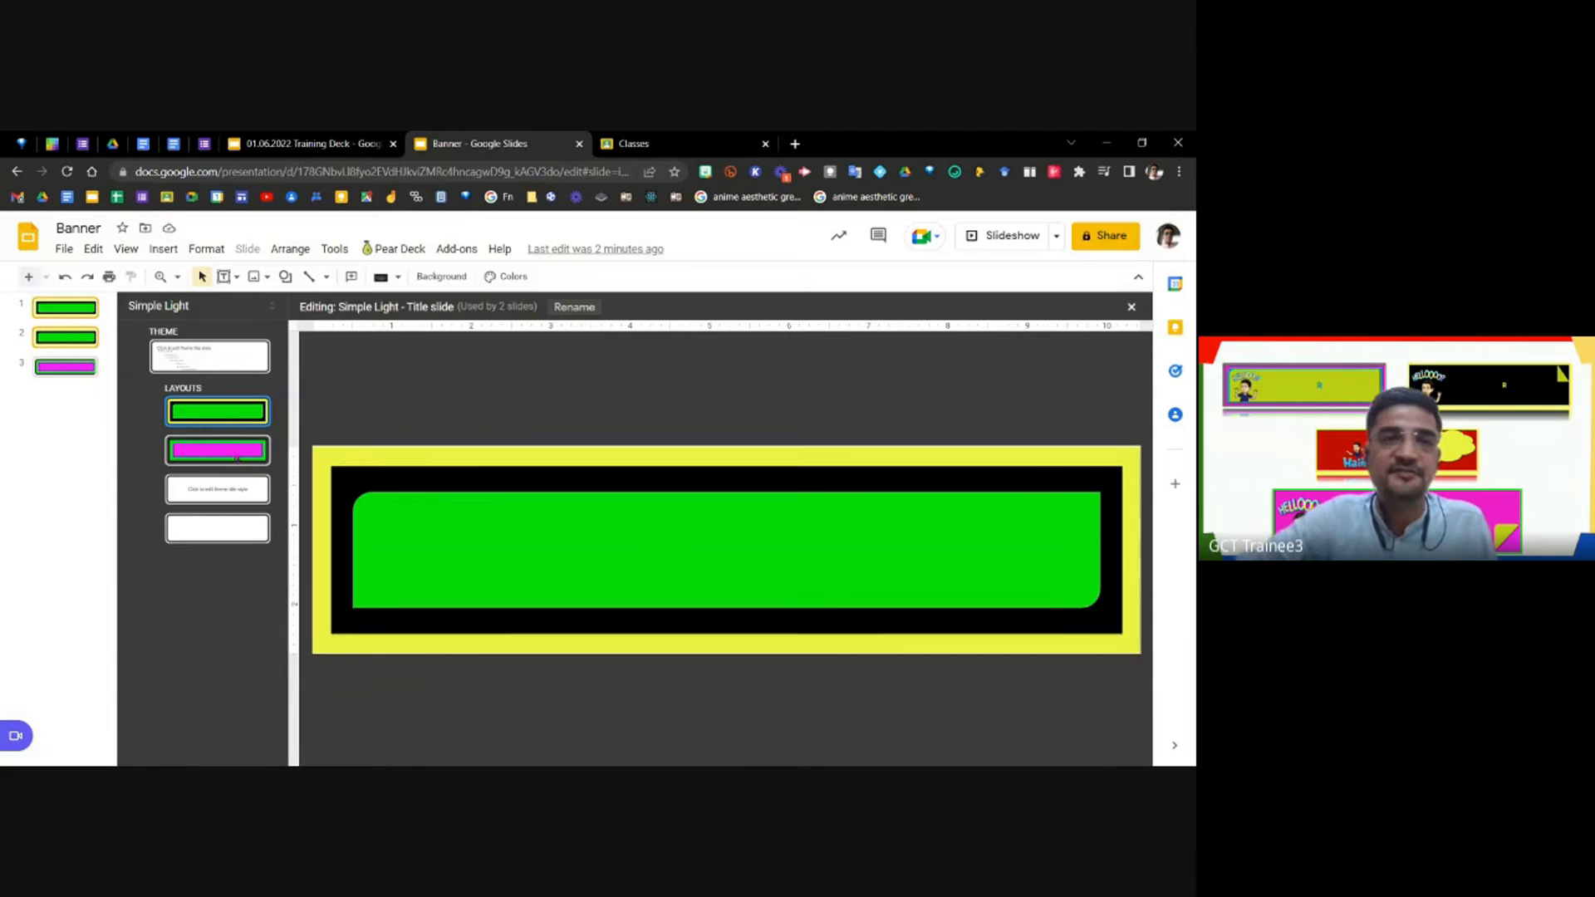
{"action": "left_click", "coordinate": [225, 443]}
{"action": "left_click", "coordinate": [343, 144]}
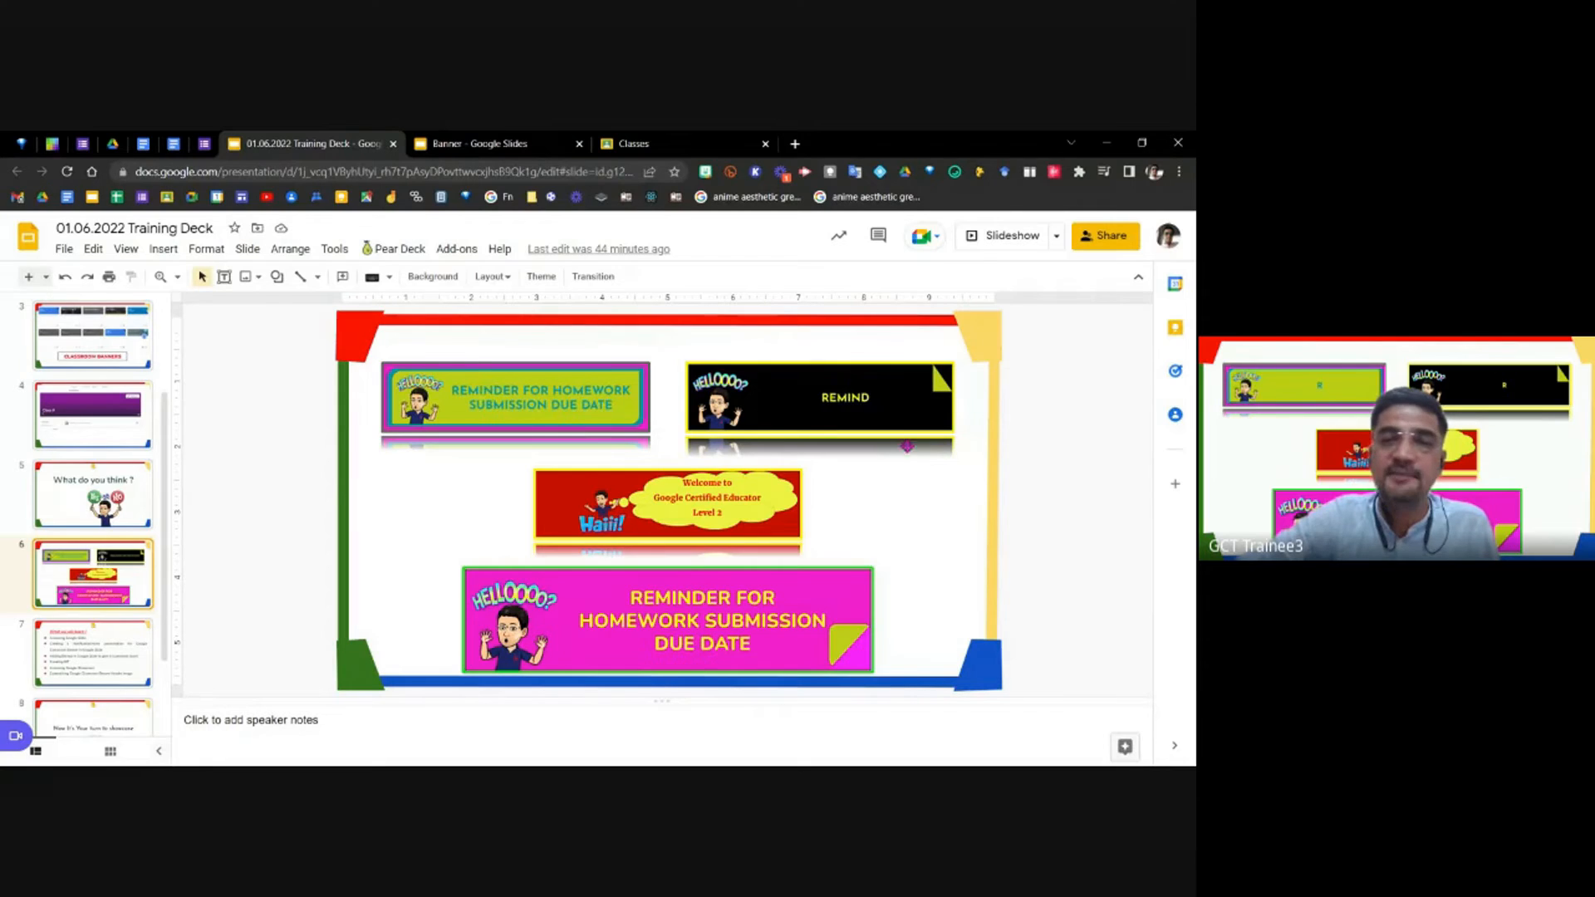
{"action": "left_click", "coordinate": [511, 147]}
{"action": "left_click", "coordinate": [239, 414]}
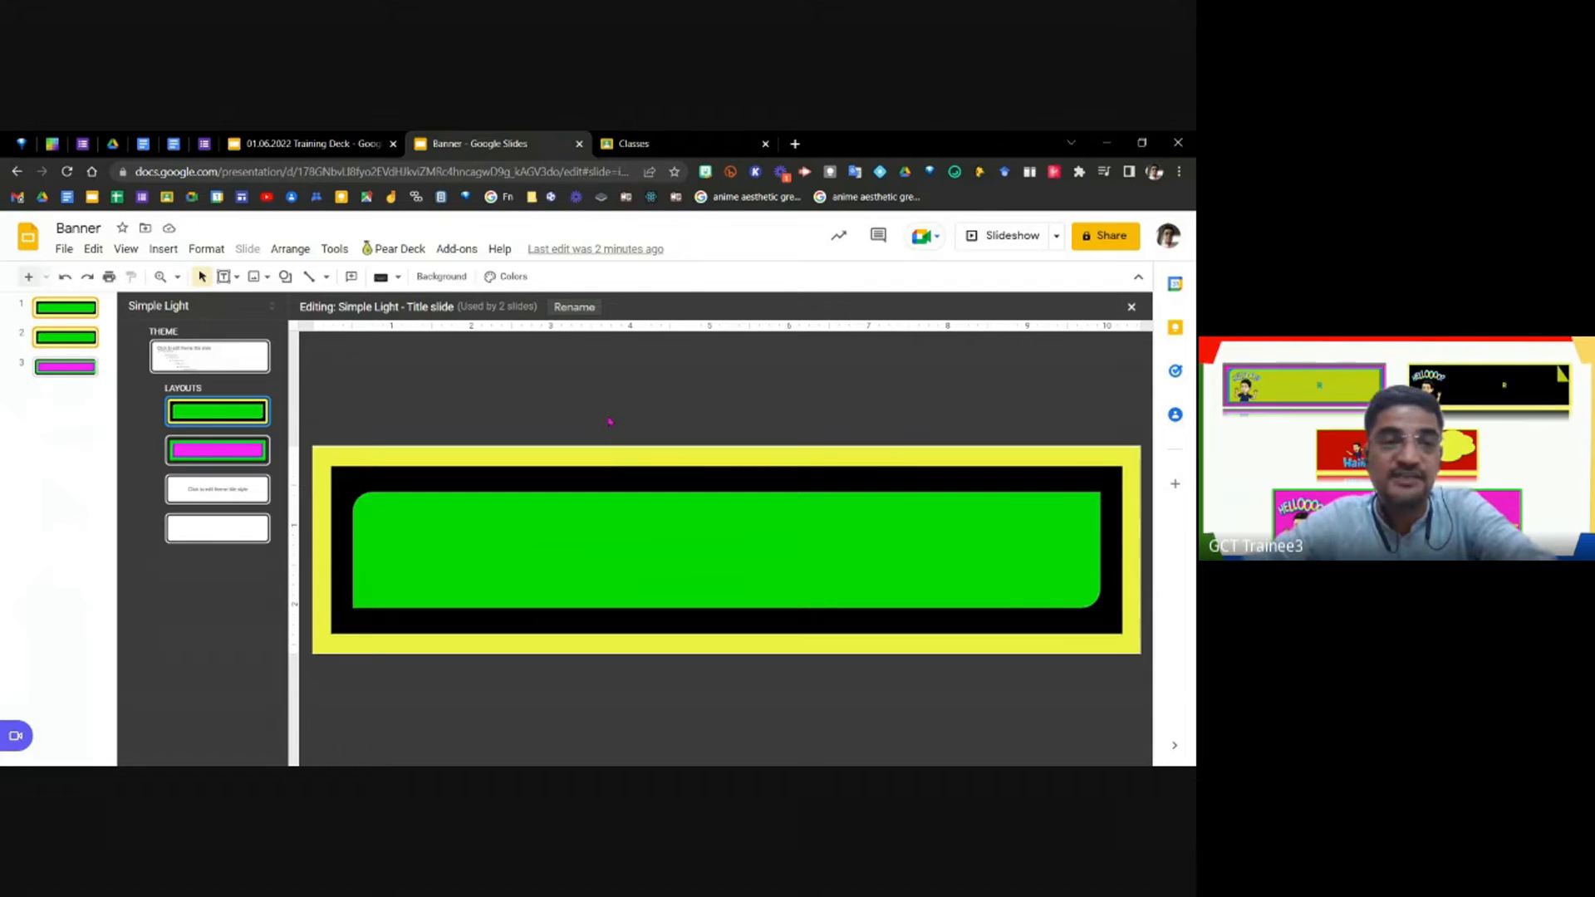
{"action": "left_click", "coordinate": [161, 254]}
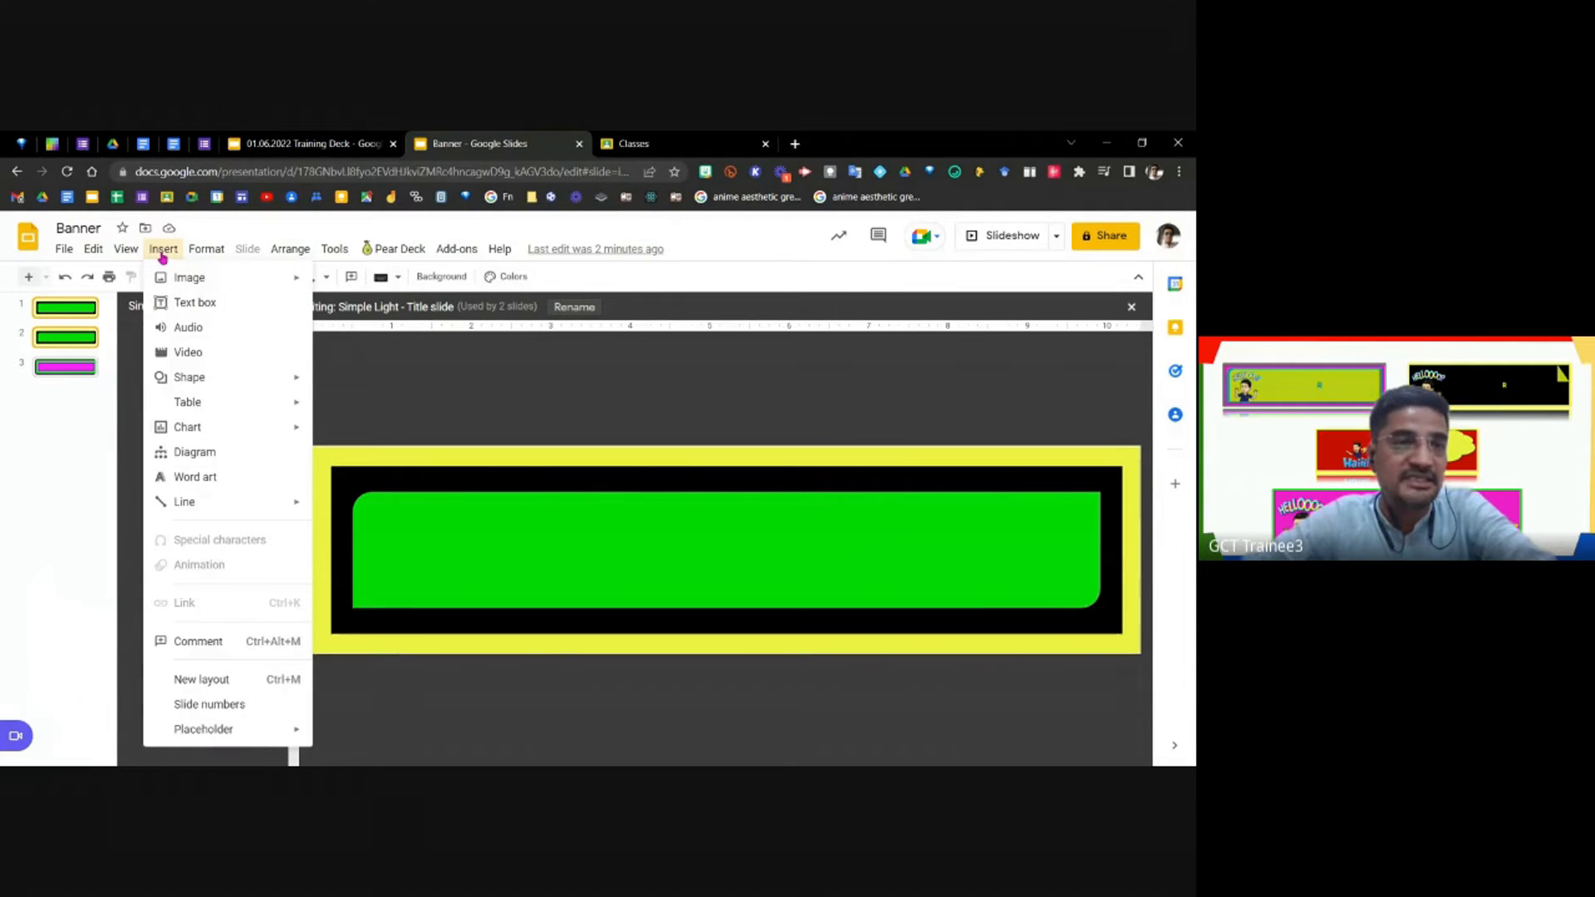
{"action": "mouse_move", "coordinate": [187, 726]}
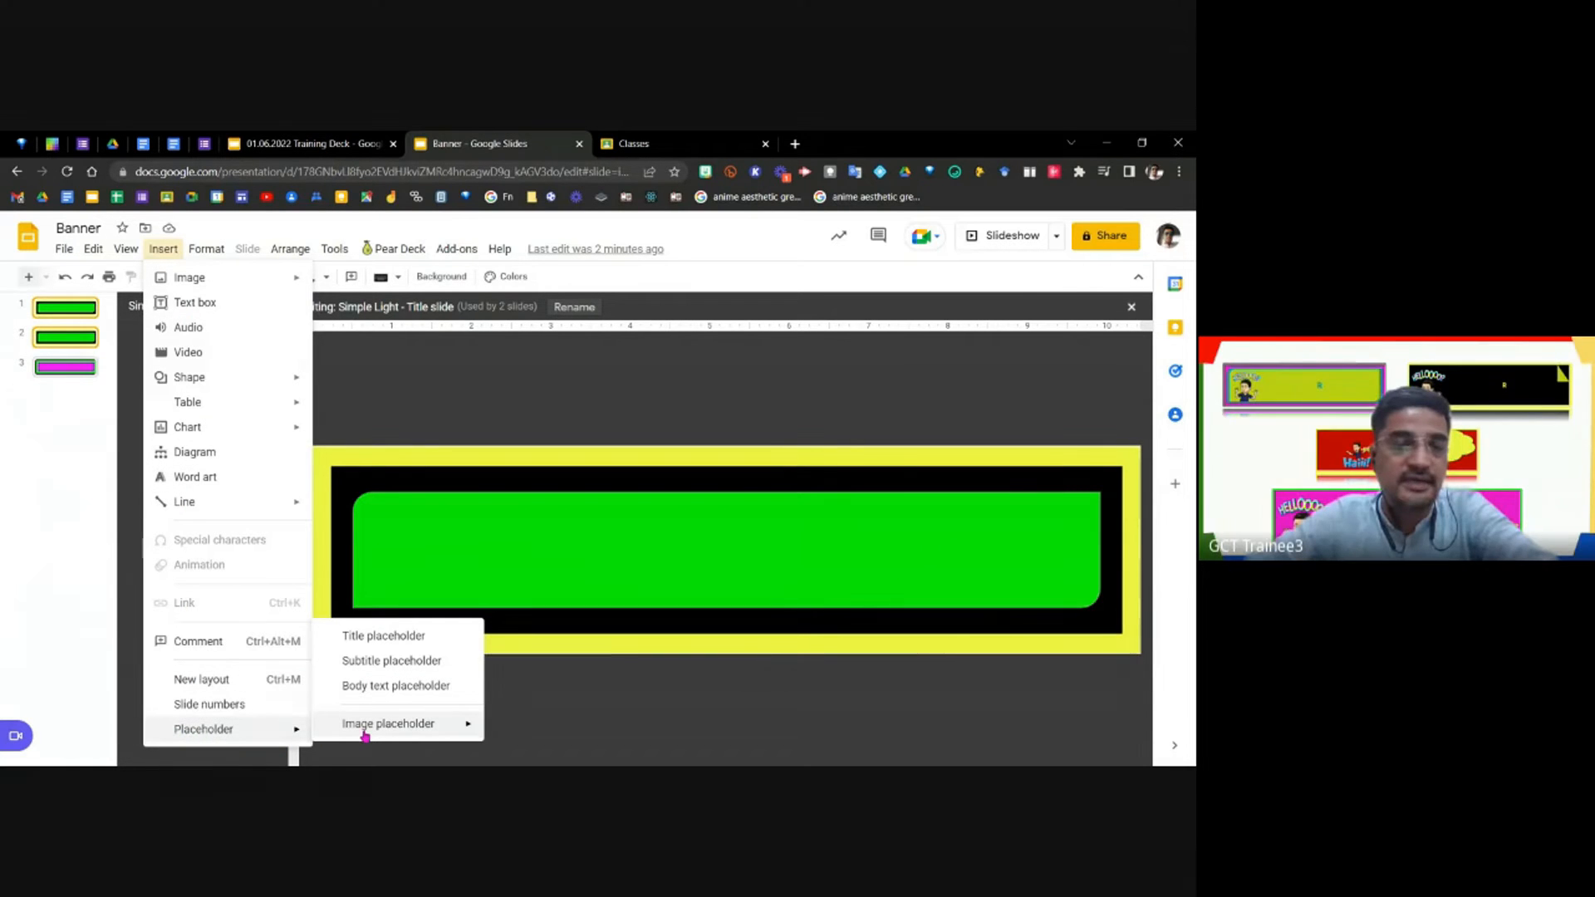
{"action": "mouse_move", "coordinate": [368, 734]}
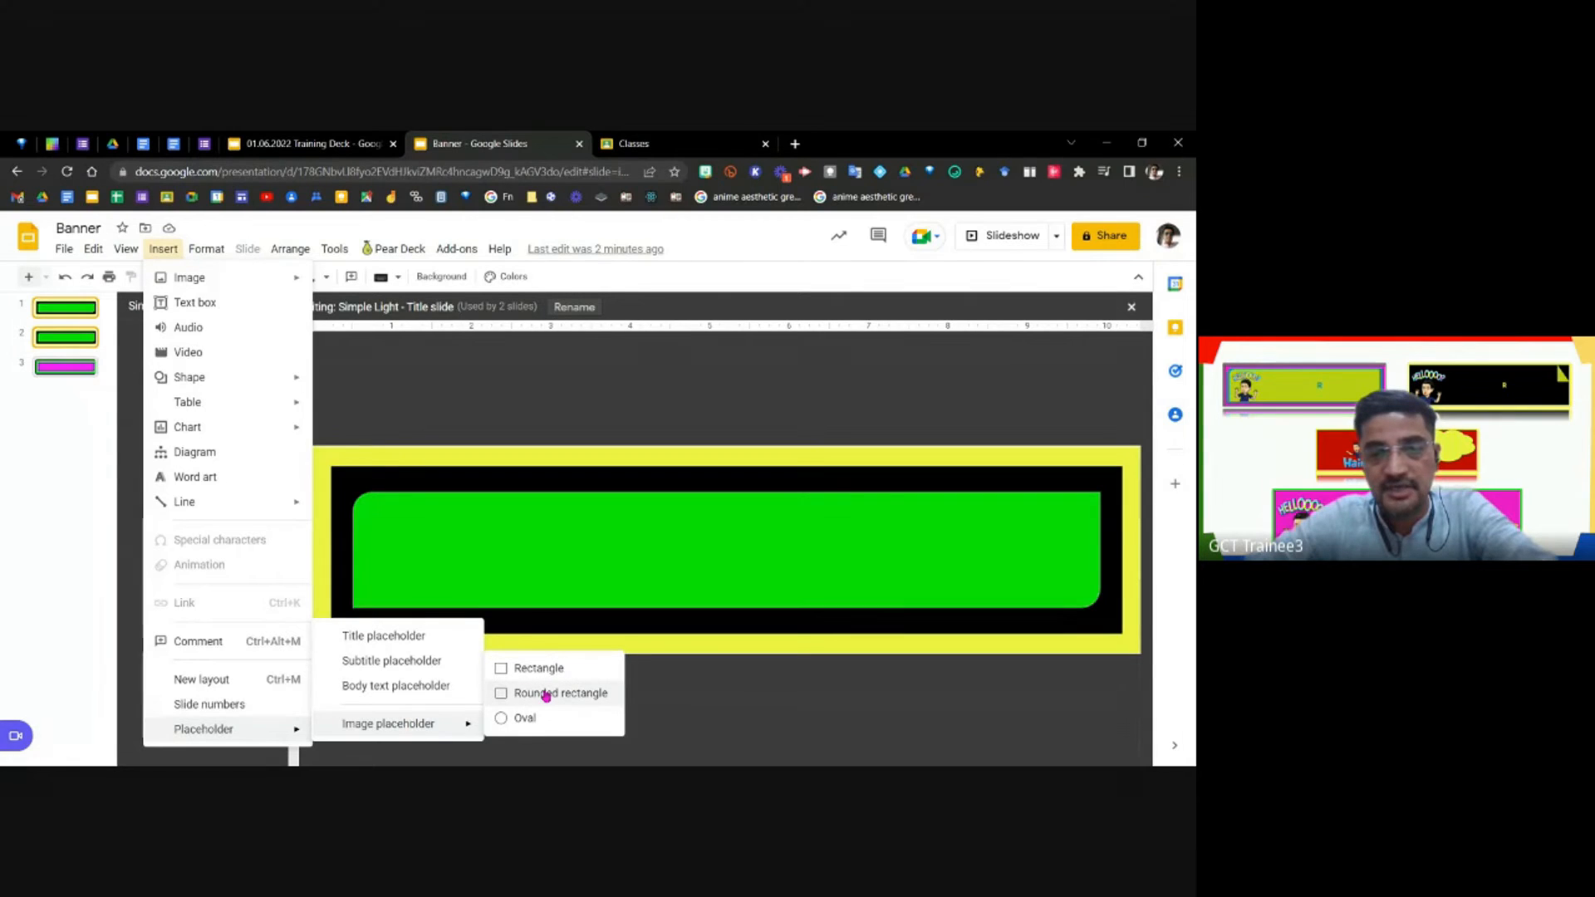
{"action": "left_click", "coordinate": [416, 475]}
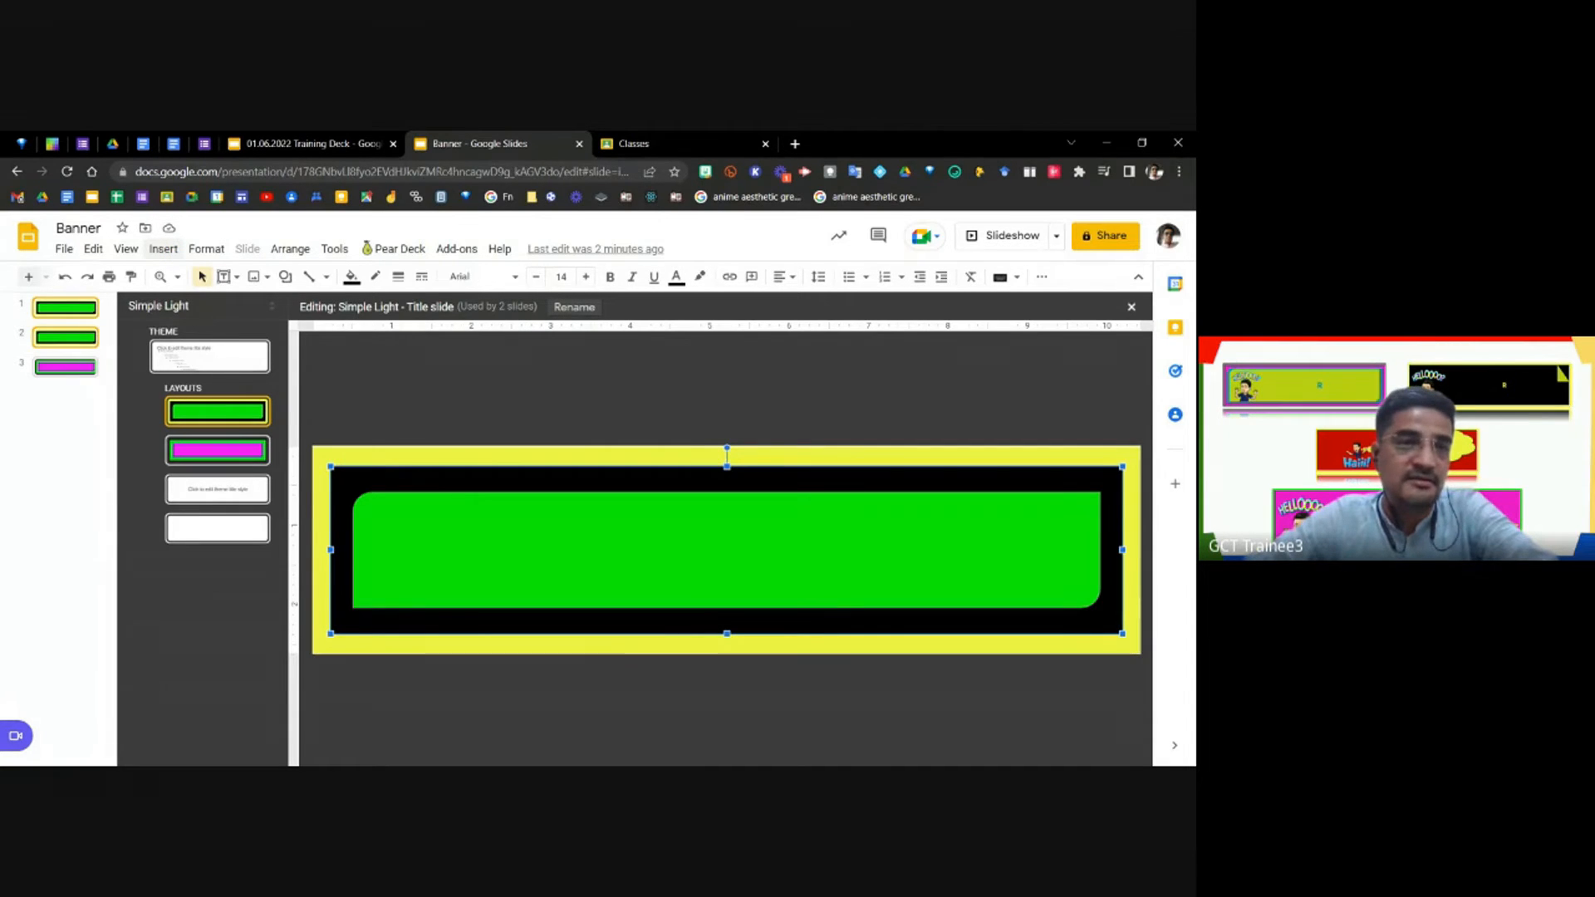
{"action": "left_click", "coordinate": [166, 249]}
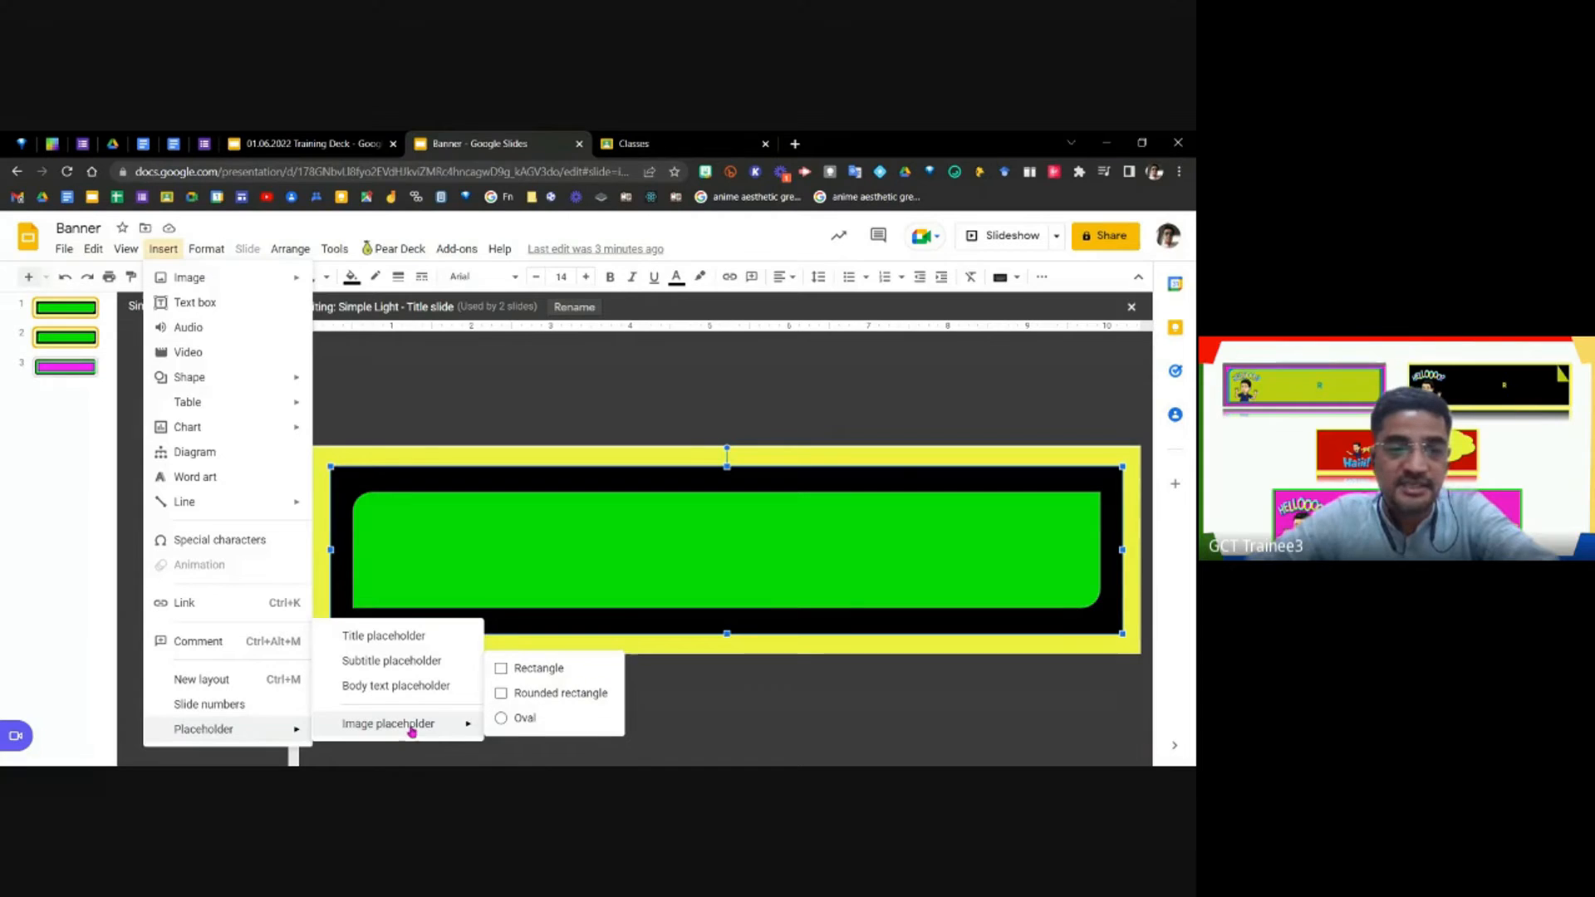
{"action": "left_click", "coordinate": [516, 721]}
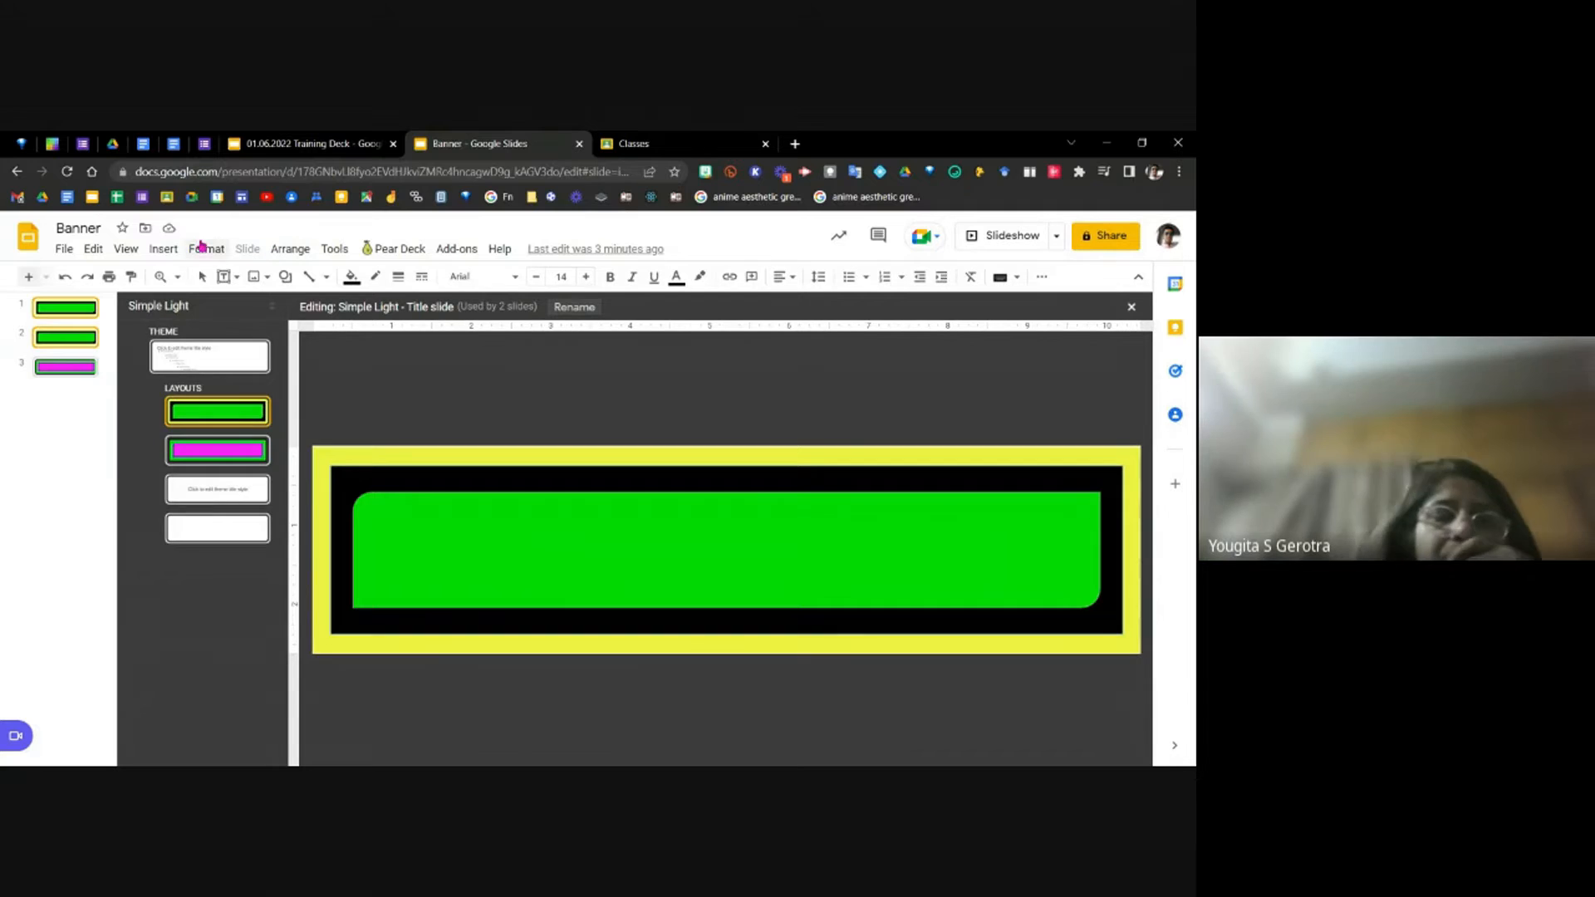
{"action": "left_click", "coordinate": [164, 249]}
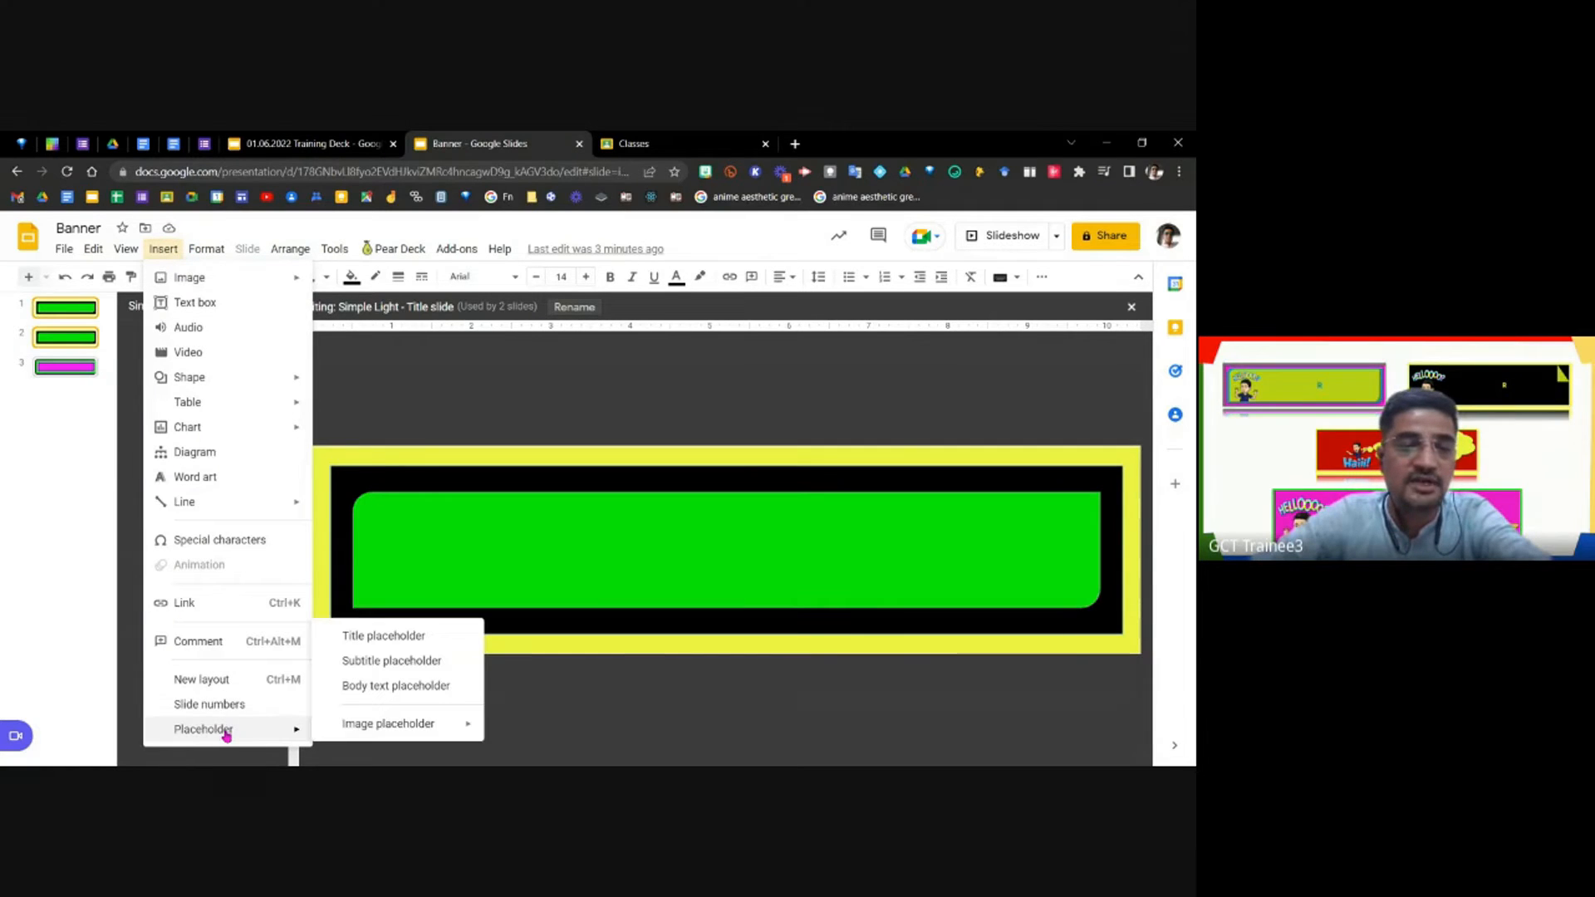
{"action": "mouse_move", "coordinate": [404, 728]}
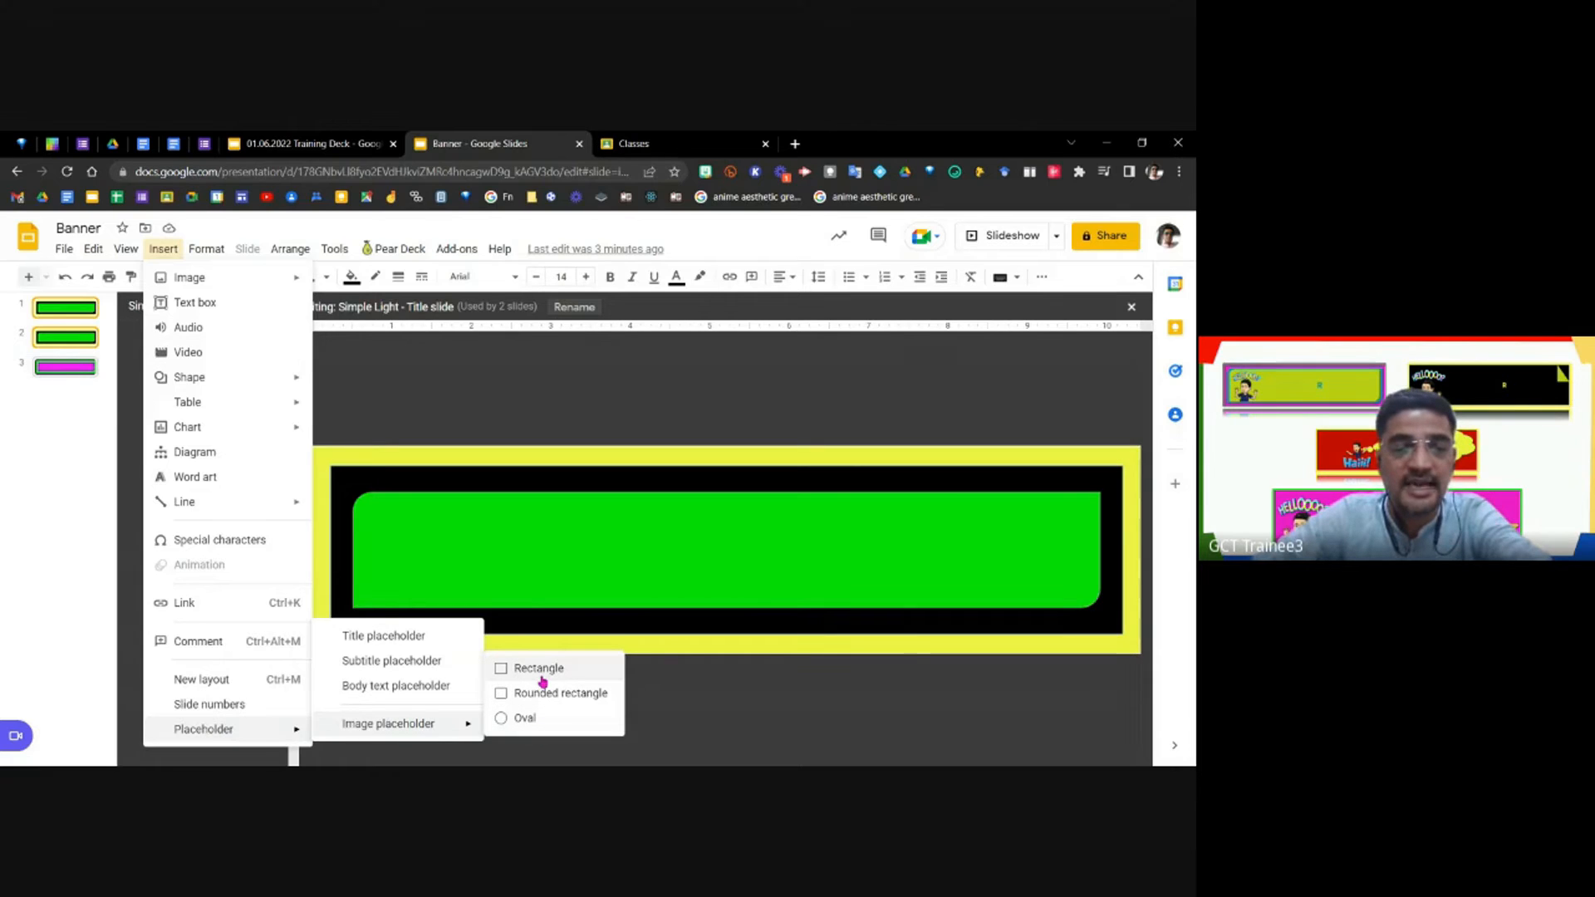
{"action": "left_click", "coordinate": [532, 719]}
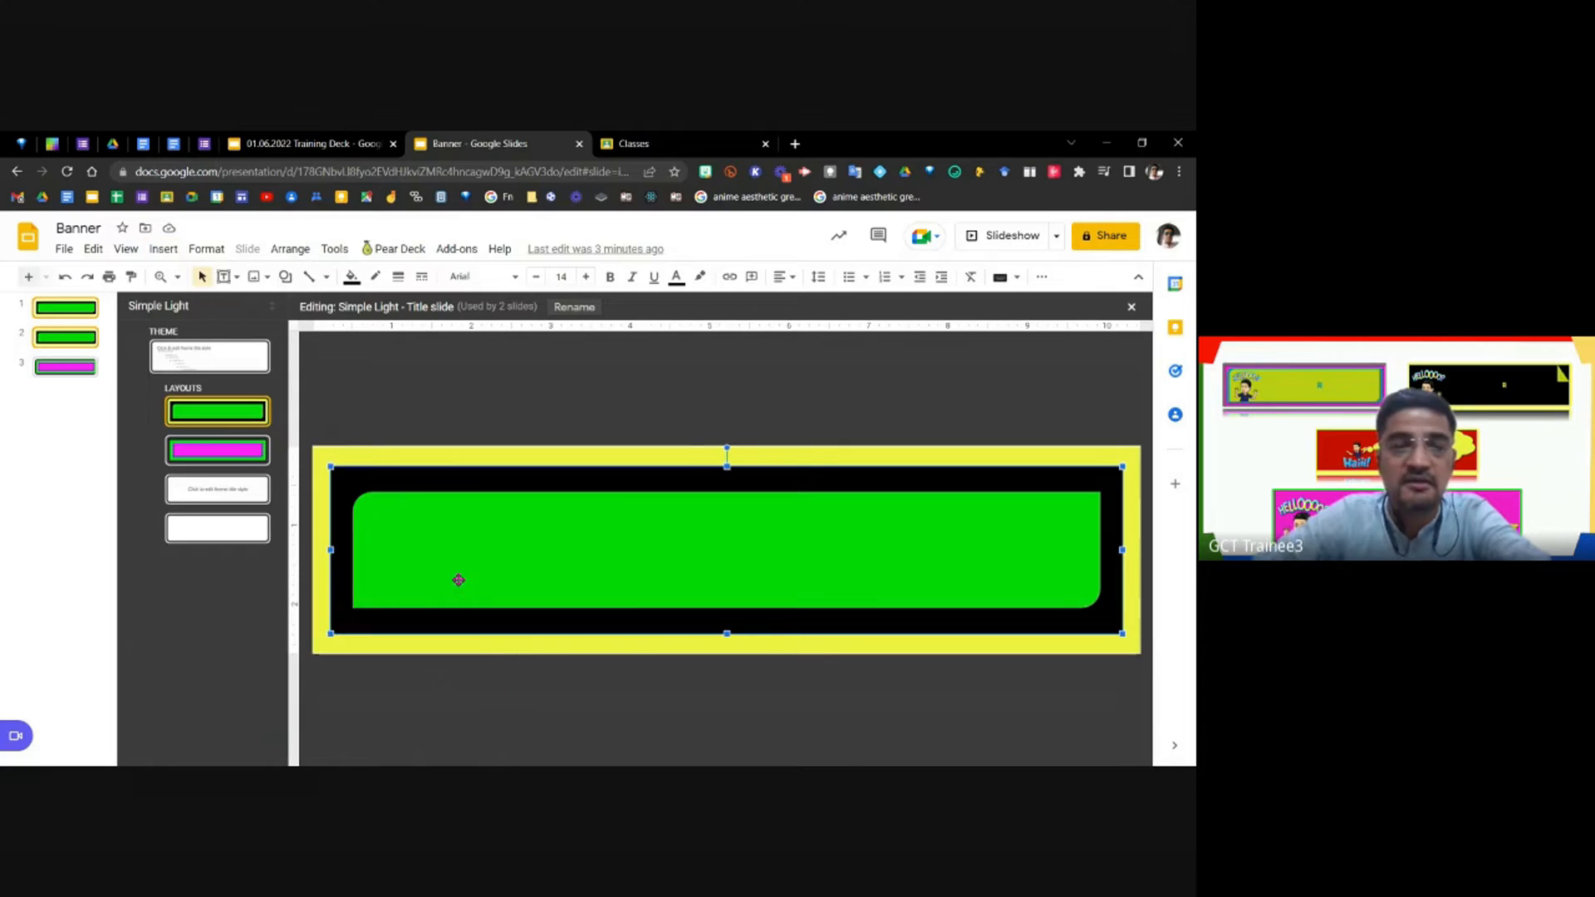
{"action": "left_click", "coordinate": [542, 660]}
{"action": "left_click", "coordinate": [499, 565]}
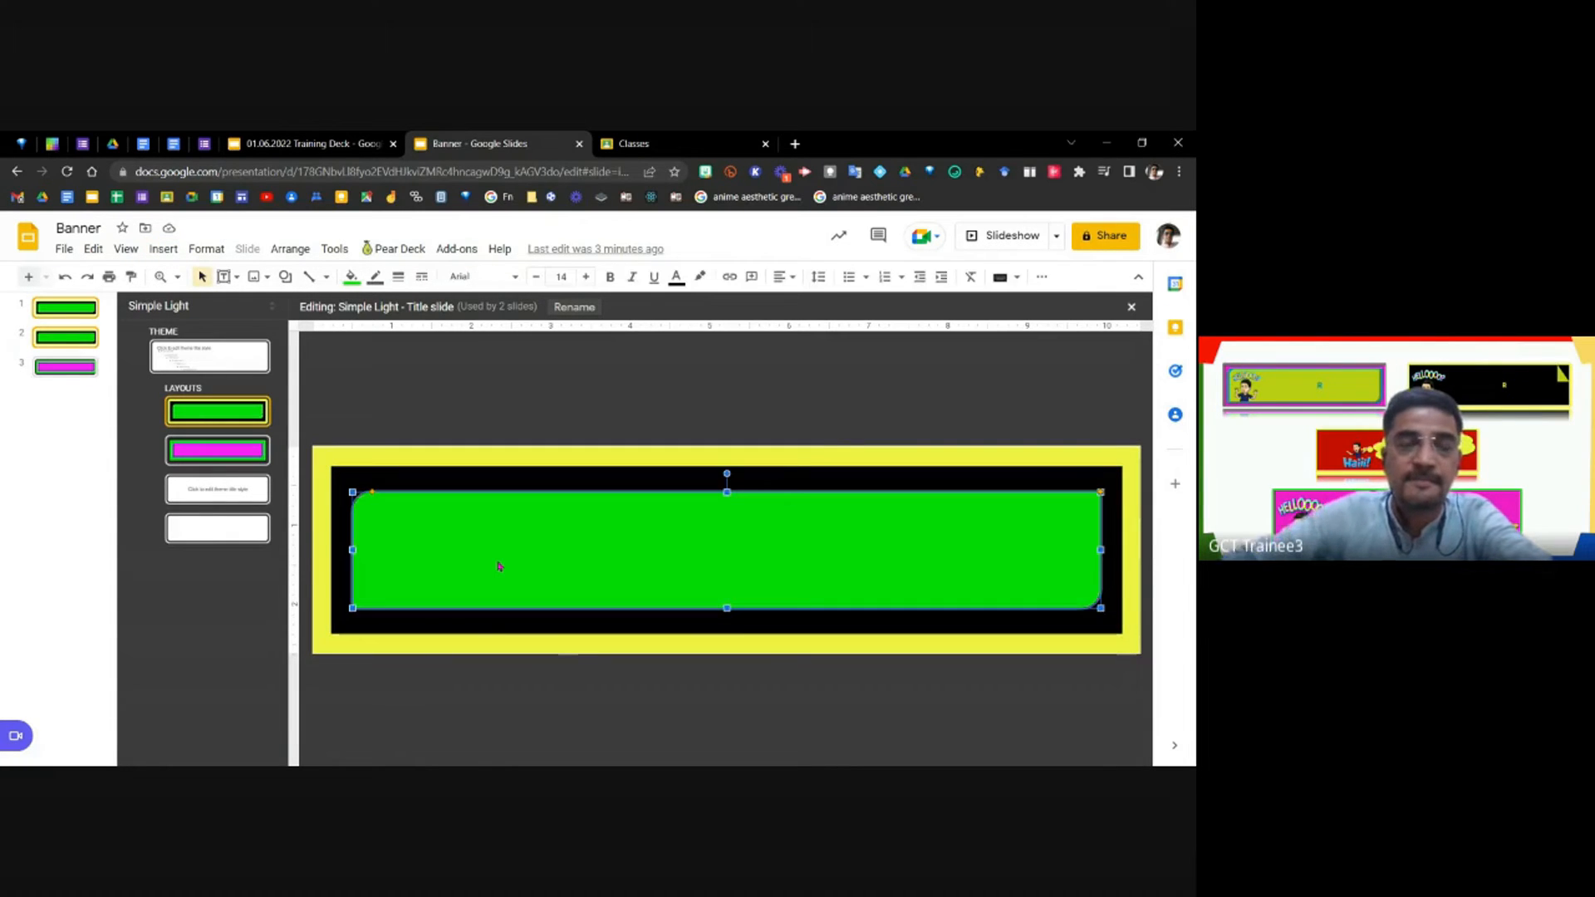
{"action": "left_click", "coordinate": [499, 643]}
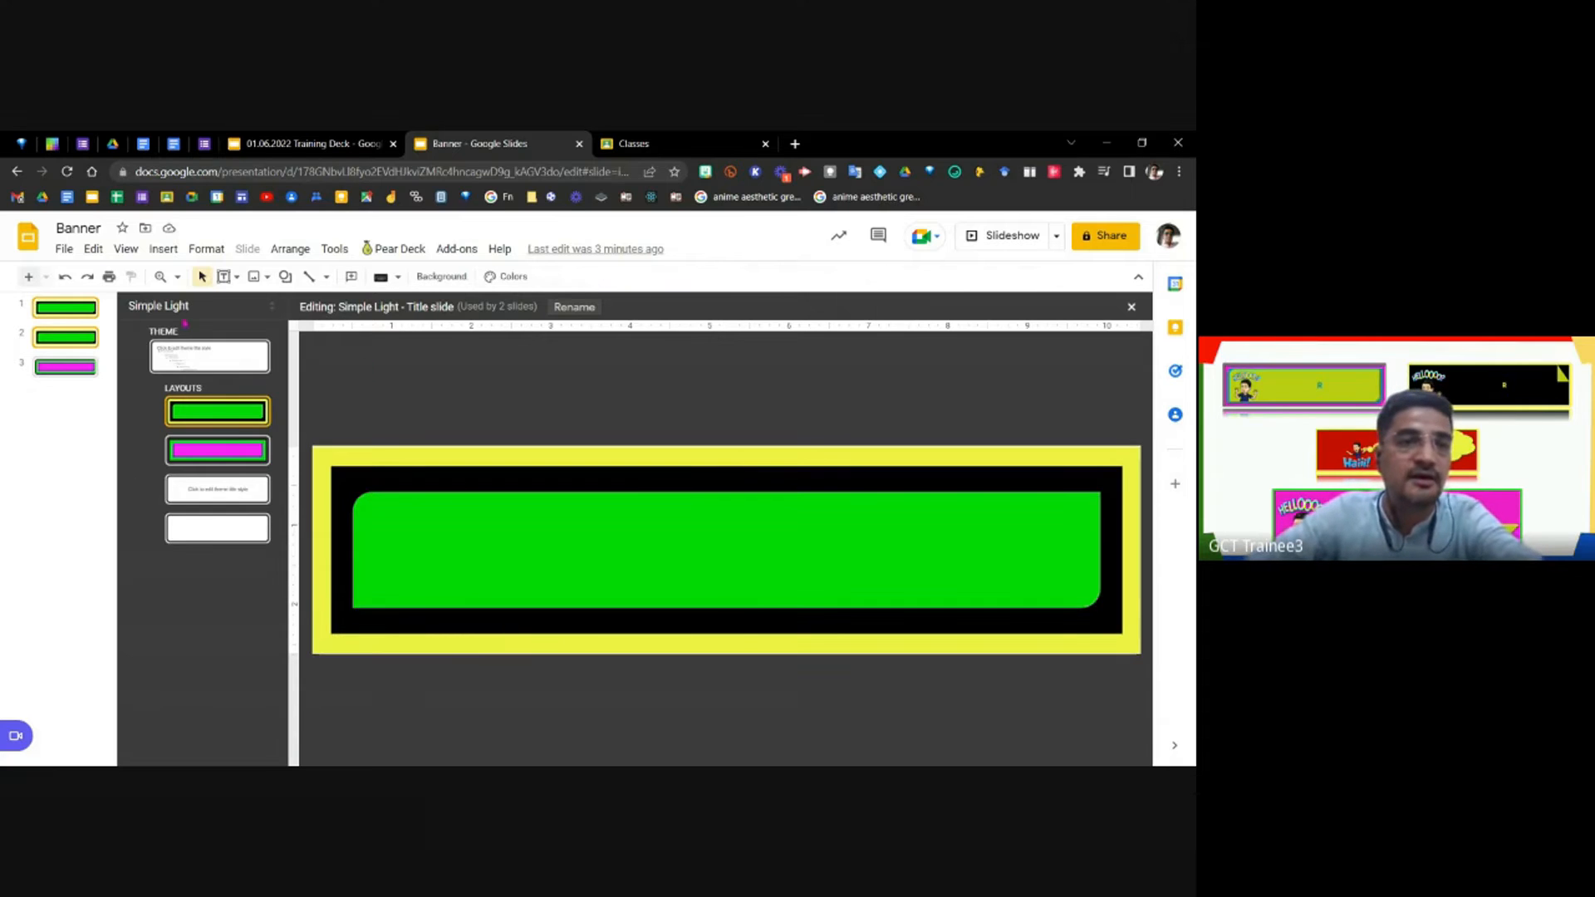
Try a wide oval image placeholder inside the green shape near its left end, and delete it.
{"action": "left_click", "coordinate": [163, 248]}
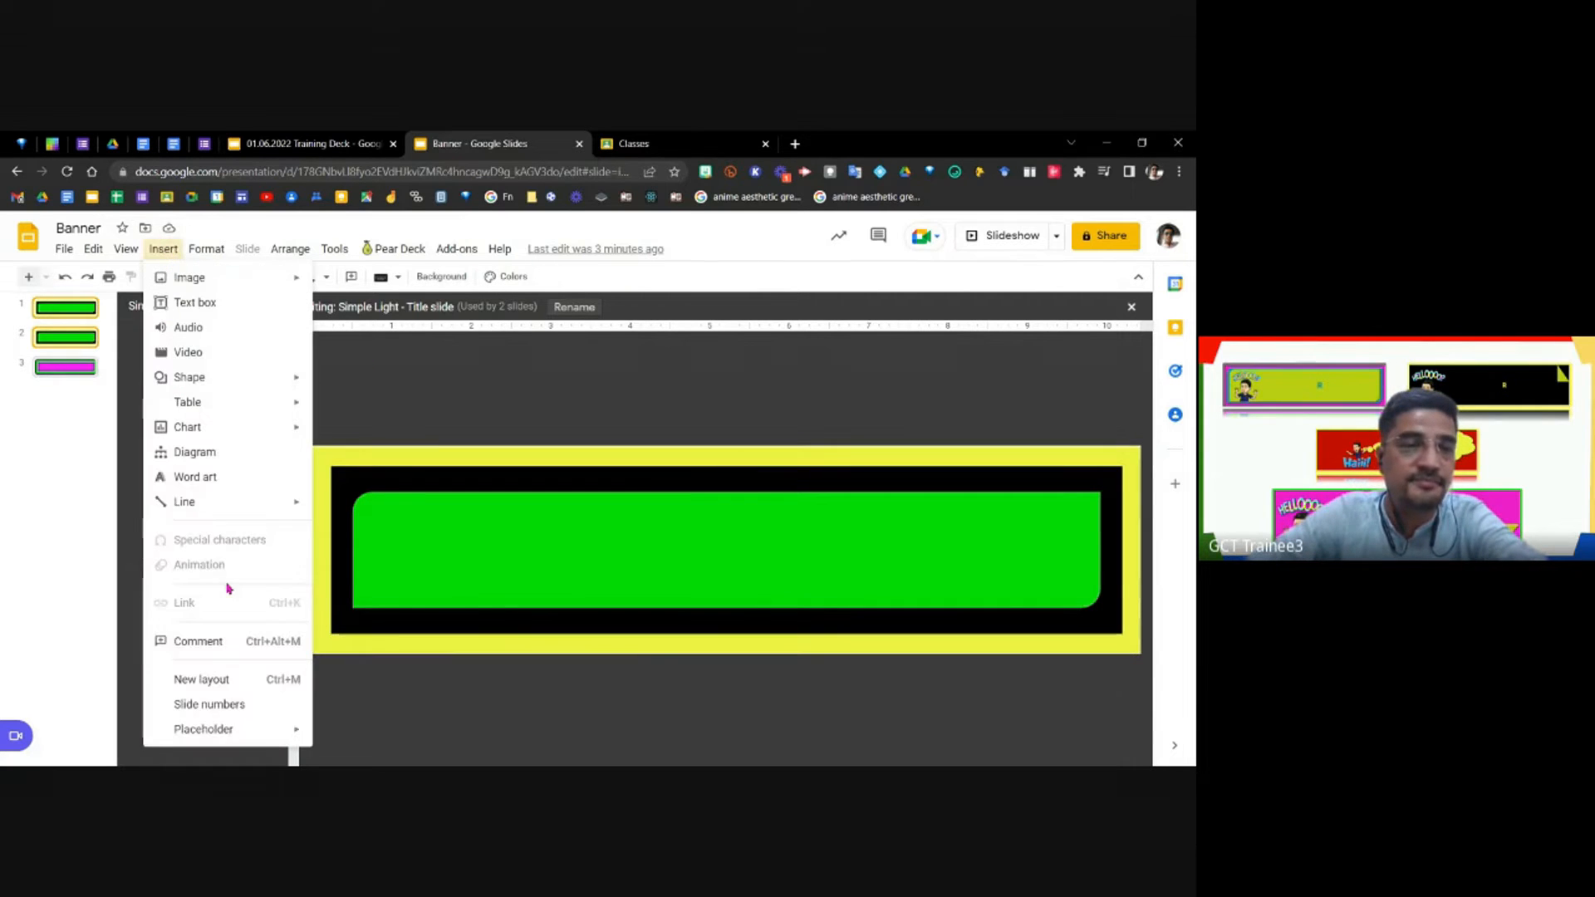
{"action": "mouse_move", "coordinate": [343, 727]}
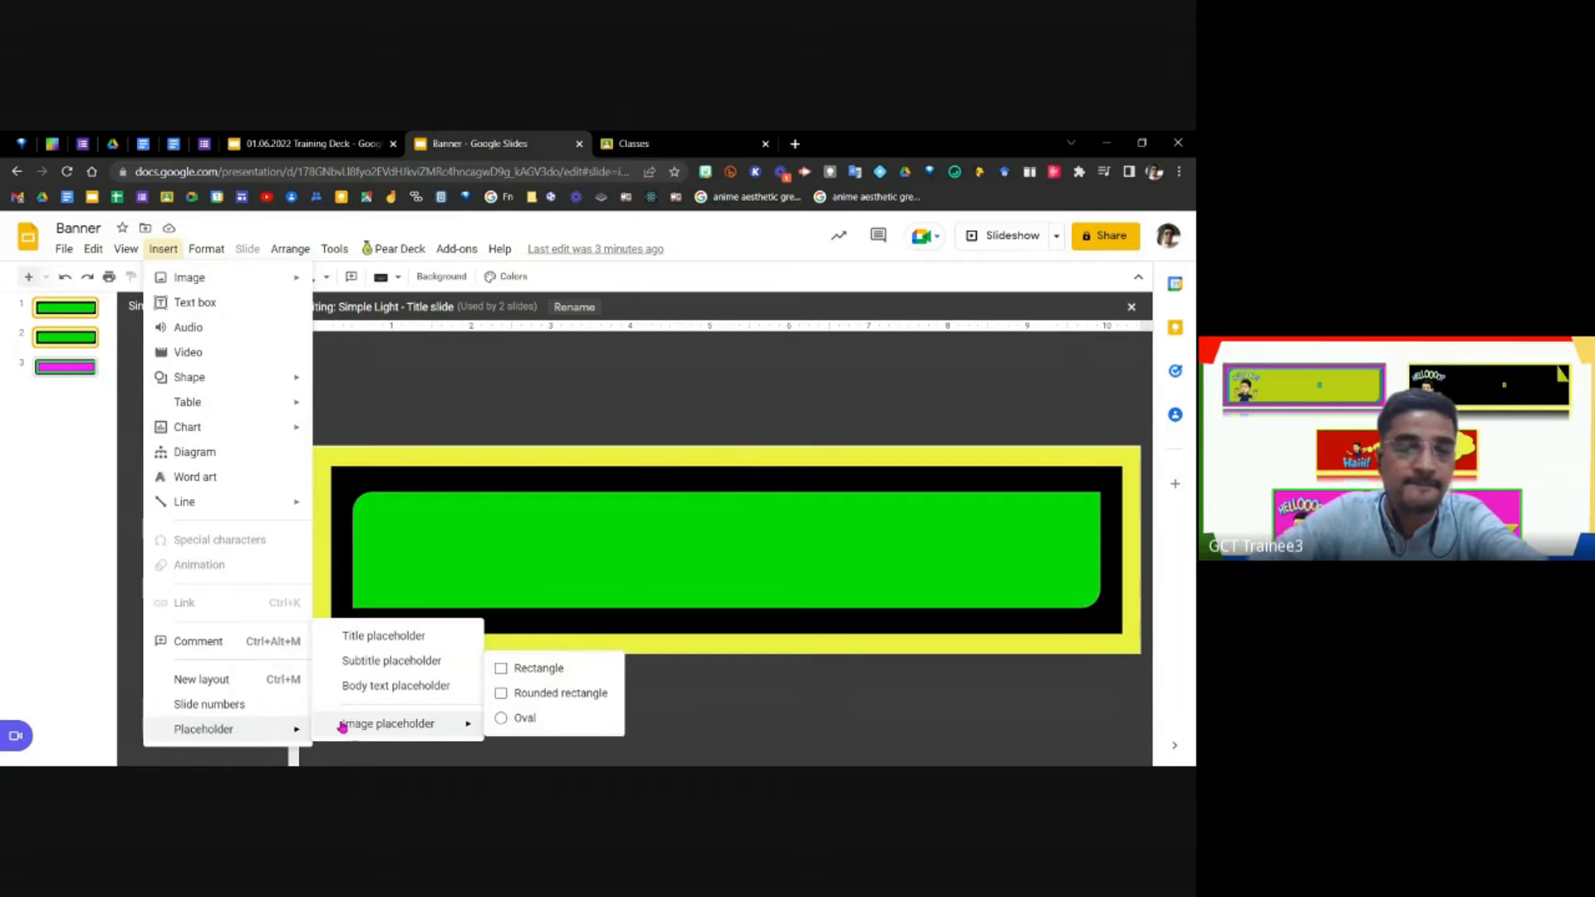
{"action": "left_click", "coordinate": [515, 719]}
{"action": "left_click_drag", "start_coordinate": [405, 527], "coordinate": [496, 580]}
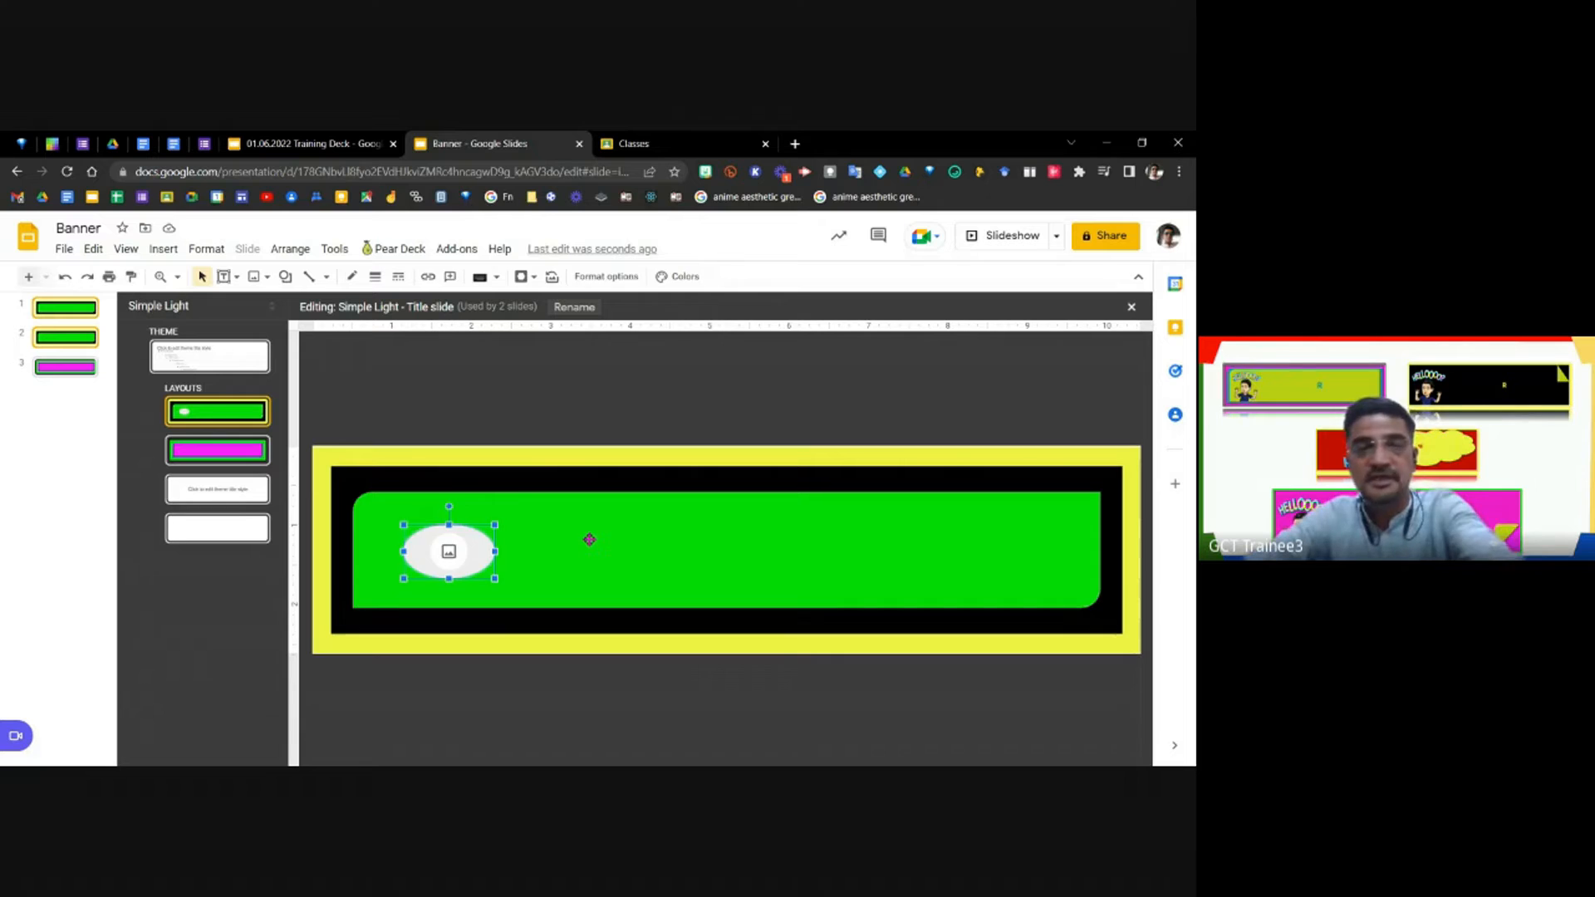
{"action": "key", "text": "Delete"}
Add a small circular image placeholder inside the green shape, a little in from its left end.
{"action": "left_click", "coordinate": [164, 250]}
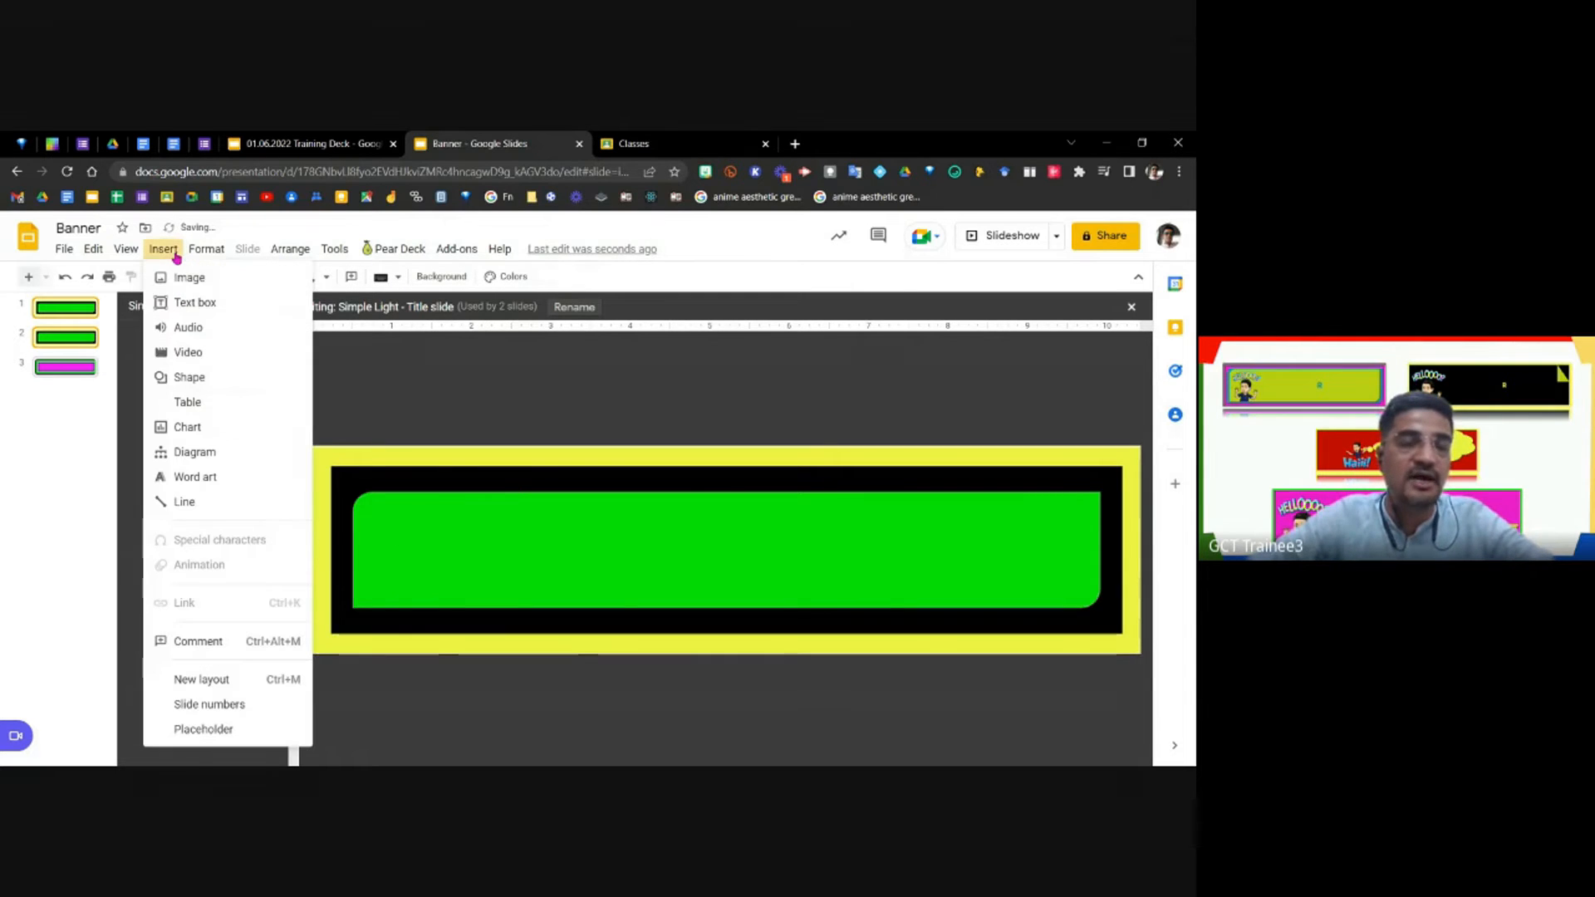
{"action": "mouse_move", "coordinate": [238, 729]}
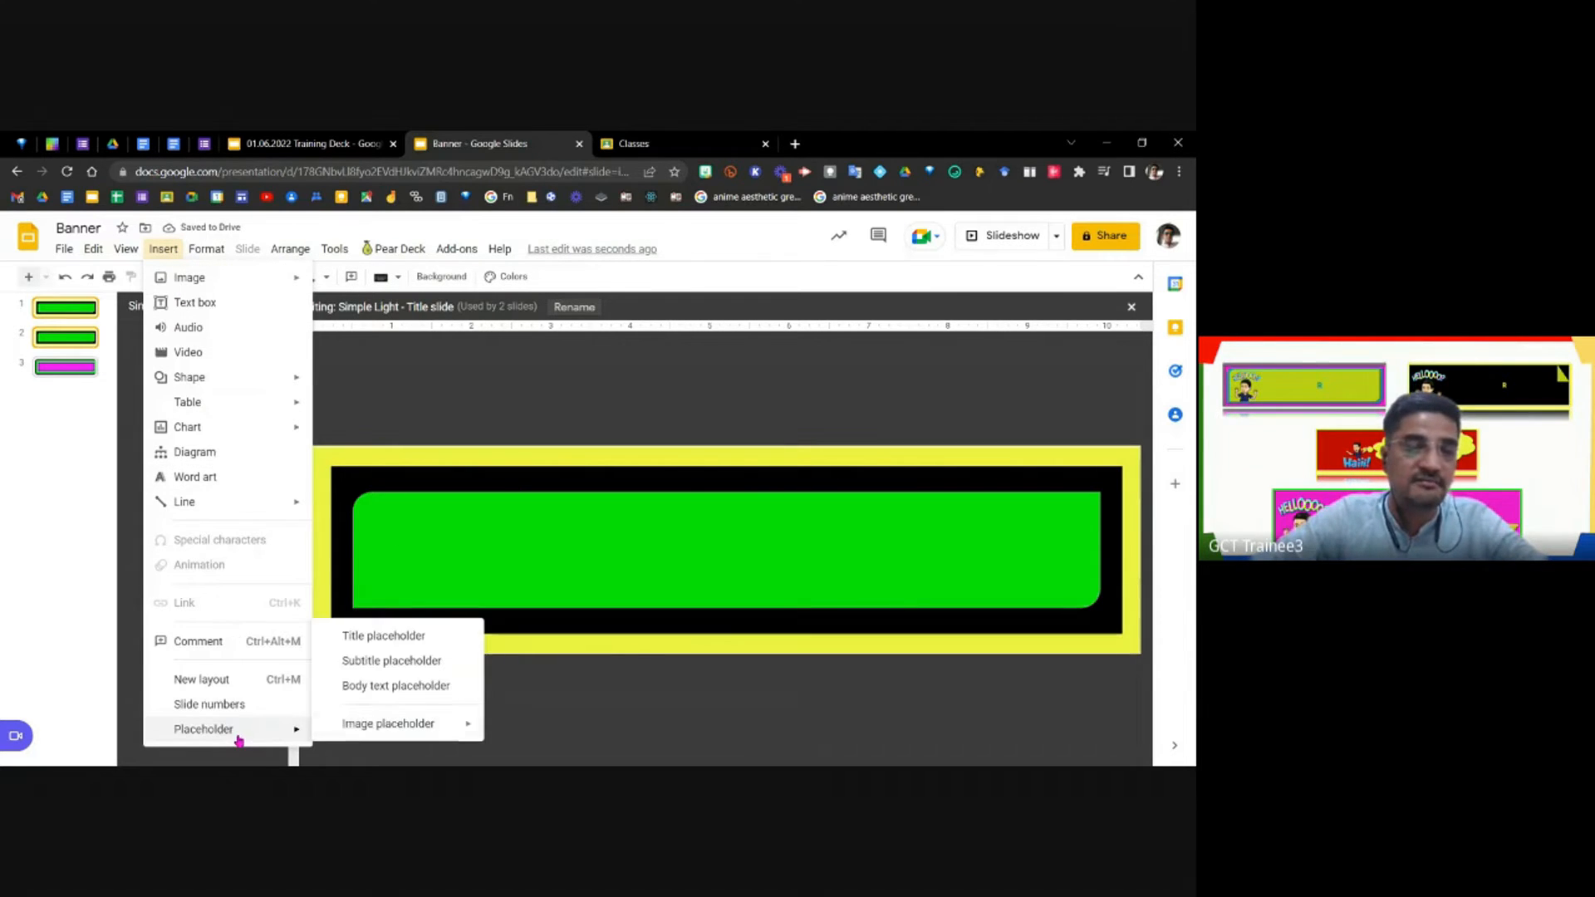
{"action": "mouse_move", "coordinate": [370, 724]}
{"action": "left_click", "coordinate": [539, 721]}
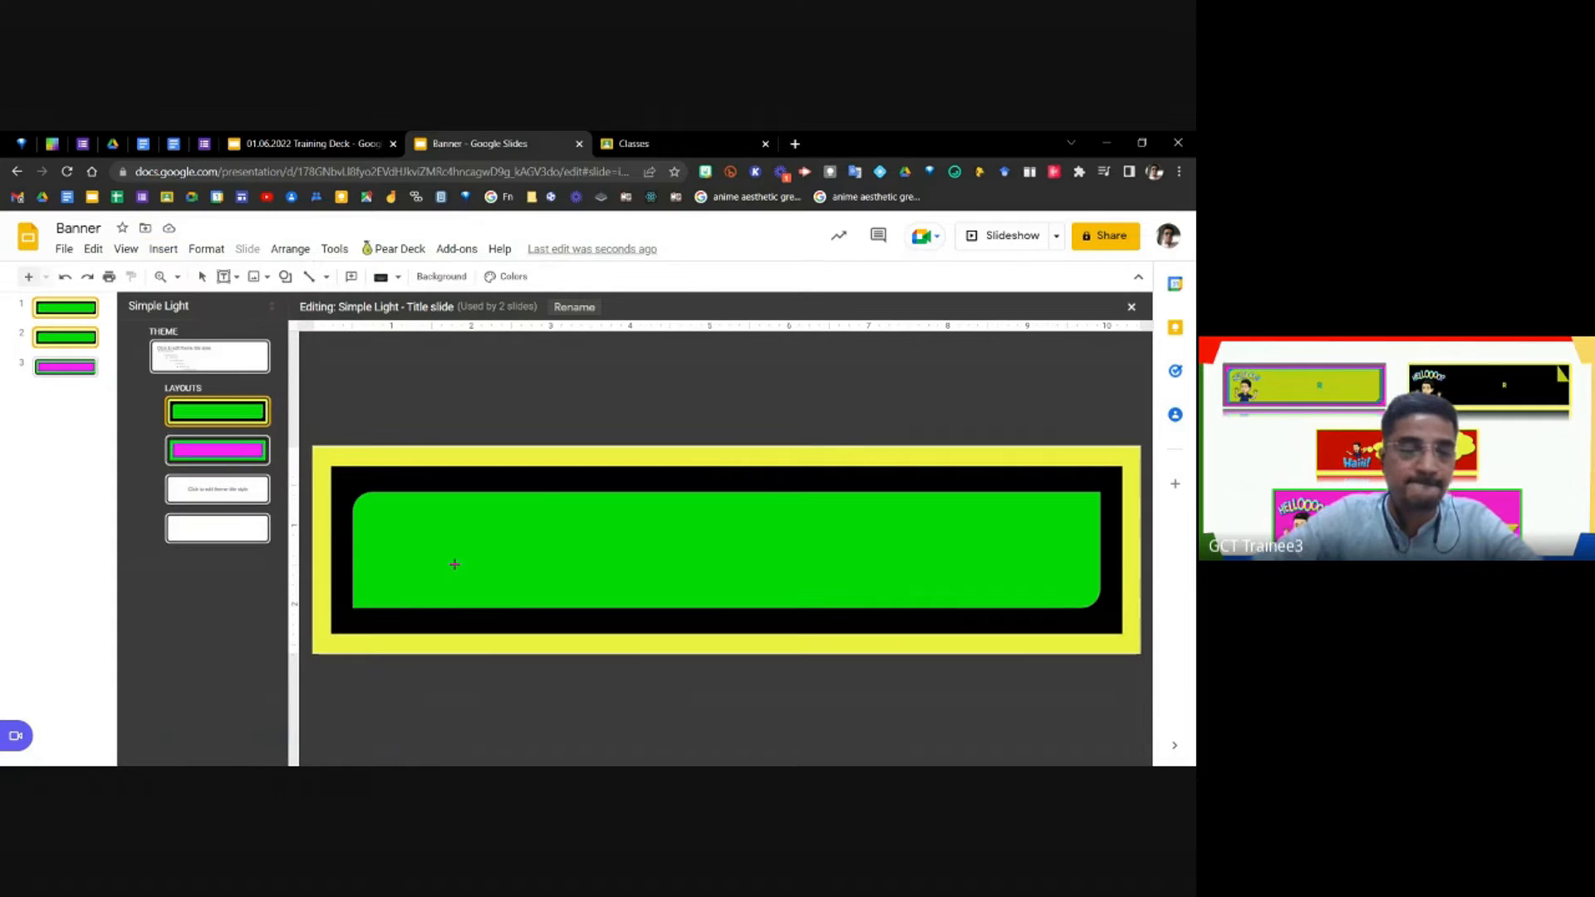
{"action": "left_click_drag", "start_coordinate": [393, 512], "coordinate": [455, 573]}
{"action": "left_click_drag", "start_coordinate": [394, 513], "coordinate": [449, 576]}
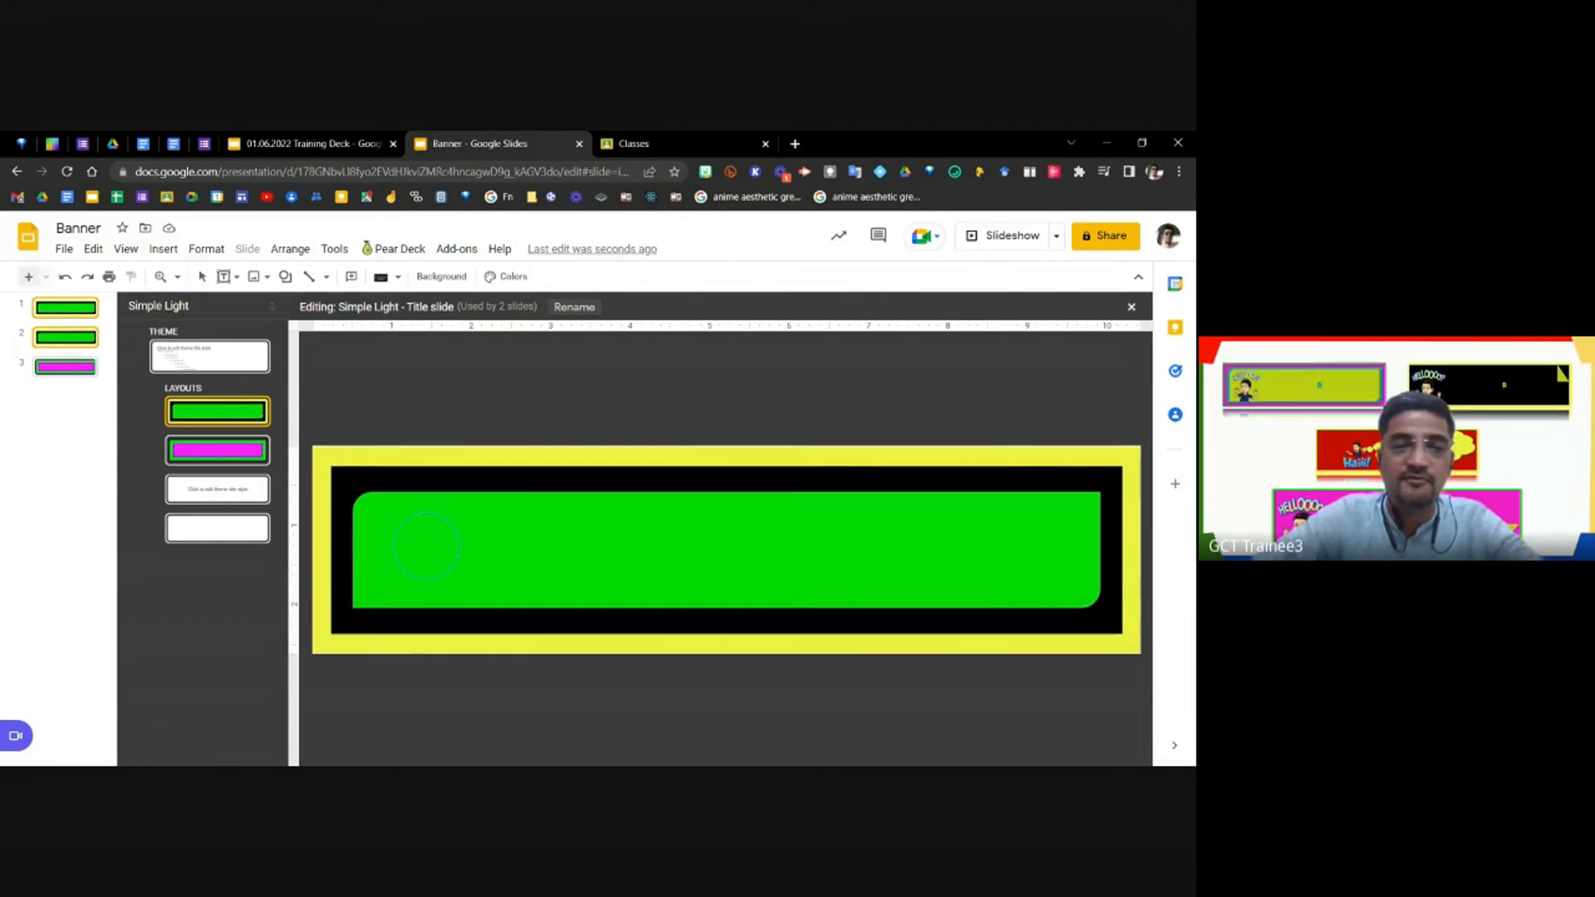
{"action": "left_click_drag", "start_coordinate": [459, 579], "coordinate": [459, 579]}
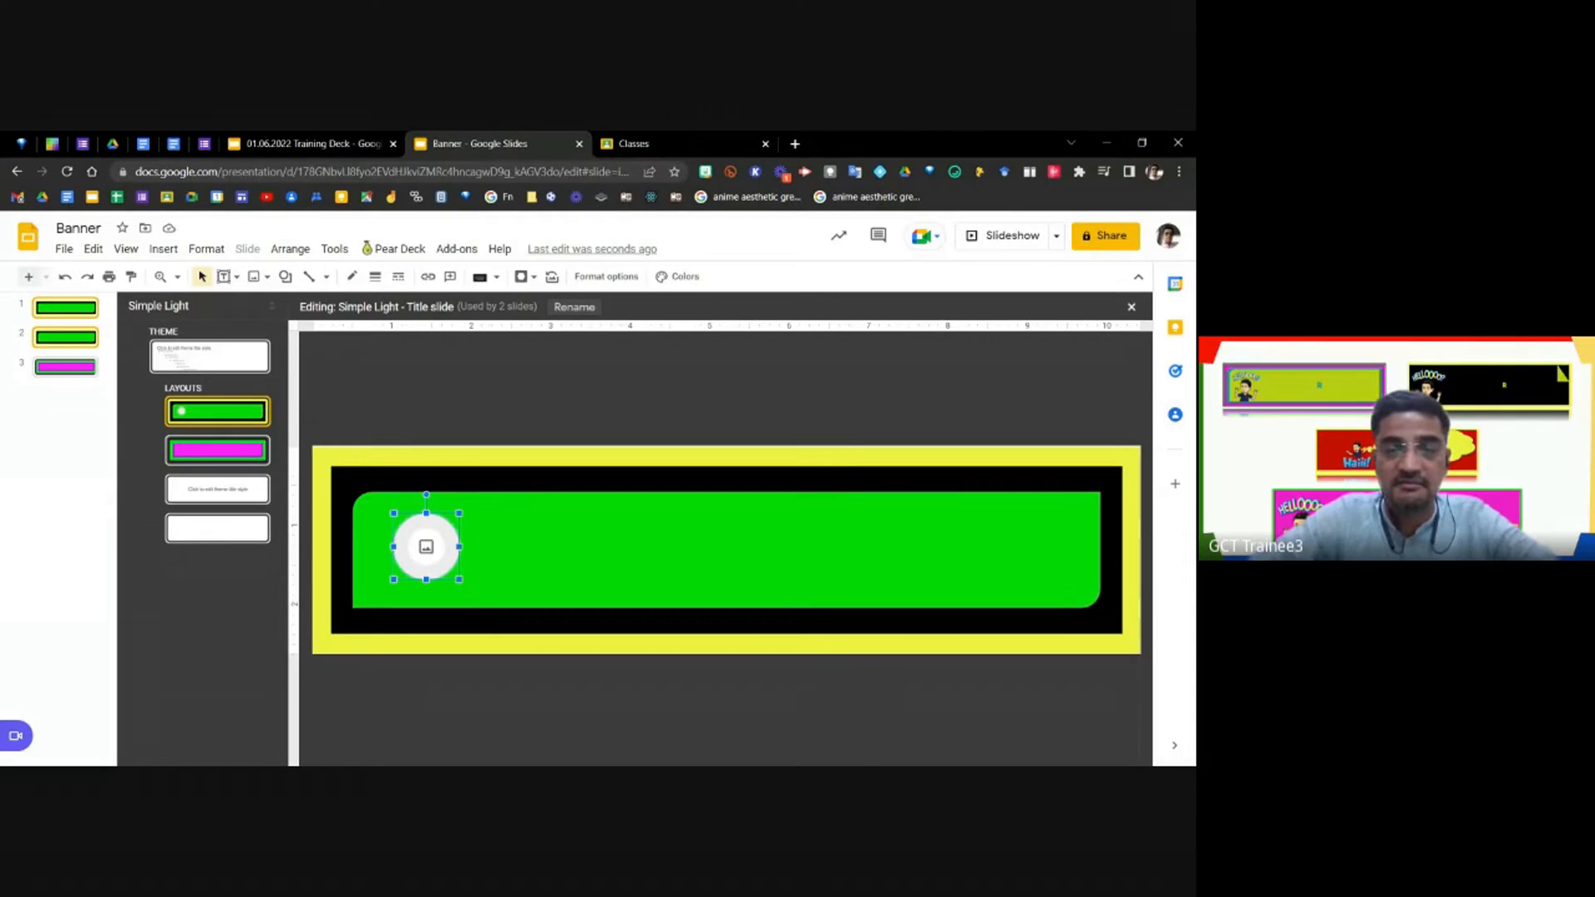
Check on slides 3 and 1 whether placeholders can be inserted outside the theme editor.
{"action": "left_click", "coordinate": [54, 371]}
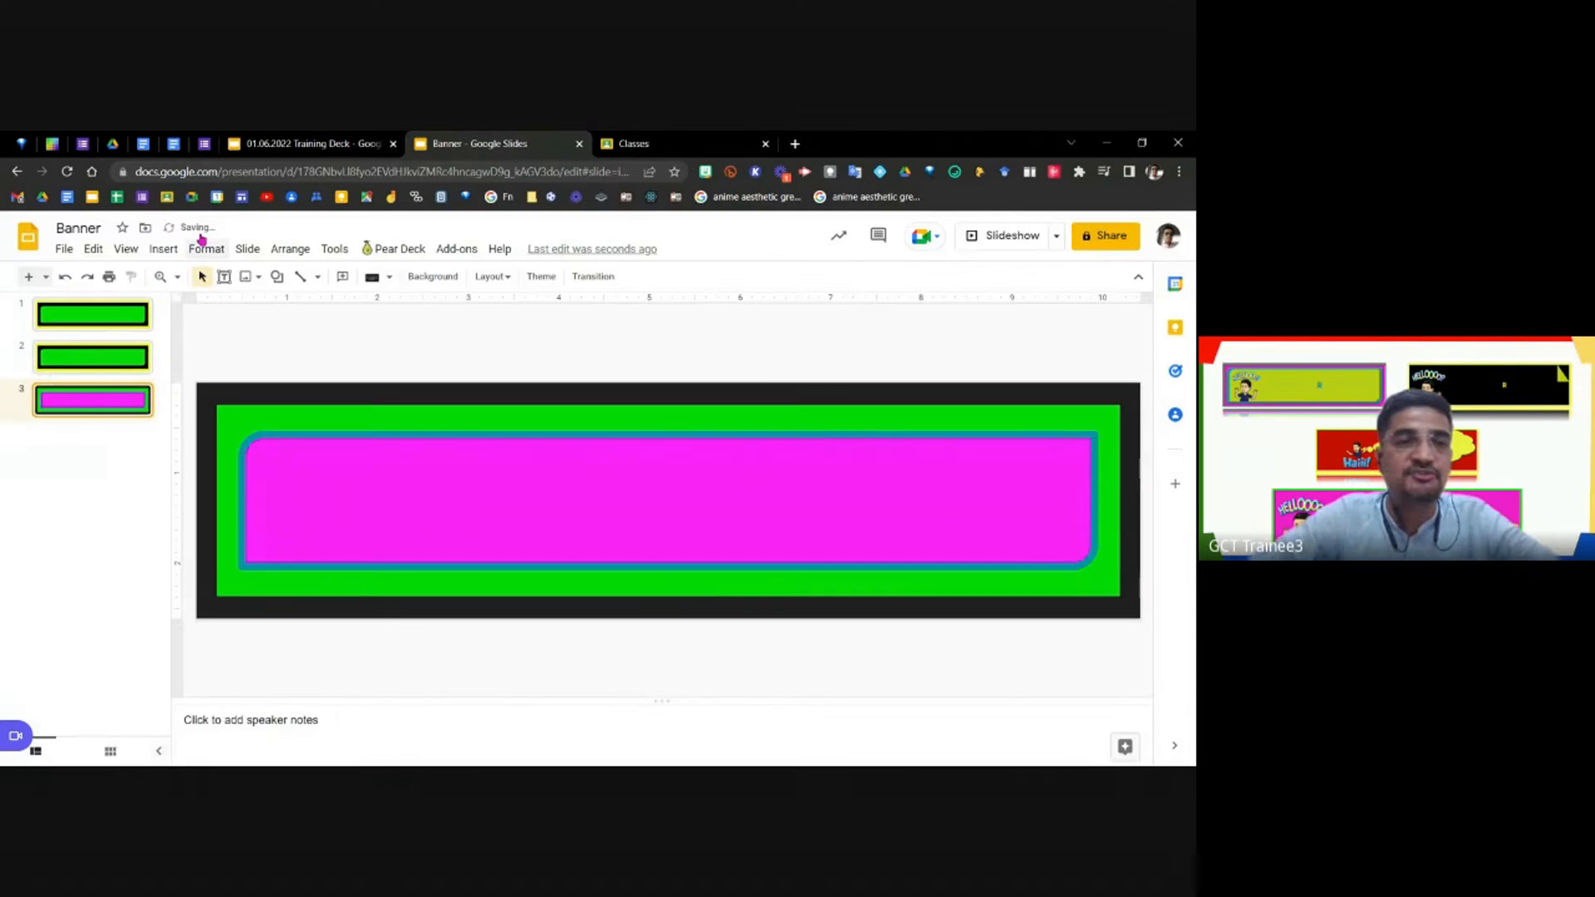
{"action": "left_click", "coordinate": [170, 249]}
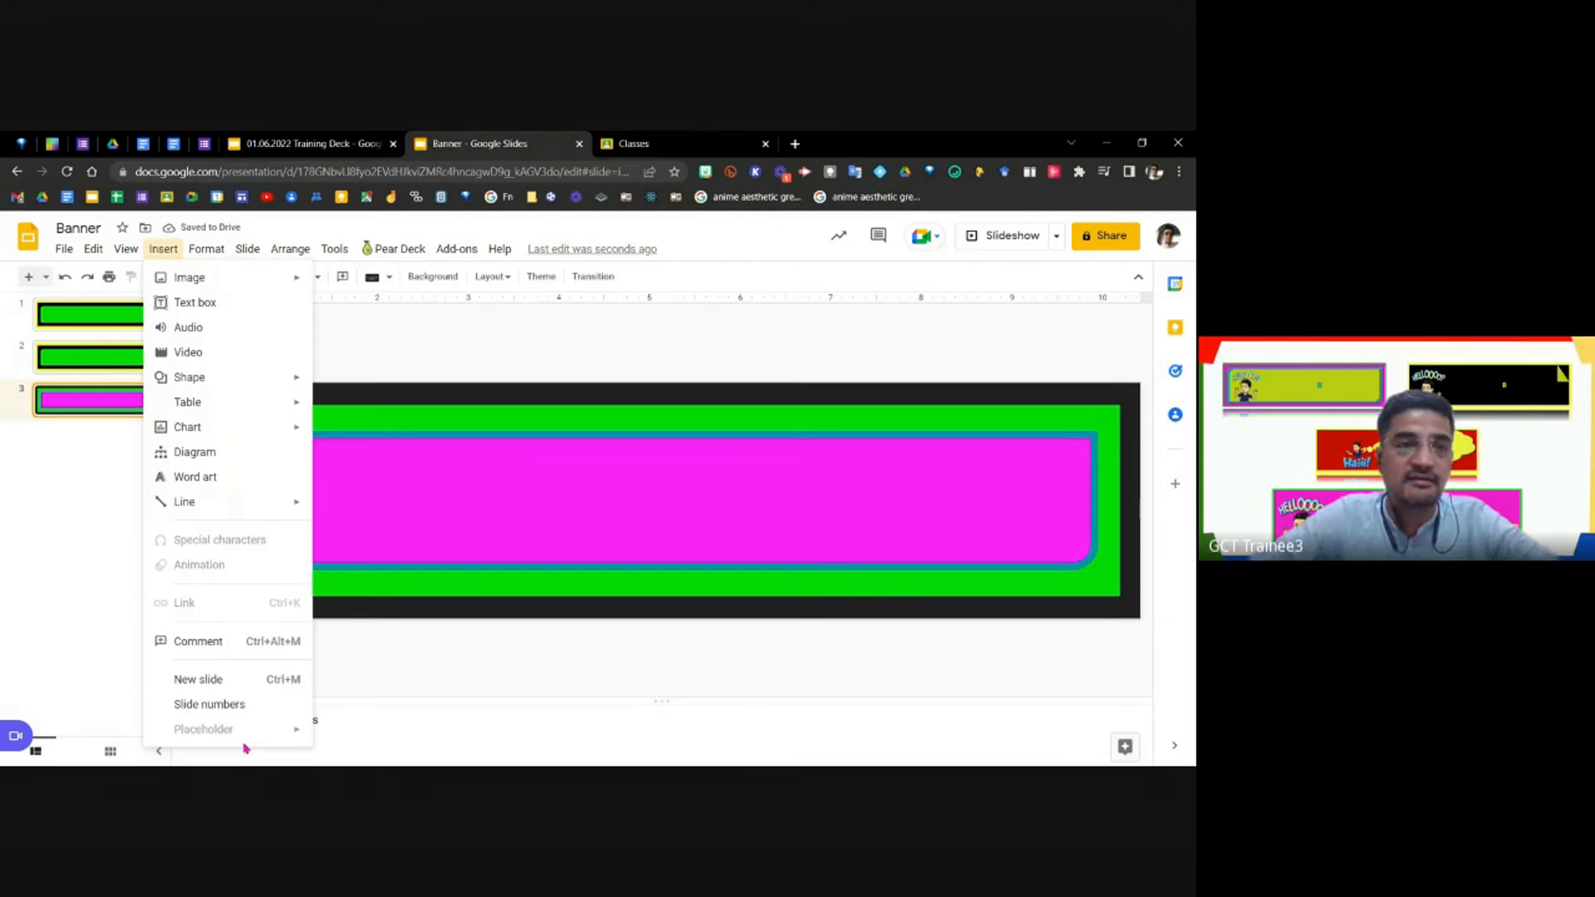
{"action": "left_click", "coordinate": [55, 544]}
{"action": "left_click", "coordinate": [87, 316]}
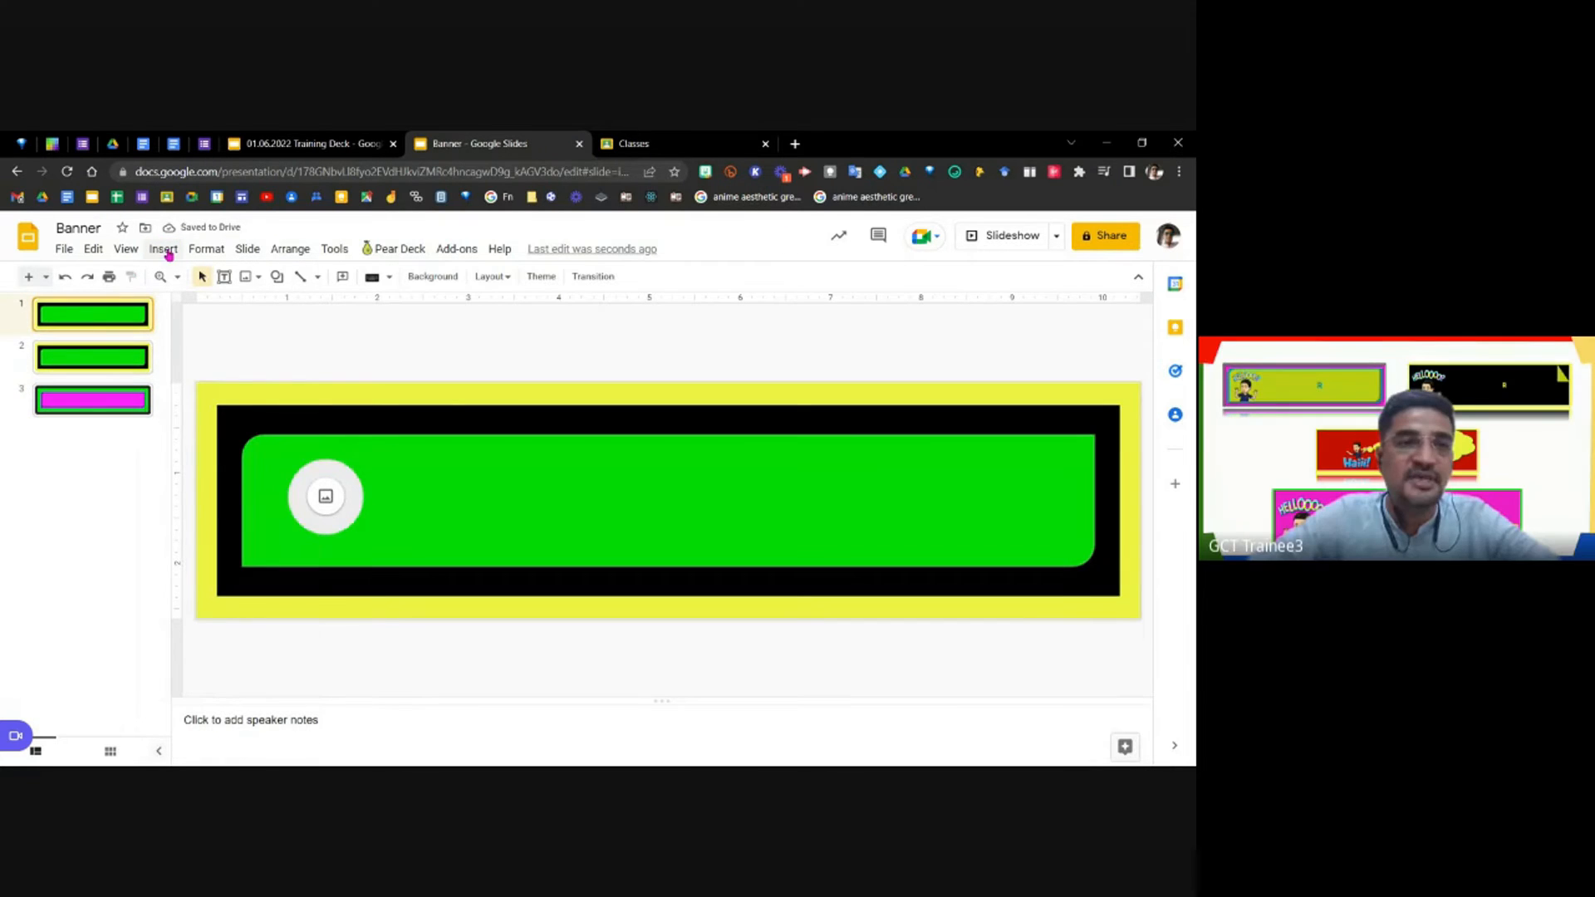
{"action": "left_click", "coordinate": [162, 250]}
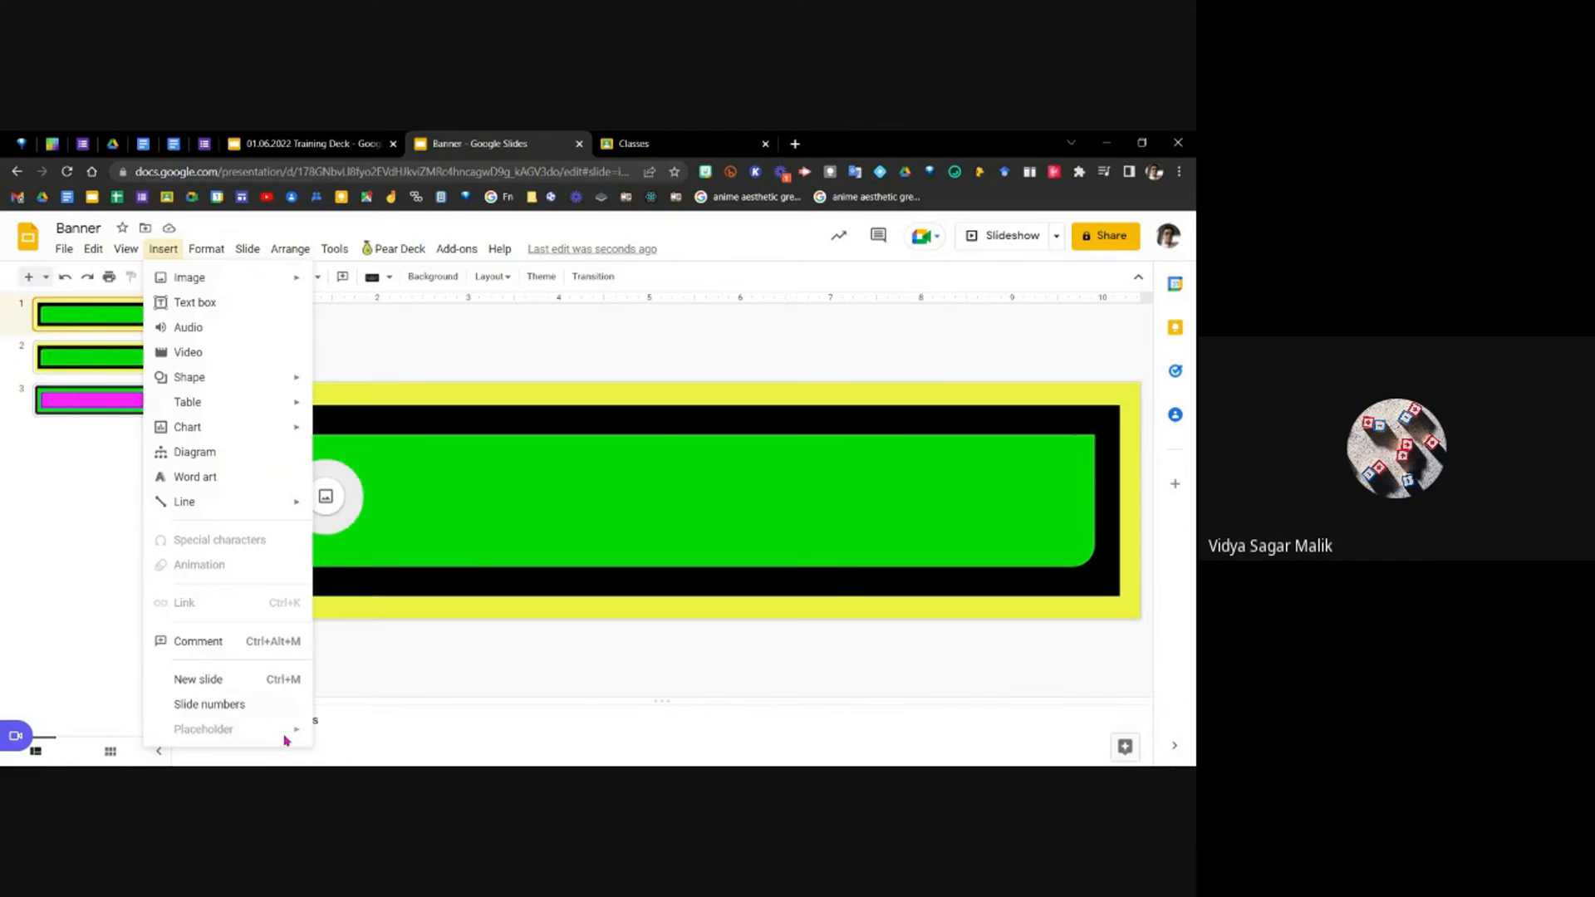
{"action": "left_click", "coordinate": [447, 513]}
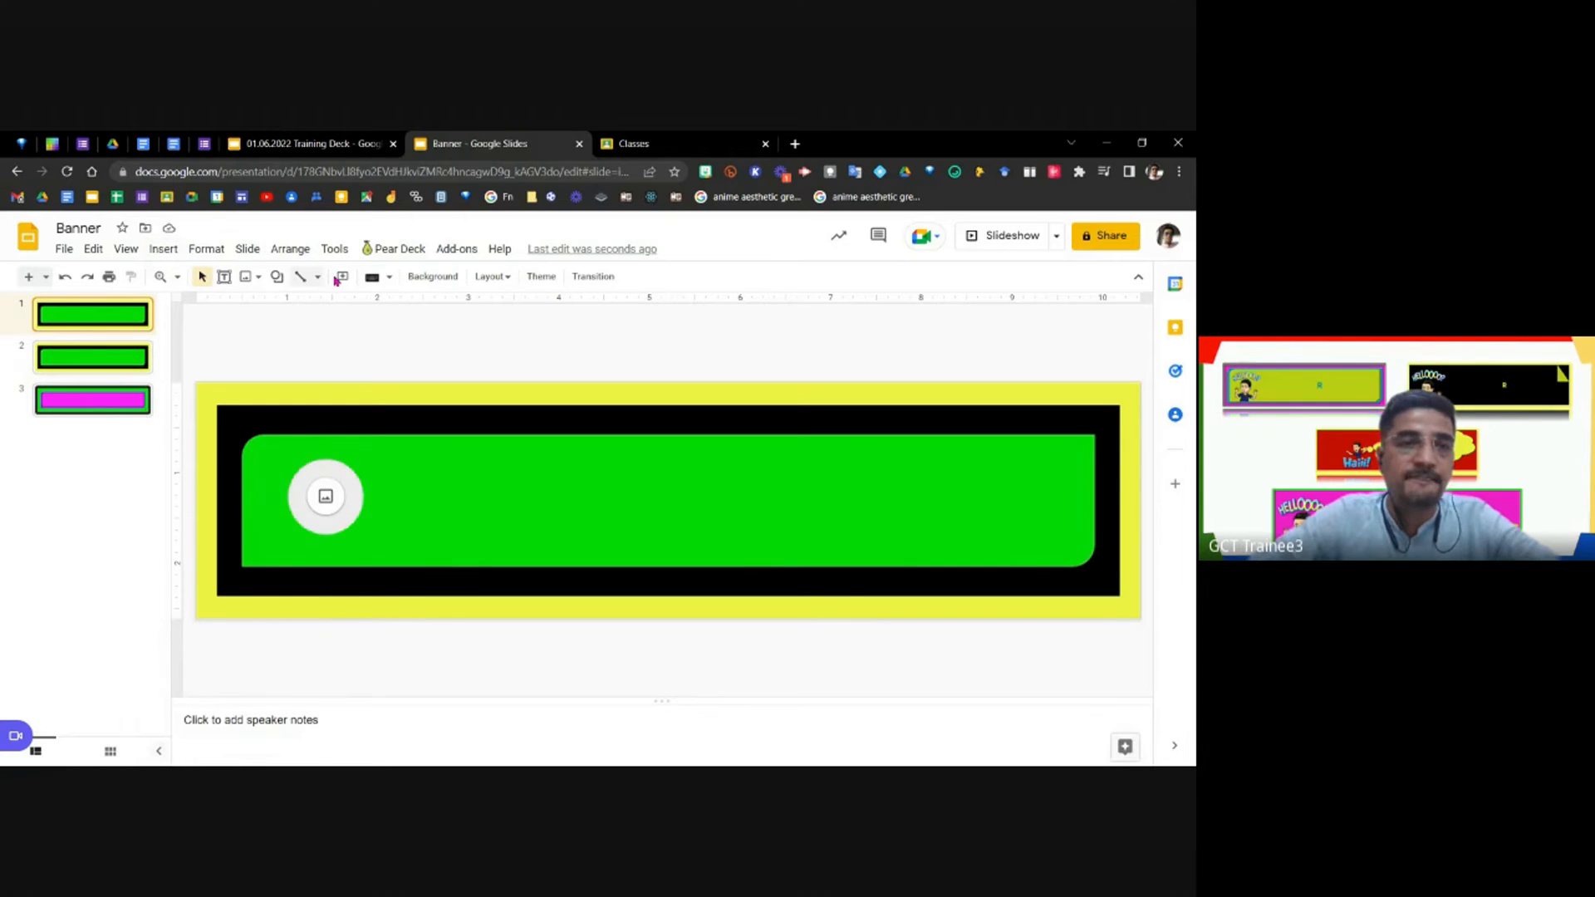
Reopen the theme editor on the Title slide layout and delete its circular image placeholder.
{"action": "left_click", "coordinate": [247, 249]}
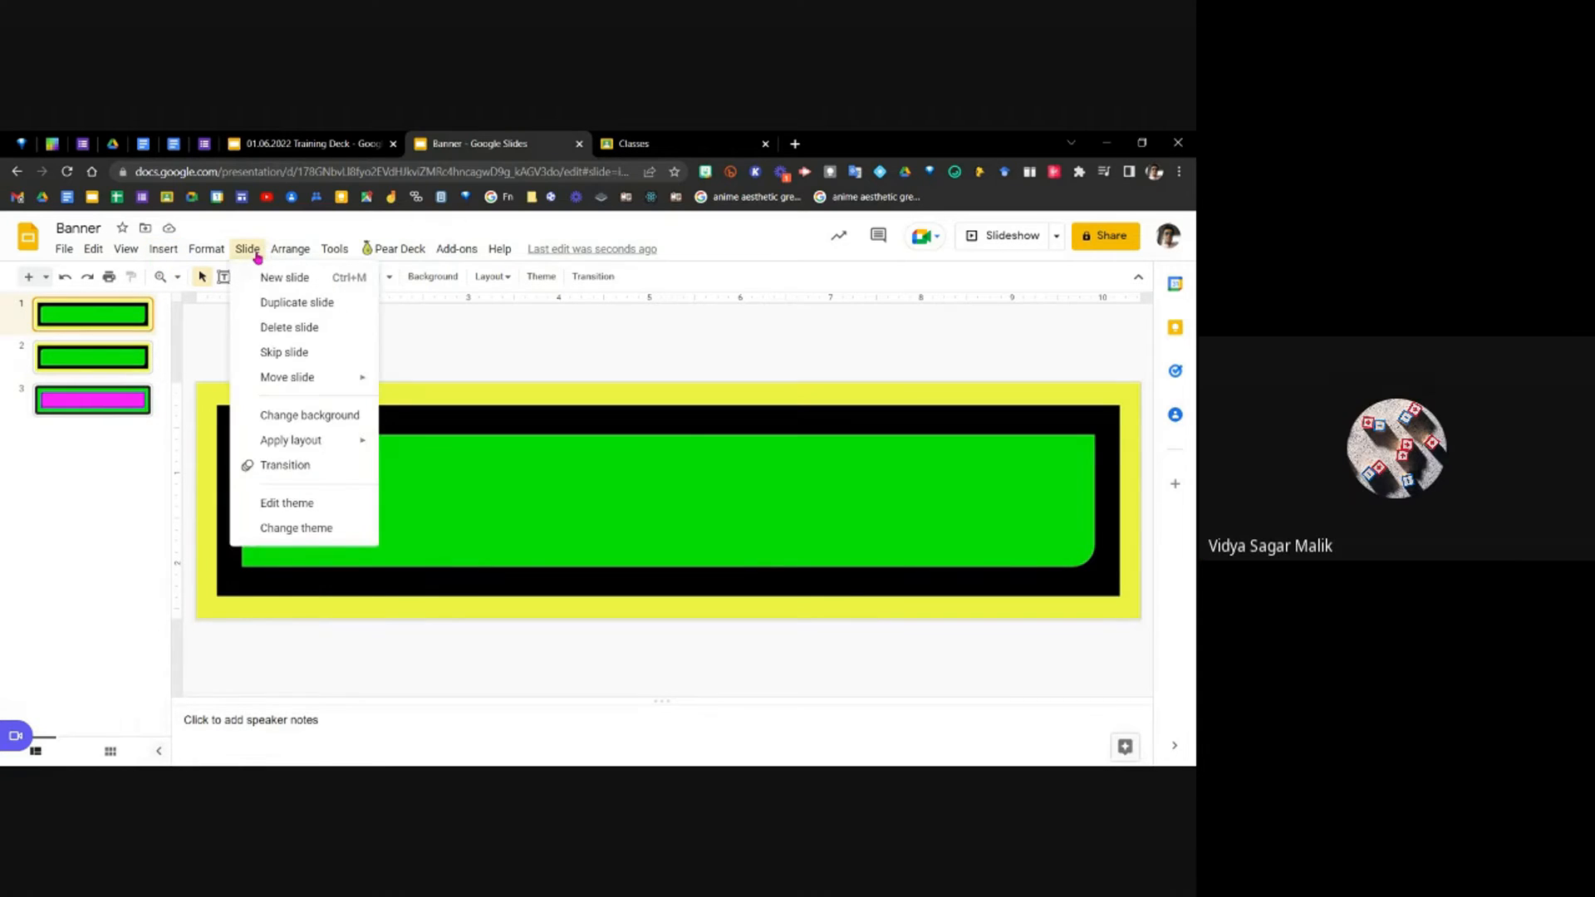
{"action": "left_click", "coordinate": [297, 503]}
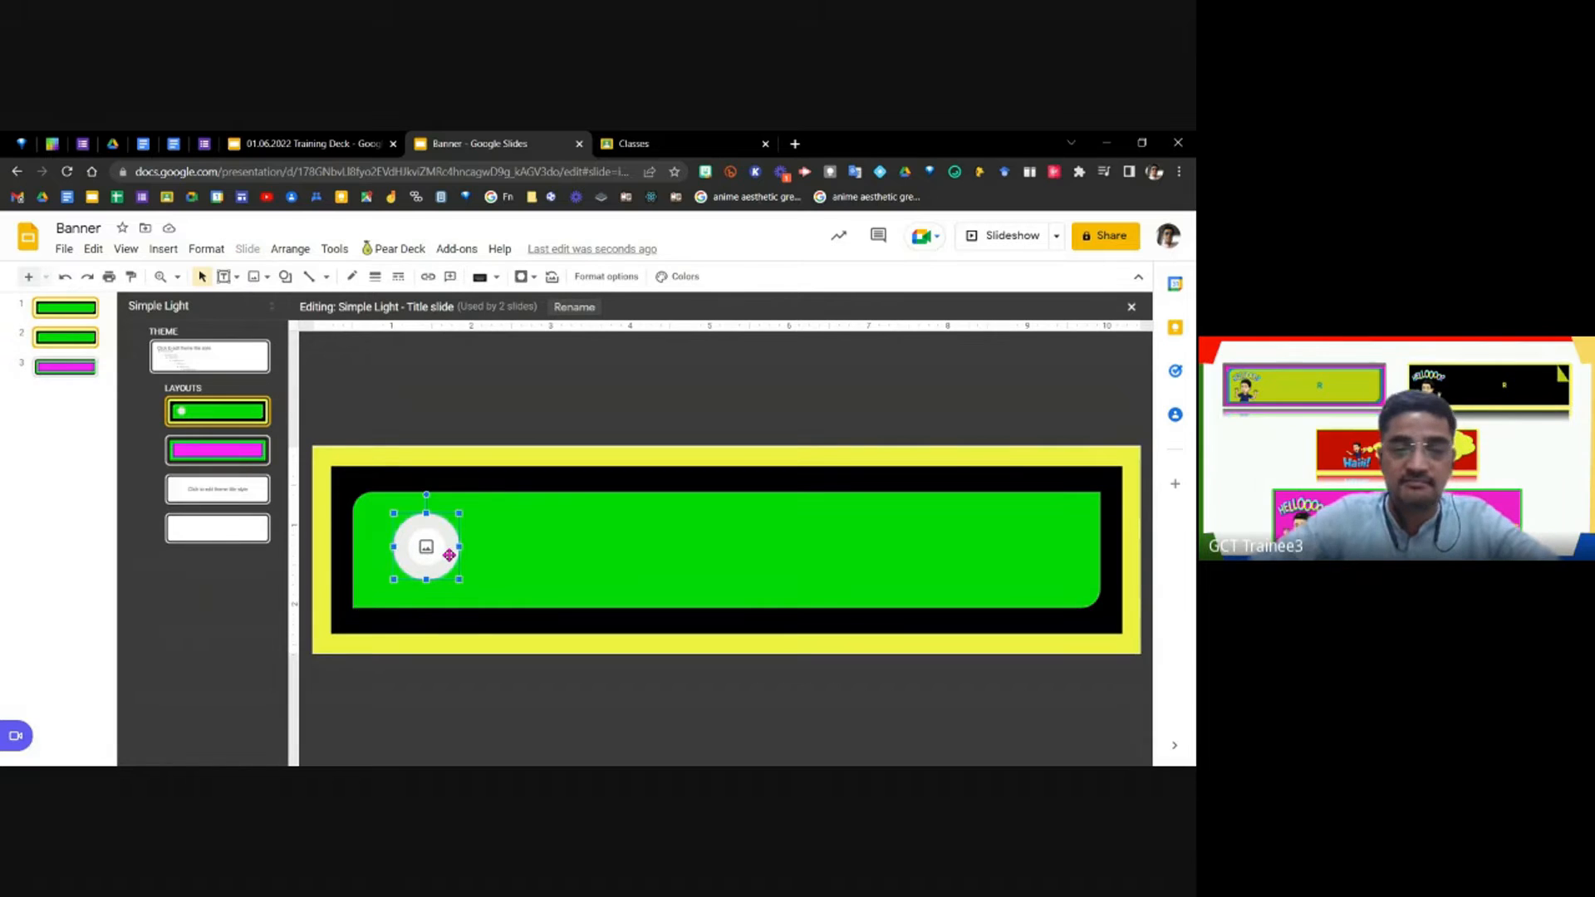
{"action": "key", "text": "Delete"}
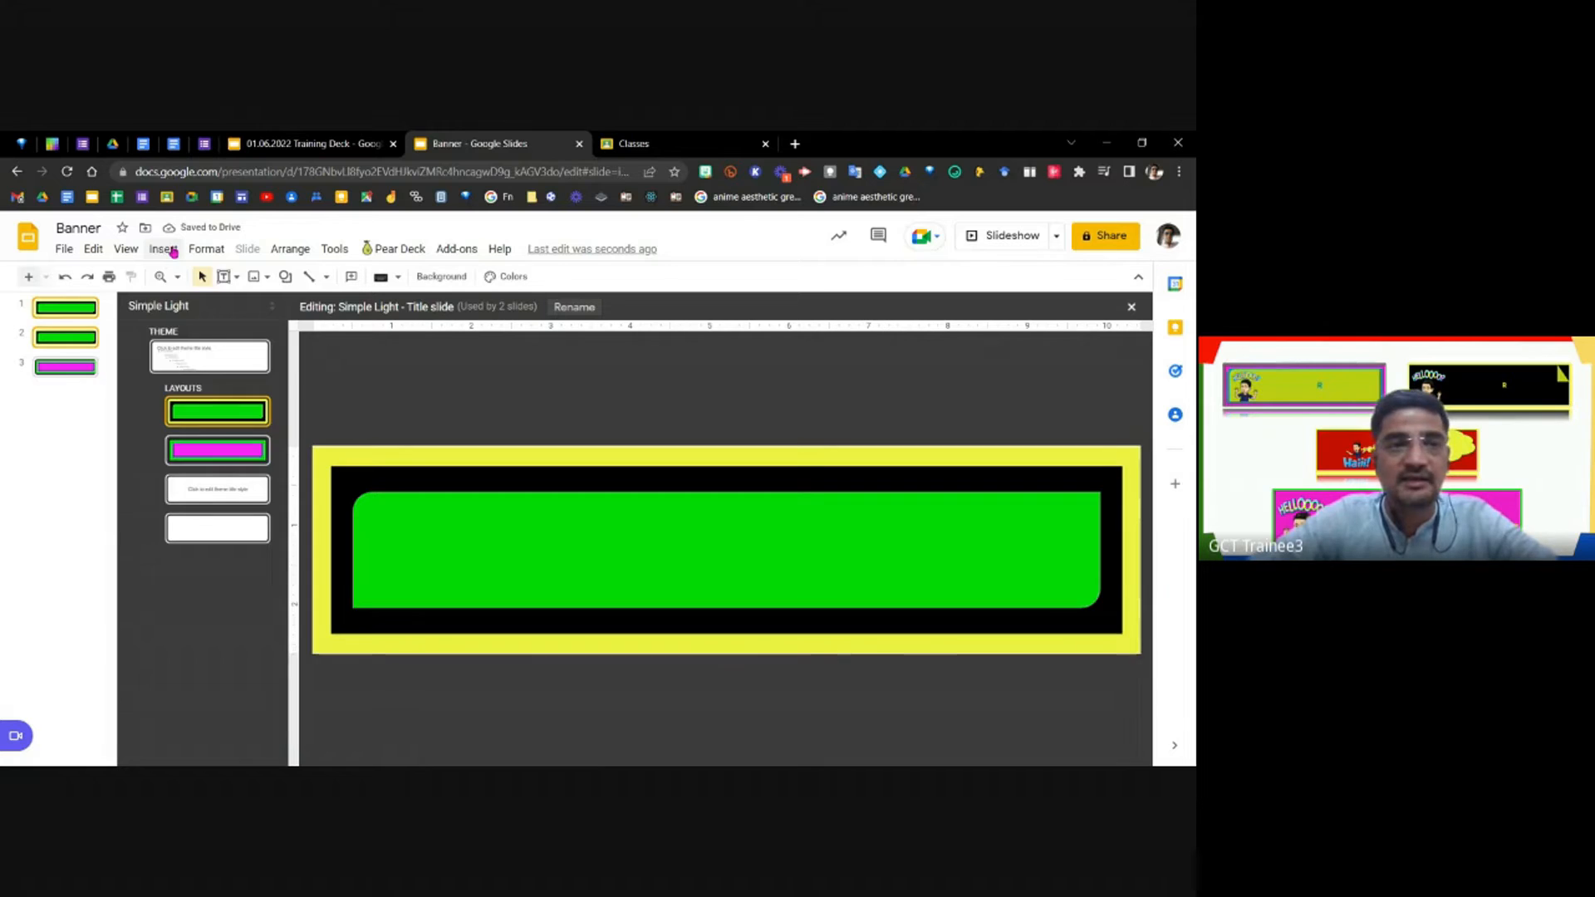
Add an oval image placeholder drawn as a circle about three quarters of the green shape's height, close to its left end, and select it.
{"action": "left_click", "coordinate": [163, 249]}
{"action": "mouse_move", "coordinate": [232, 734]}
{"action": "mouse_move", "coordinate": [356, 723]}
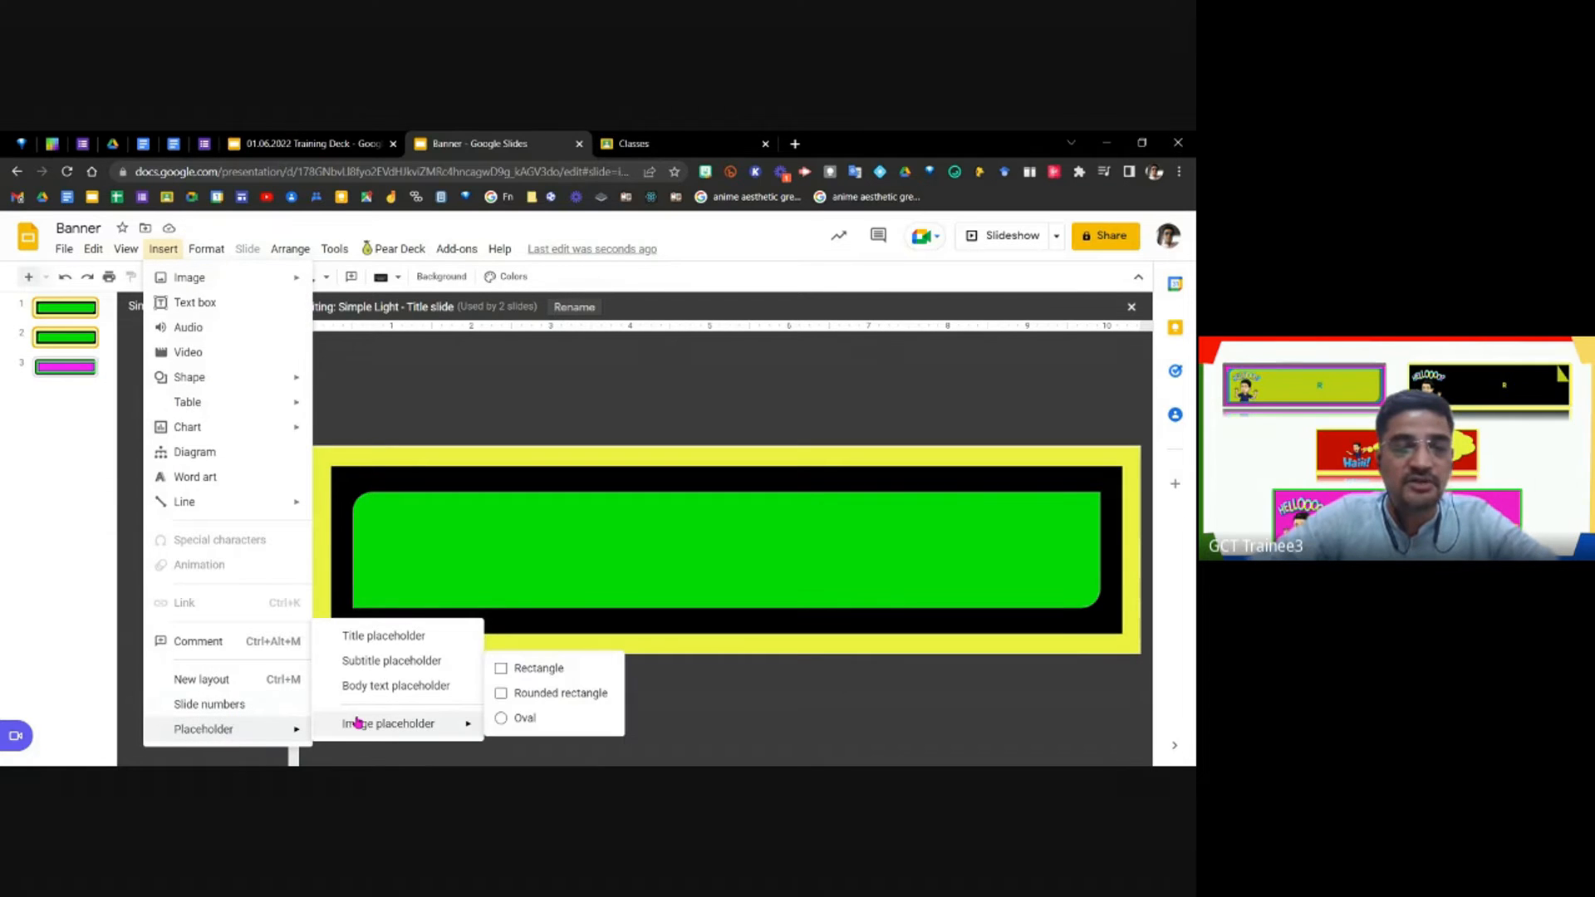
{"action": "left_click", "coordinate": [523, 720]}
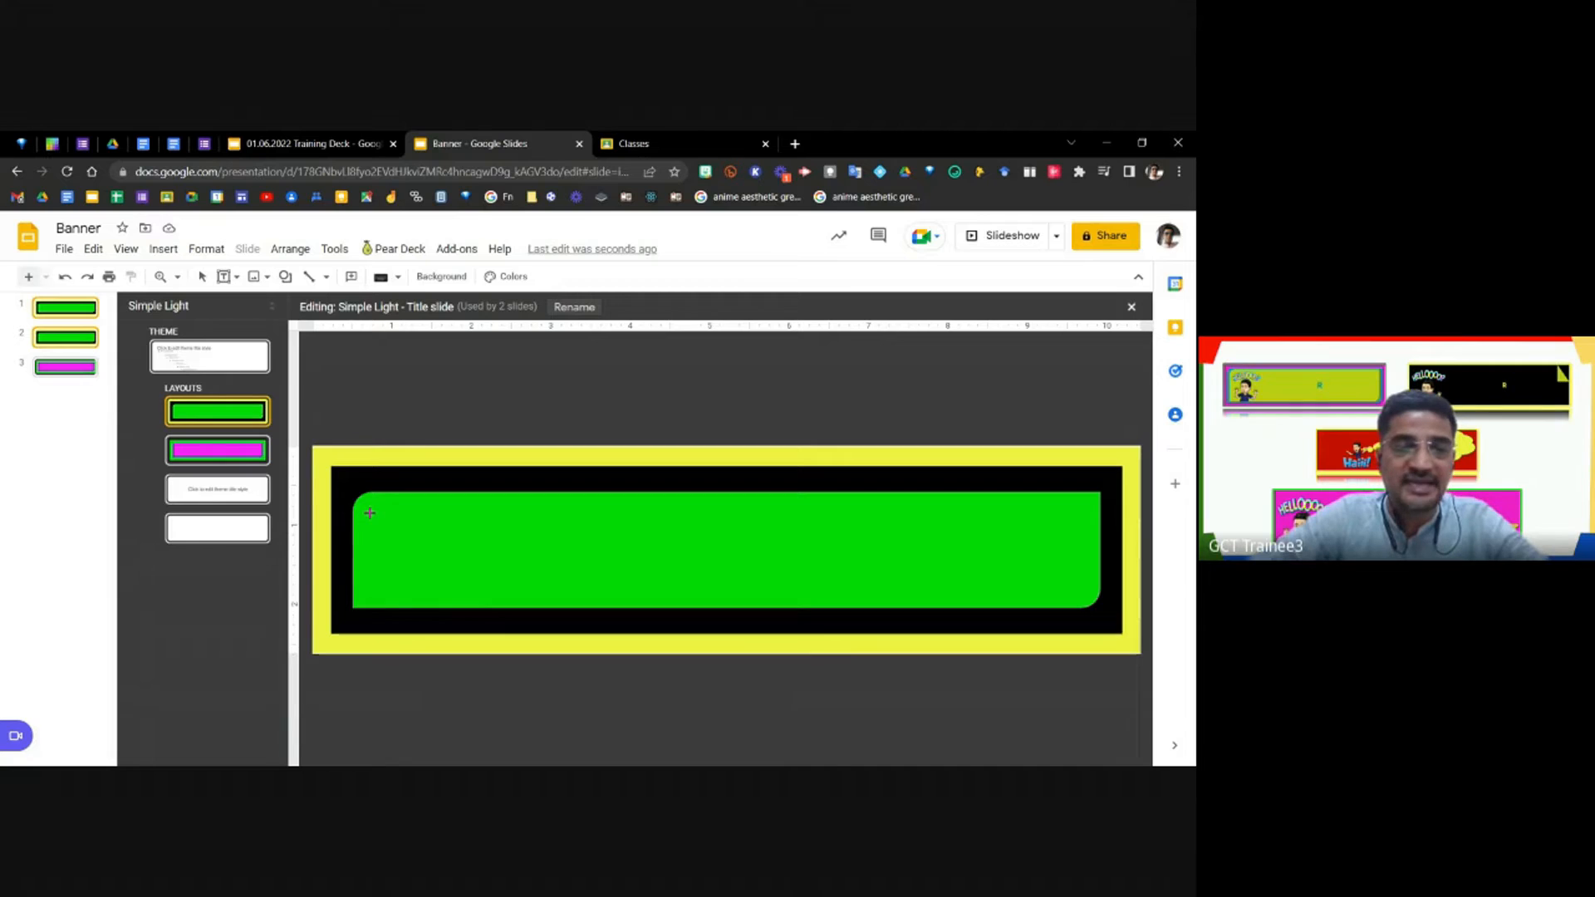
{"action": "left_click_drag", "start_coordinate": [411, 563], "coordinate": [457, 591]}
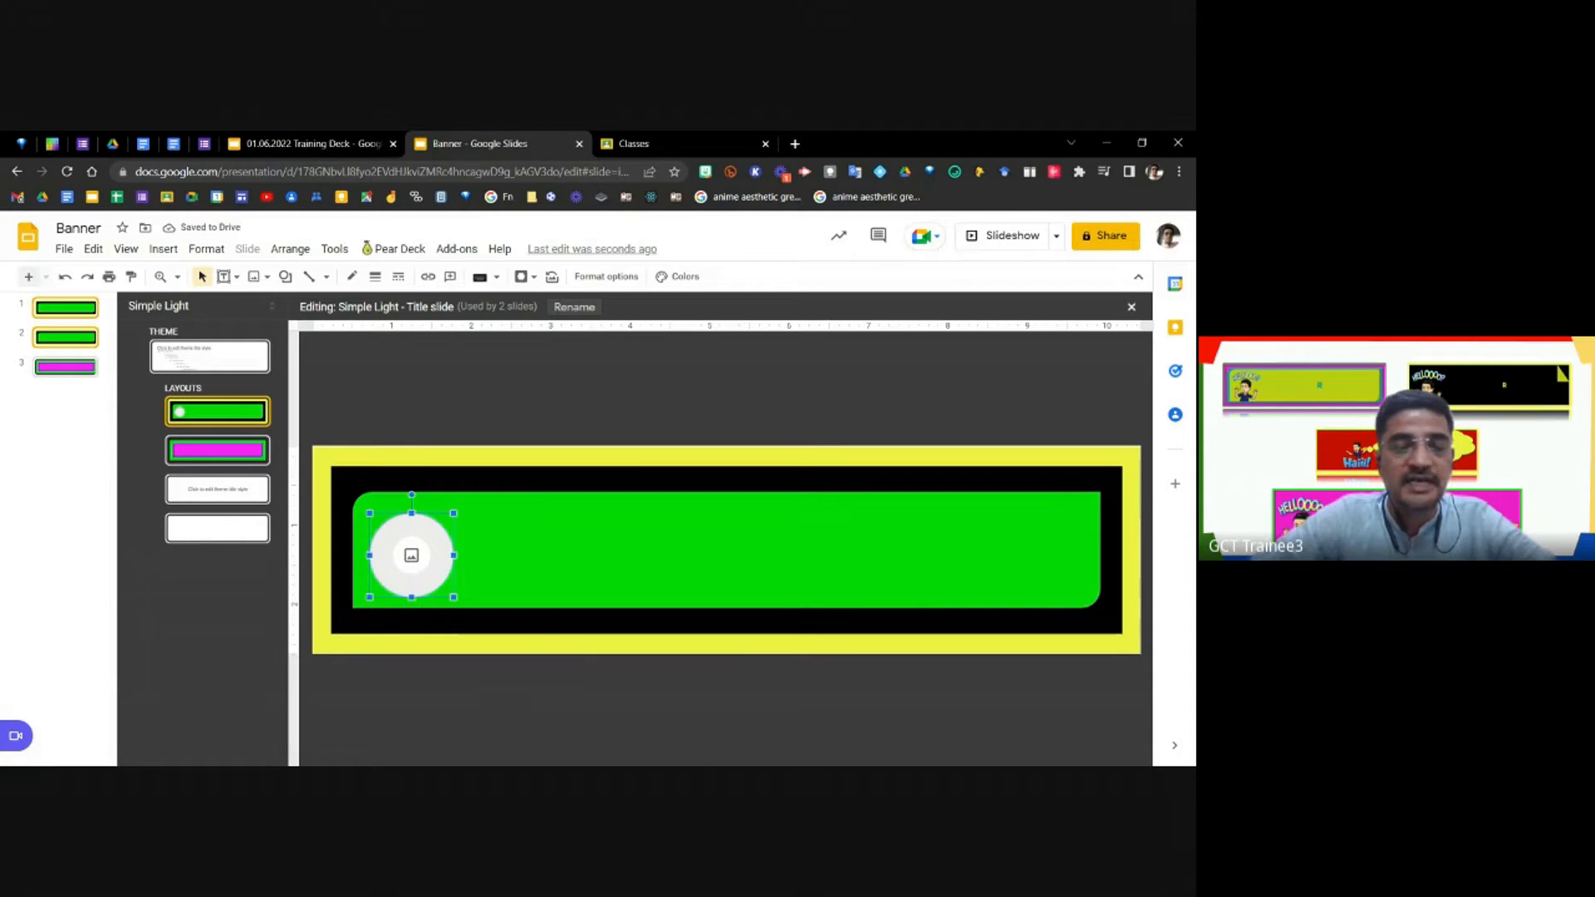
{"action": "left_click", "coordinate": [481, 687]}
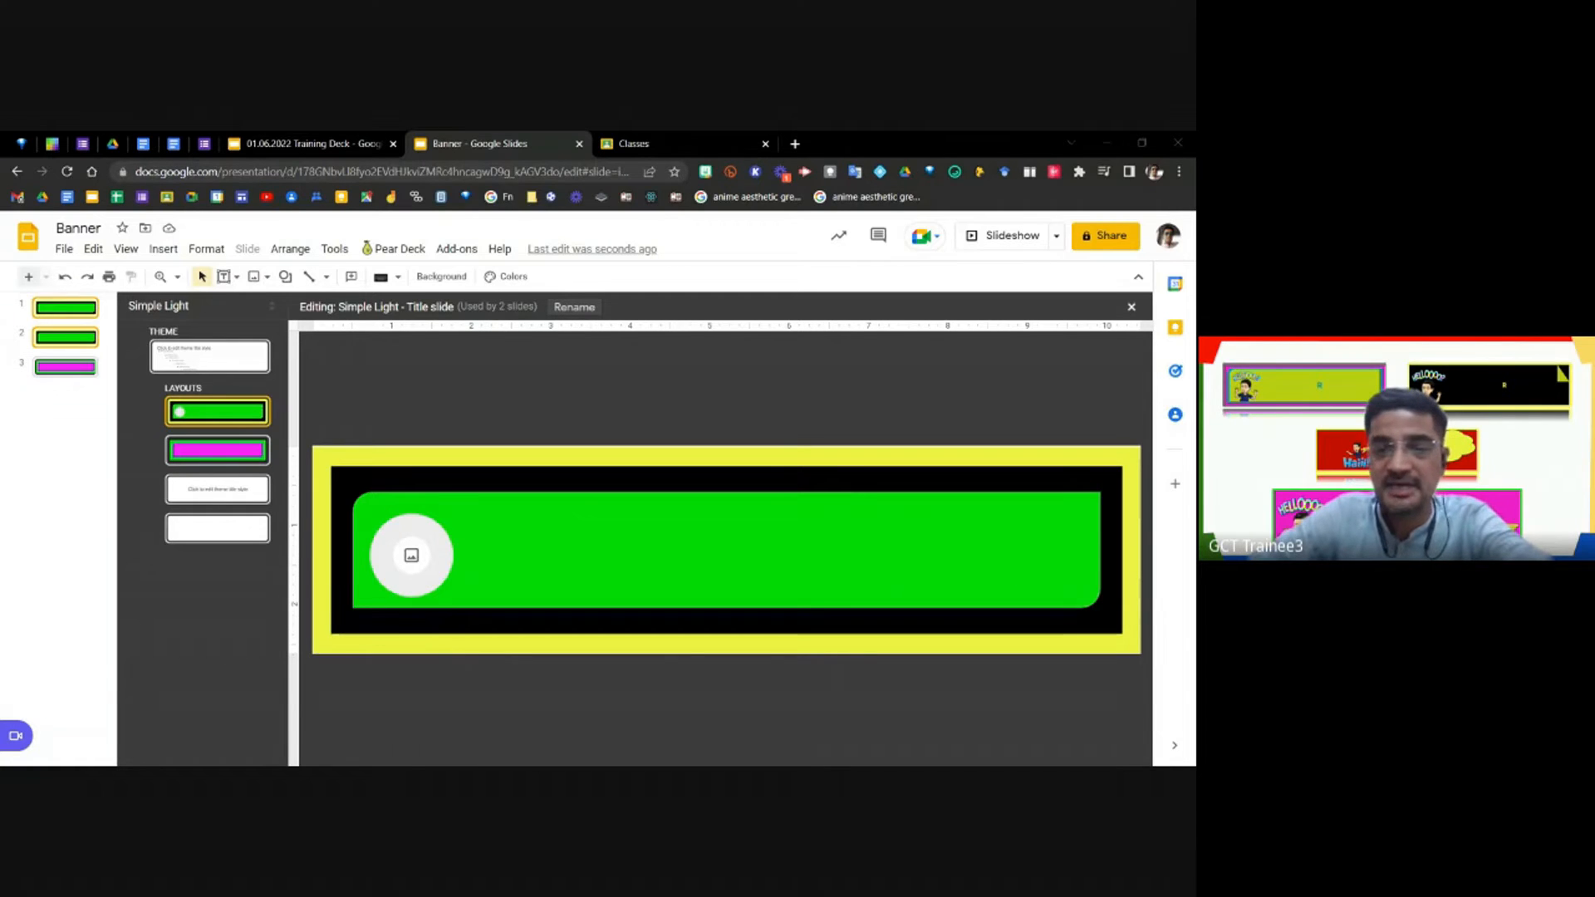
{"action": "left_click", "coordinate": [429, 549]}
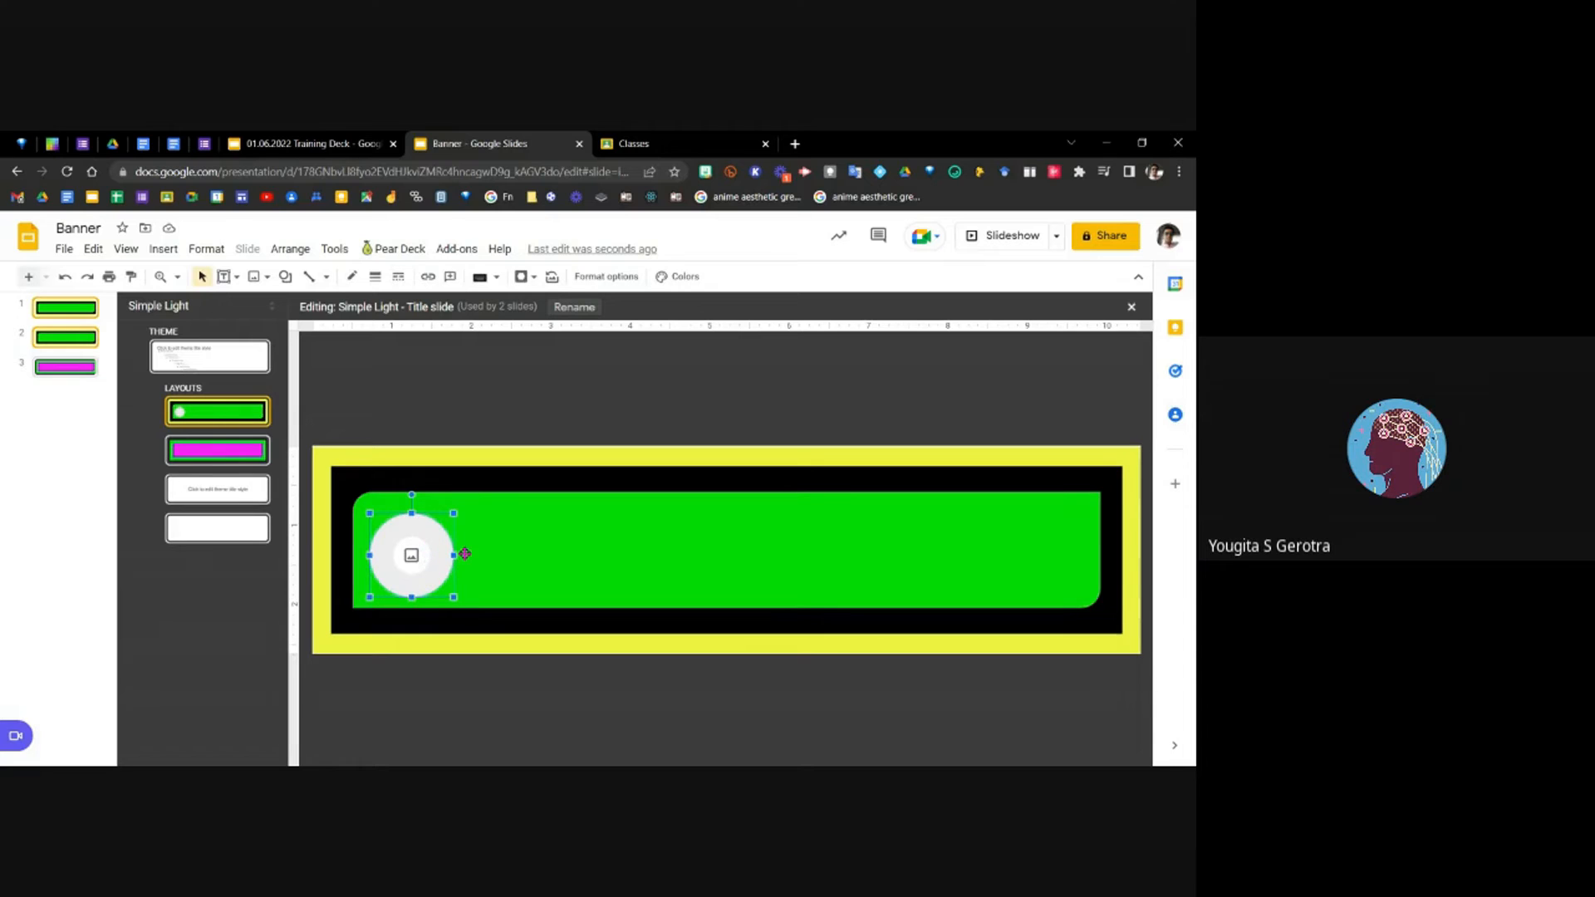
Move the circular image placeholder slightly up so it sits vertically centred in the green shape near its rounded end.
{"action": "left_click_drag", "start_coordinate": [432, 557], "coordinate": [438, 548]}
{"action": "left_click", "coordinate": [579, 552]}
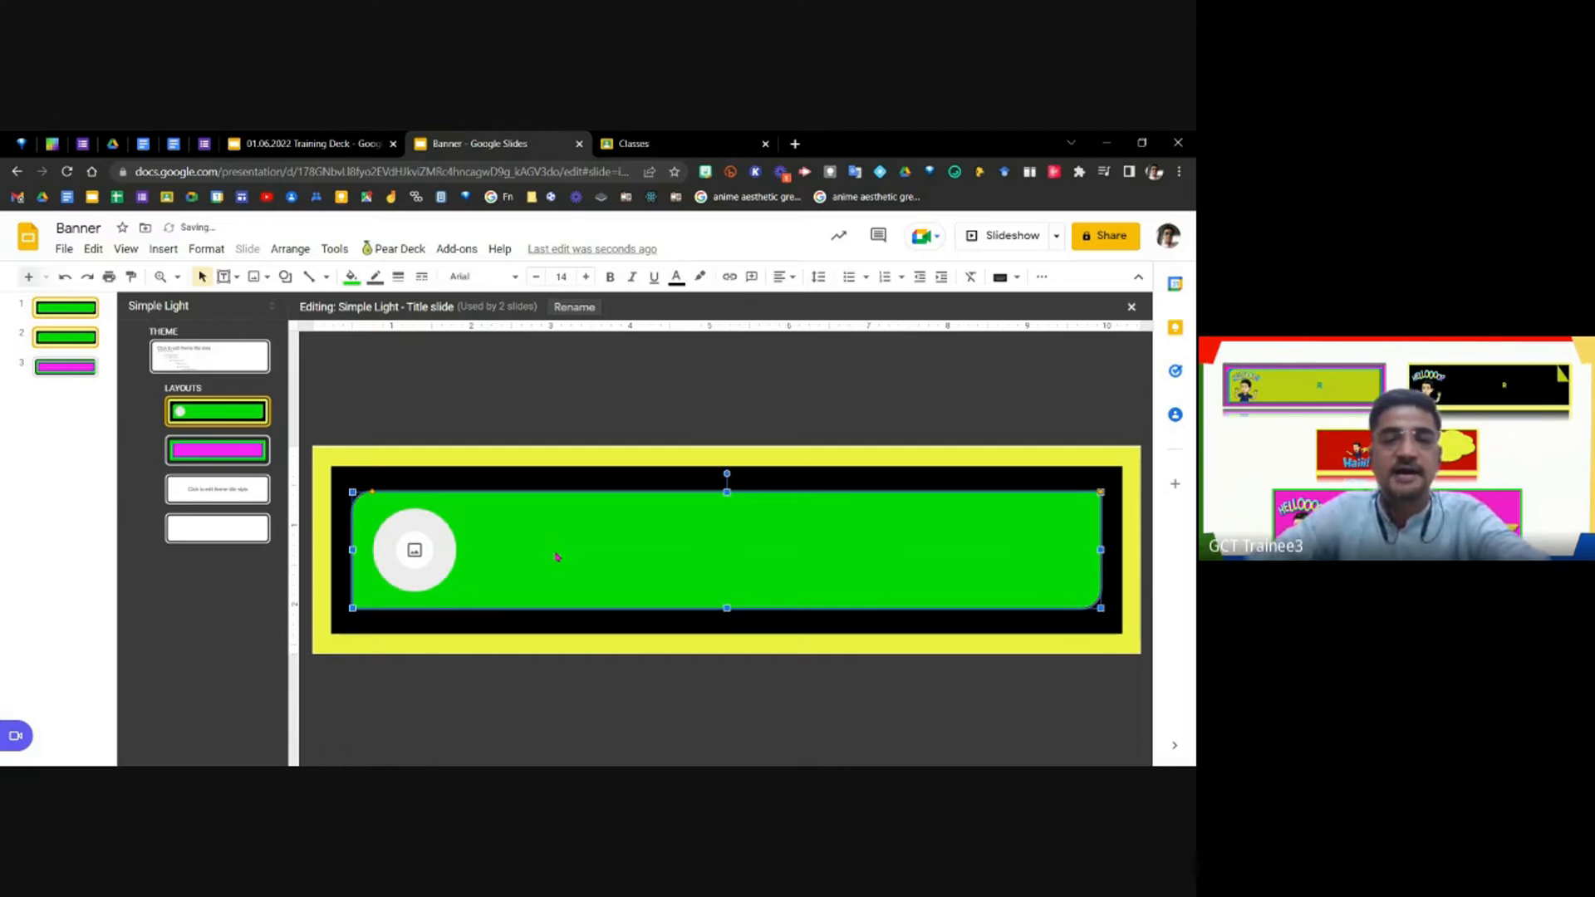
{"action": "left_click", "coordinate": [589, 668]}
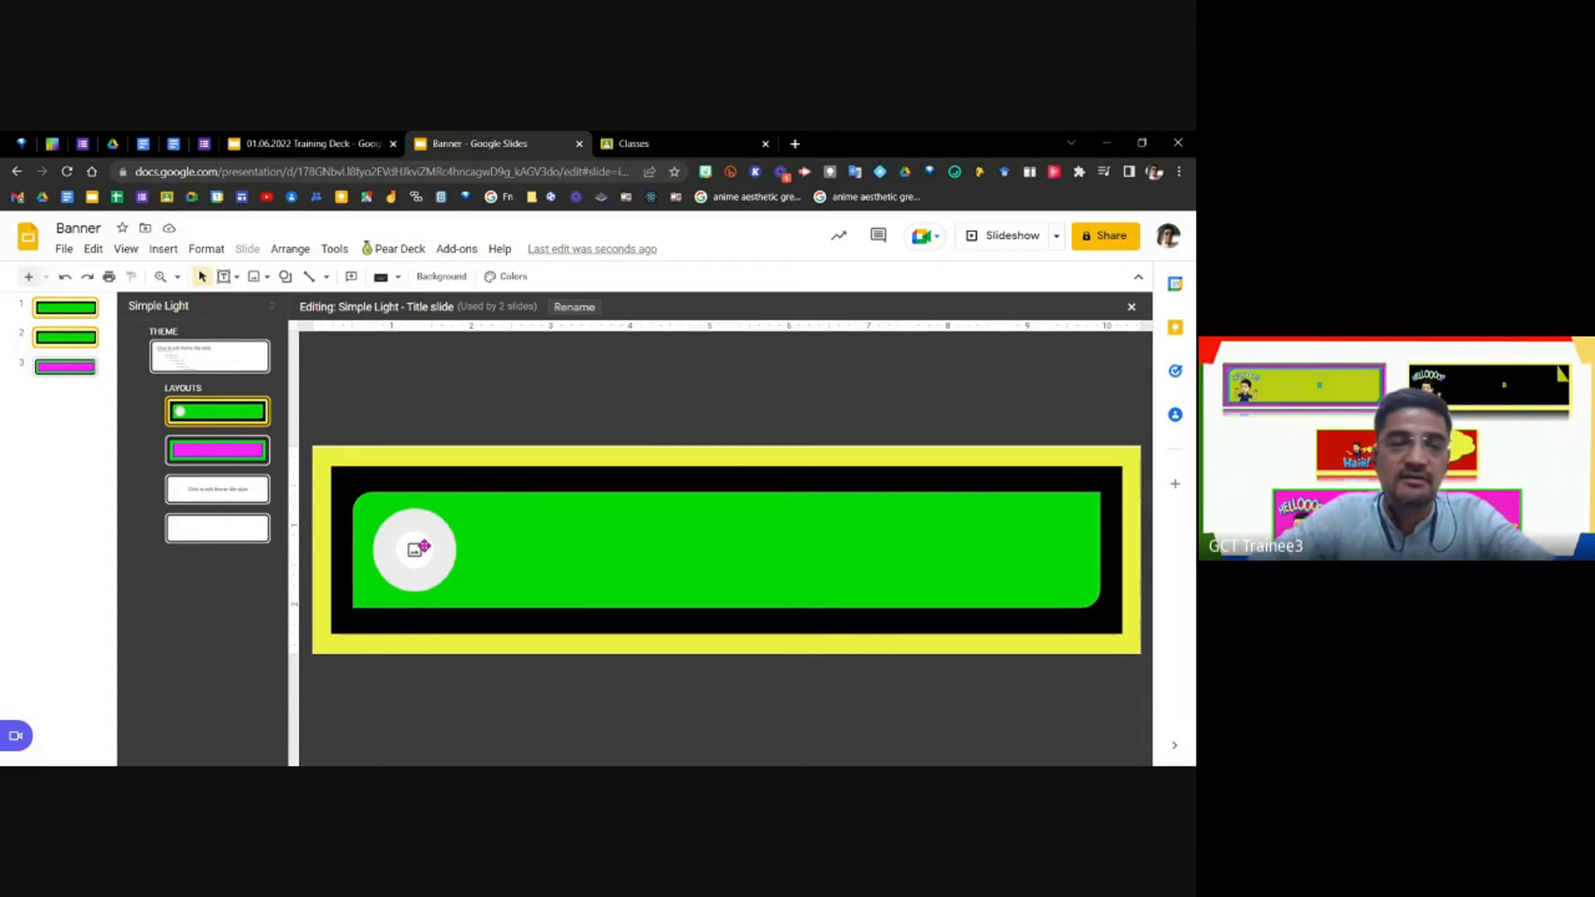
{"action": "left_click", "coordinate": [587, 545]}
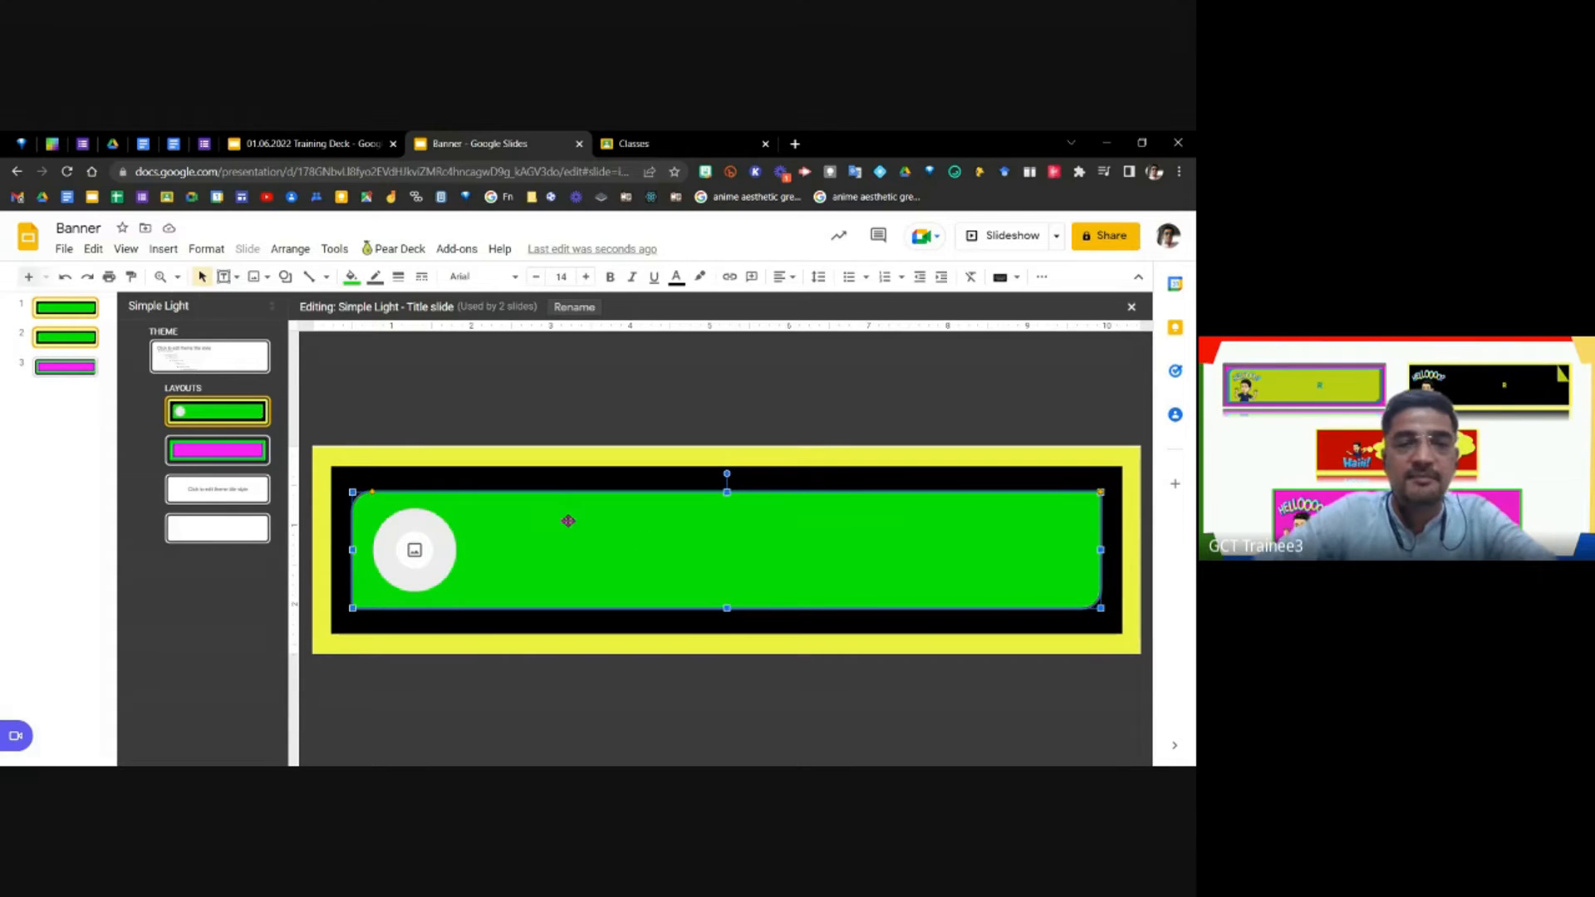
{"action": "left_click", "coordinate": [649, 723]}
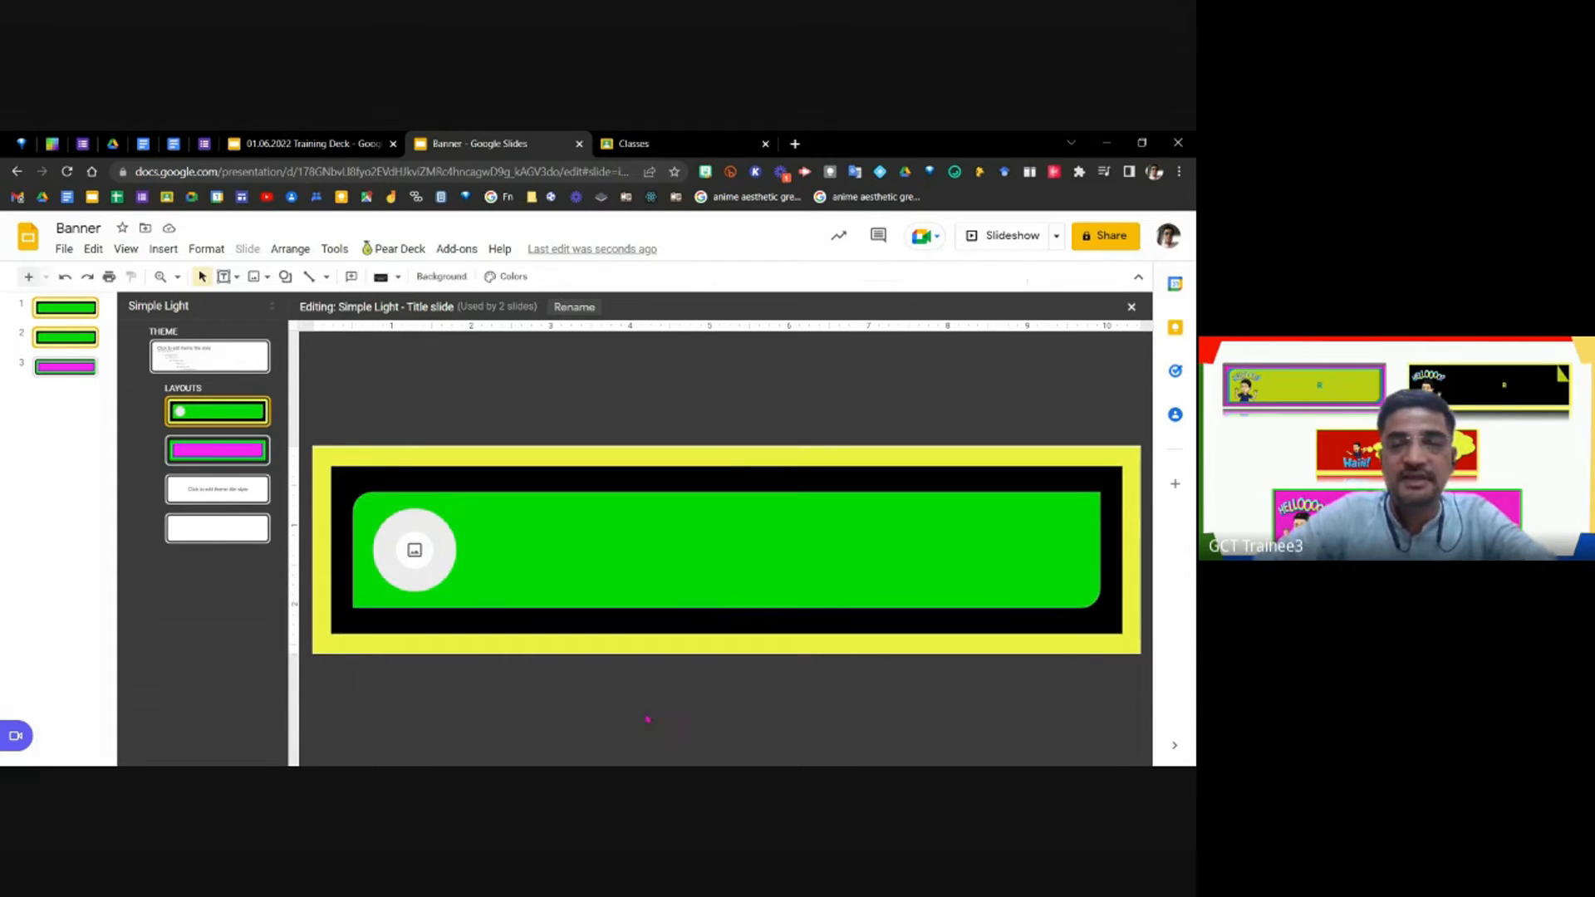
{"action": "left_click", "coordinate": [615, 557]}
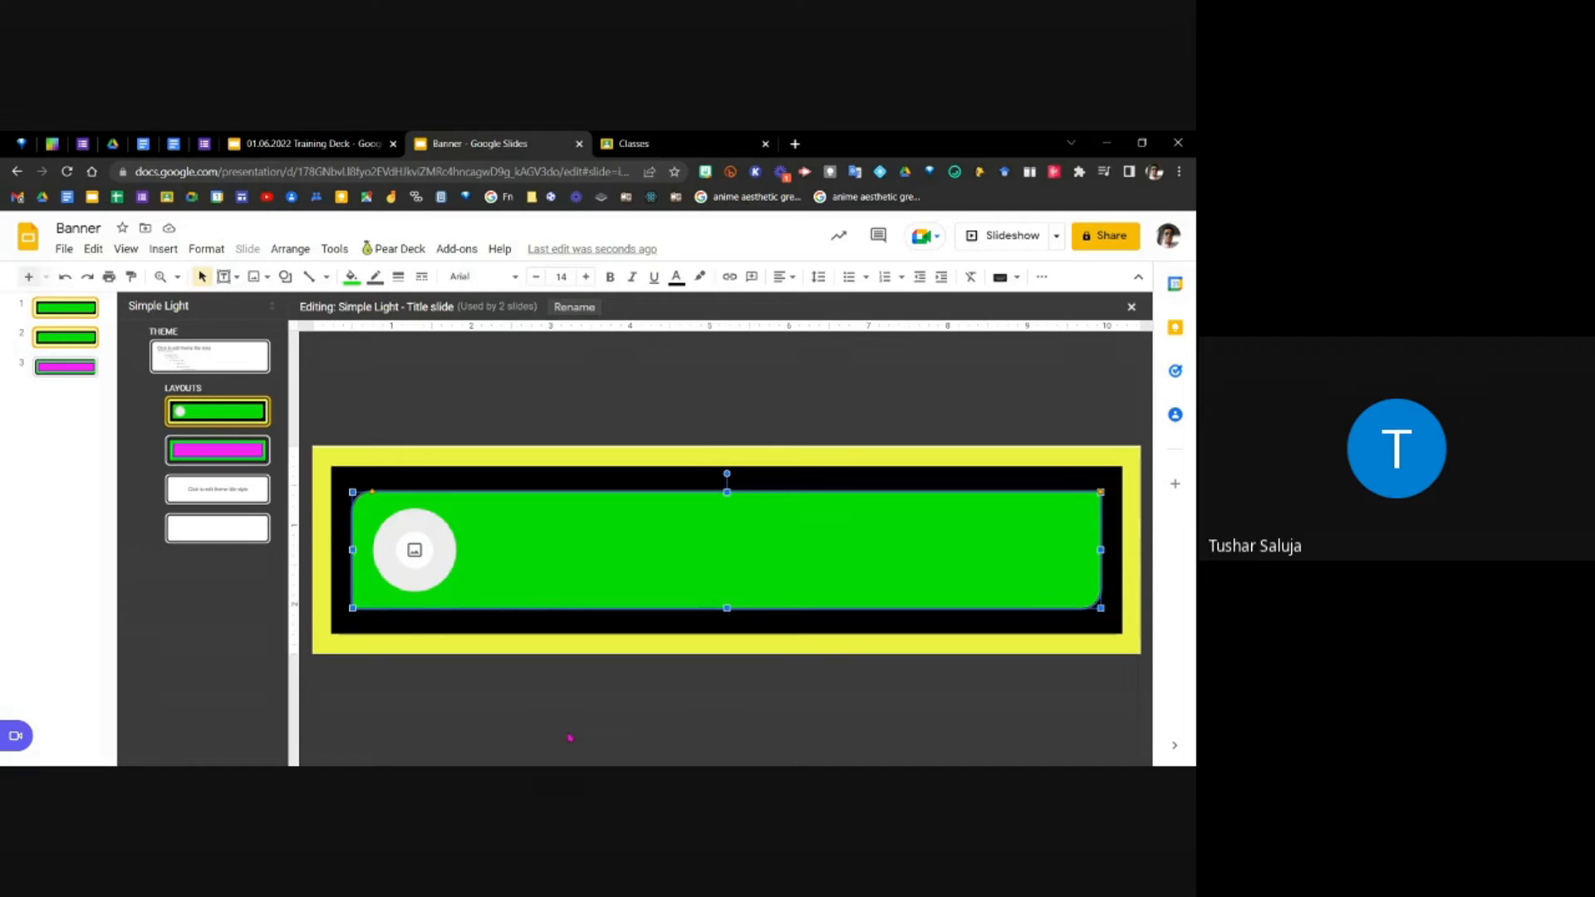
{"action": "left_click", "coordinate": [536, 675]}
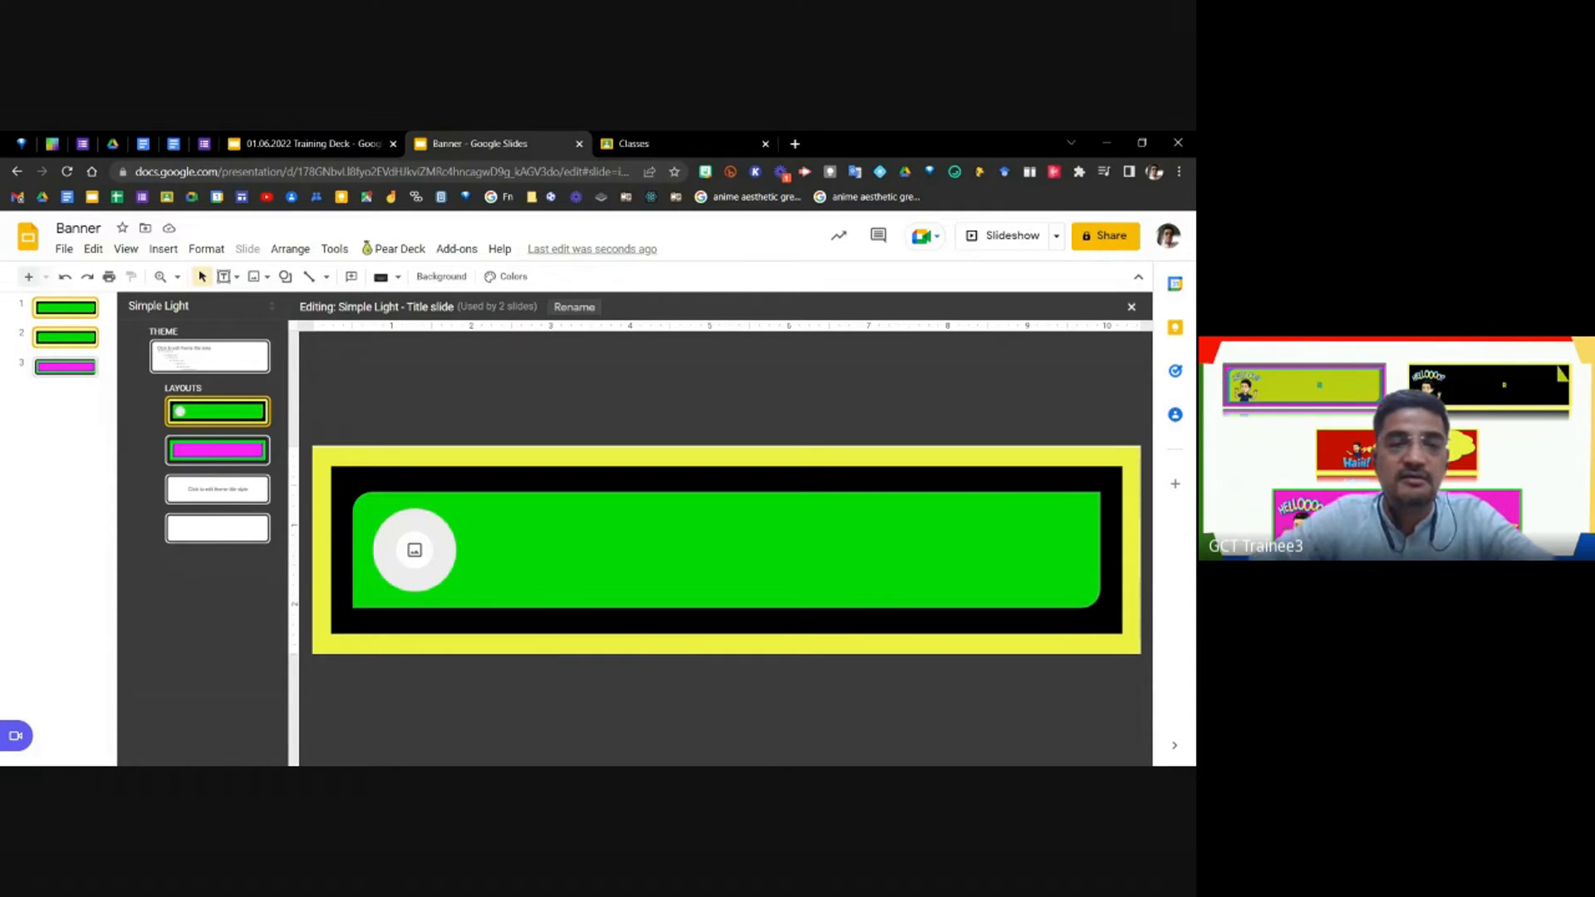
Leave the theme editor for slide 3 and reopen it on the green Title slide layout.
{"action": "left_click", "coordinate": [17, 451]}
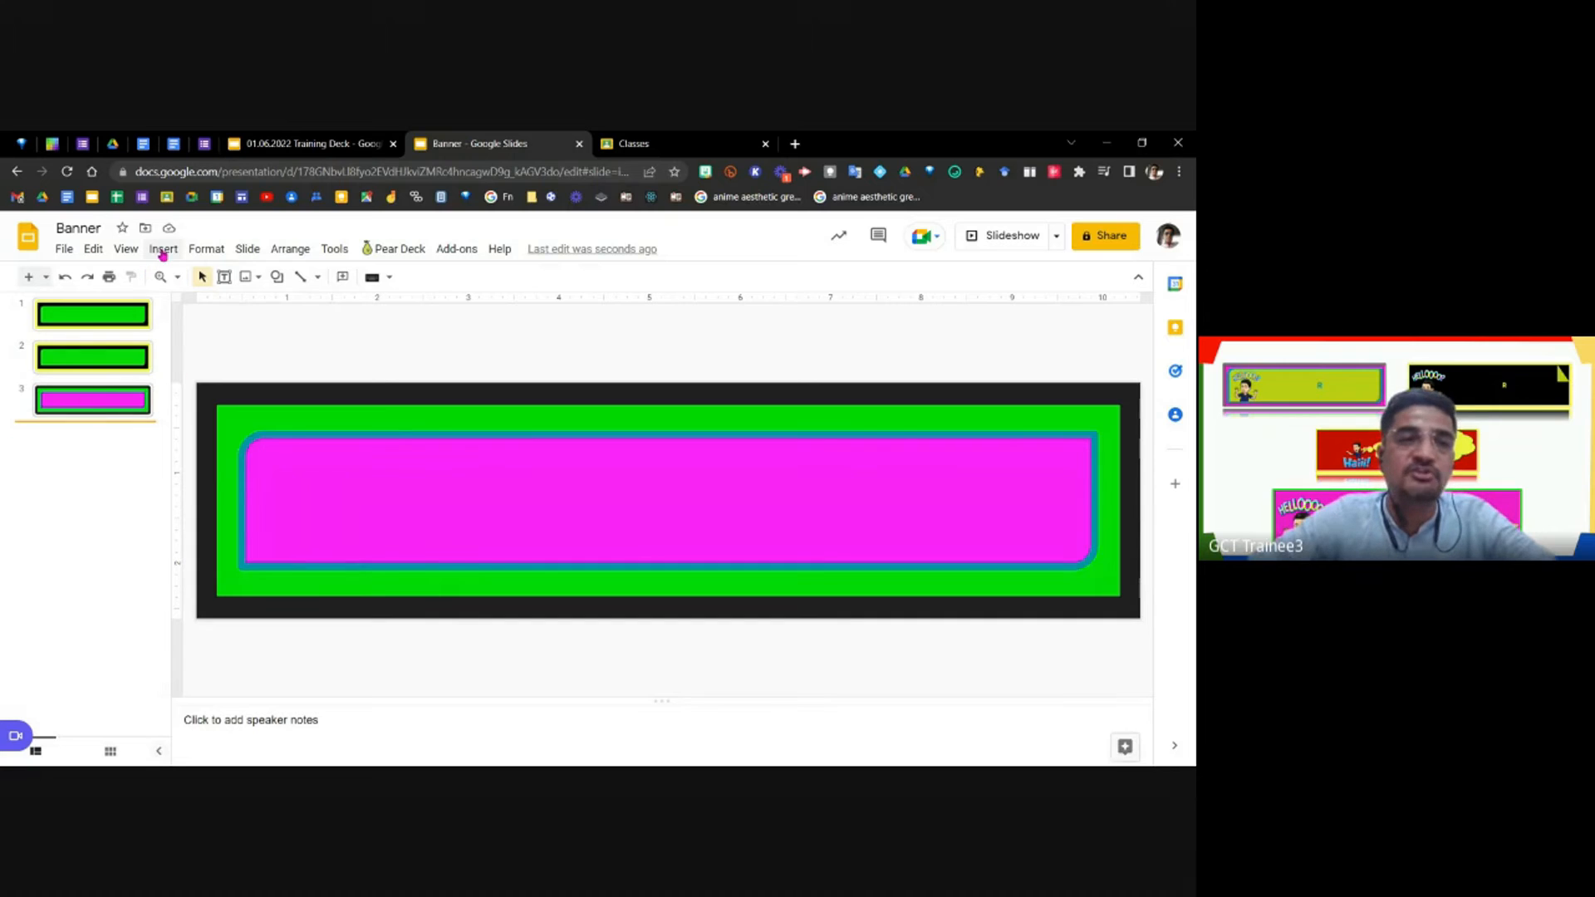
{"action": "left_click", "coordinate": [246, 250]}
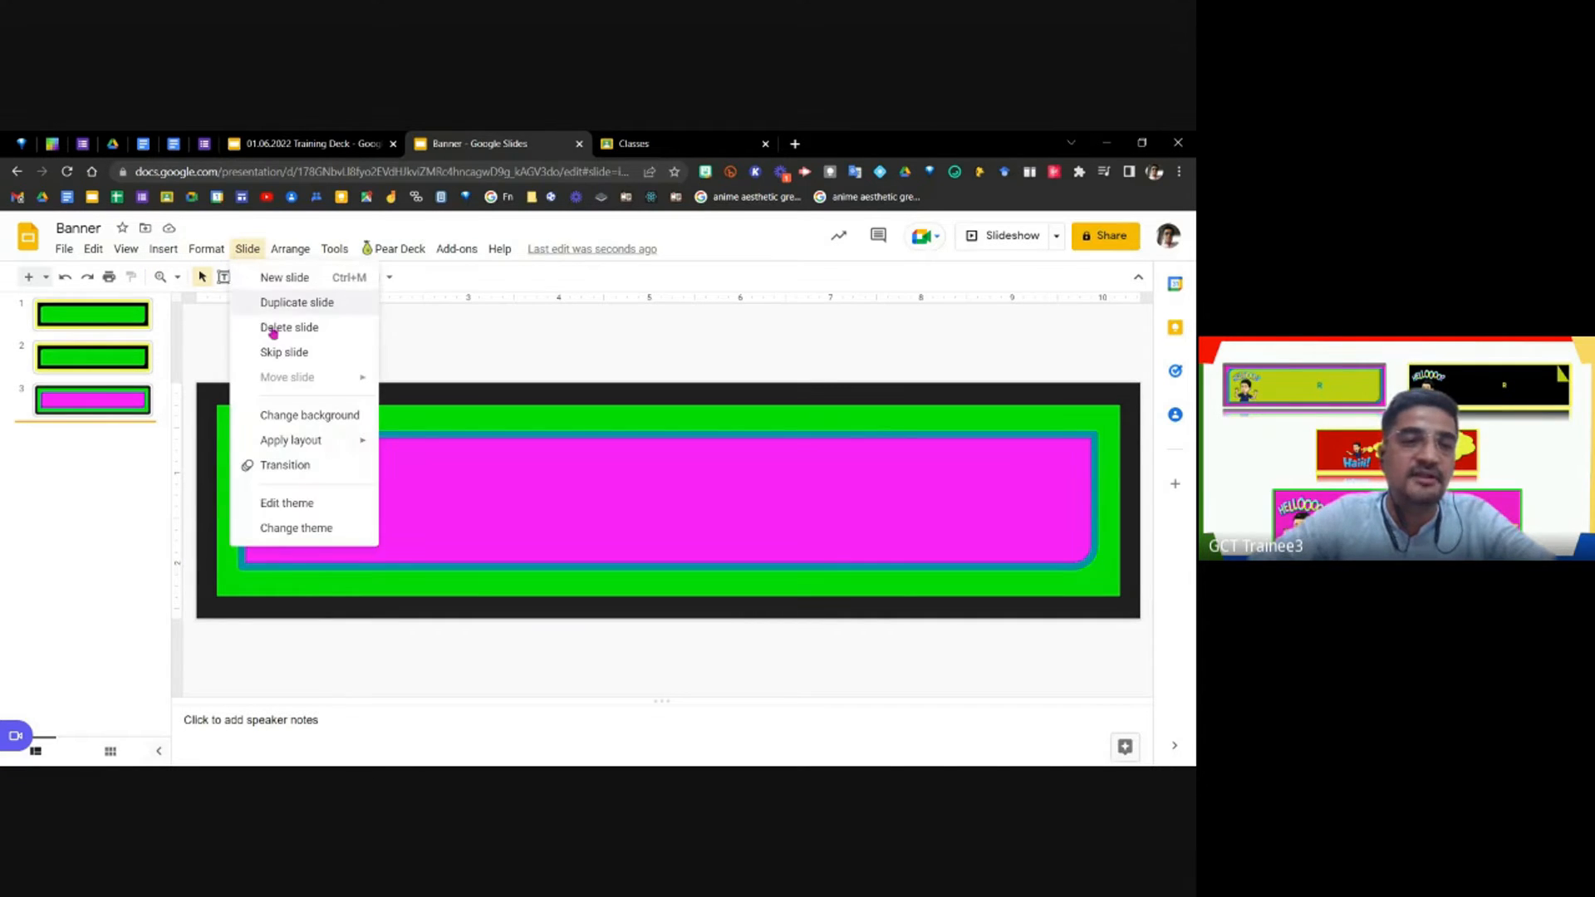
{"action": "left_click", "coordinate": [299, 505]}
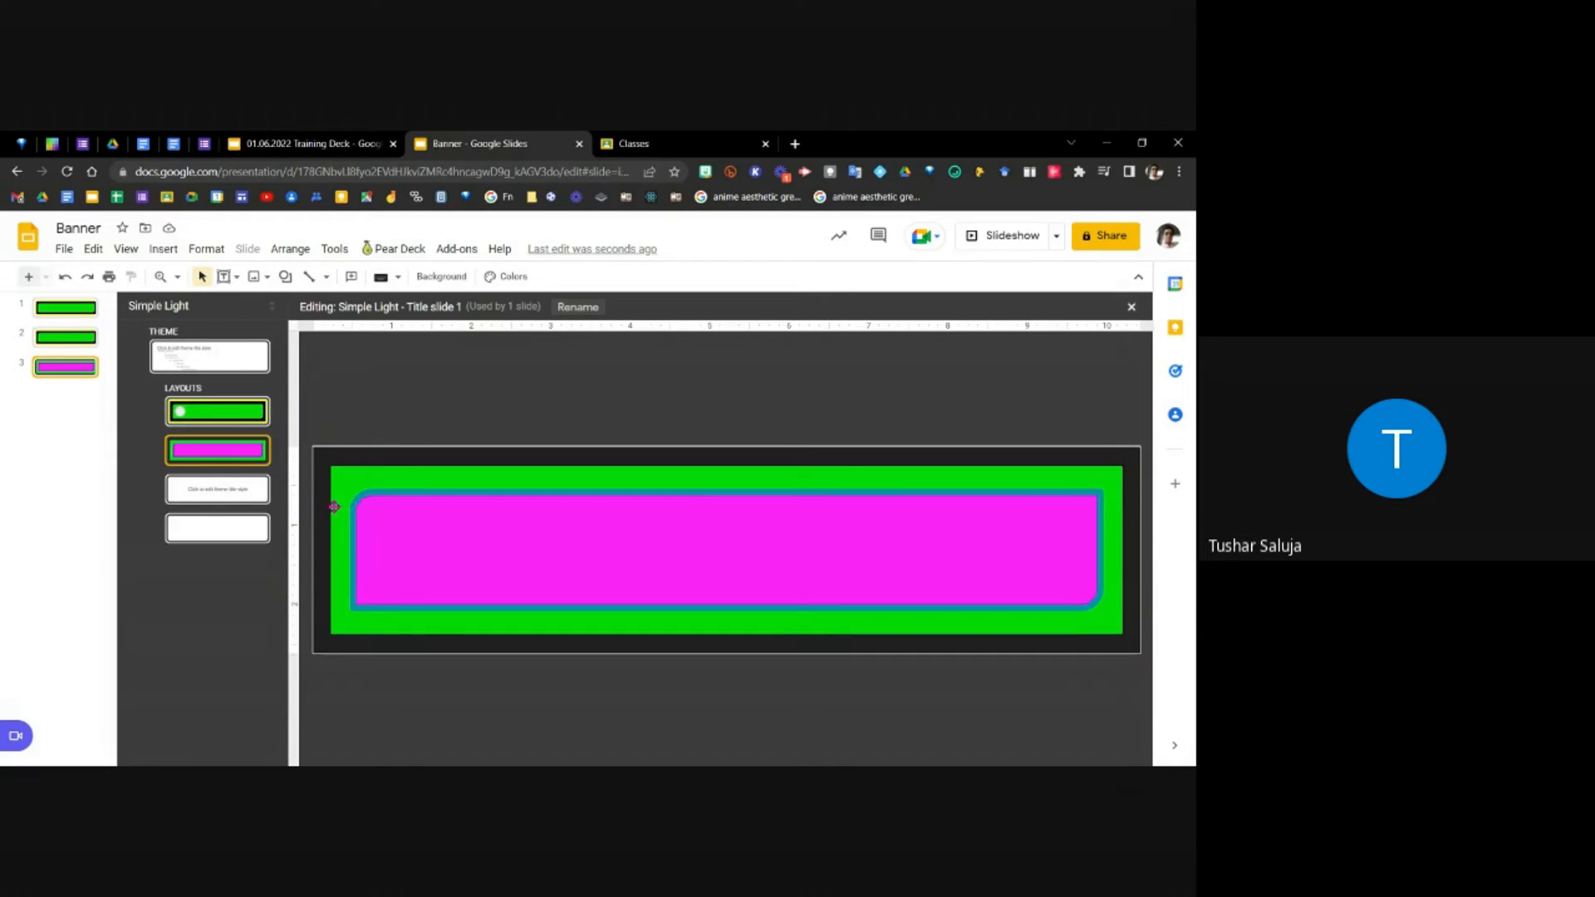
{"action": "left_click", "coordinate": [180, 413]}
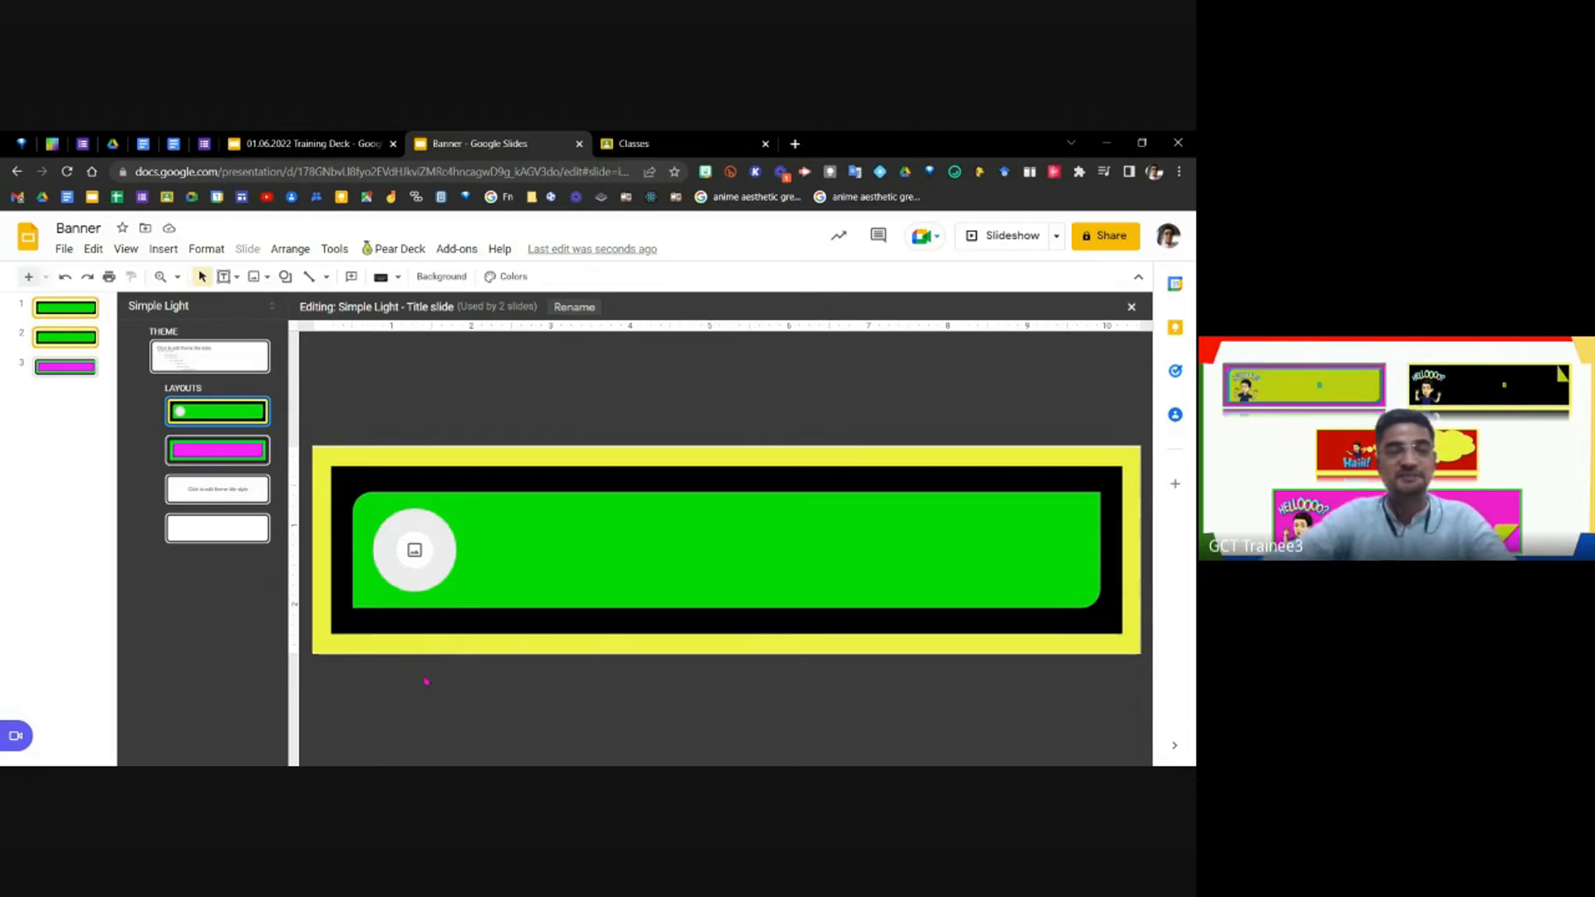
{"action": "left_click", "coordinate": [513, 718]}
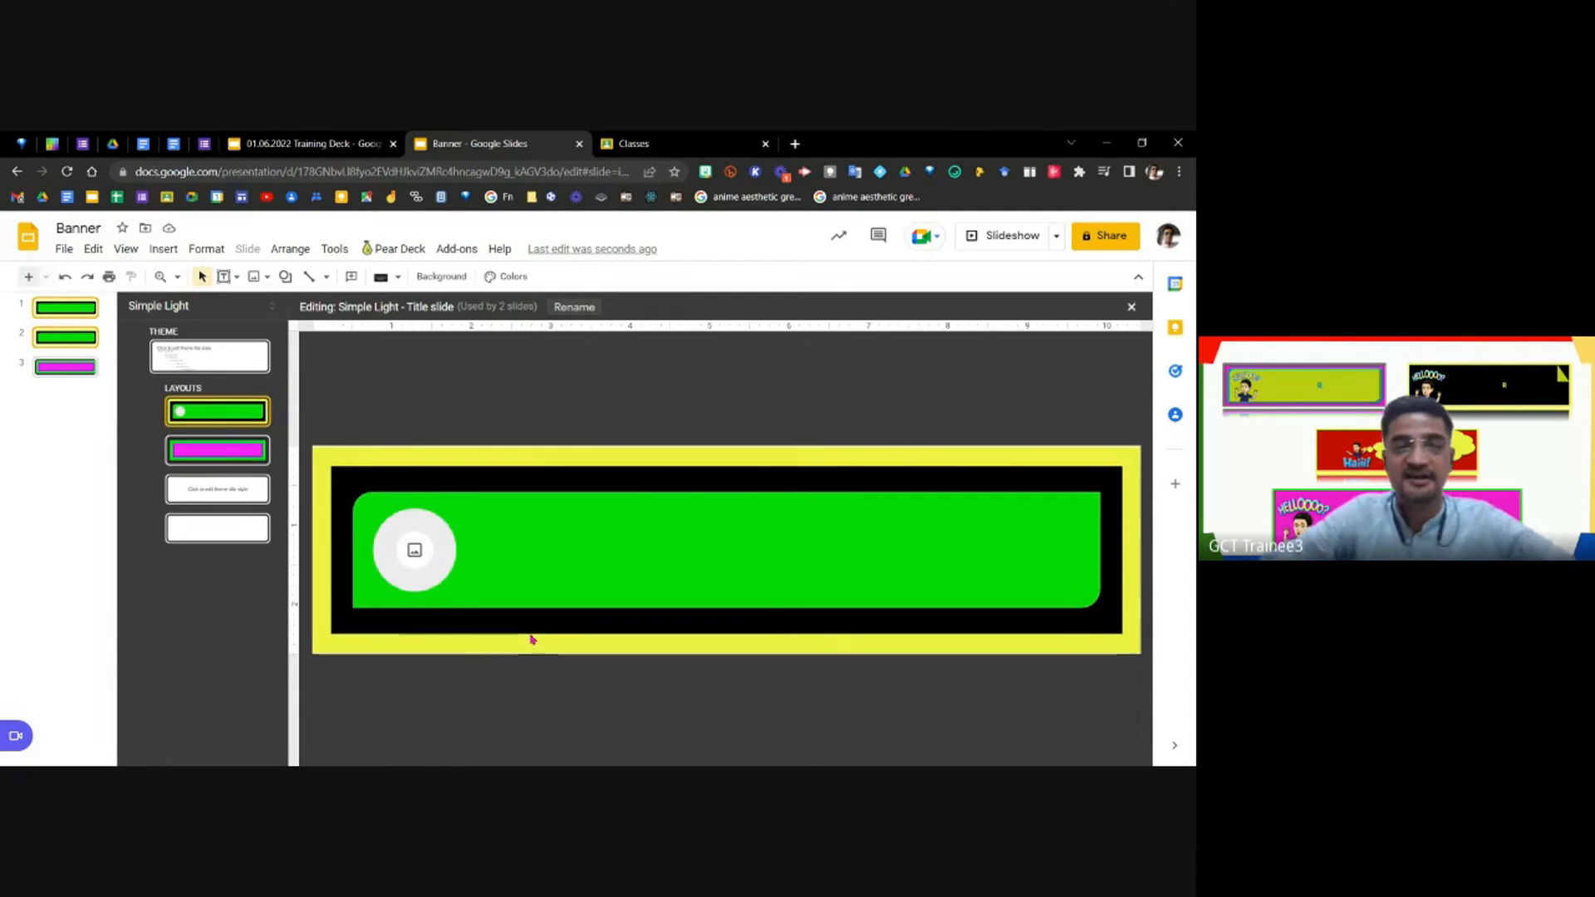
{"action": "left_click", "coordinate": [553, 569]}
{"action": "left_click", "coordinate": [589, 698]}
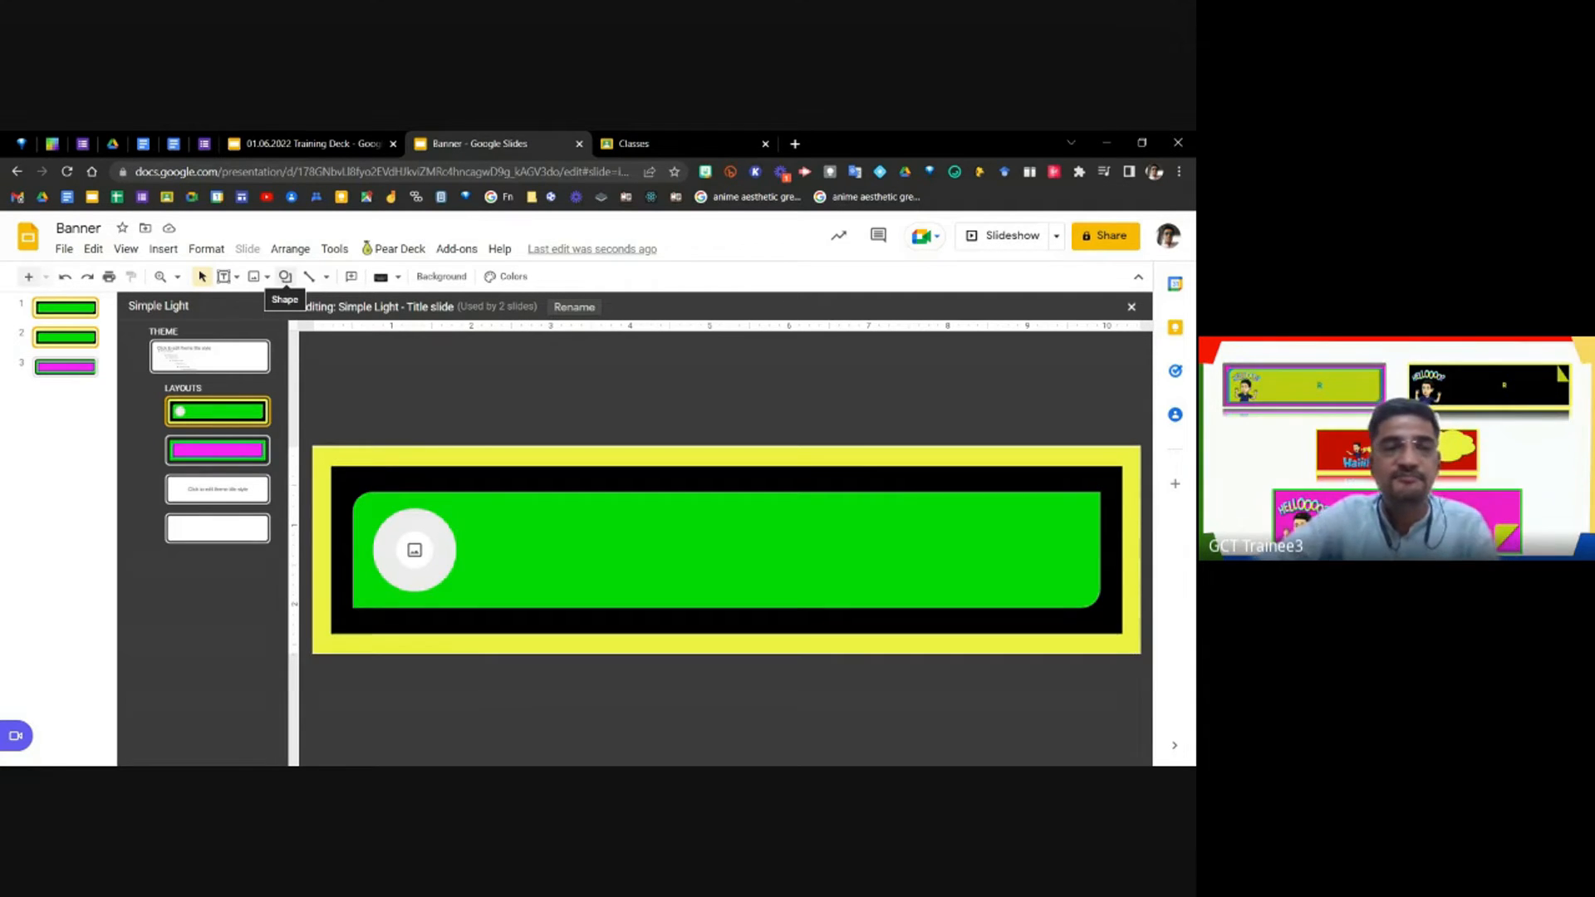
{"action": "left_click", "coordinate": [246, 450]}
{"action": "left_click", "coordinate": [246, 414]}
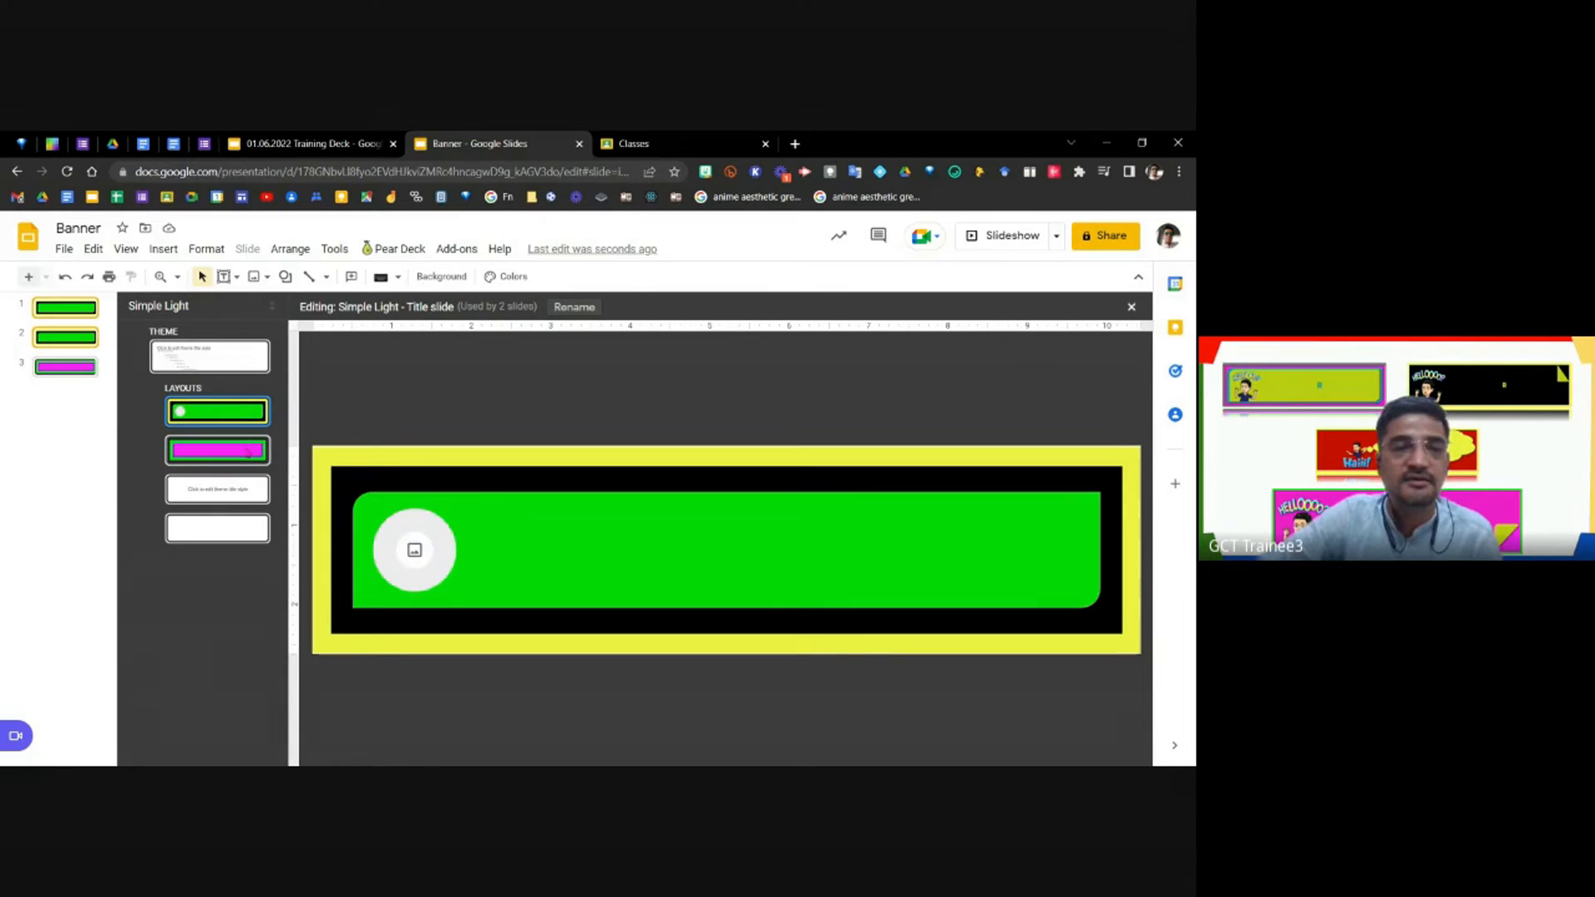
{"action": "left_click", "coordinate": [555, 545]}
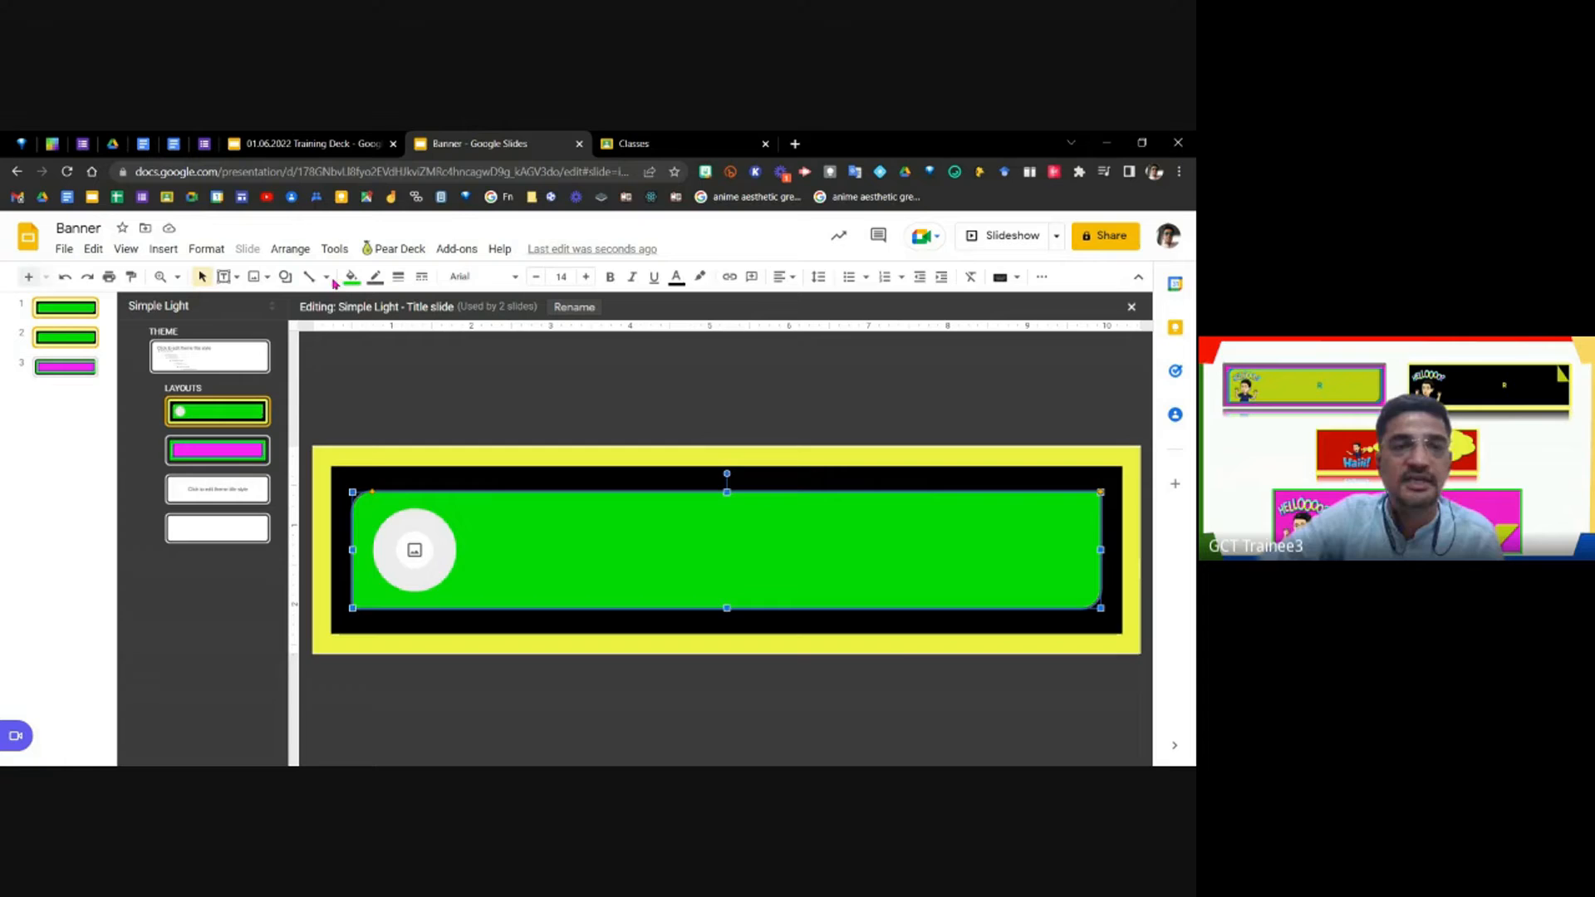
{"action": "left_click", "coordinate": [595, 701]}
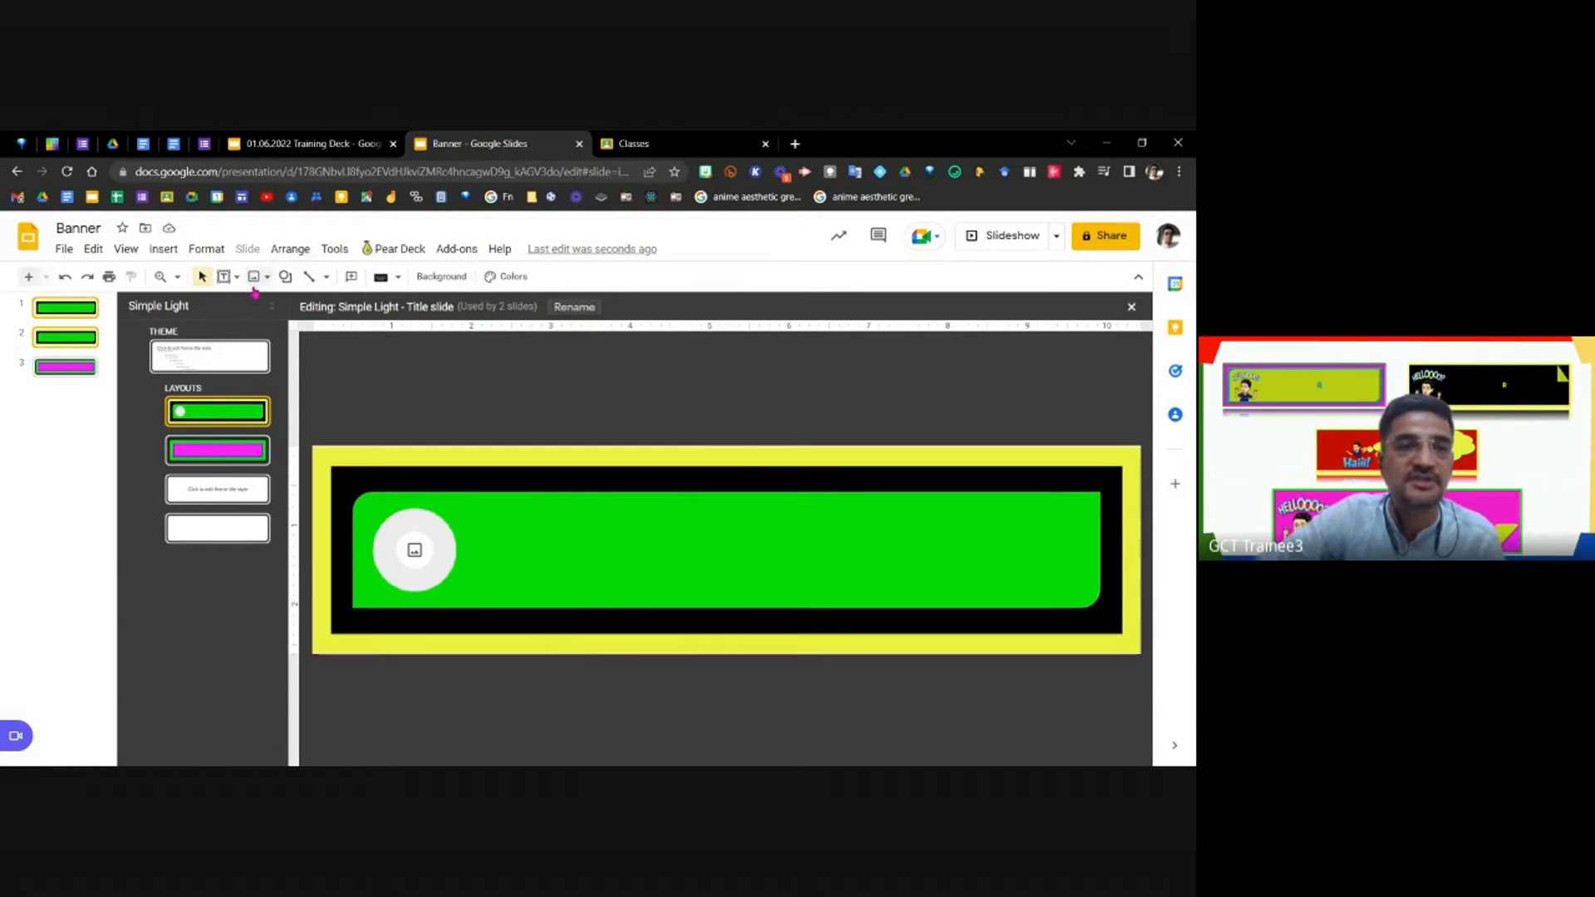
Try a plain text box across the green shape beside the circular placeholder, then delete it.
{"action": "left_click", "coordinate": [285, 276]}
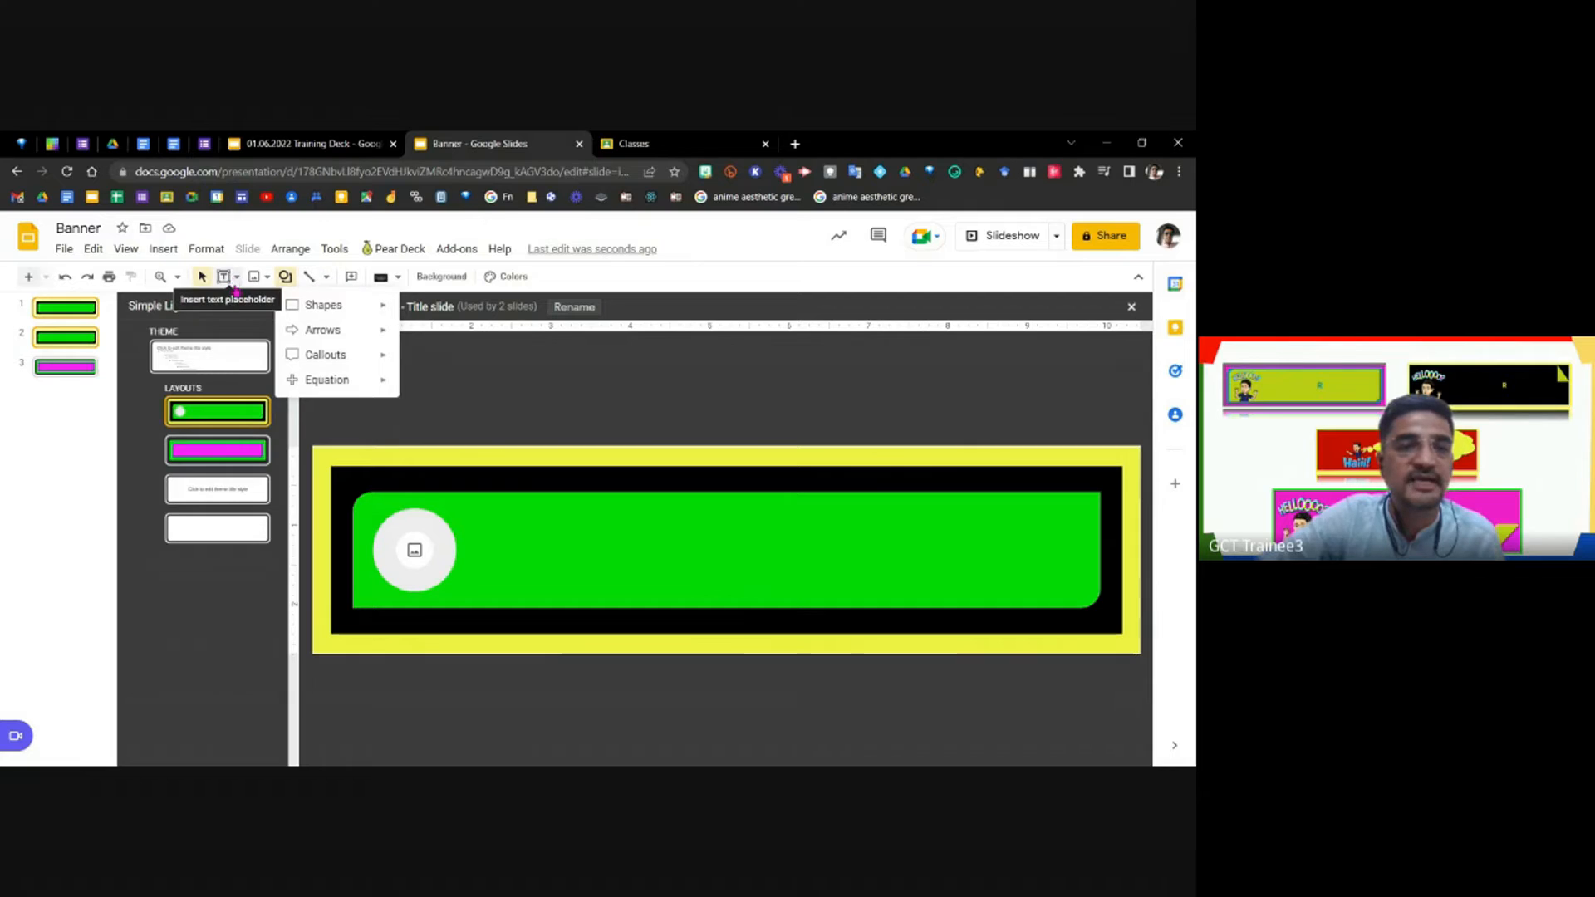
{"action": "left_click", "coordinate": [236, 279]}
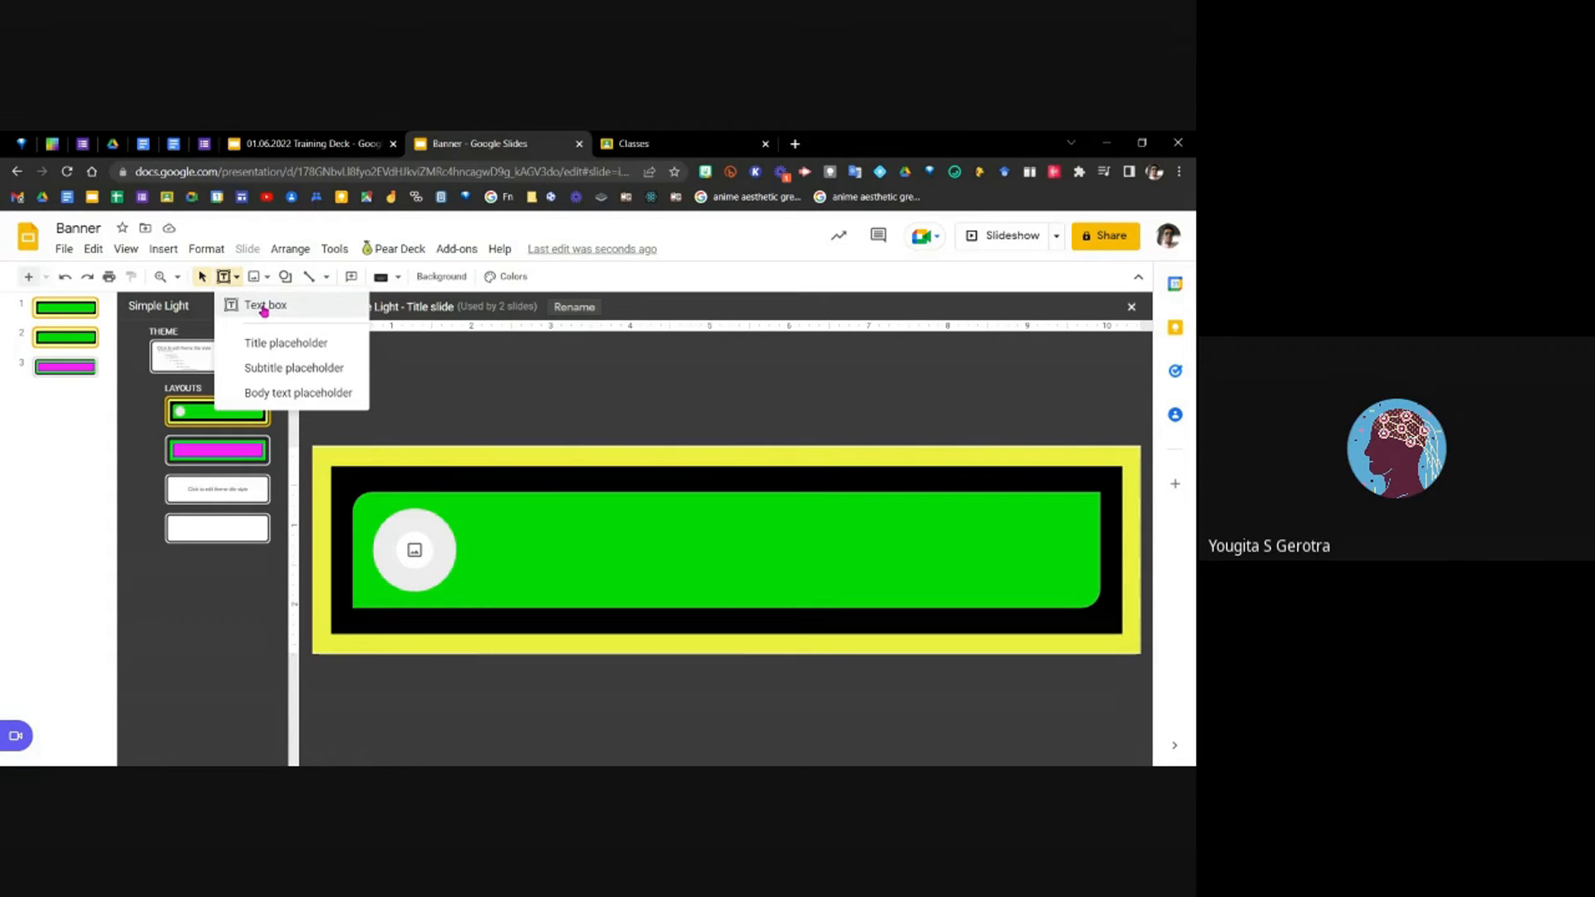
{"action": "left_click", "coordinate": [264, 307]}
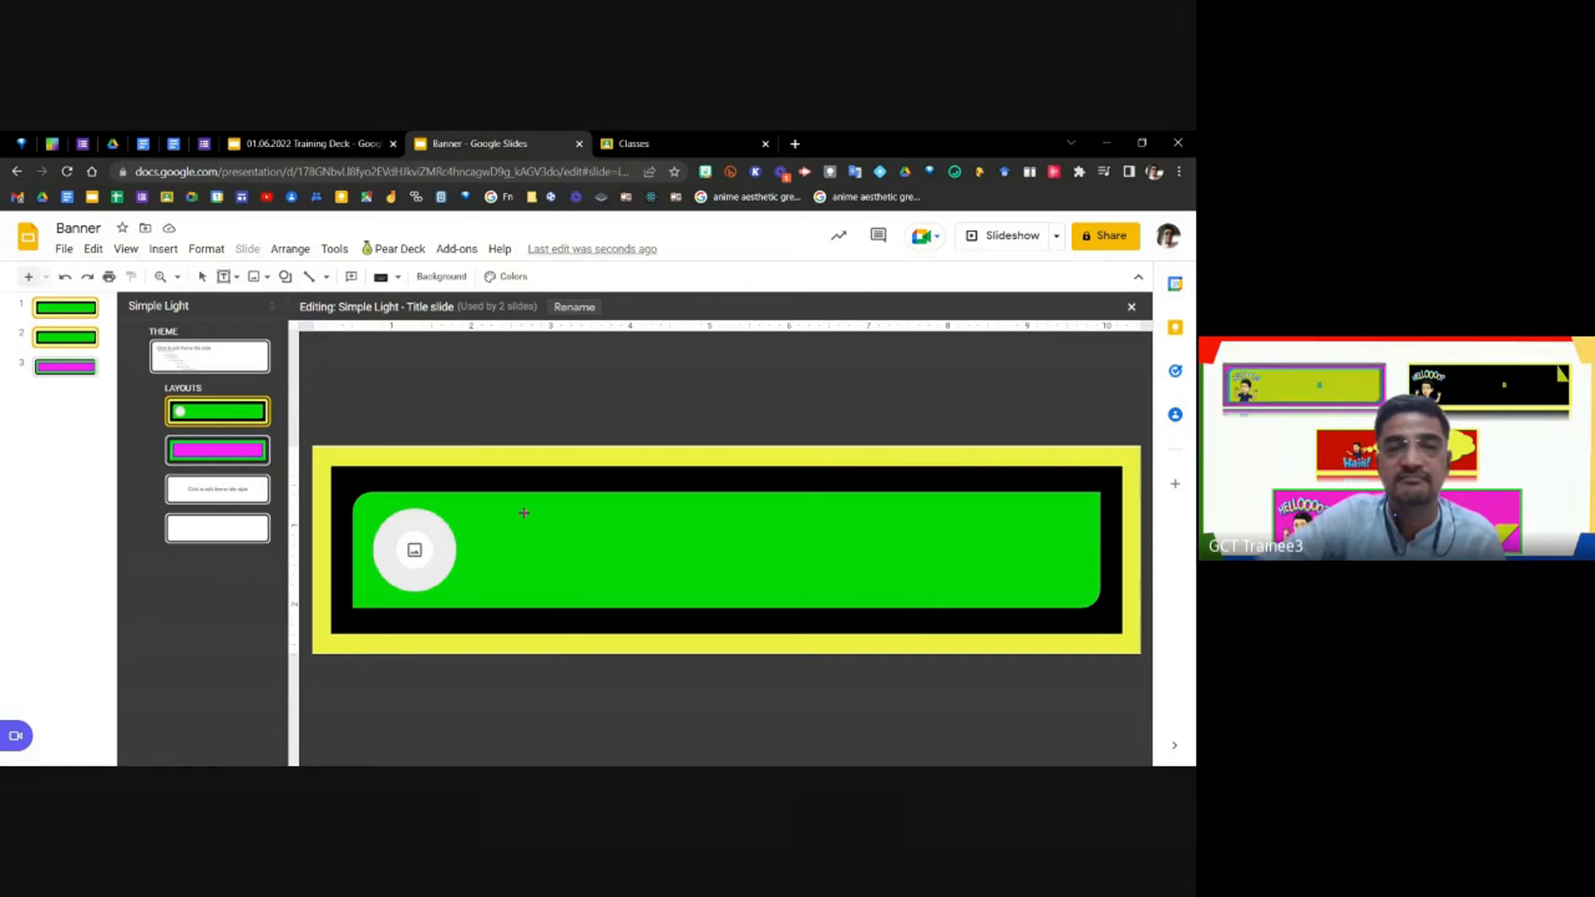
{"action": "left_click_drag", "start_coordinate": [561, 509], "coordinate": [1077, 589]}
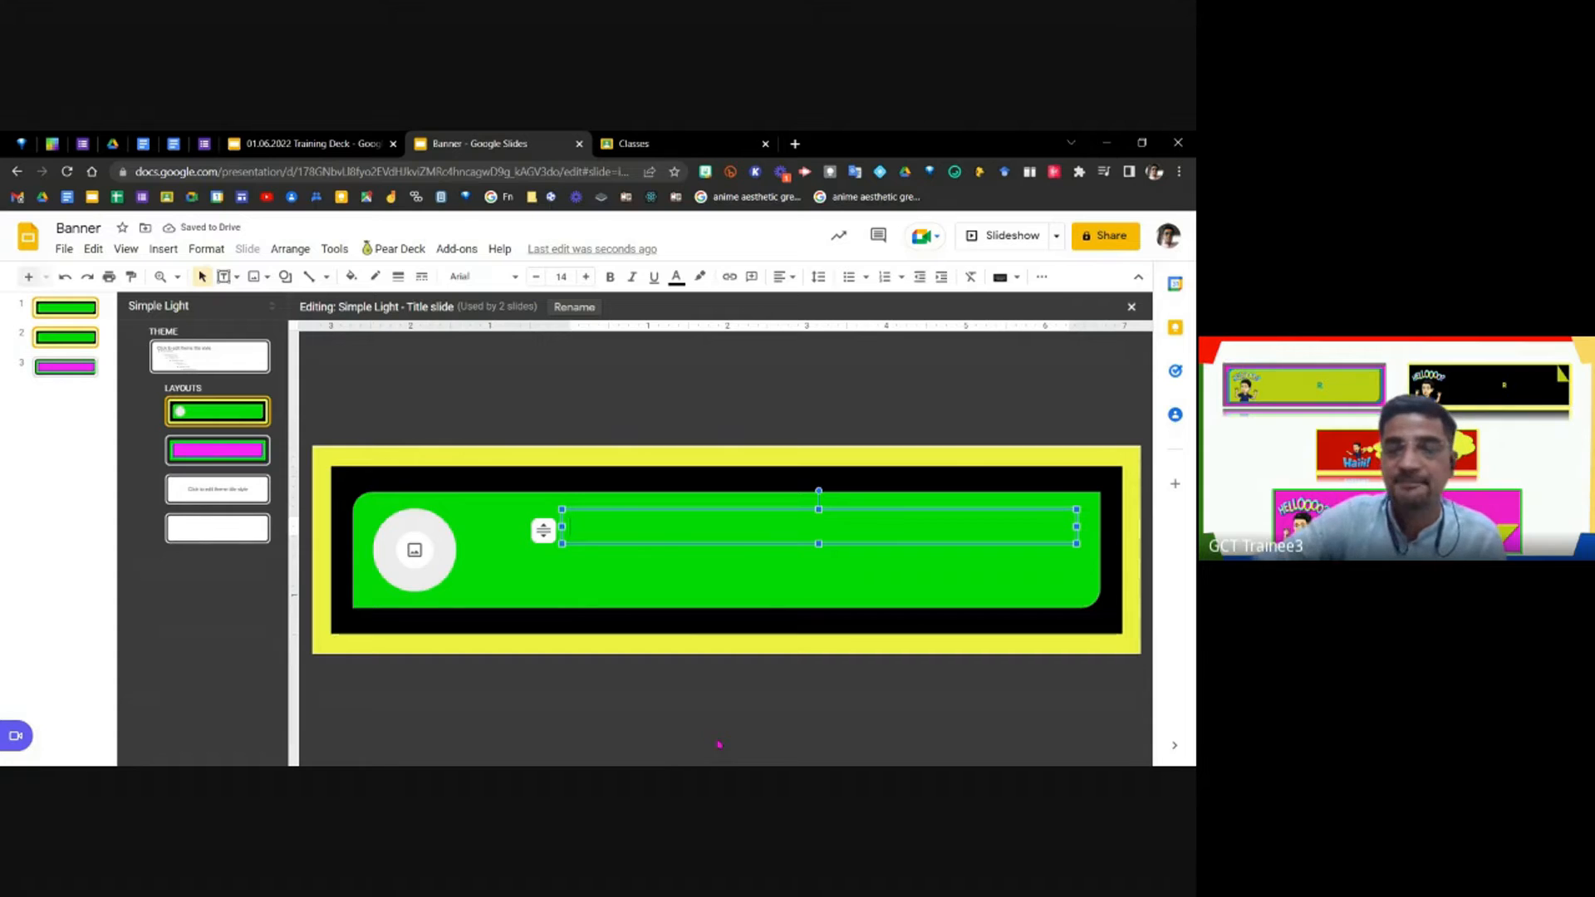
{"action": "left_click", "coordinate": [825, 504]}
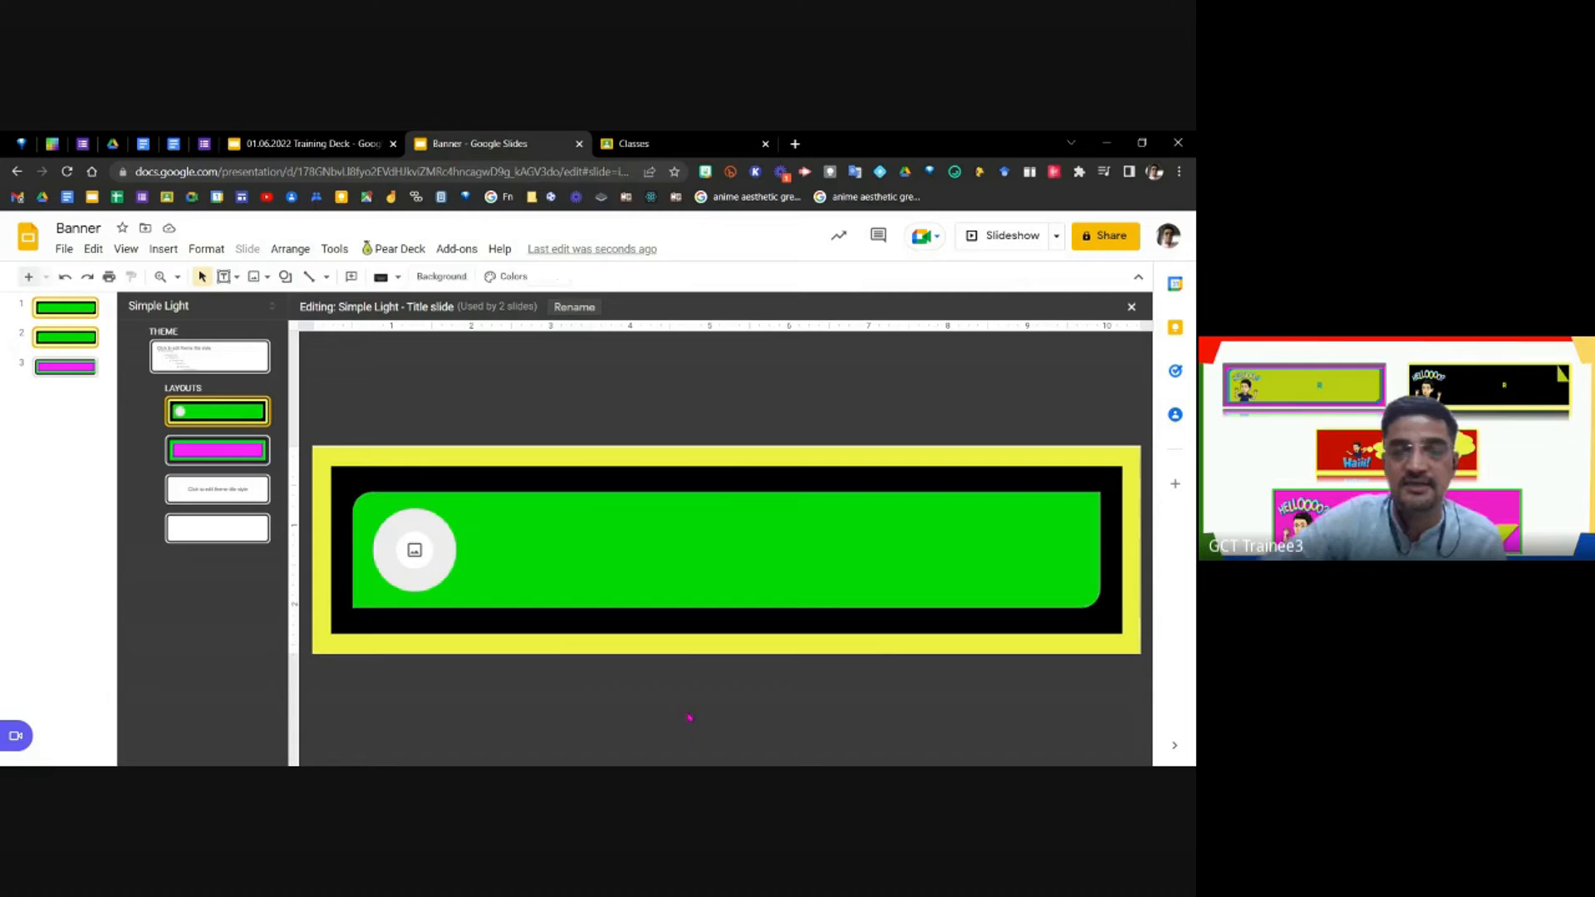
{"action": "left_click", "coordinate": [683, 539]}
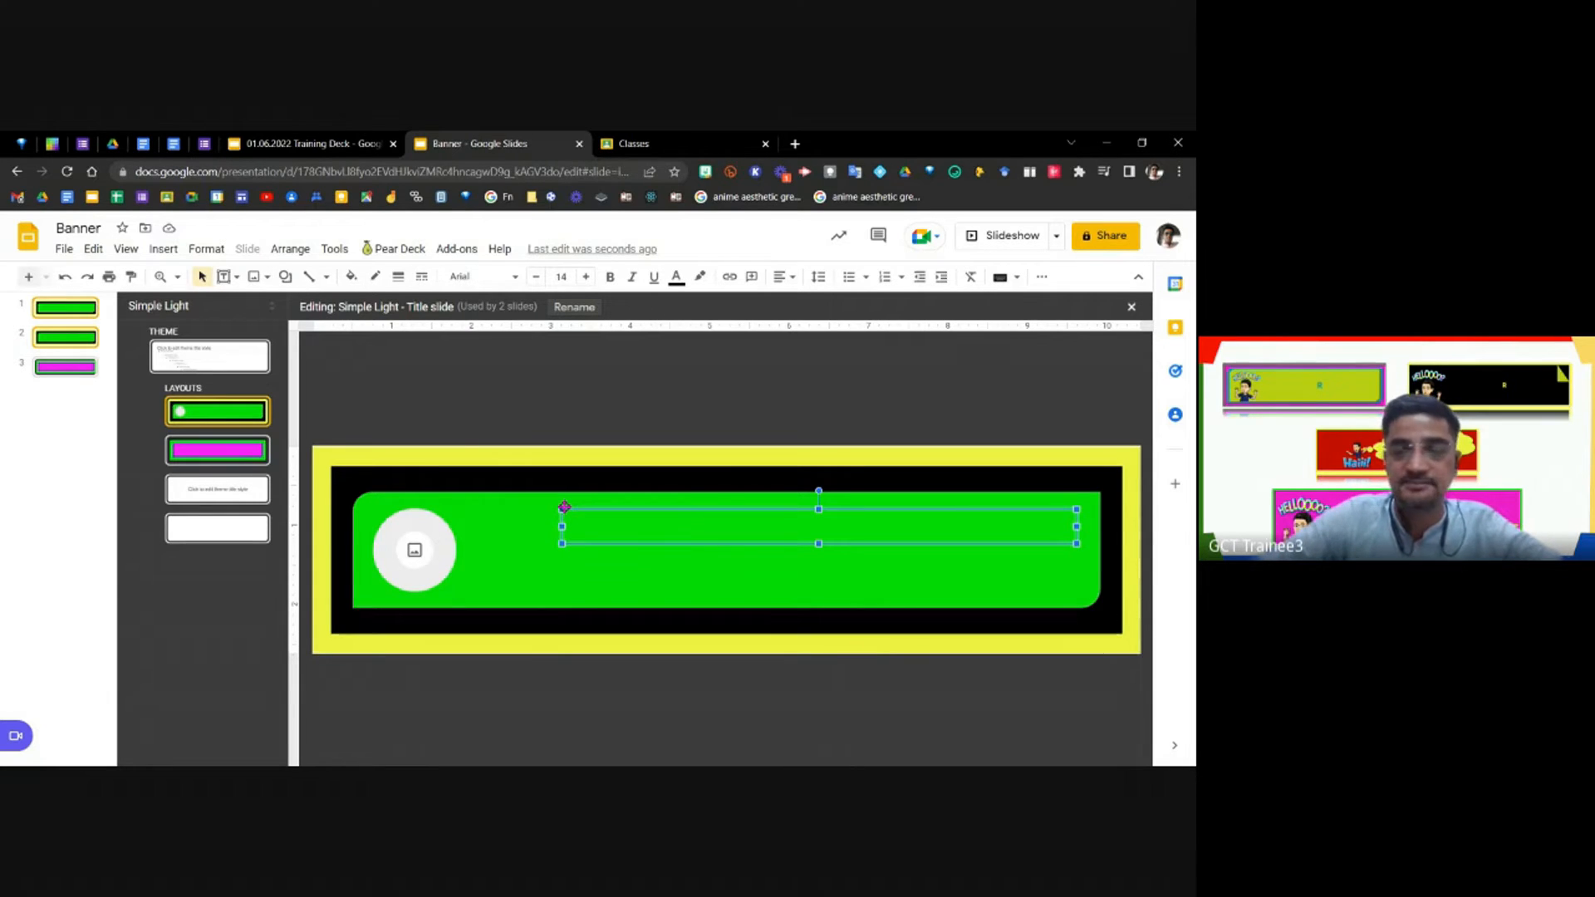
{"action": "key", "text": "Delete"}
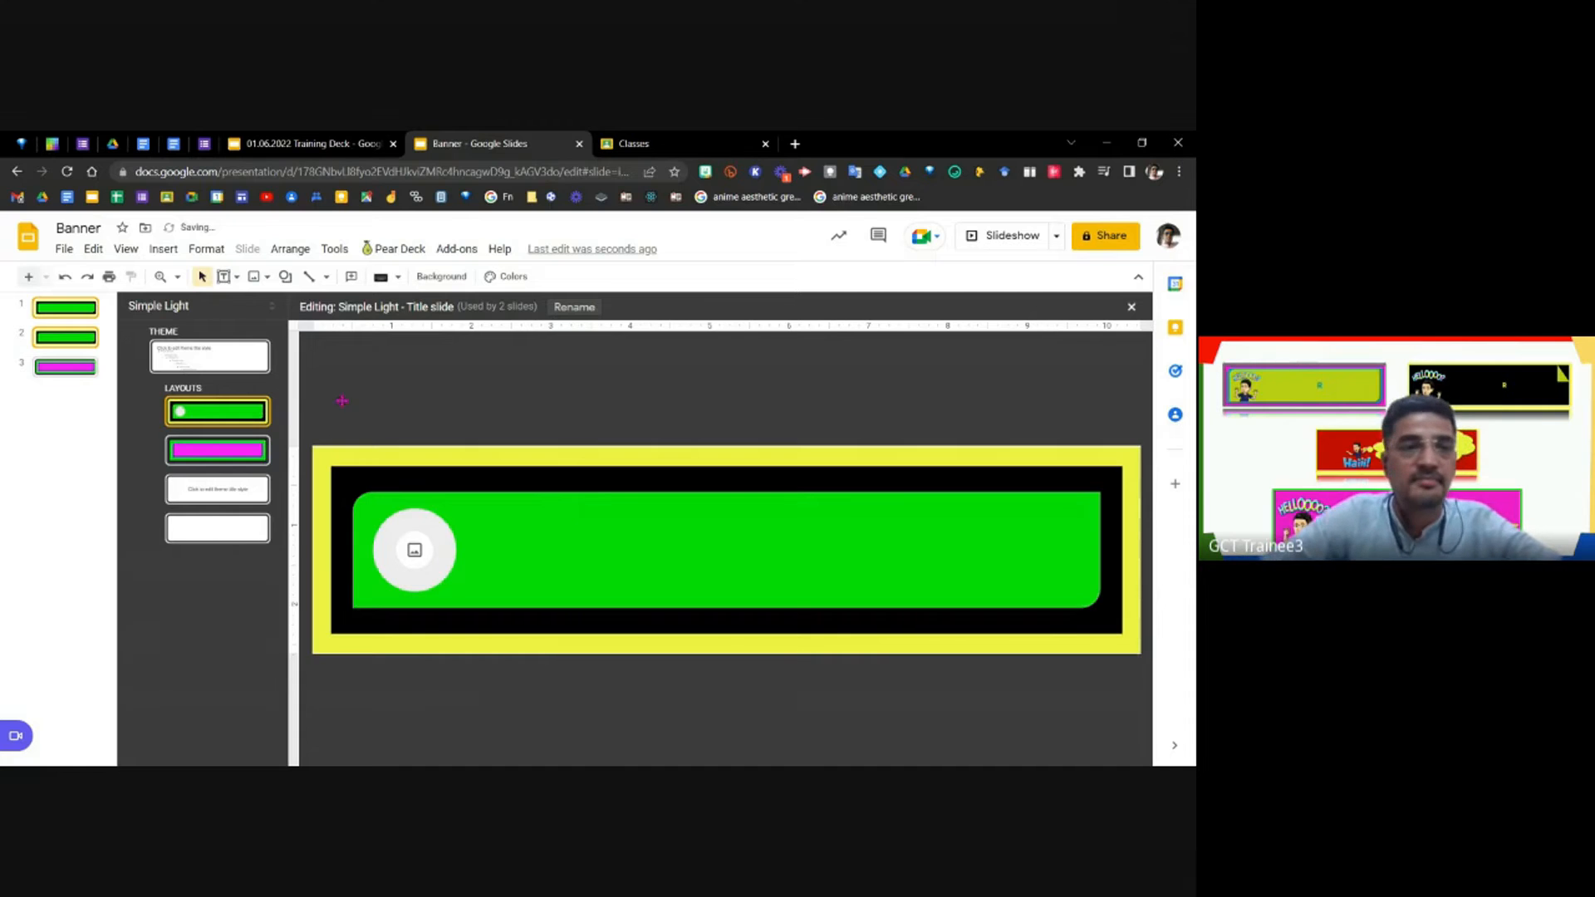
Add a title placeholder about 7 inches wide beside the circular placeholder and centre it vertically in the green shape.
{"action": "left_click", "coordinate": [173, 253]}
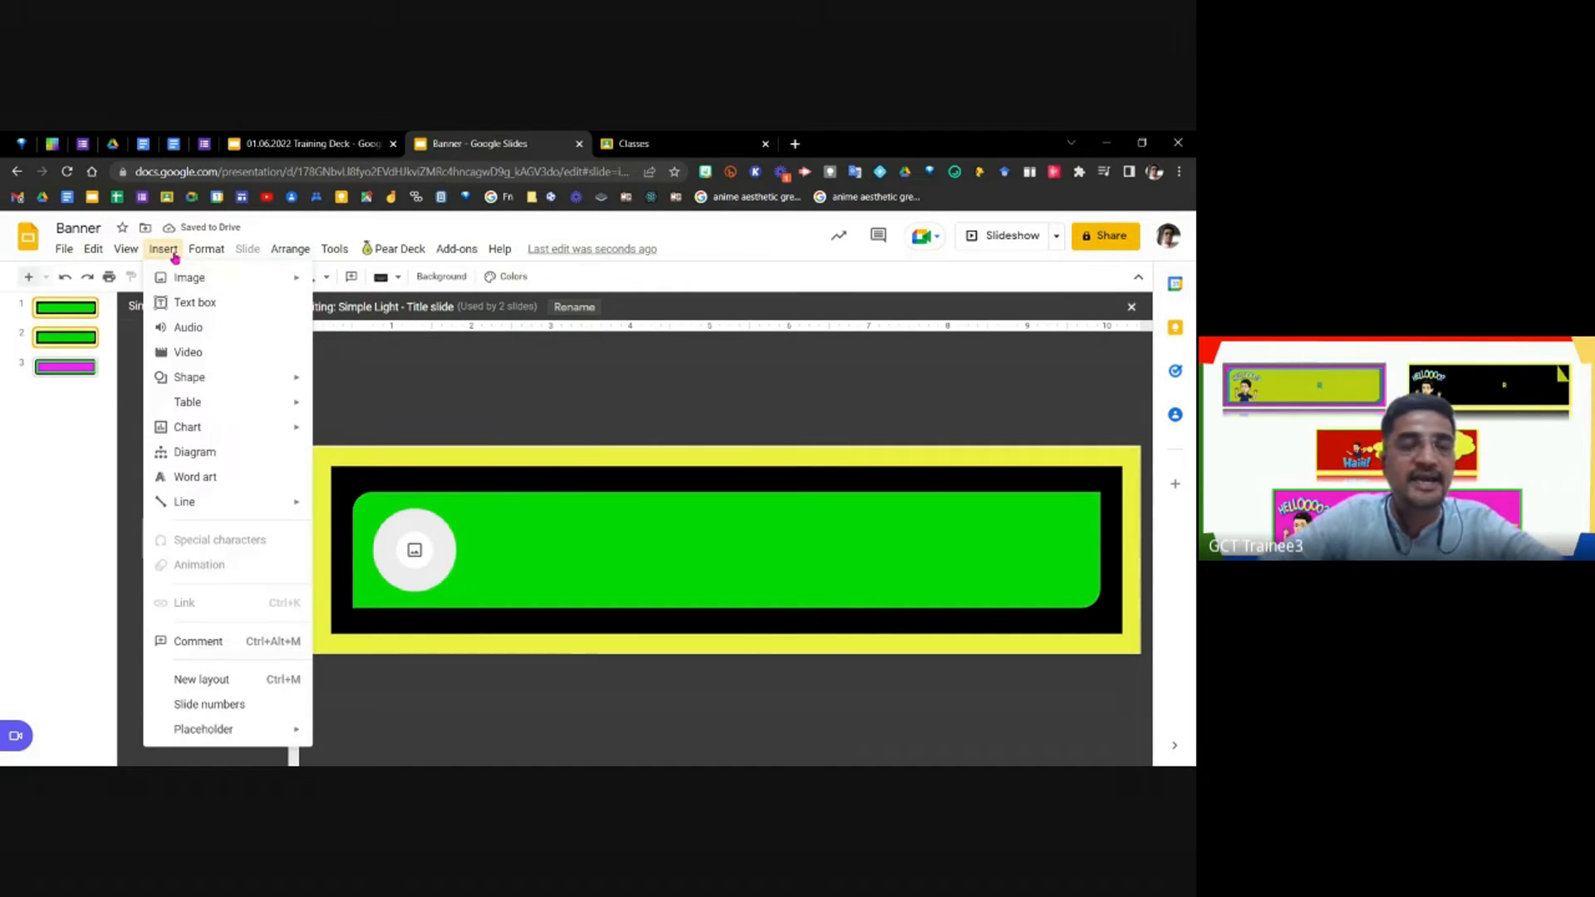
{"action": "mouse_move", "coordinate": [193, 736]}
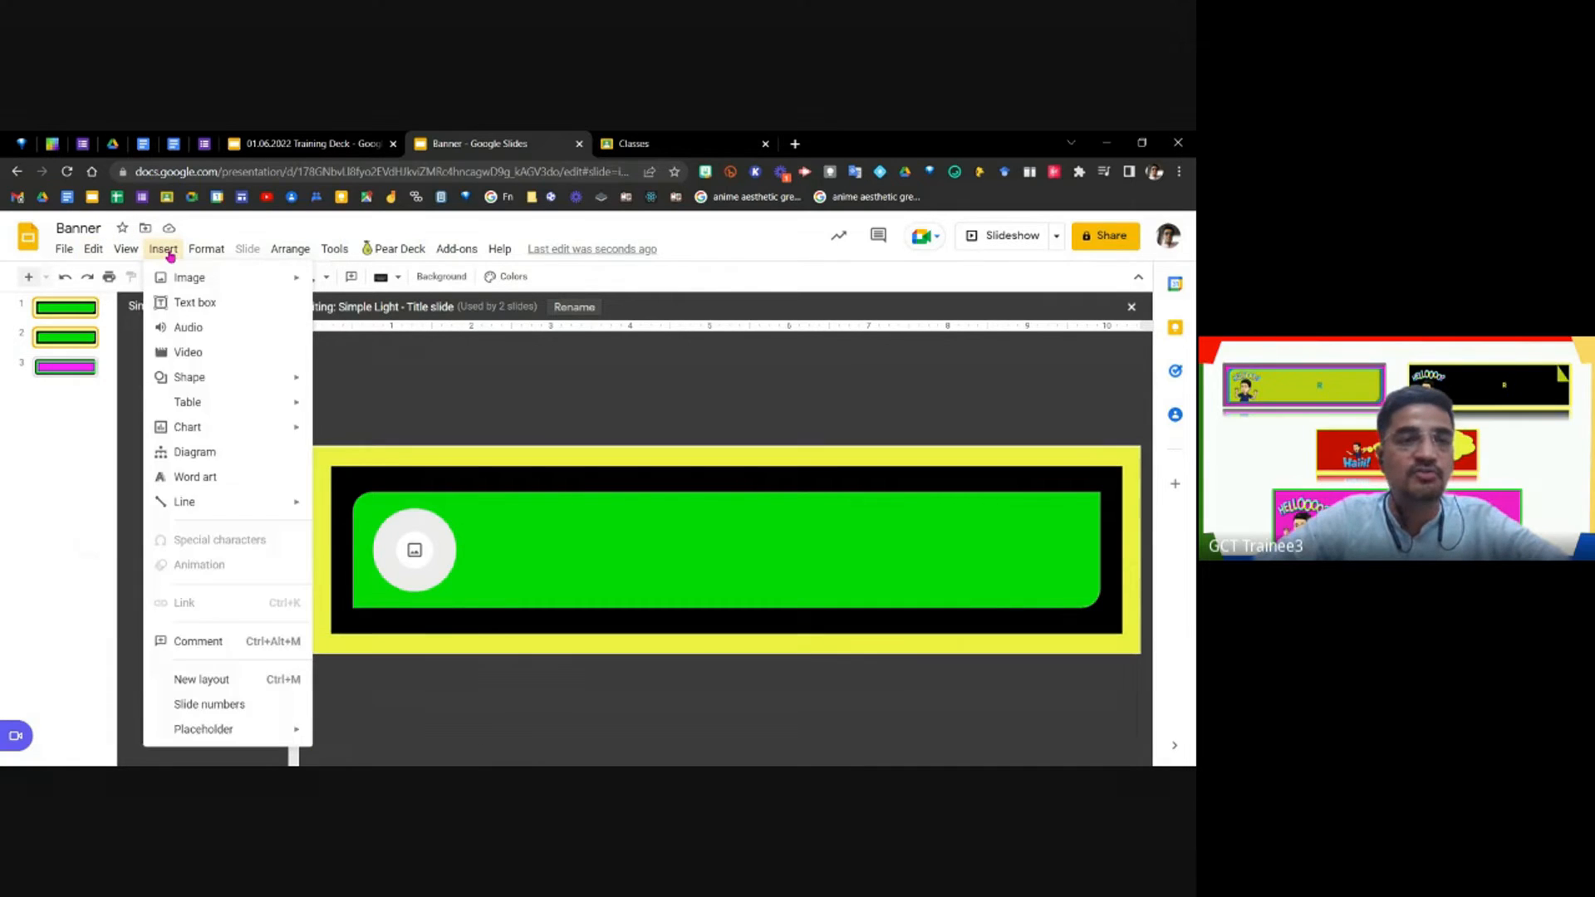
{"action": "left_click", "coordinate": [166, 251]}
{"action": "left_click", "coordinate": [166, 251]}
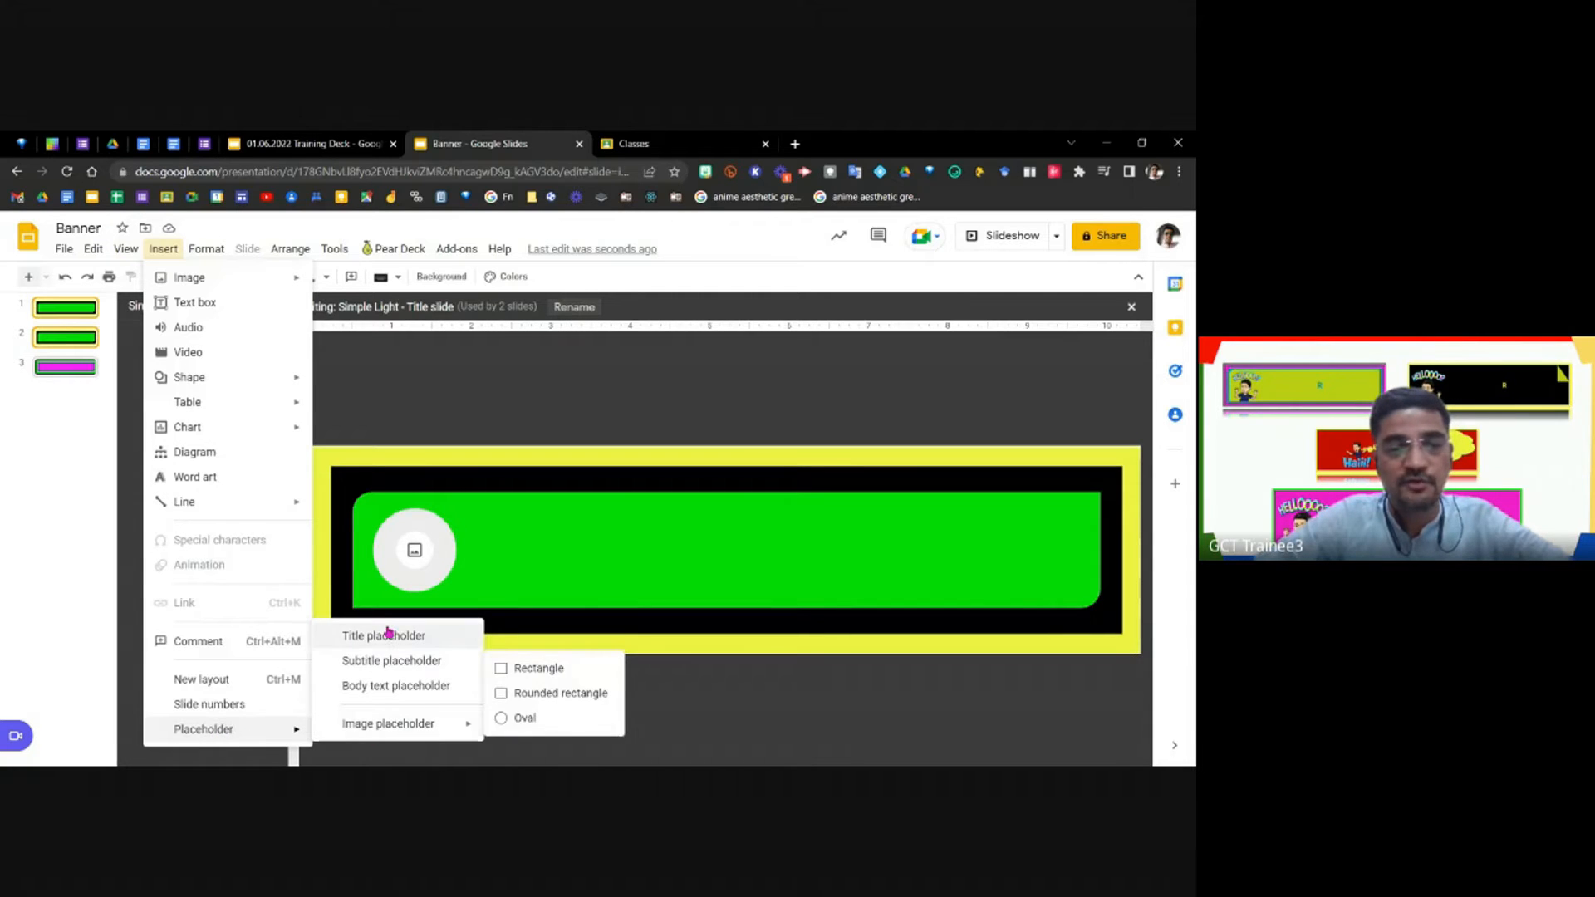
{"action": "left_click", "coordinate": [389, 638]}
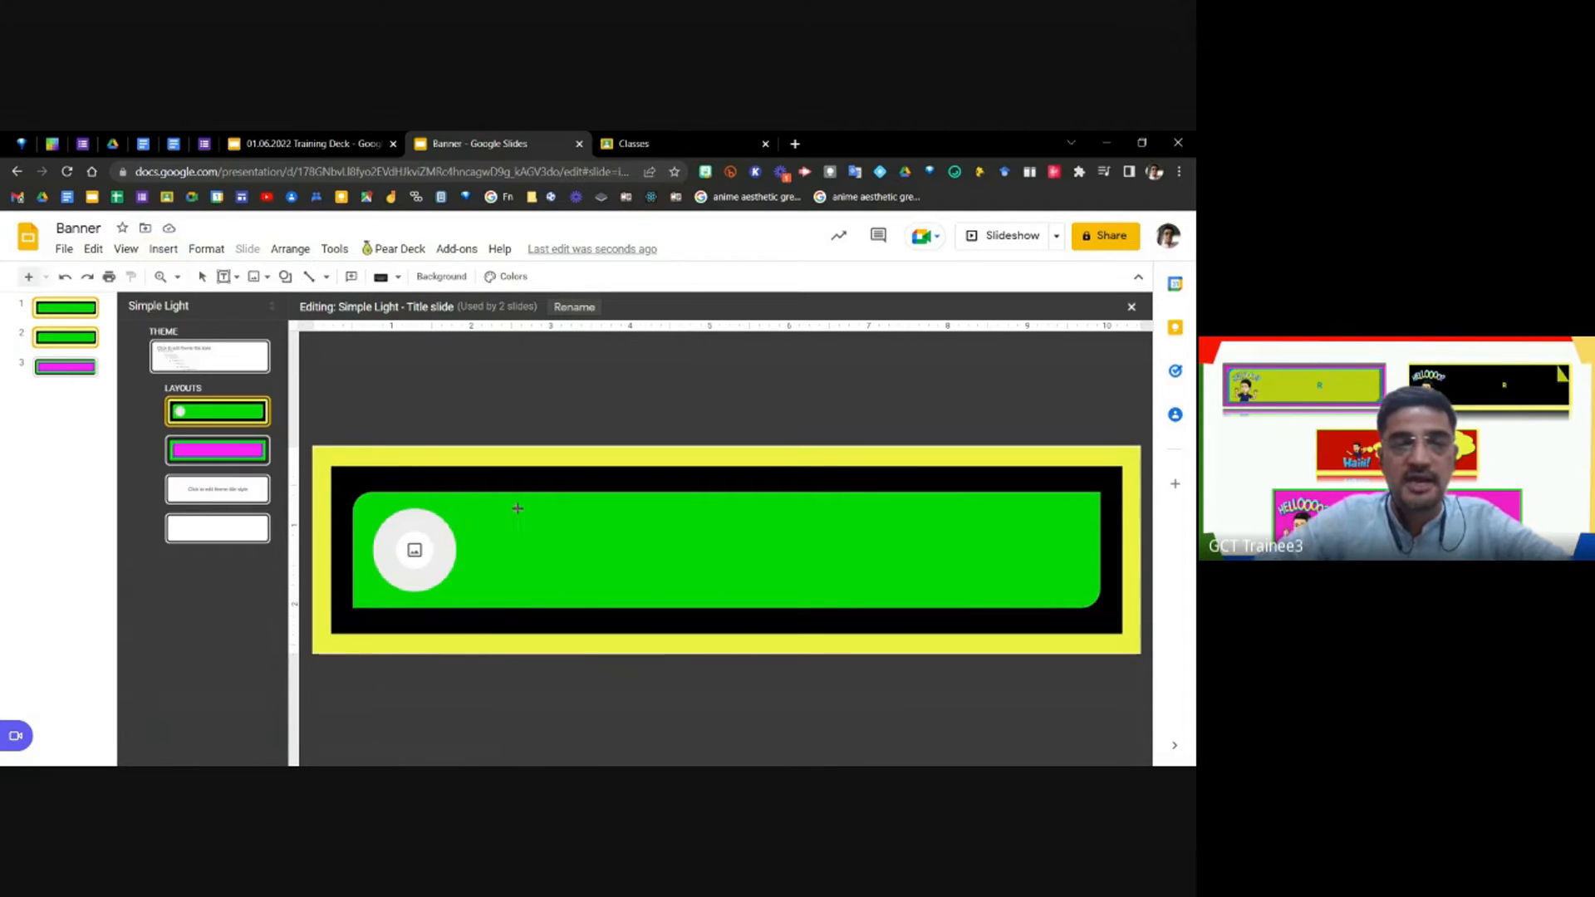
{"action": "left_click_drag", "start_coordinate": [589, 558], "coordinate": [1065, 595]}
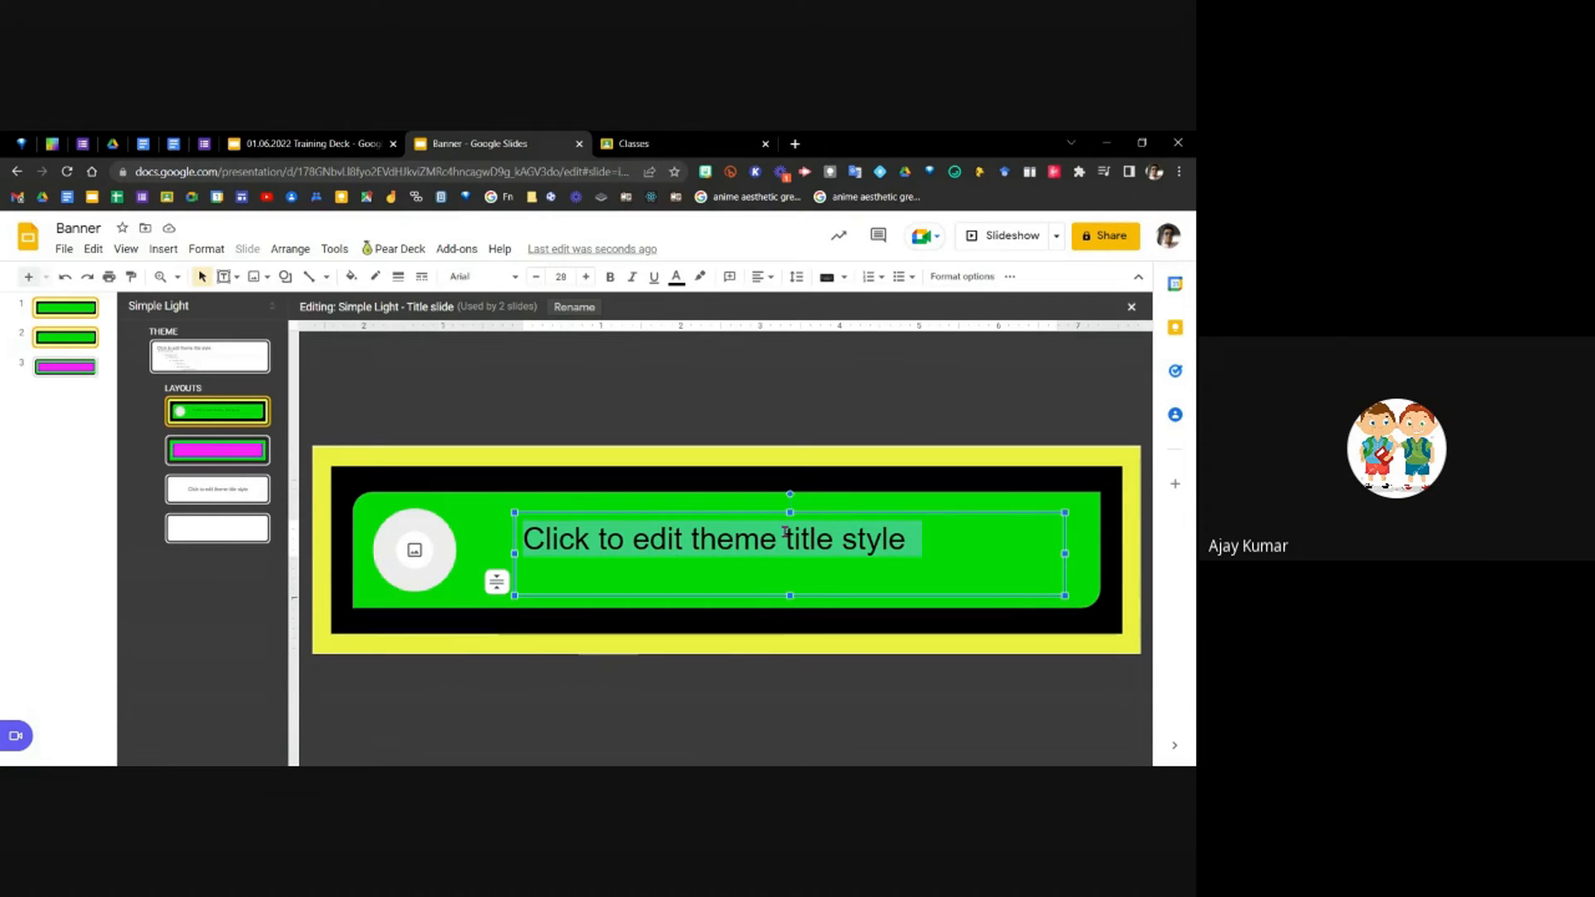
{"action": "left_click_drag", "start_coordinate": [794, 515], "coordinate": [794, 510]}
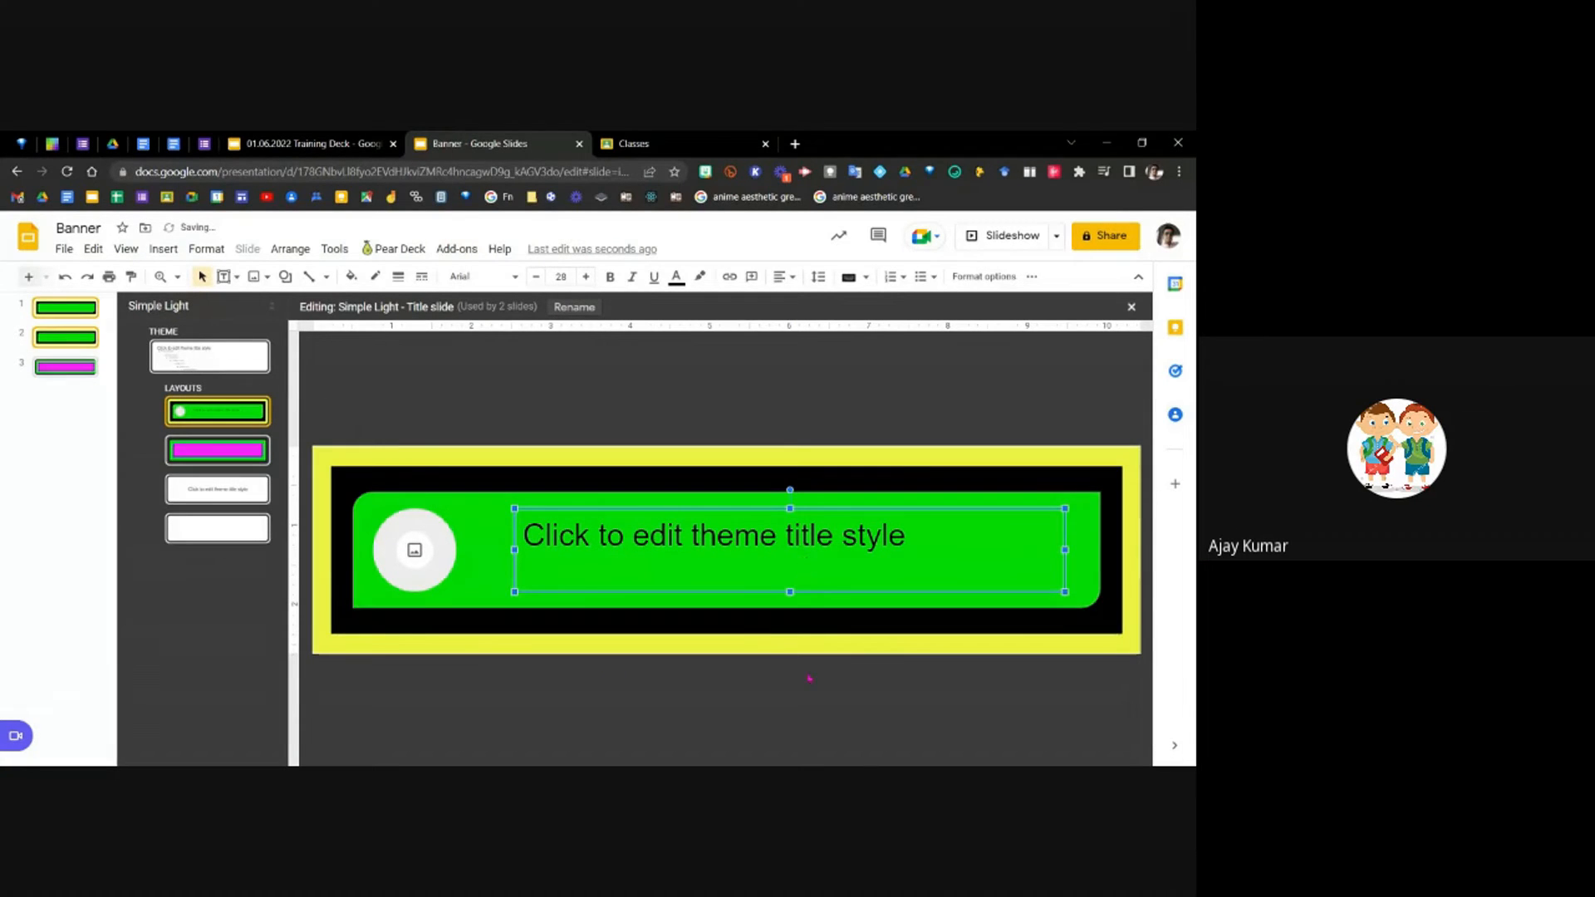
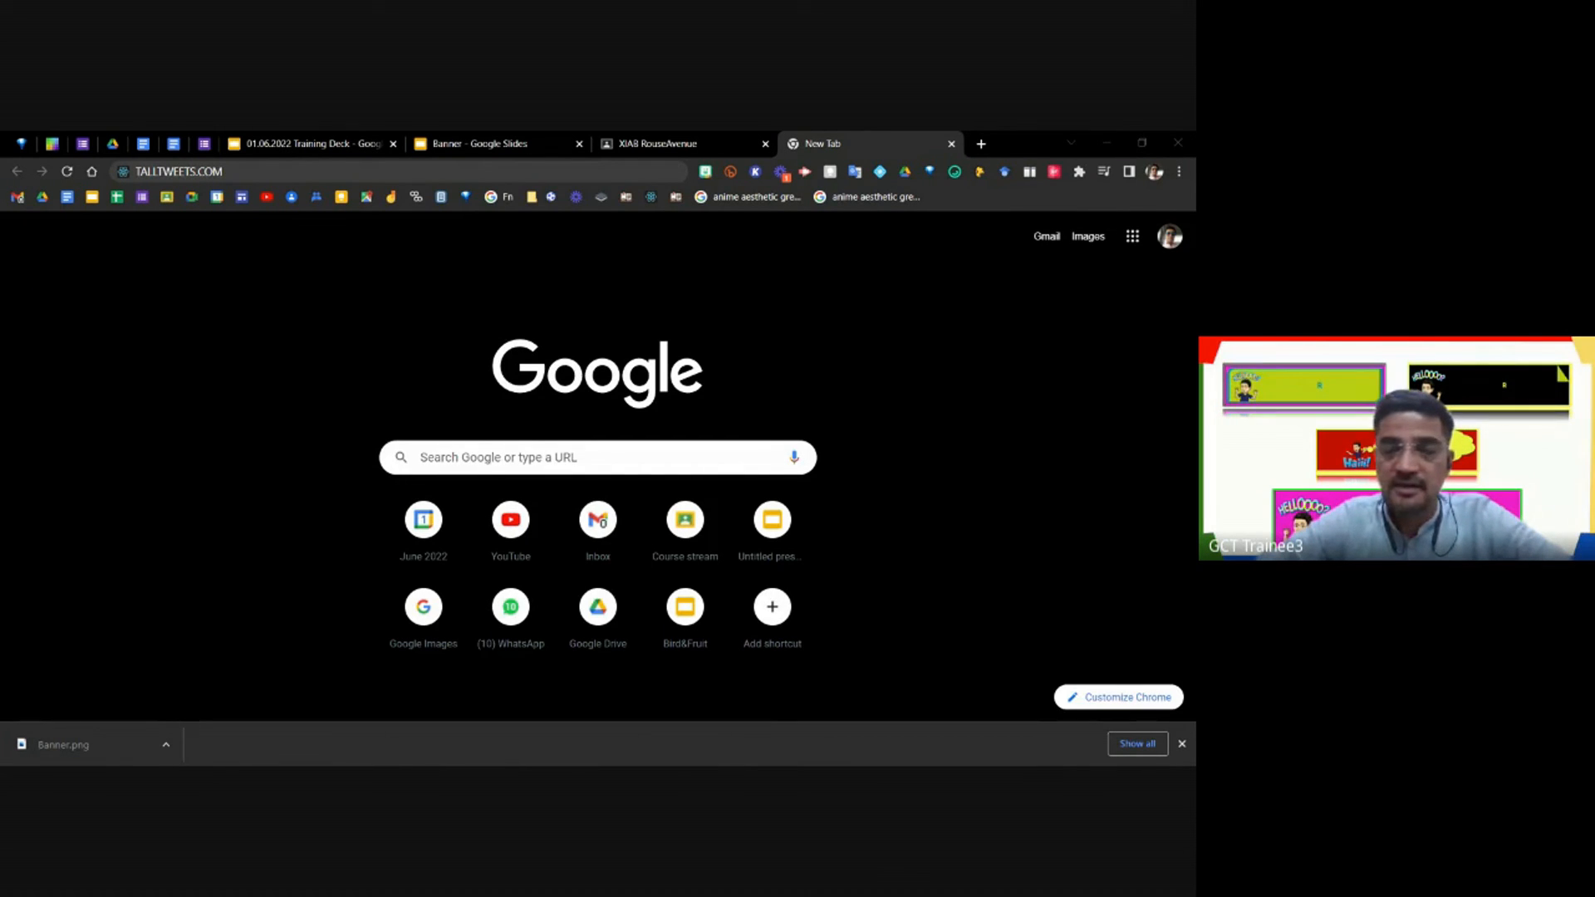
Open talltweets.com in the new browser tab and keep that page in front.
{"action": "left_click", "coordinate": [253, 171]}
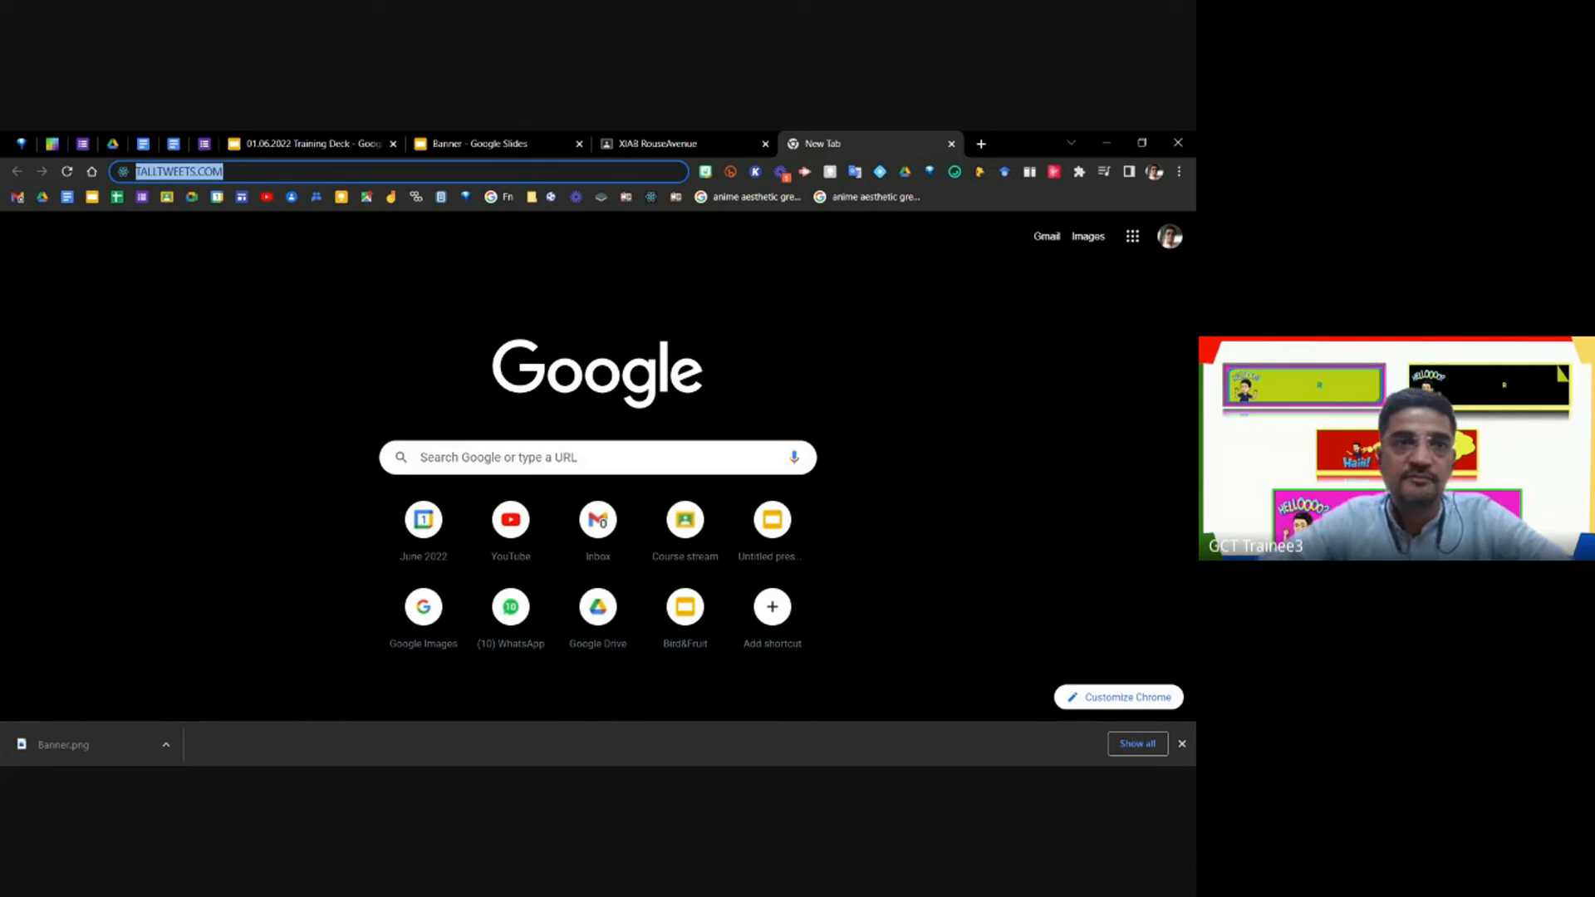
{"action": "left_click", "coordinate": [253, 171]}
{"action": "key", "text": "Return"}
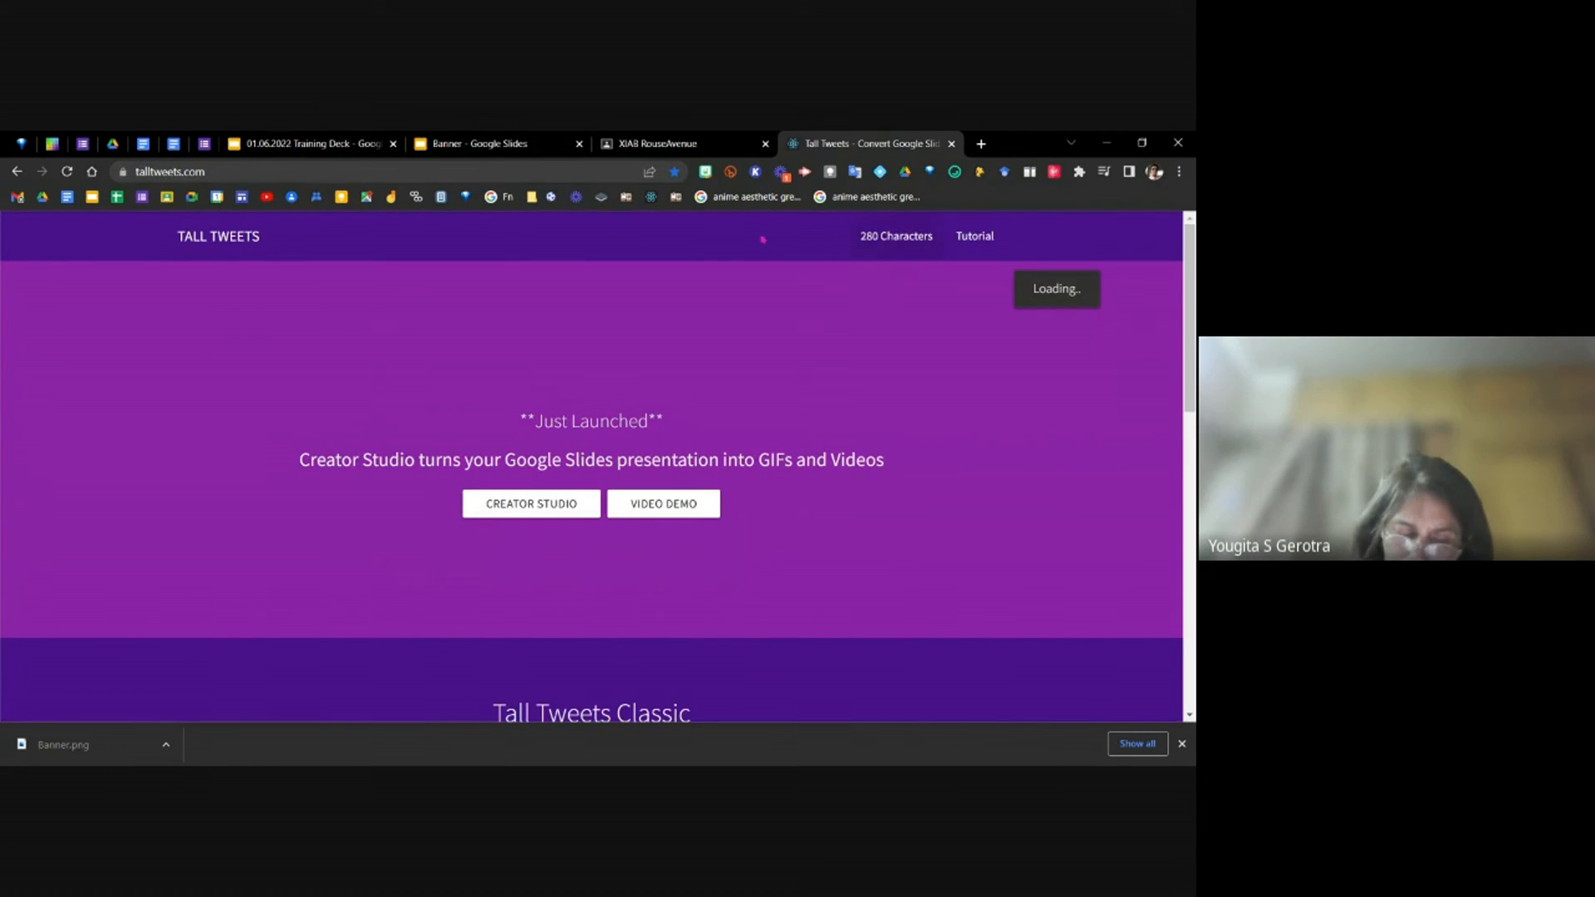
{"action": "left_click", "coordinate": [453, 148]}
{"action": "left_click", "coordinate": [819, 144]}
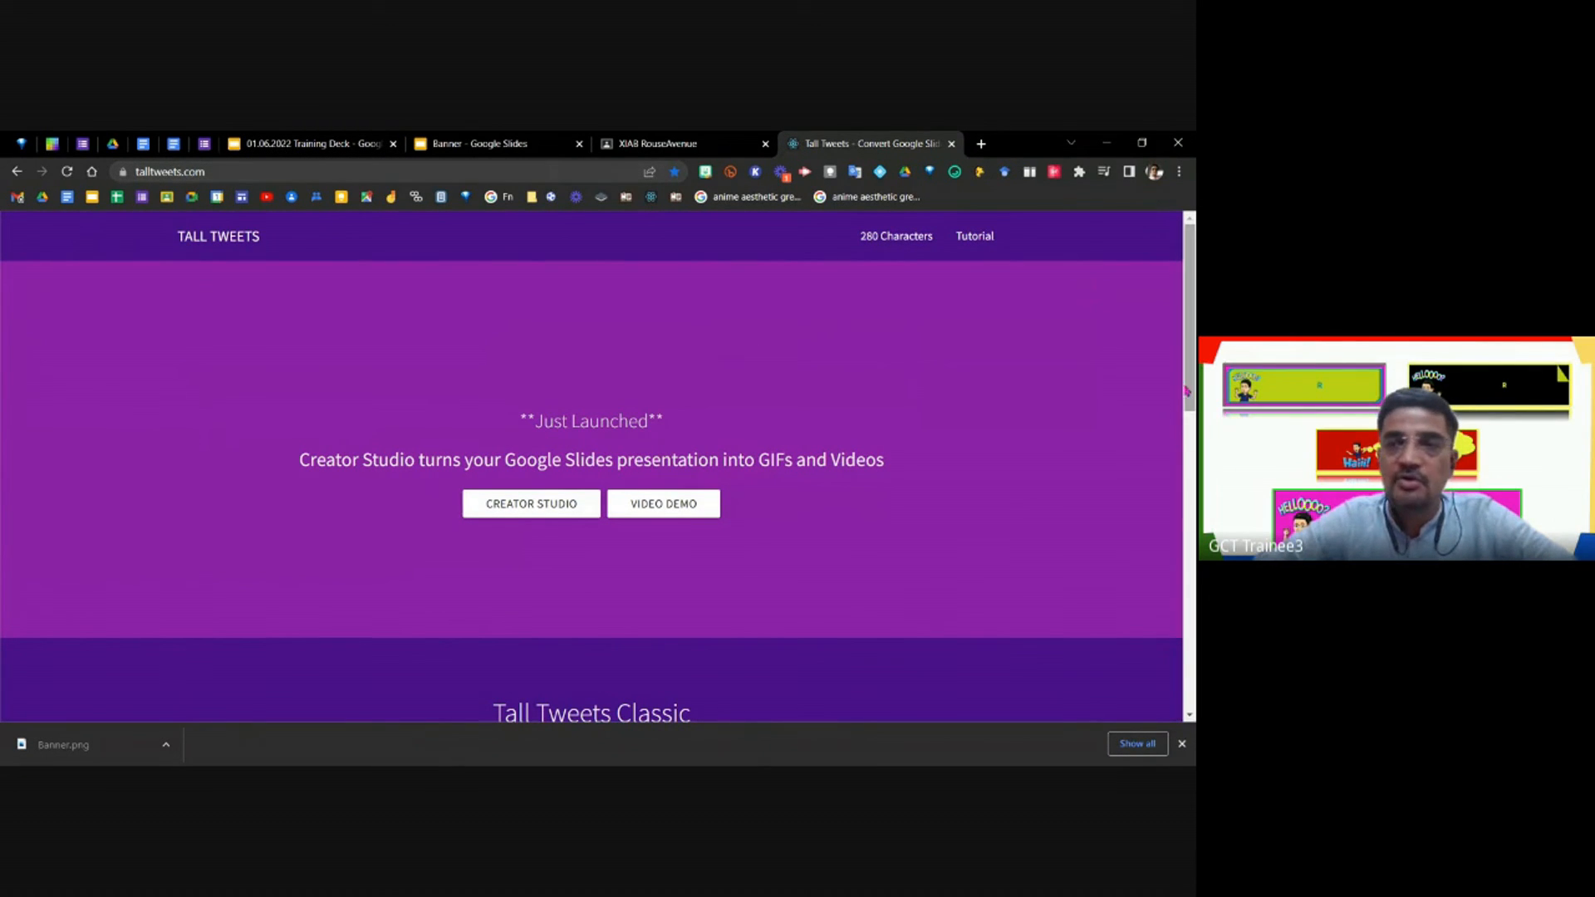
Look through the Tall Tweets page for its options for turning Google Slides into GIFs.
{"action": "left_click_drag", "start_coordinate": [1193, 384], "coordinate": [1193, 503]}
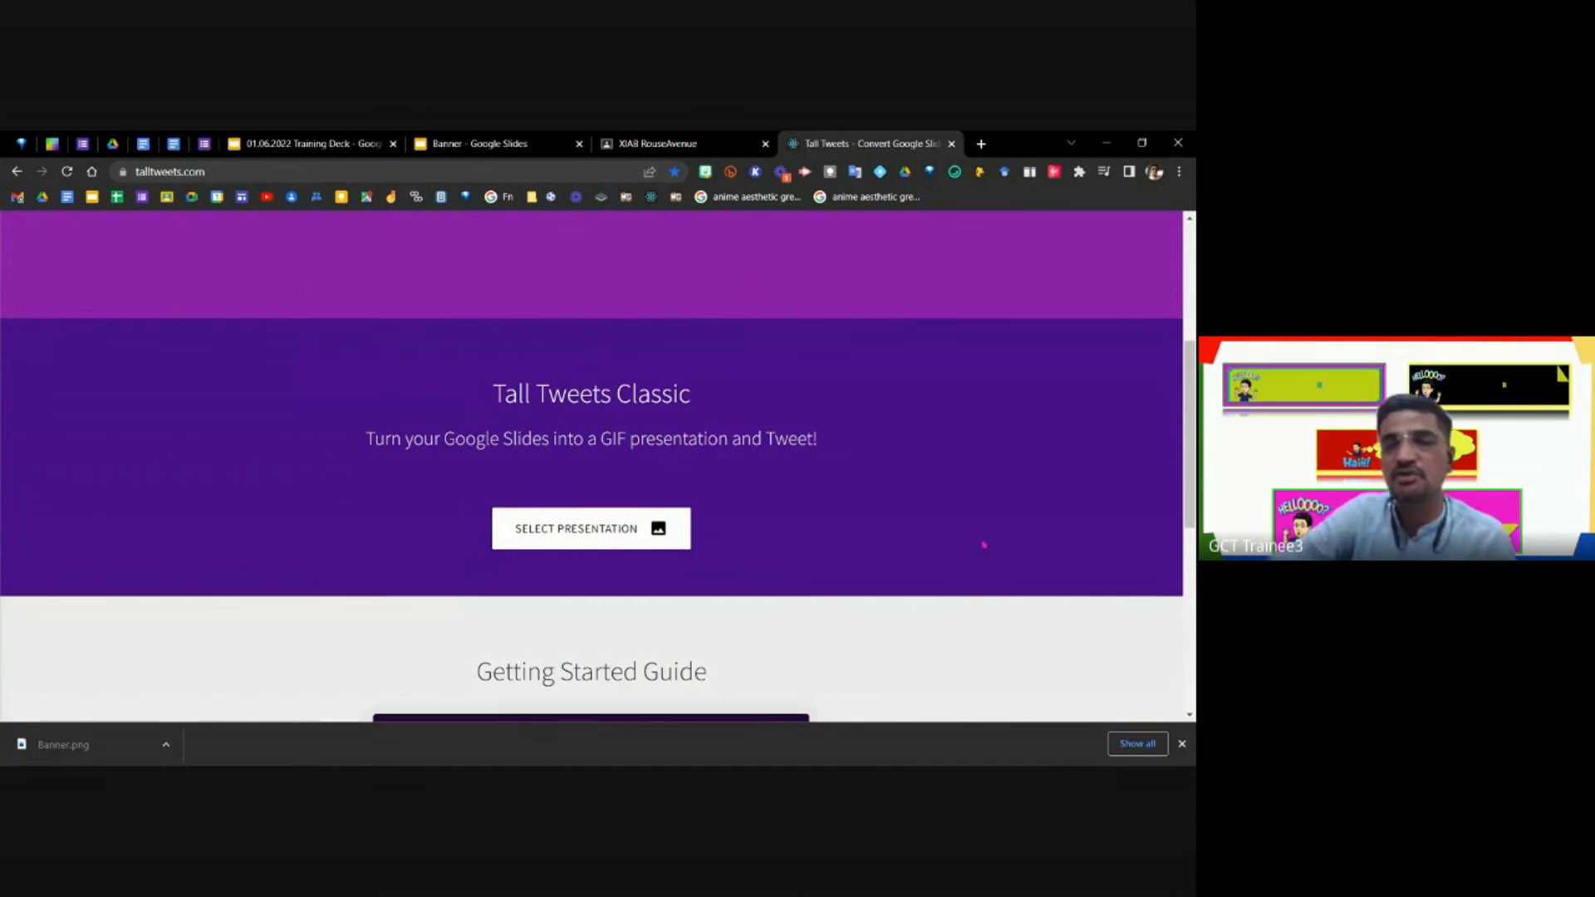
{"action": "mouse_move", "coordinate": [1194, 444]}
{"action": "left_mouse_down"}
{"action": "mouse_move", "coordinate": [1194, 462]}
{"action": "mouse_move", "coordinate": [1195, 442]}
{"action": "left_mouse_up"}
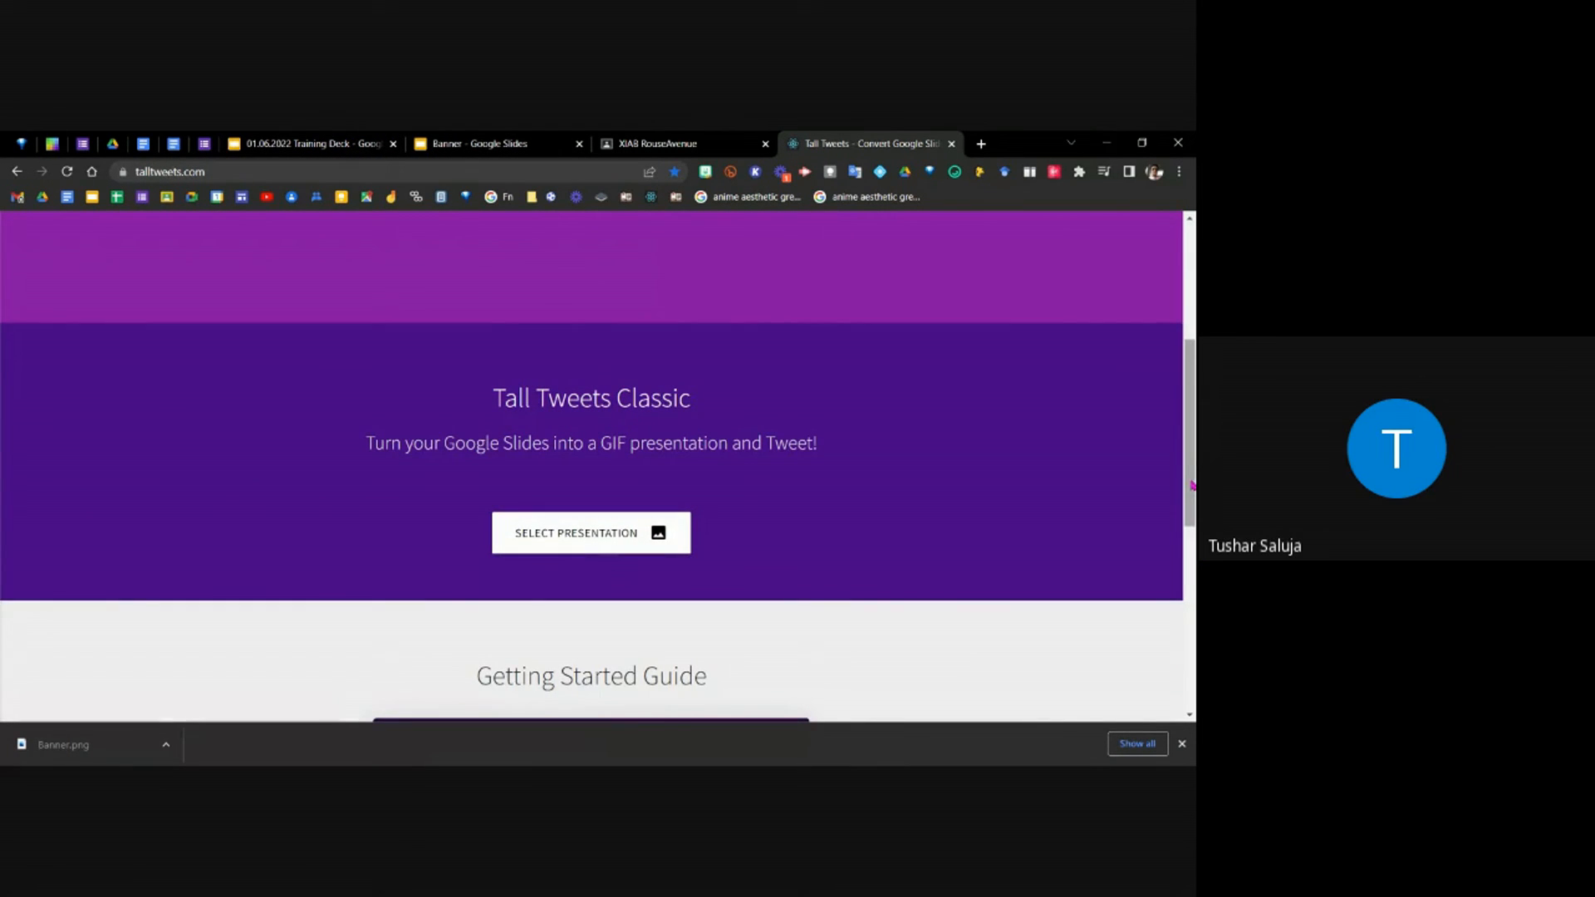
{"action": "left_click_drag", "start_coordinate": [1192, 486], "coordinate": [1194, 359]}
{"action": "scroll", "coordinate": [1192, 324], "scroll_direction": "down", "scroll_amount": 3}
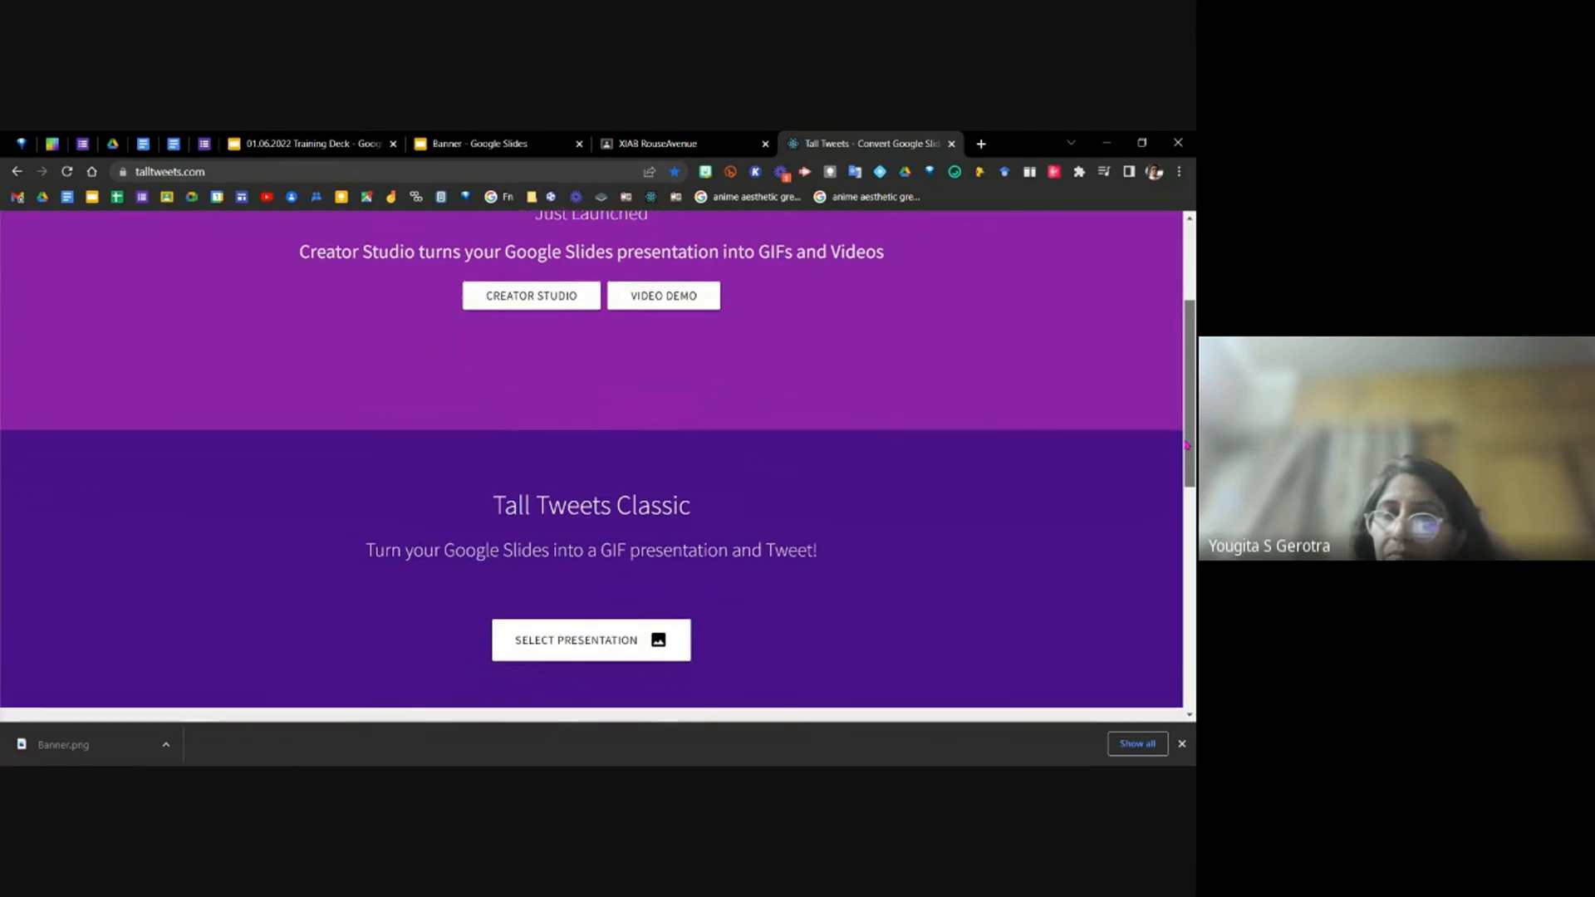
Examine the Tall Tweets page from the Creator Studio section down to the getting started guide and footer, and dismiss the downloads bar.
{"action": "scroll", "coordinate": [1189, 331], "scroll_direction": "up", "scroll_amount": 3}
{"action": "scroll", "coordinate": [1188, 331], "scroll_direction": "down", "scroll_amount": 3}
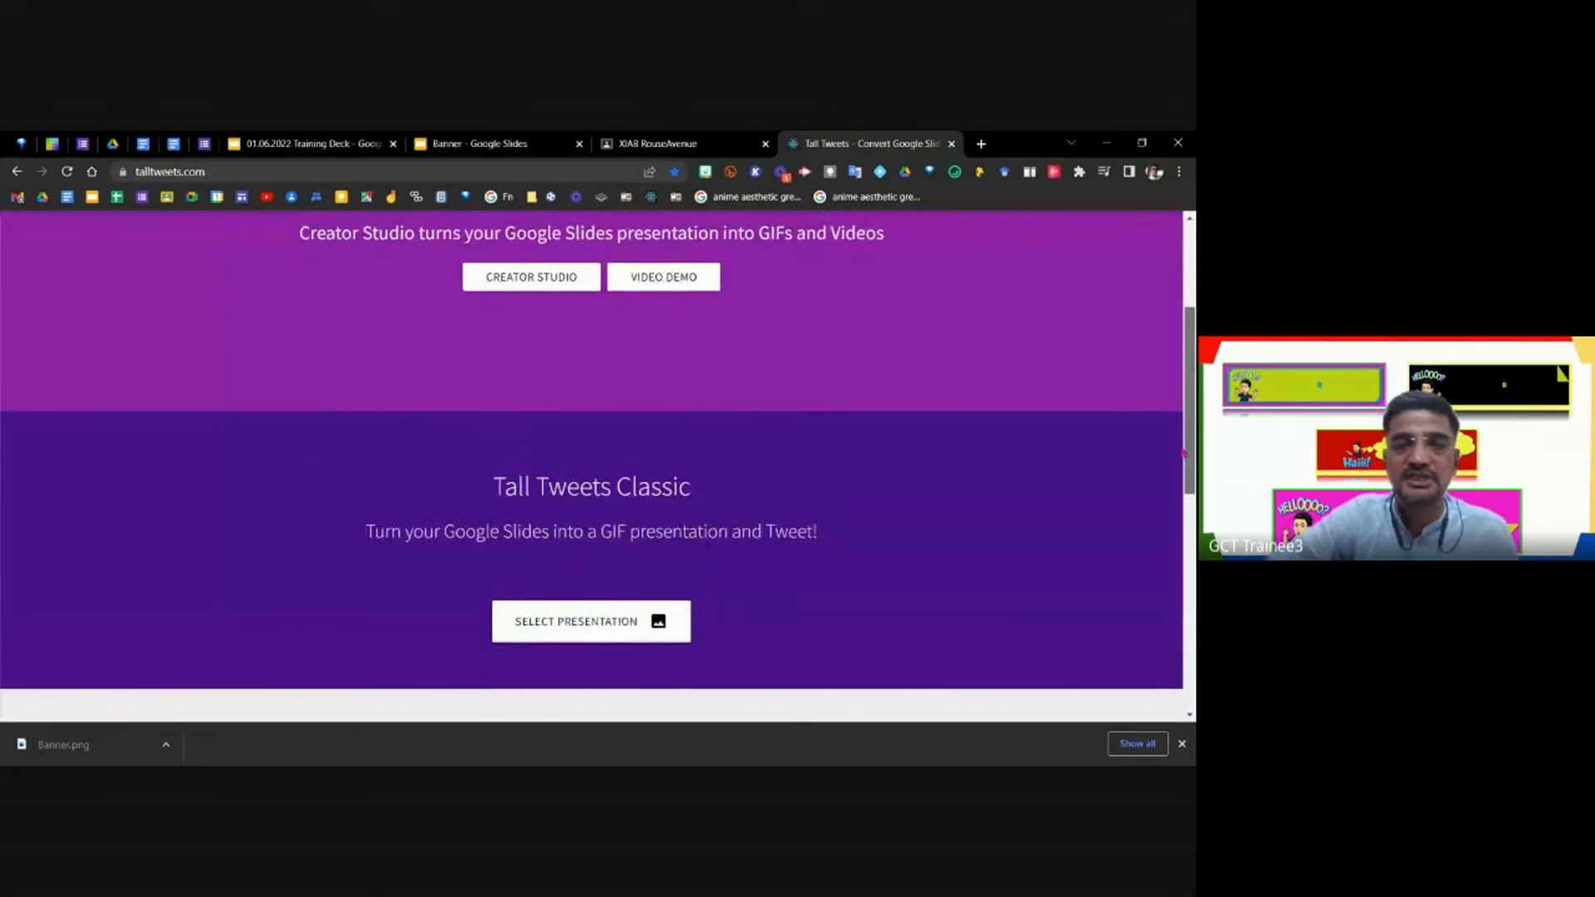
{"action": "scroll", "coordinate": [1184, 457], "scroll_direction": "up", "scroll_amount": 1}
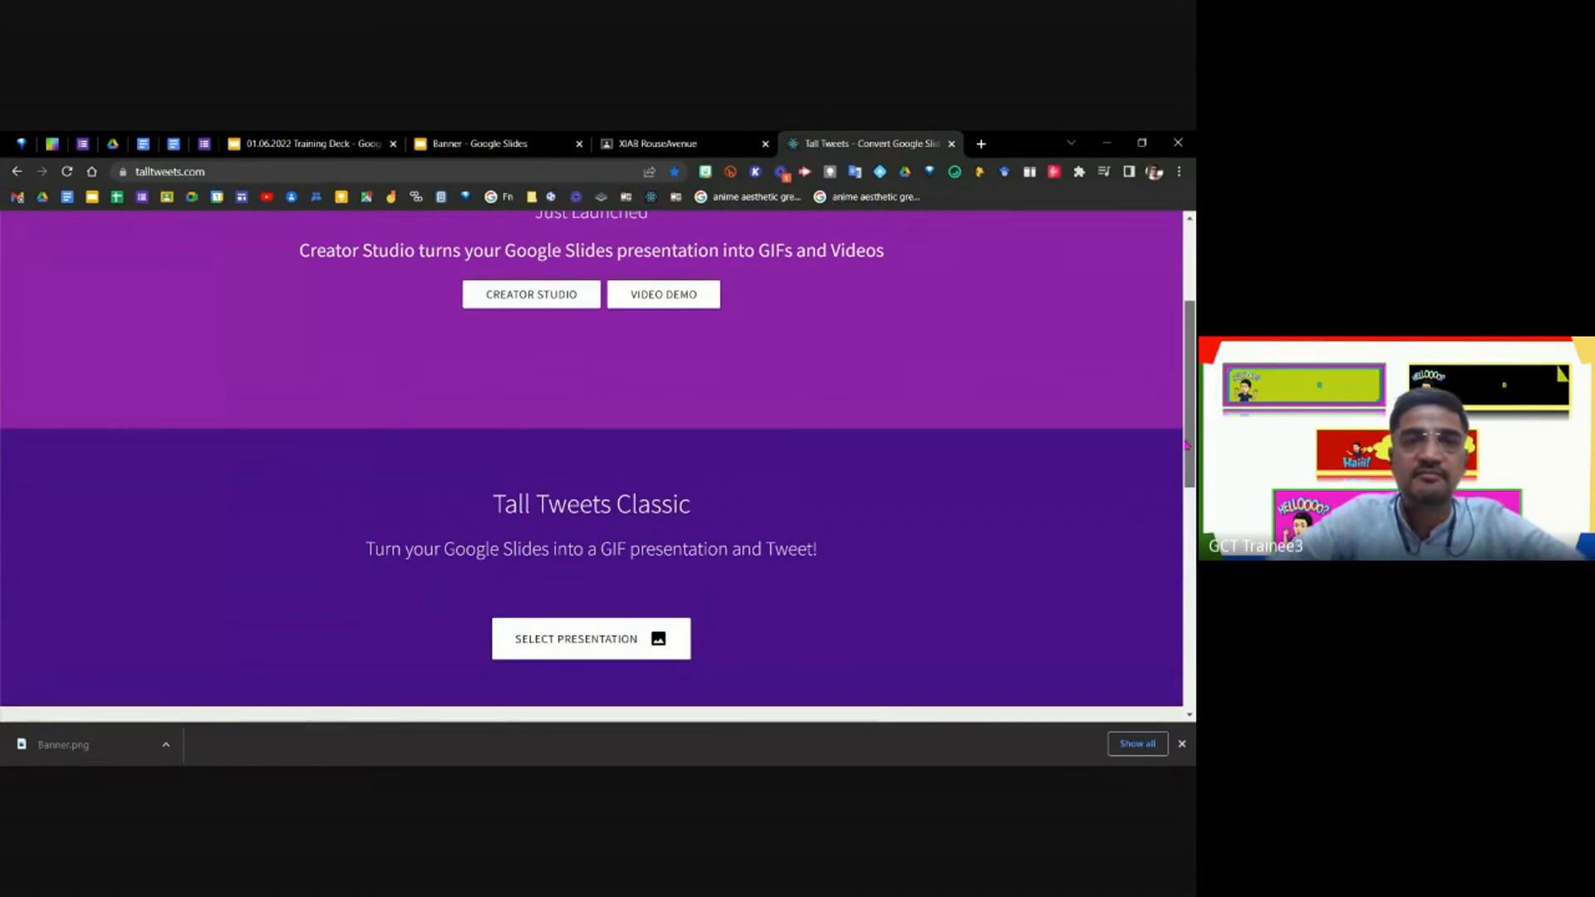
{"action": "left_click", "coordinate": [515, 148]}
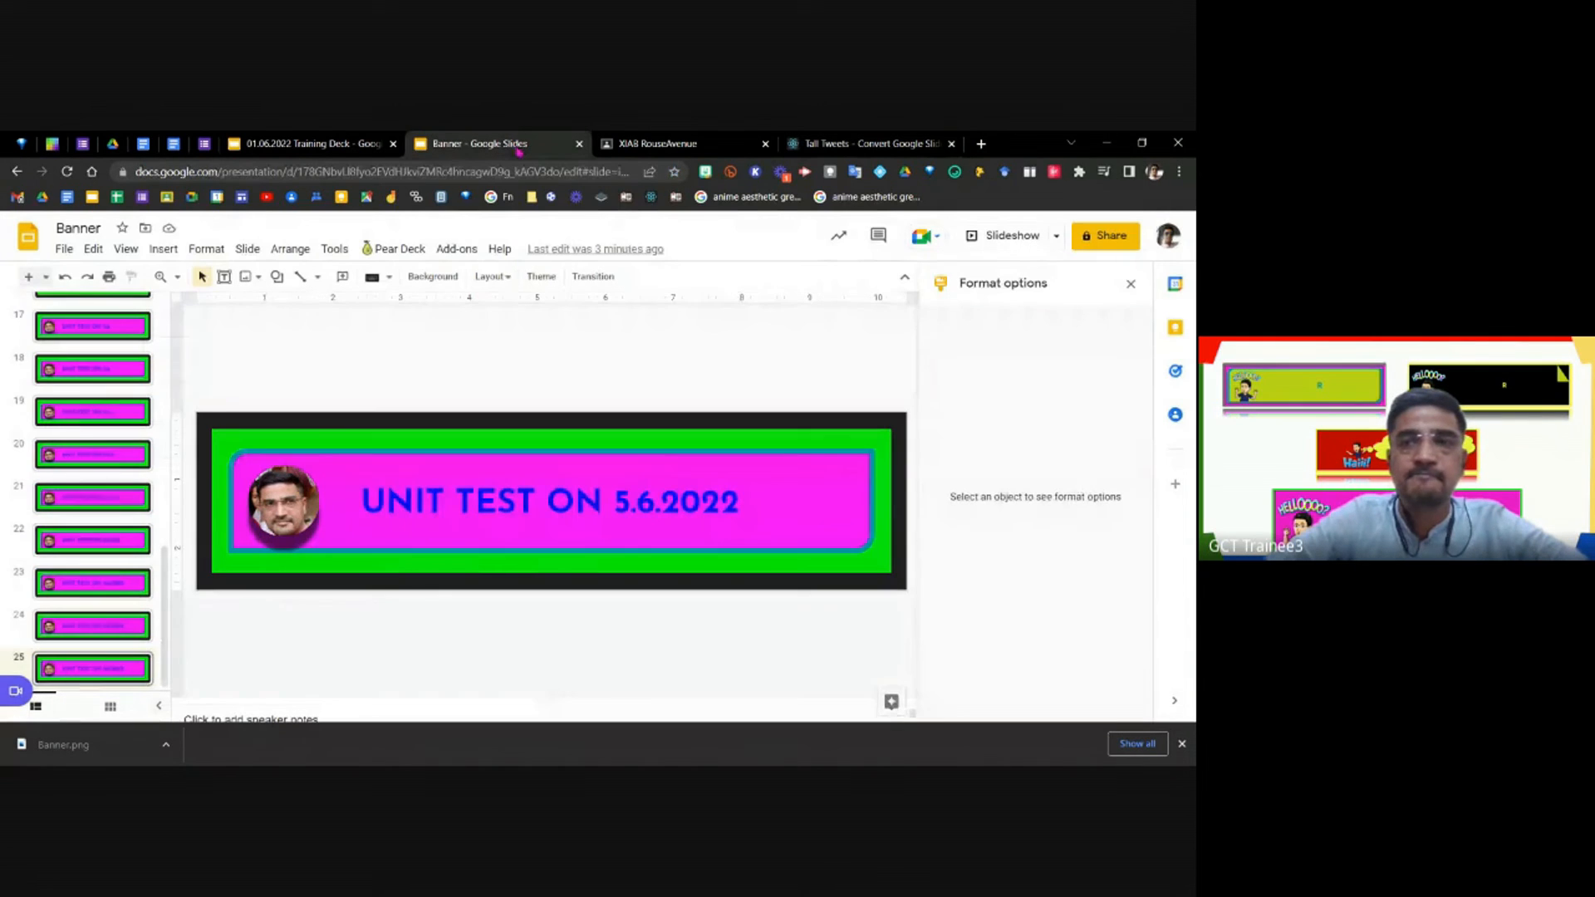
{"action": "left_click", "coordinate": [814, 145]}
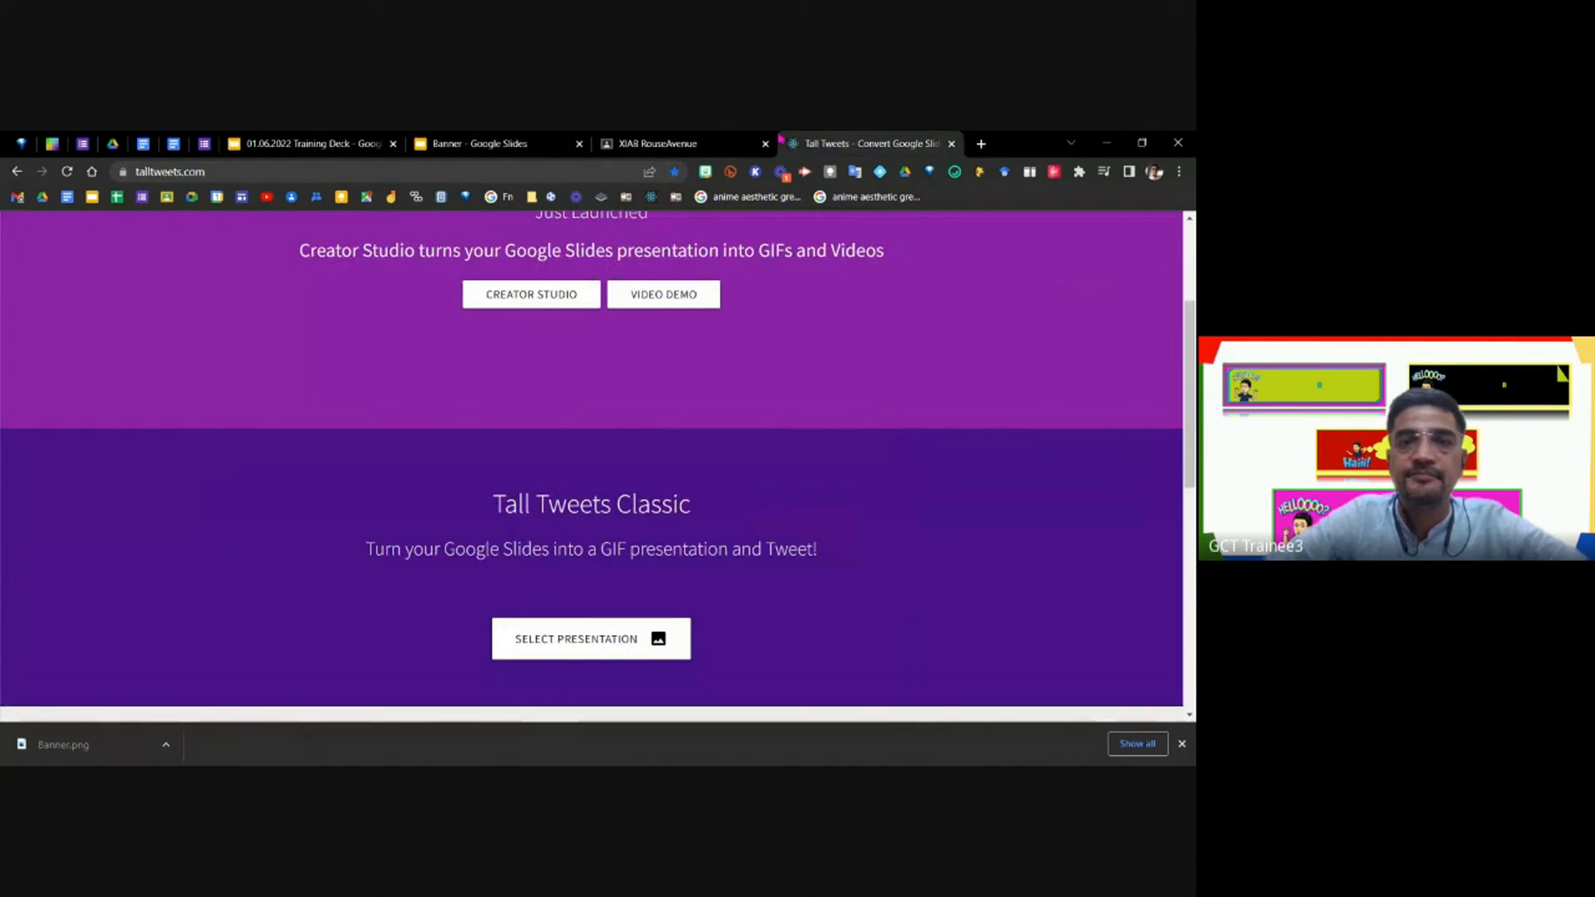
{"action": "scroll", "coordinate": [591, 465], "scroll_direction": "down", "scroll_amount": 1}
{"action": "scroll", "coordinate": [592, 466], "scroll_direction": "up", "scroll_amount": 4}
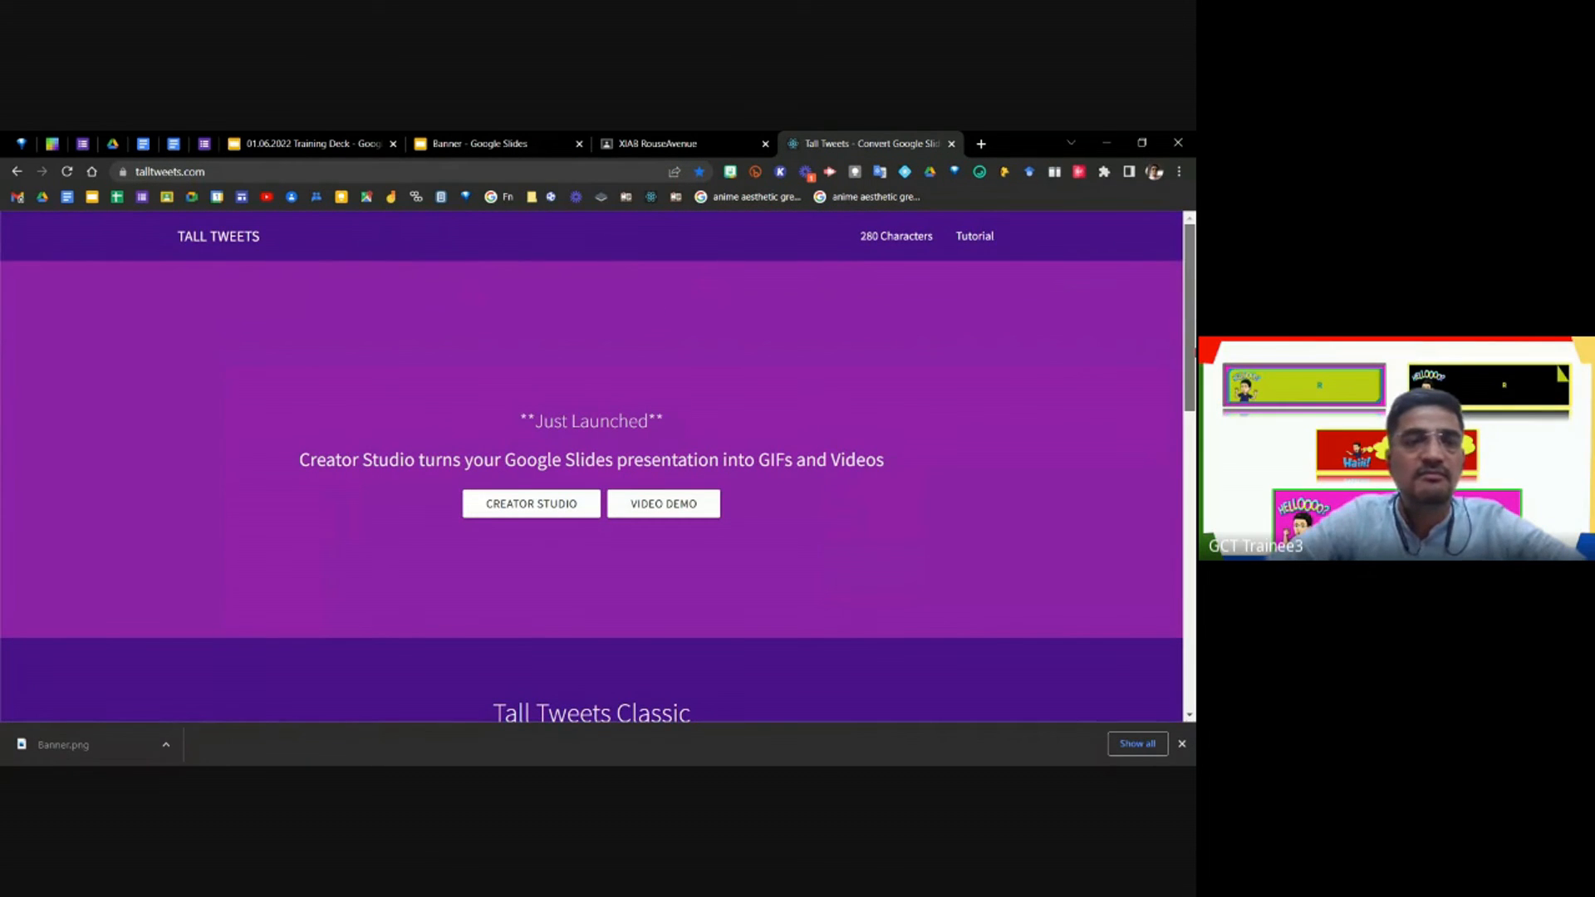
{"action": "scroll", "coordinate": [1172, 544], "scroll_direction": "down", "scroll_amount": 5}
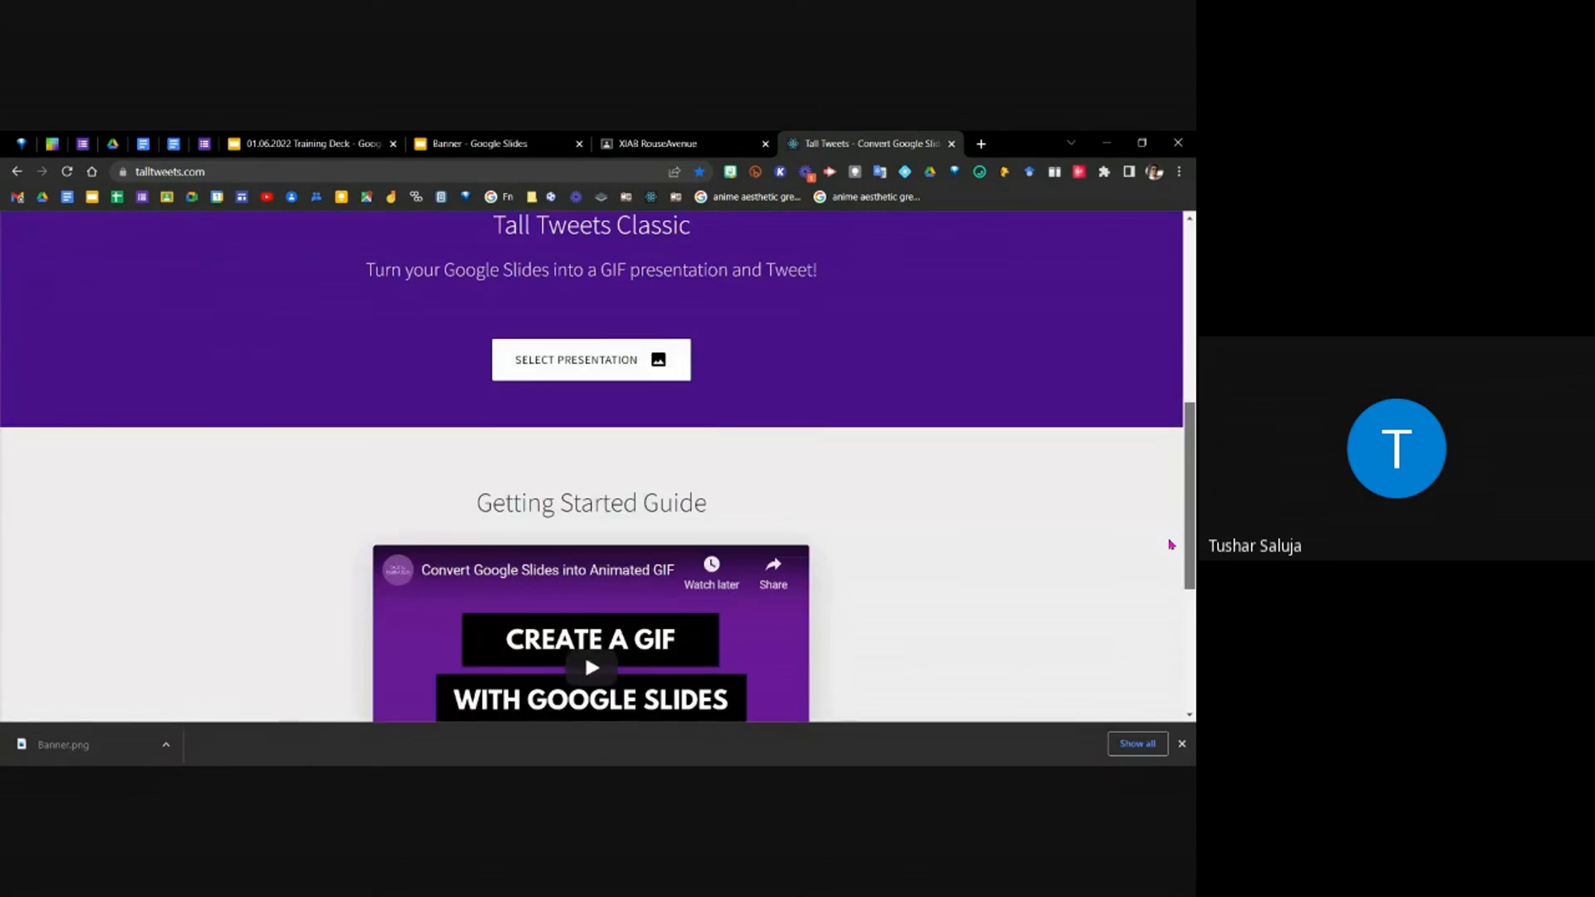
{"action": "scroll", "coordinate": [1170, 548], "scroll_direction": "down", "scroll_amount": 3}
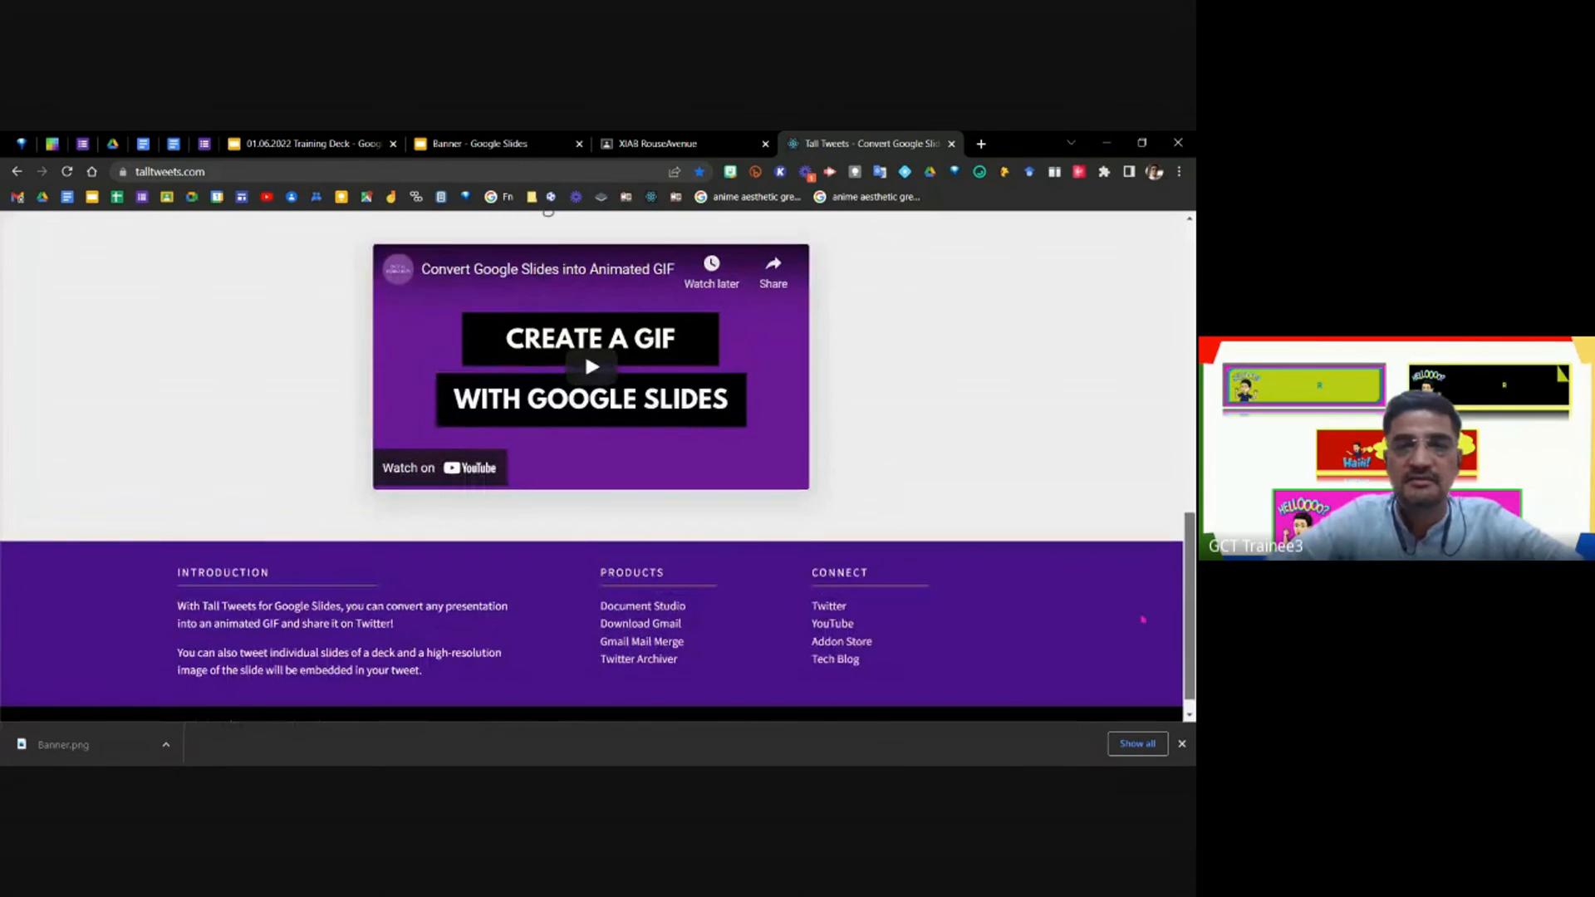
{"action": "scroll", "coordinate": [1143, 619], "scroll_direction": "up", "scroll_amount": 6}
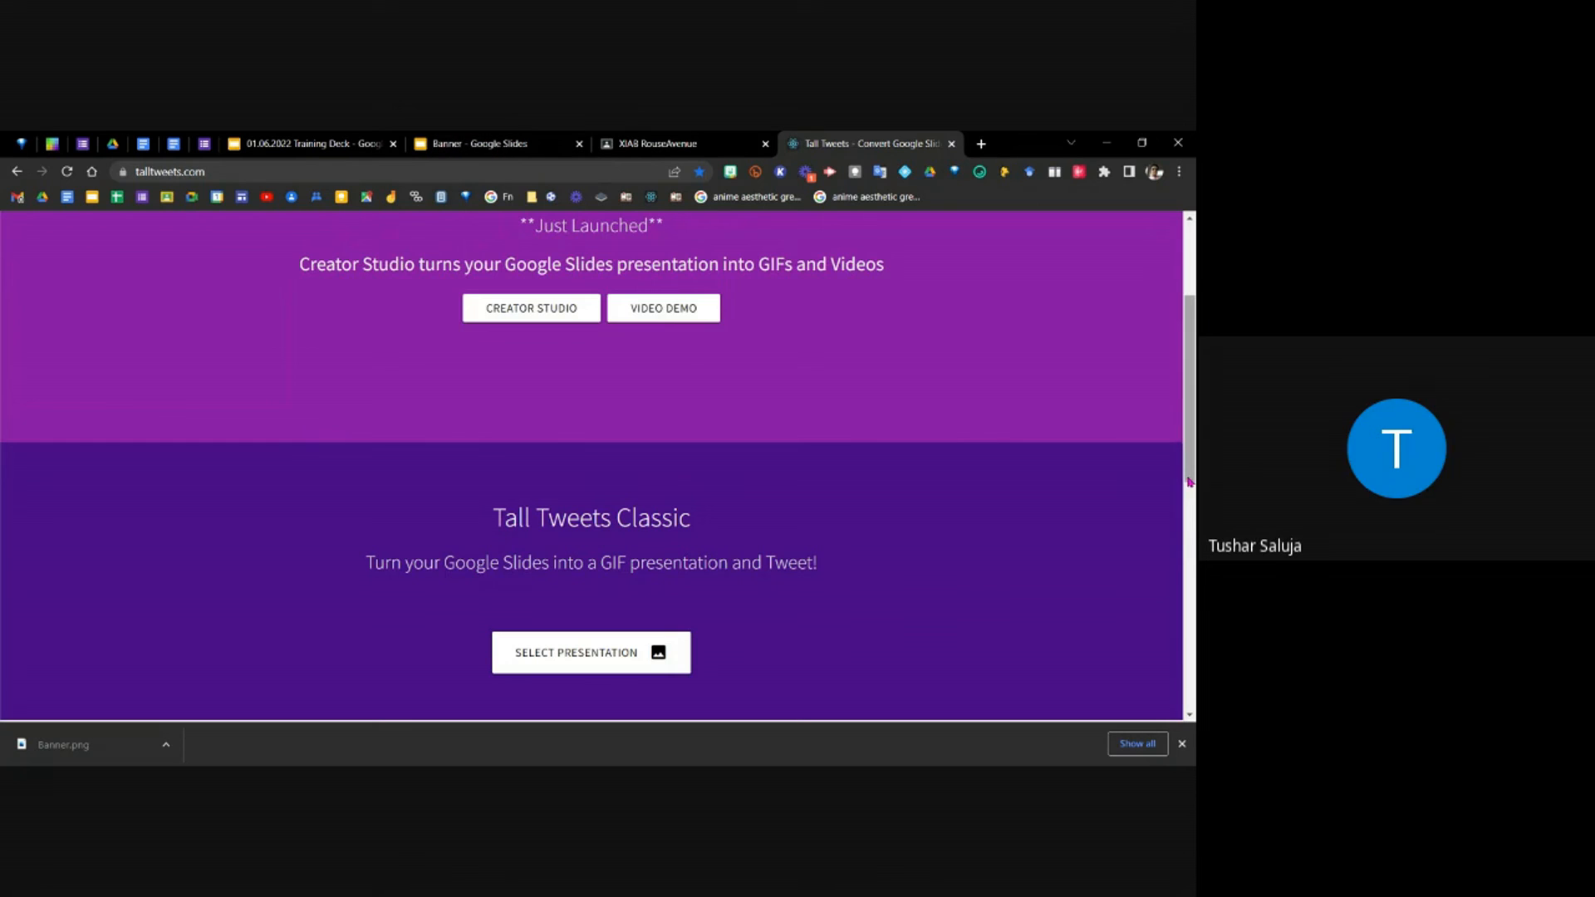
{"action": "scroll", "coordinate": [592, 465], "scroll_direction": "up", "scroll_amount": 3}
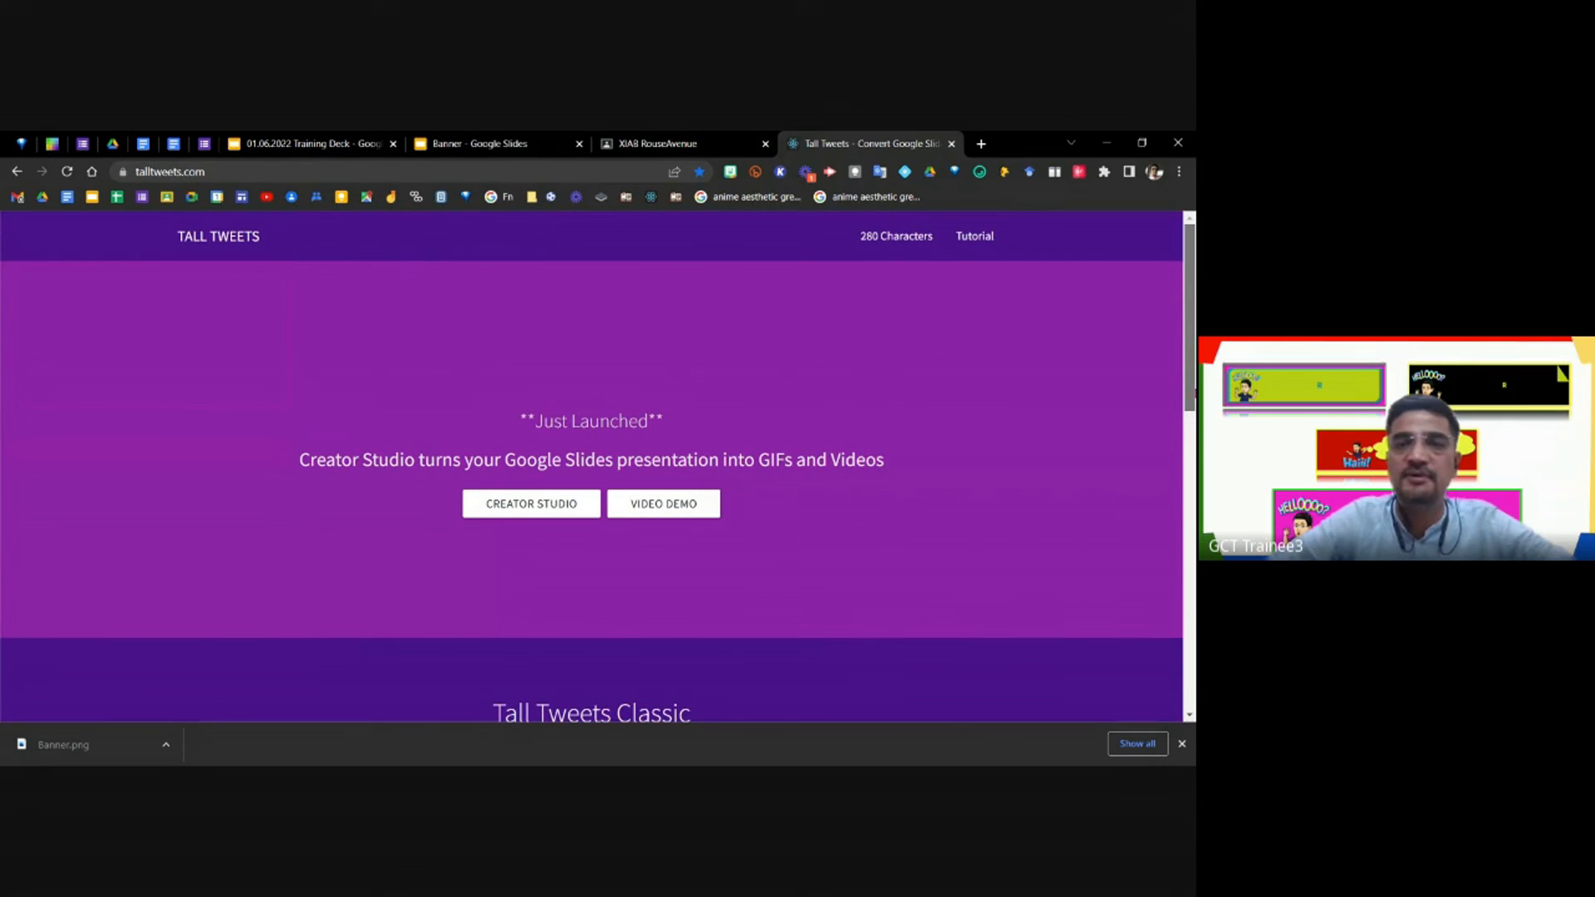
{"action": "scroll", "coordinate": [591, 465], "scroll_direction": "down", "scroll_amount": 3}
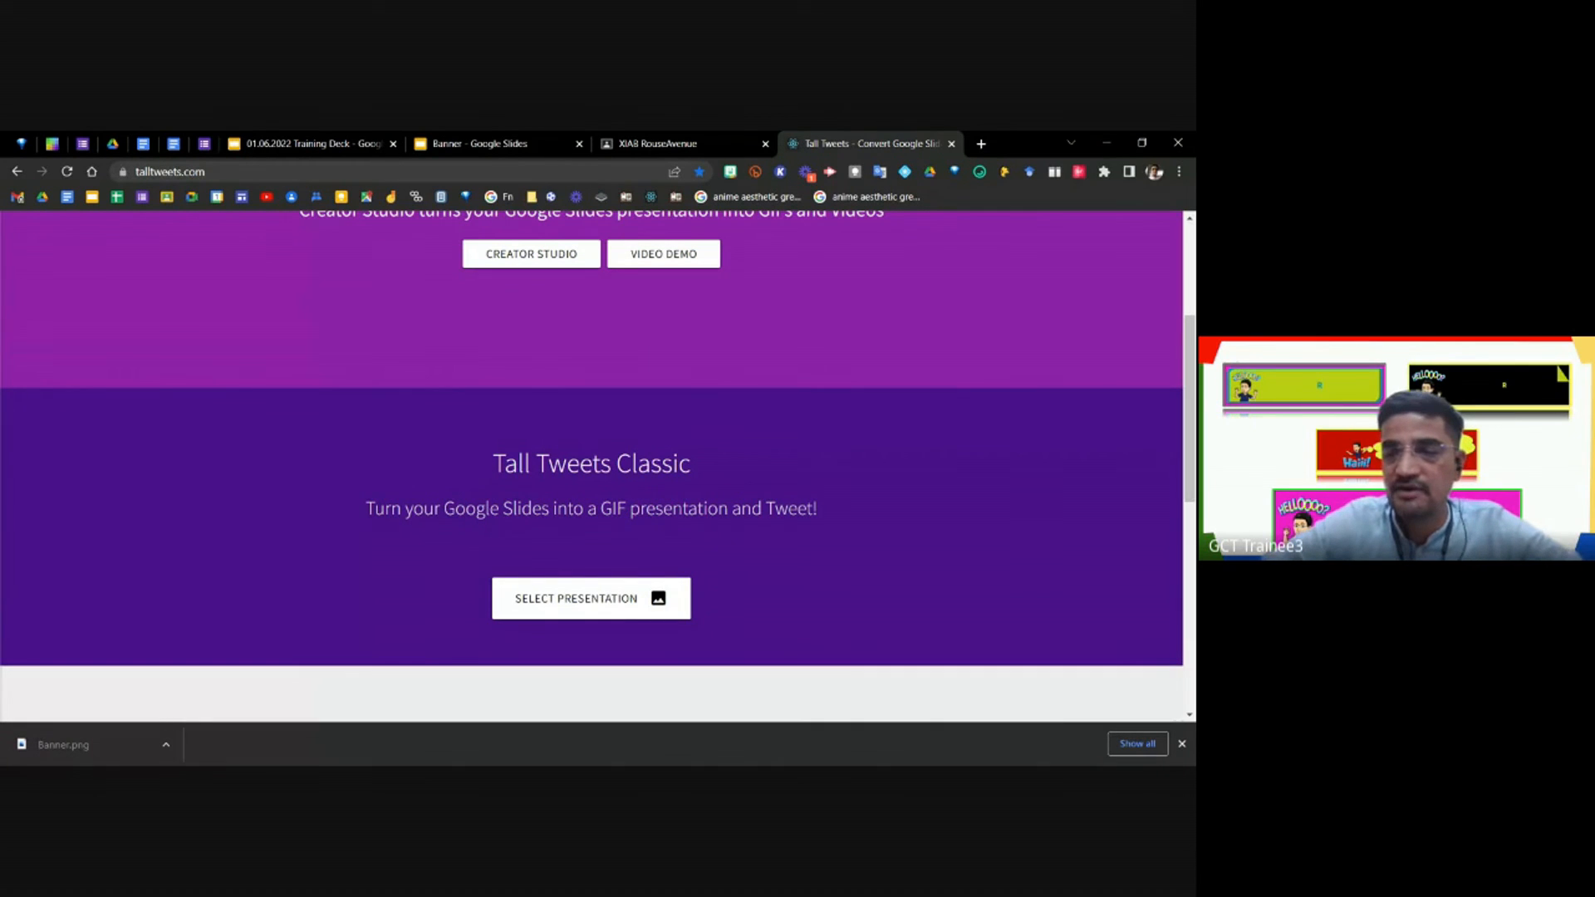
{"action": "left_click", "coordinate": [1182, 745]}
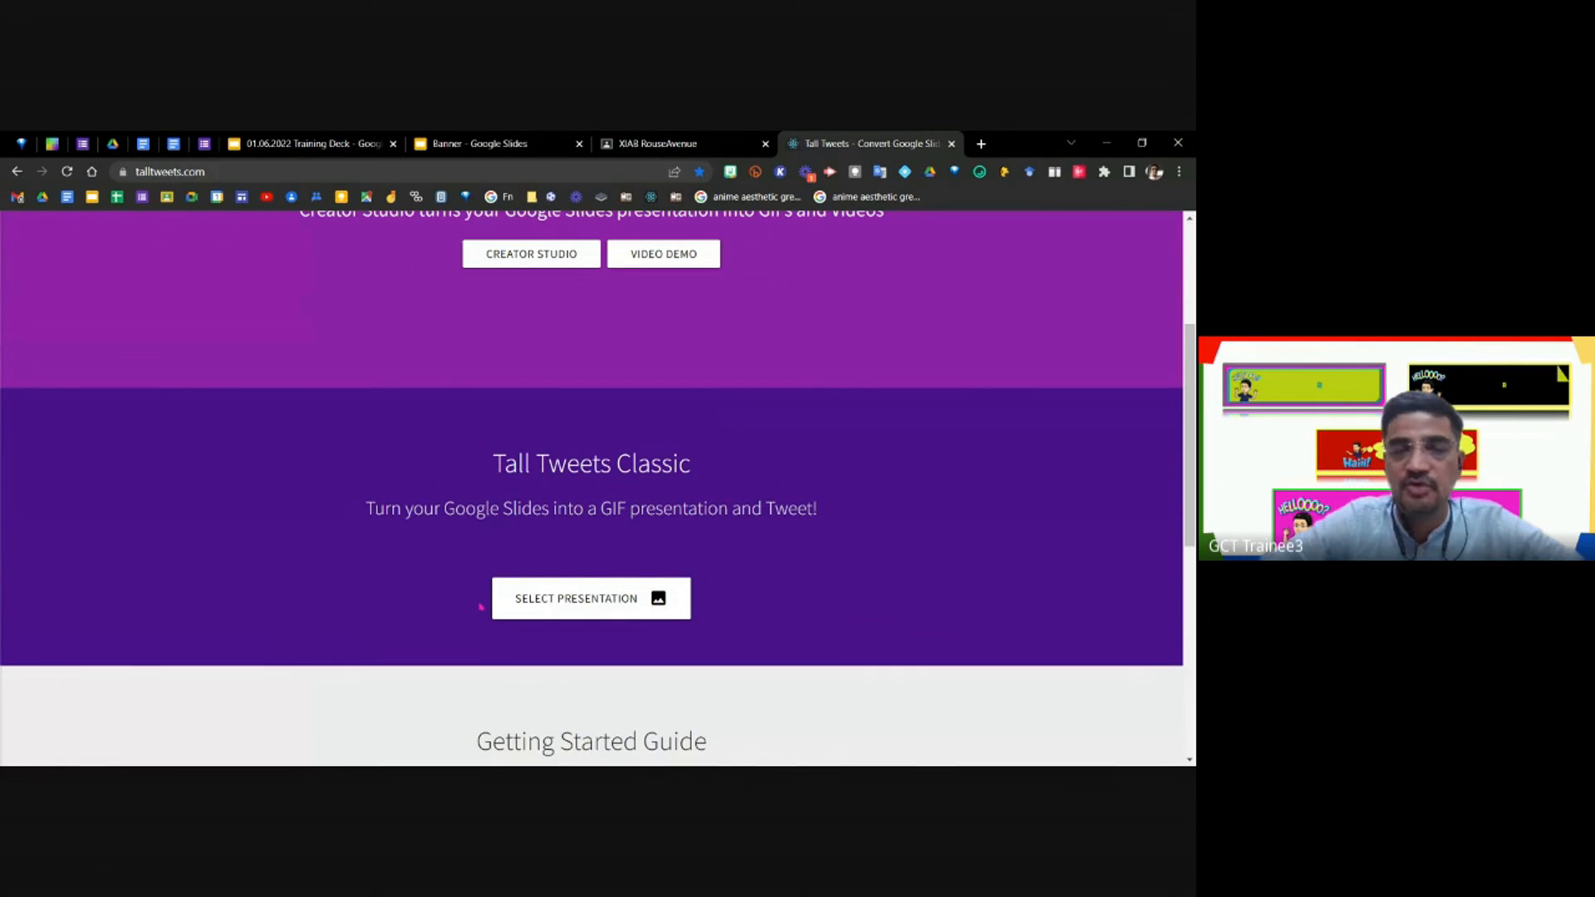
{"action": "left_click", "coordinate": [588, 606]}
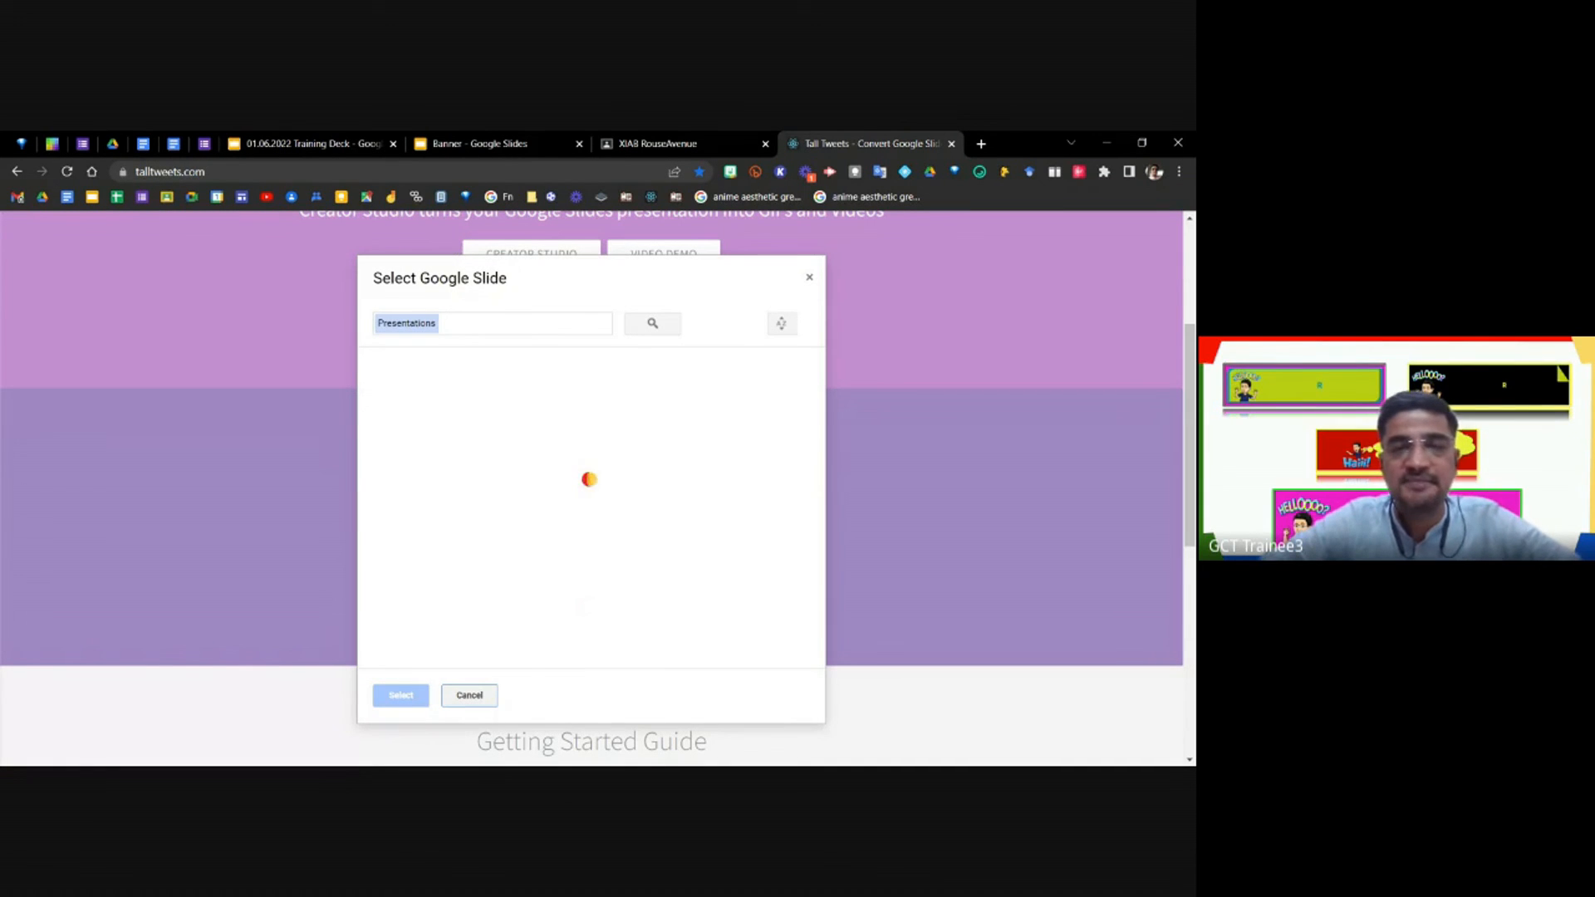
{"action": "left_click", "coordinate": [467, 696]}
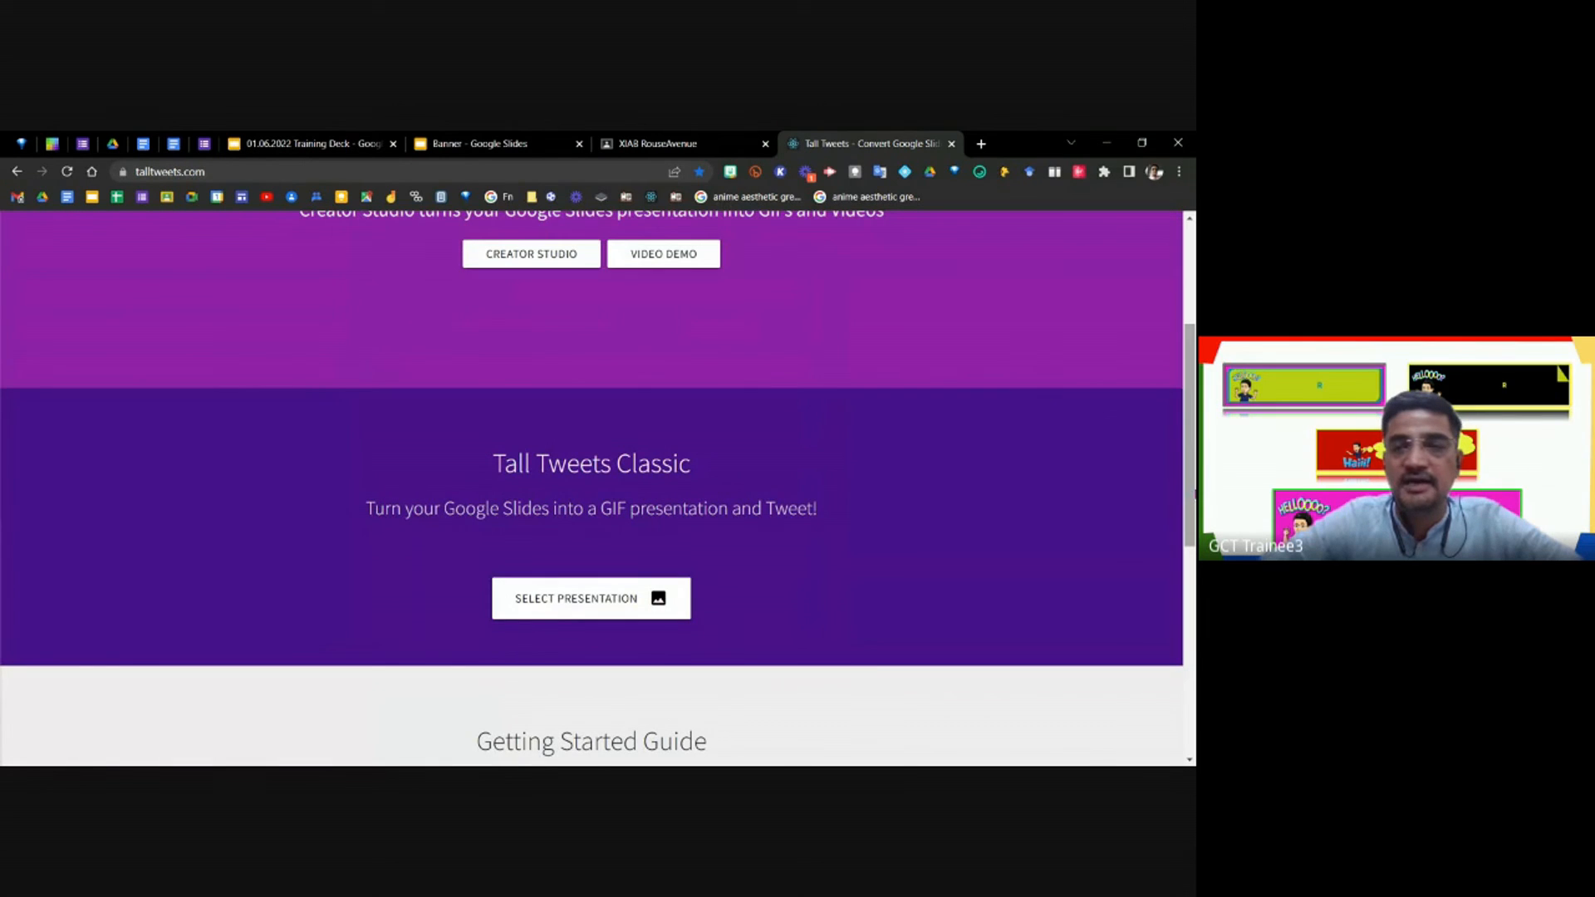
{"action": "scroll", "coordinate": [690, 525], "scroll_direction": "up", "scroll_amount": 3}
{"action": "scroll", "coordinate": [592, 490], "scroll_direction": "down", "scroll_amount": 2}
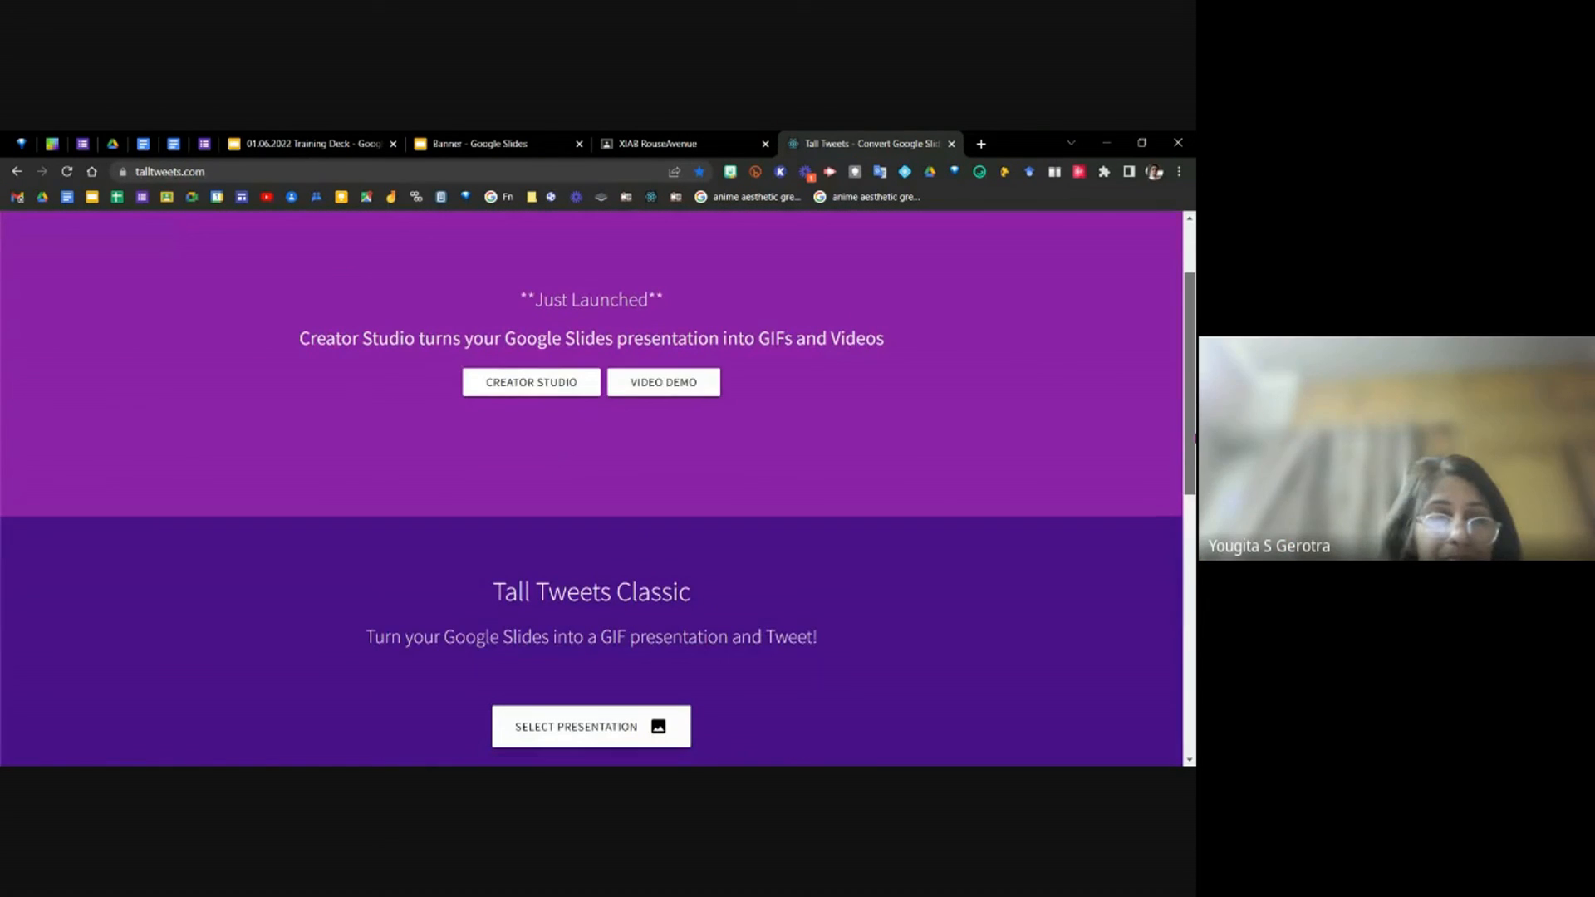
{"action": "left_click_drag", "start_coordinate": [1194, 457], "coordinate": [1194, 462]}
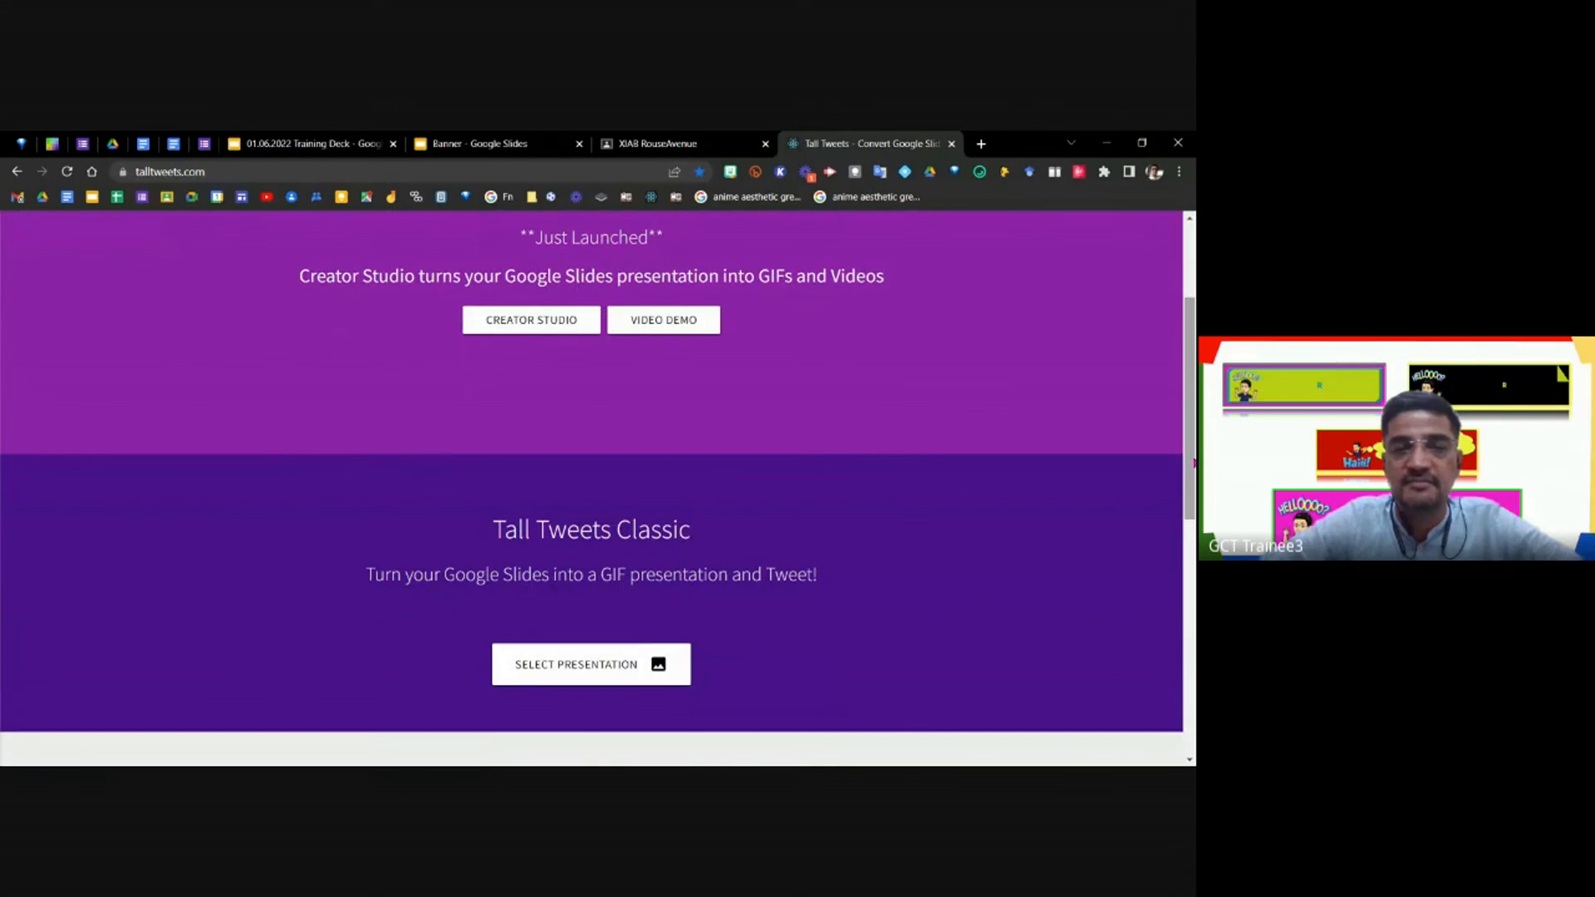
Choose the Banner presentation as the Google Slides source for the GIF in Tall Tweets Classic.
{"action": "left_click", "coordinate": [589, 668]}
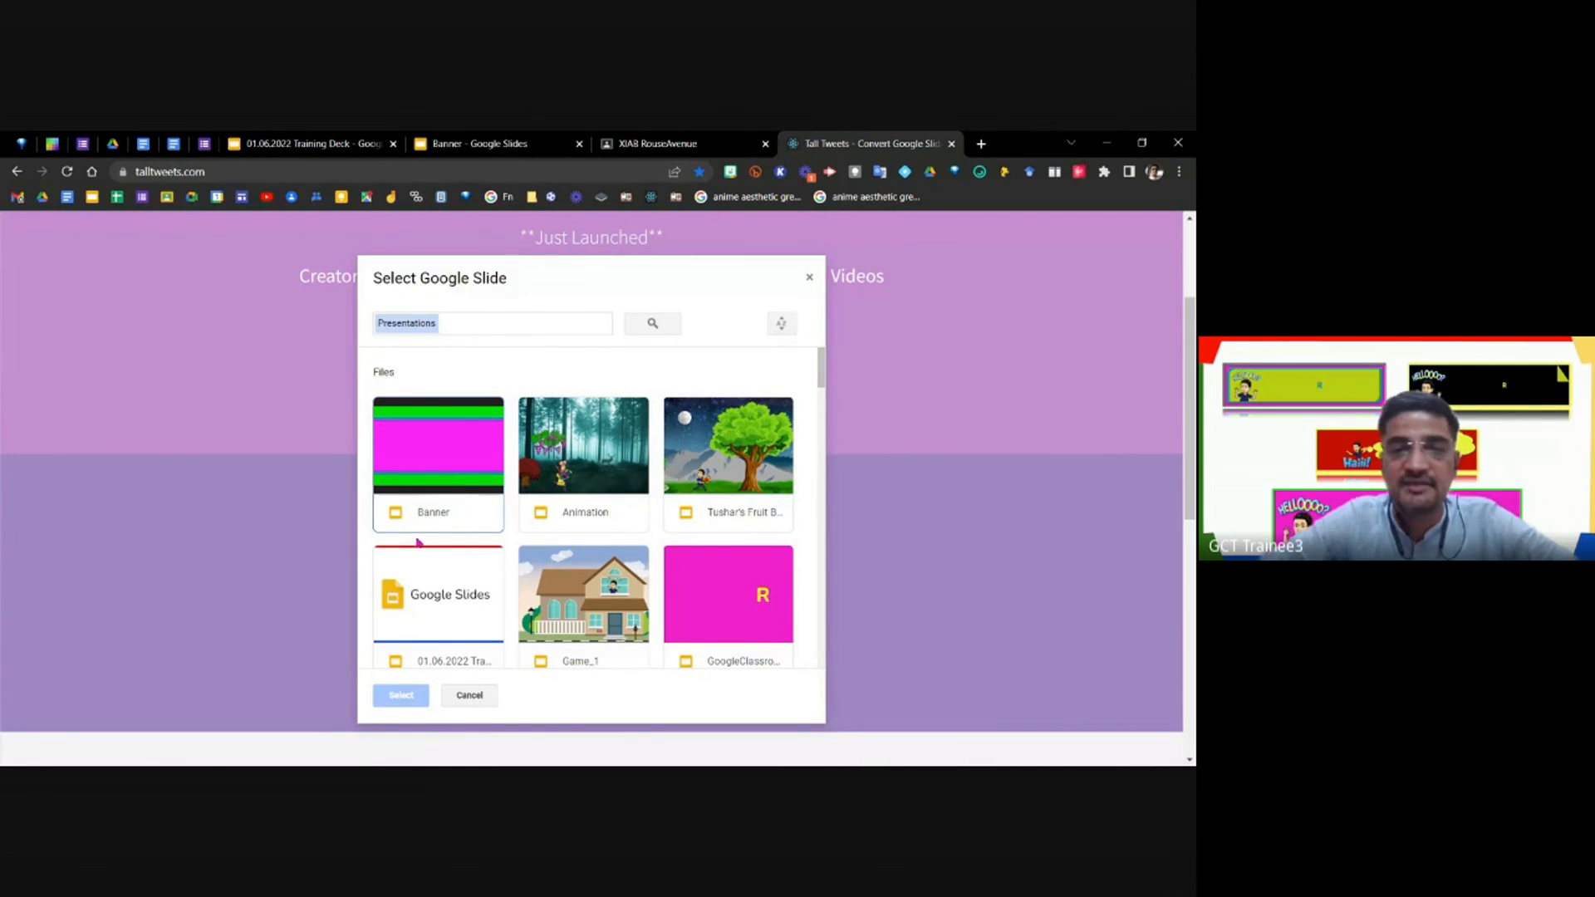
{"action": "left_click", "coordinate": [455, 484]}
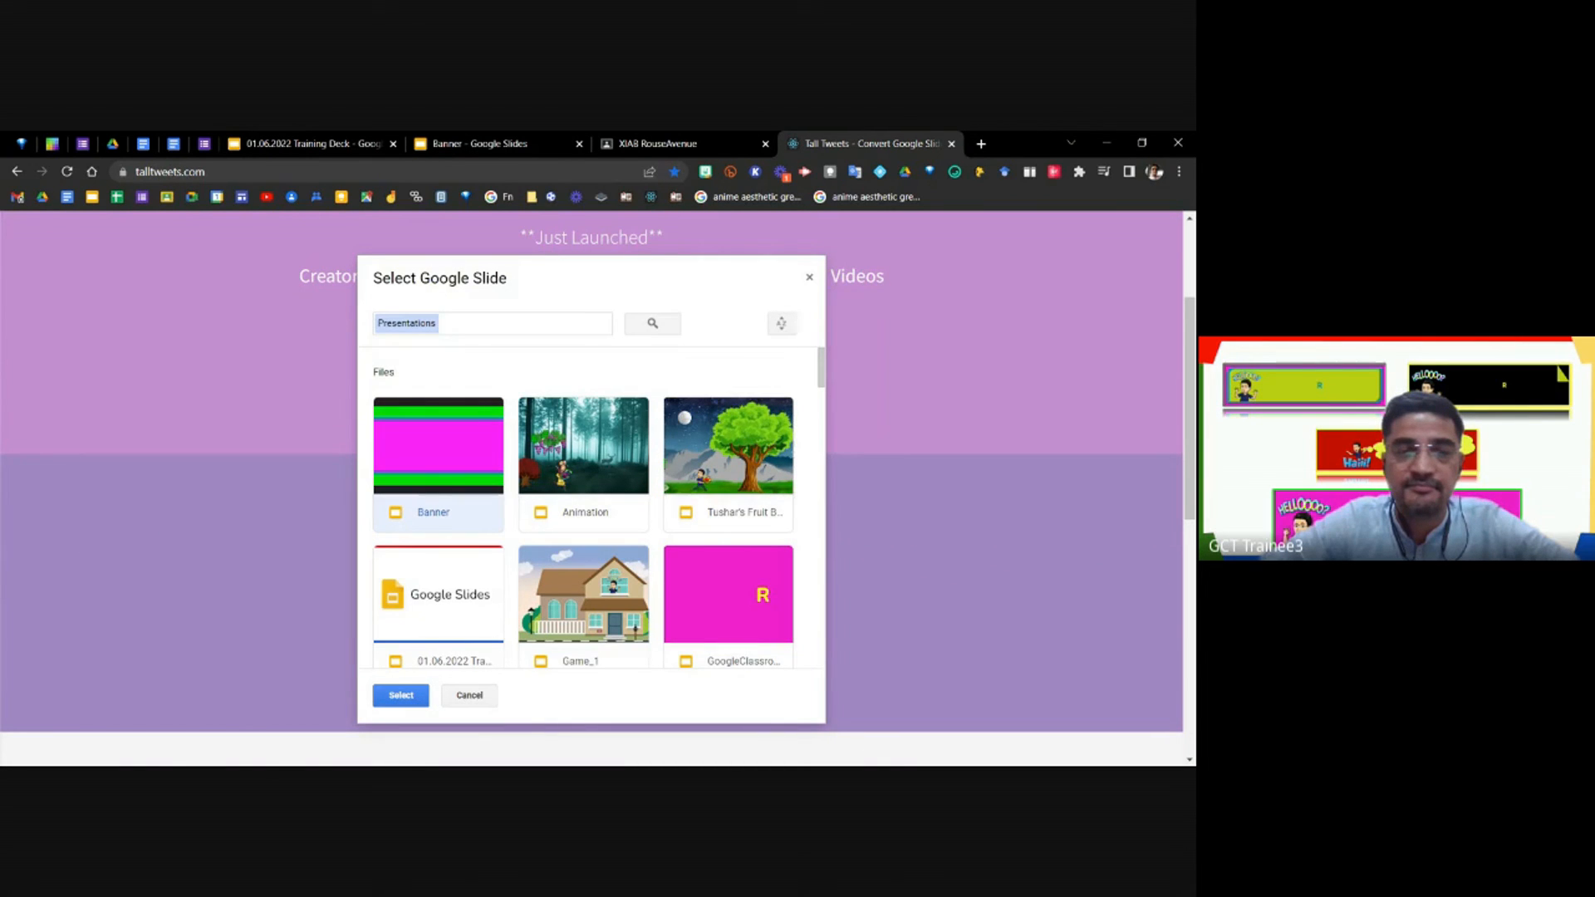
{"action": "left_click", "coordinate": [415, 701]}
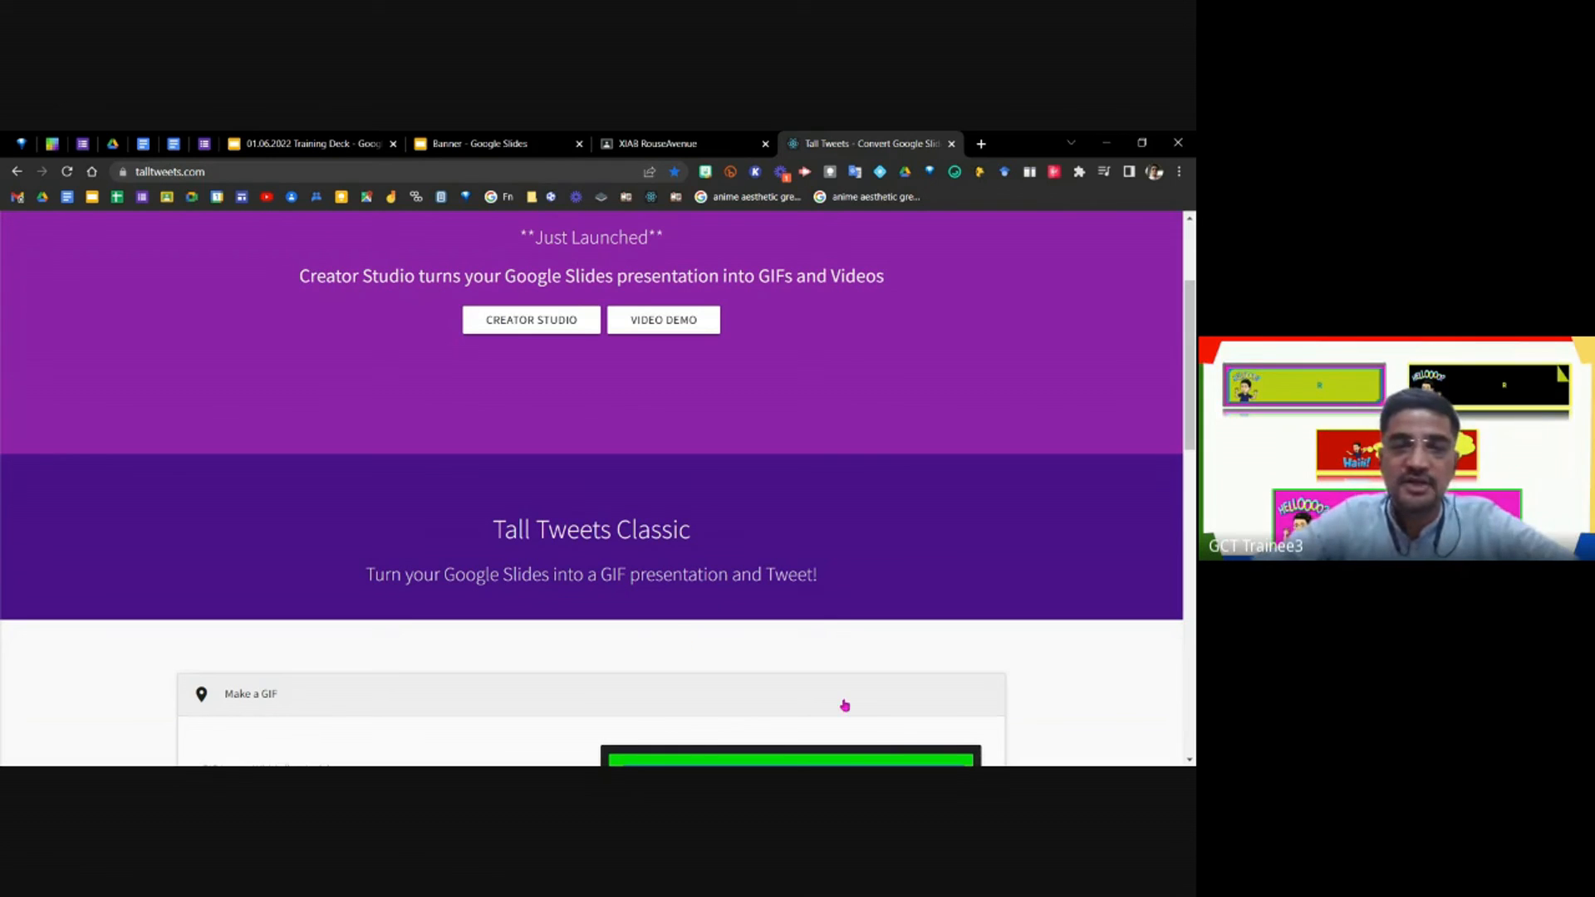
Examine the Make a GIF form's fields for image width, slide duration and sequence of slides.
{"action": "left_click_drag", "start_coordinate": [1194, 407], "coordinate": [1196, 501]}
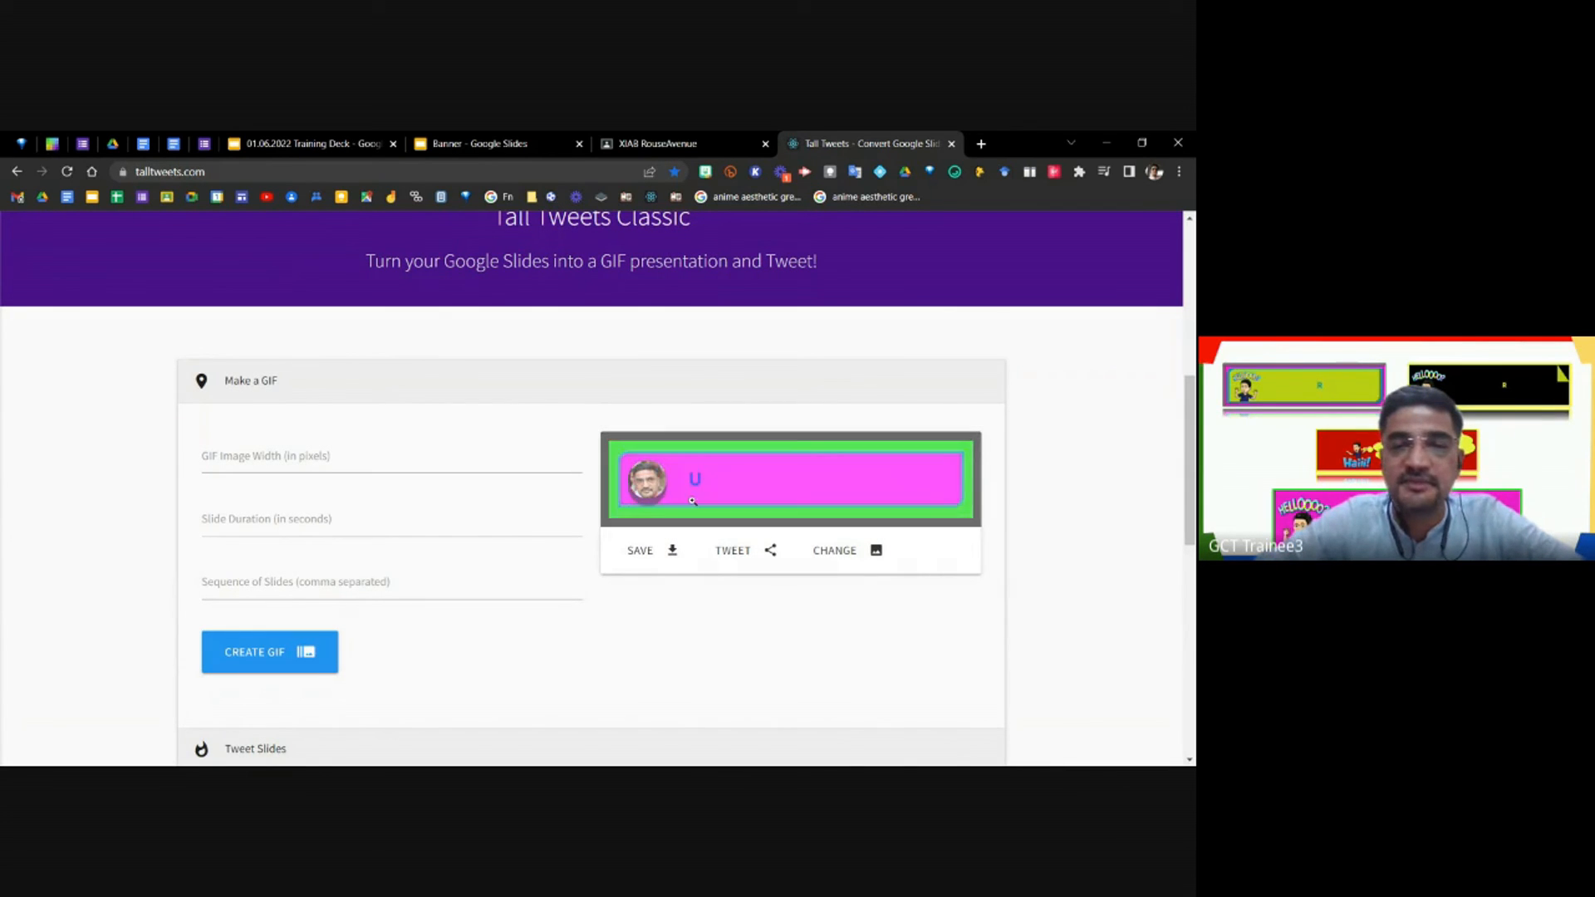
{"action": "left_click", "coordinate": [274, 459]}
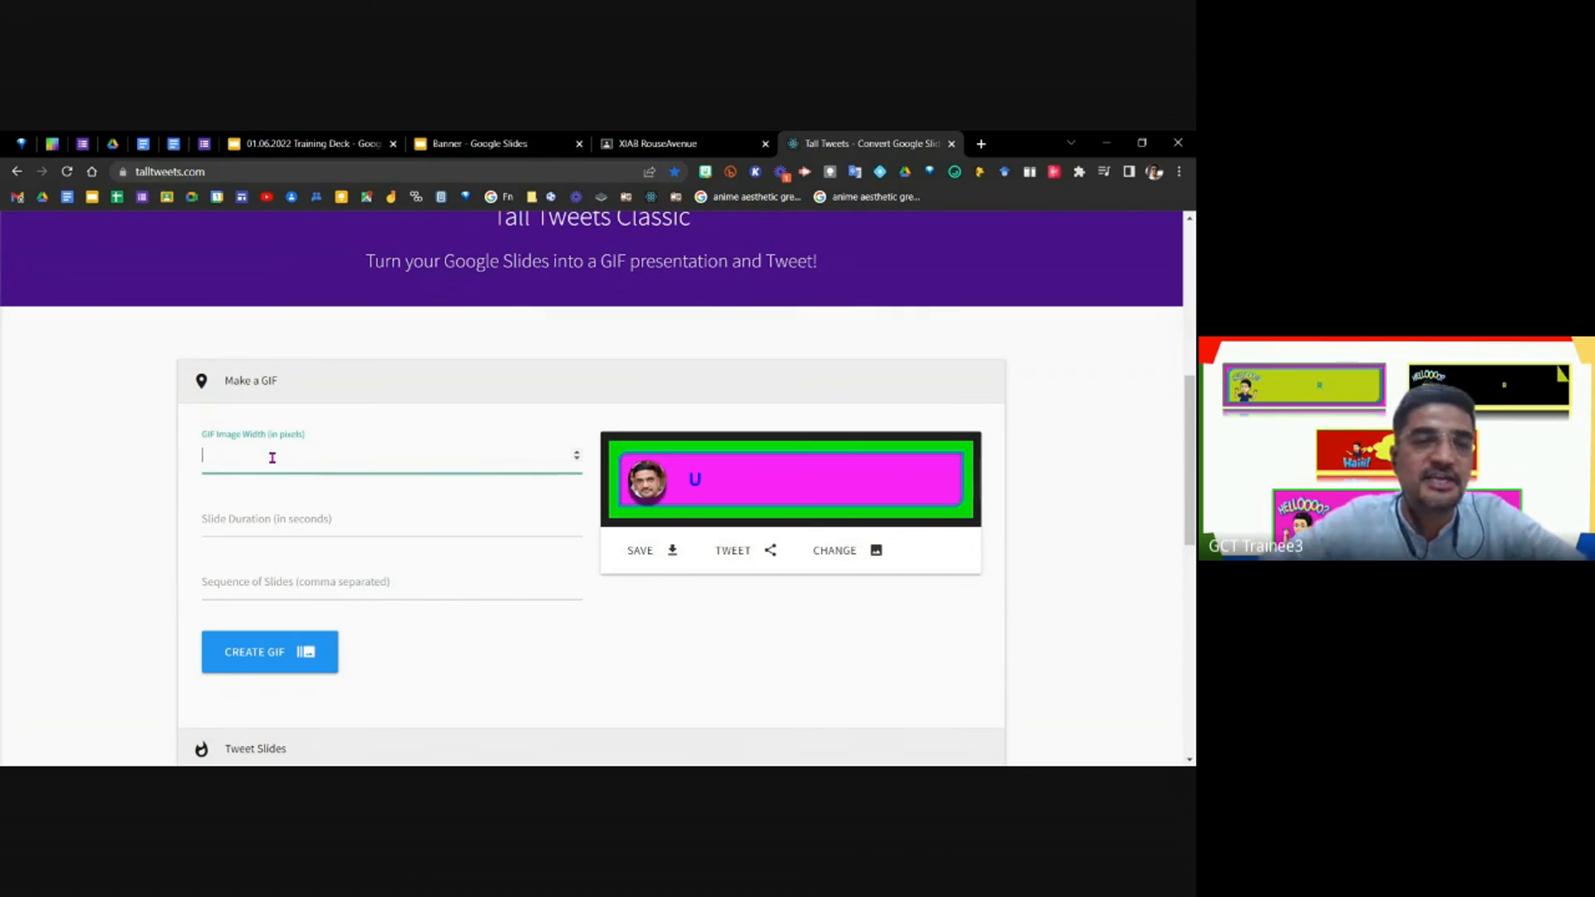
{"action": "left_click", "coordinate": [244, 517]}
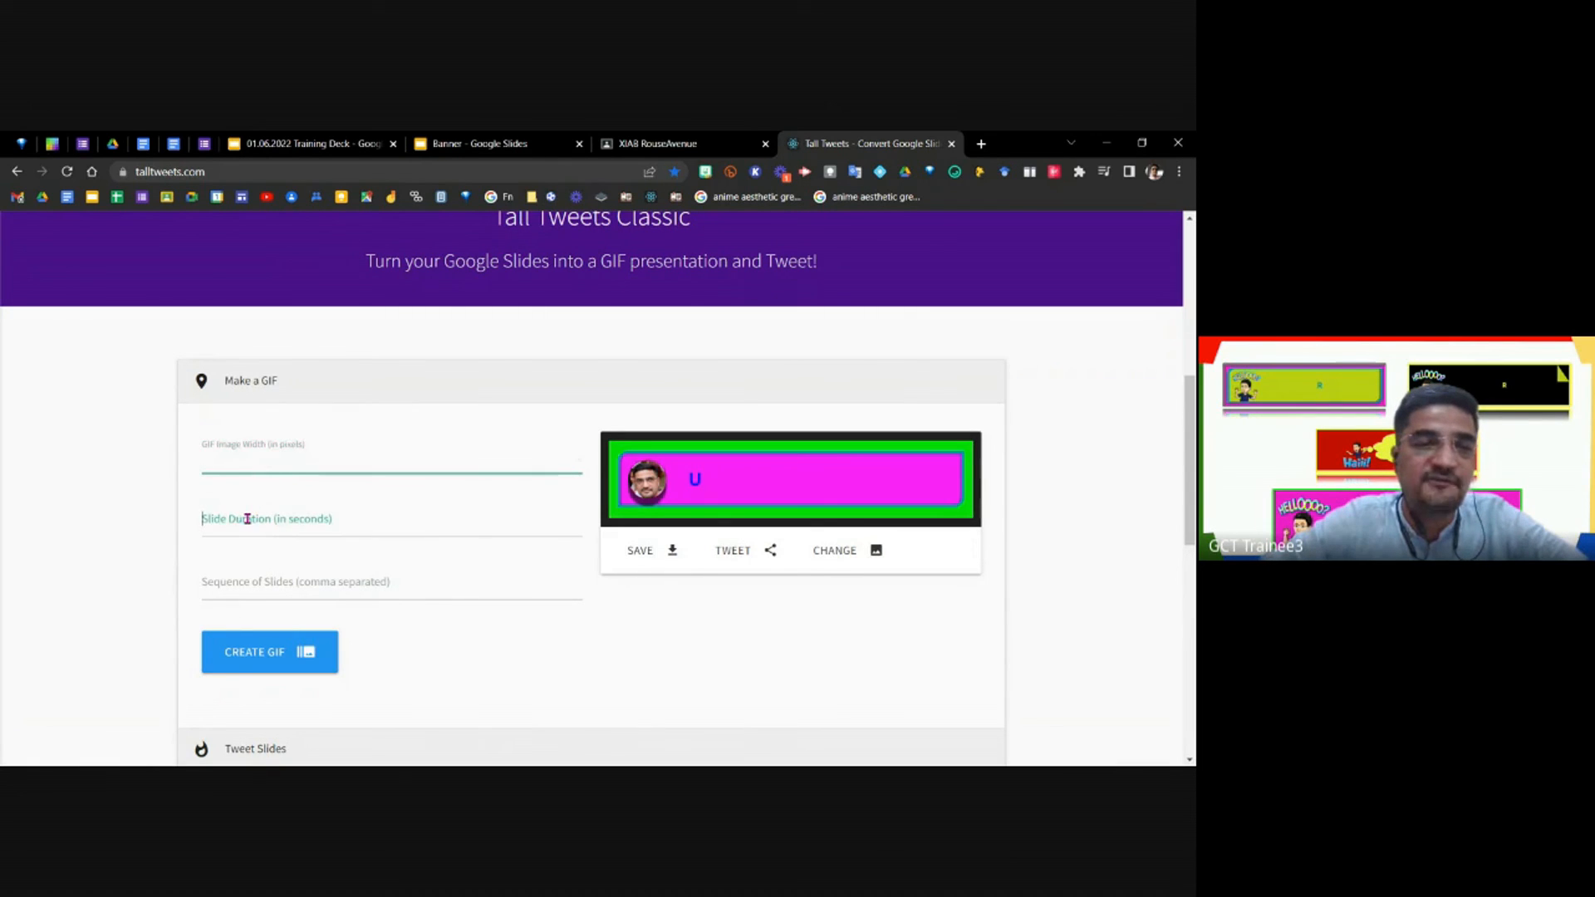
{"action": "left_click", "coordinate": [260, 465]}
{"action": "left_click", "coordinate": [250, 527]}
{"action": "left_click", "coordinate": [252, 578]}
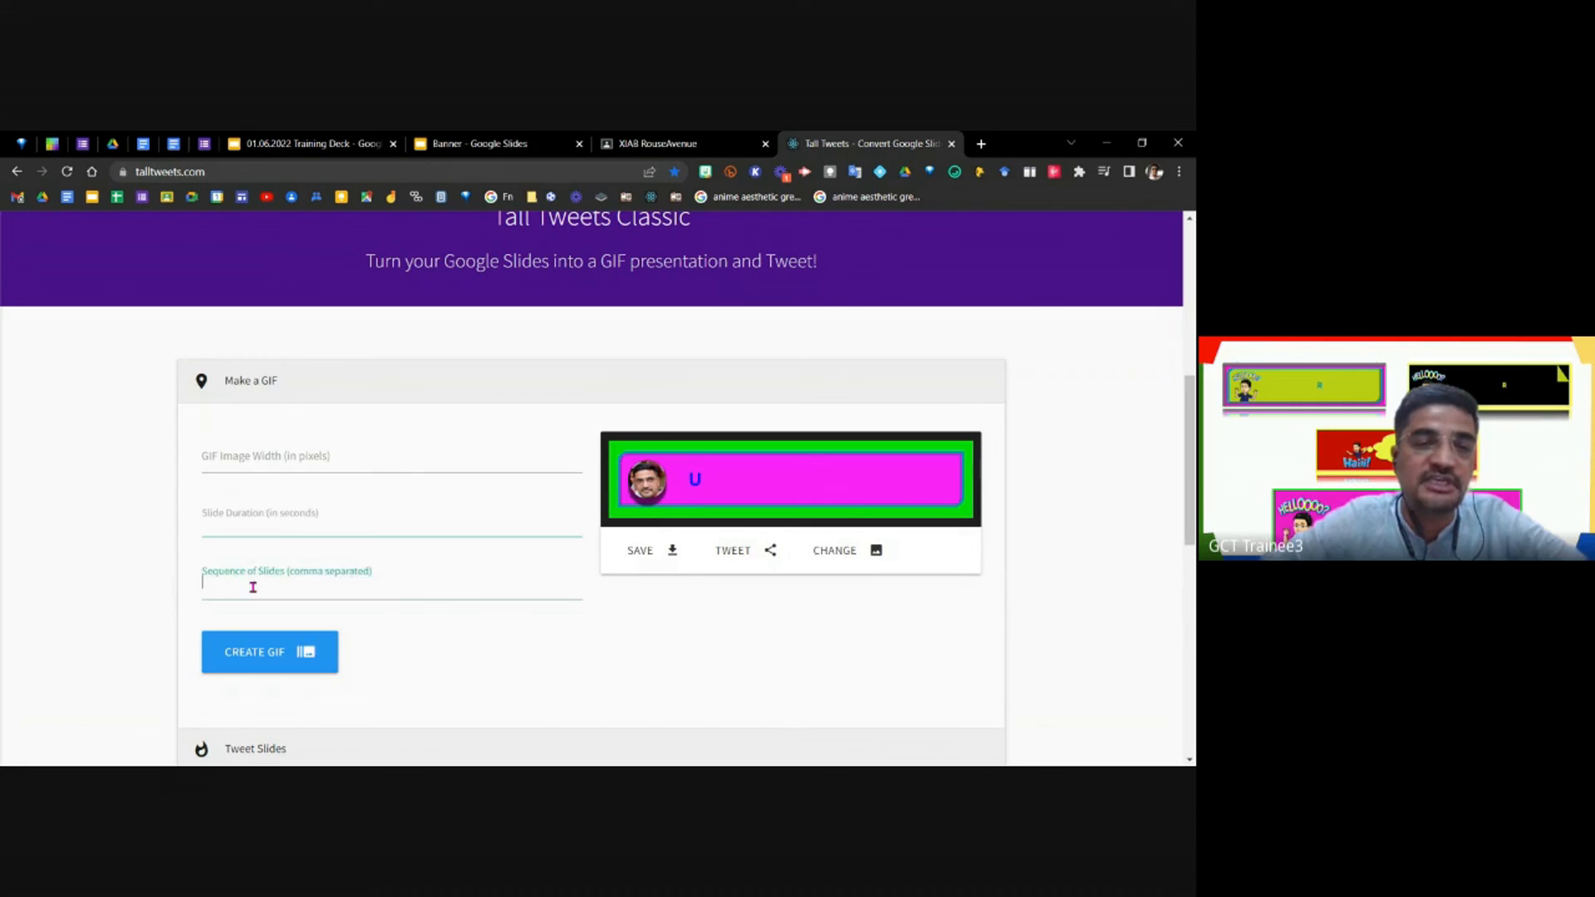
Set the GIF image width to 1200 pixels and the slide duration to .3 seconds.
{"action": "left_click", "coordinate": [287, 462]}
{"action": "type", "text": "1200"}
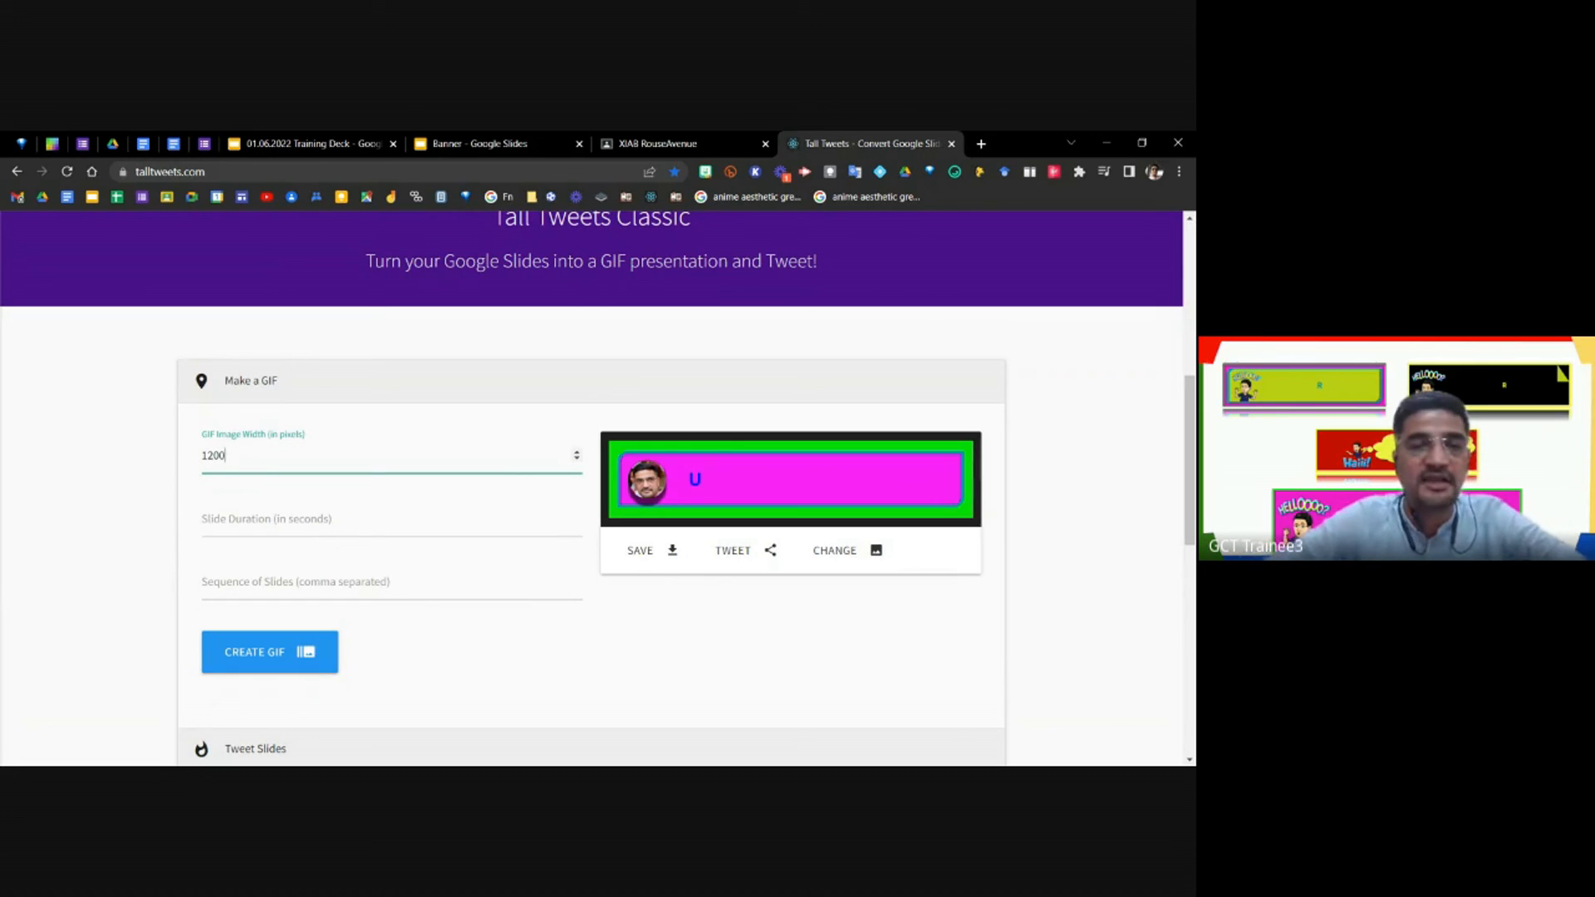
{"action": "left_click", "coordinate": [348, 517]}
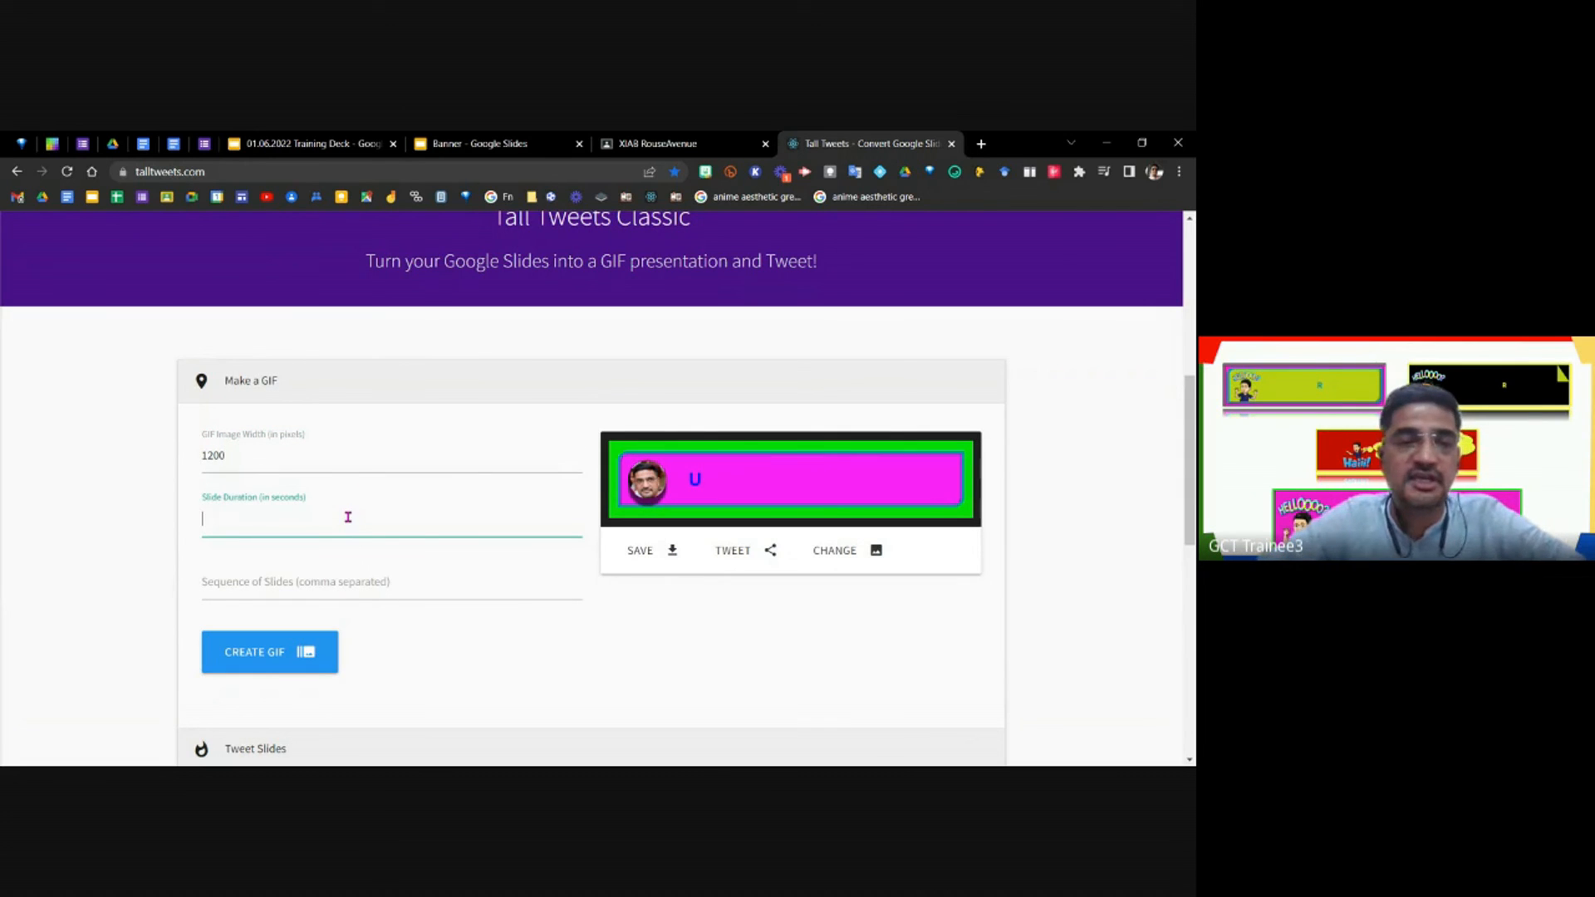
{"action": "left_click_drag", "start_coordinate": [236, 455], "coordinate": [202, 455]}
{"action": "left_click", "coordinate": [324, 519]}
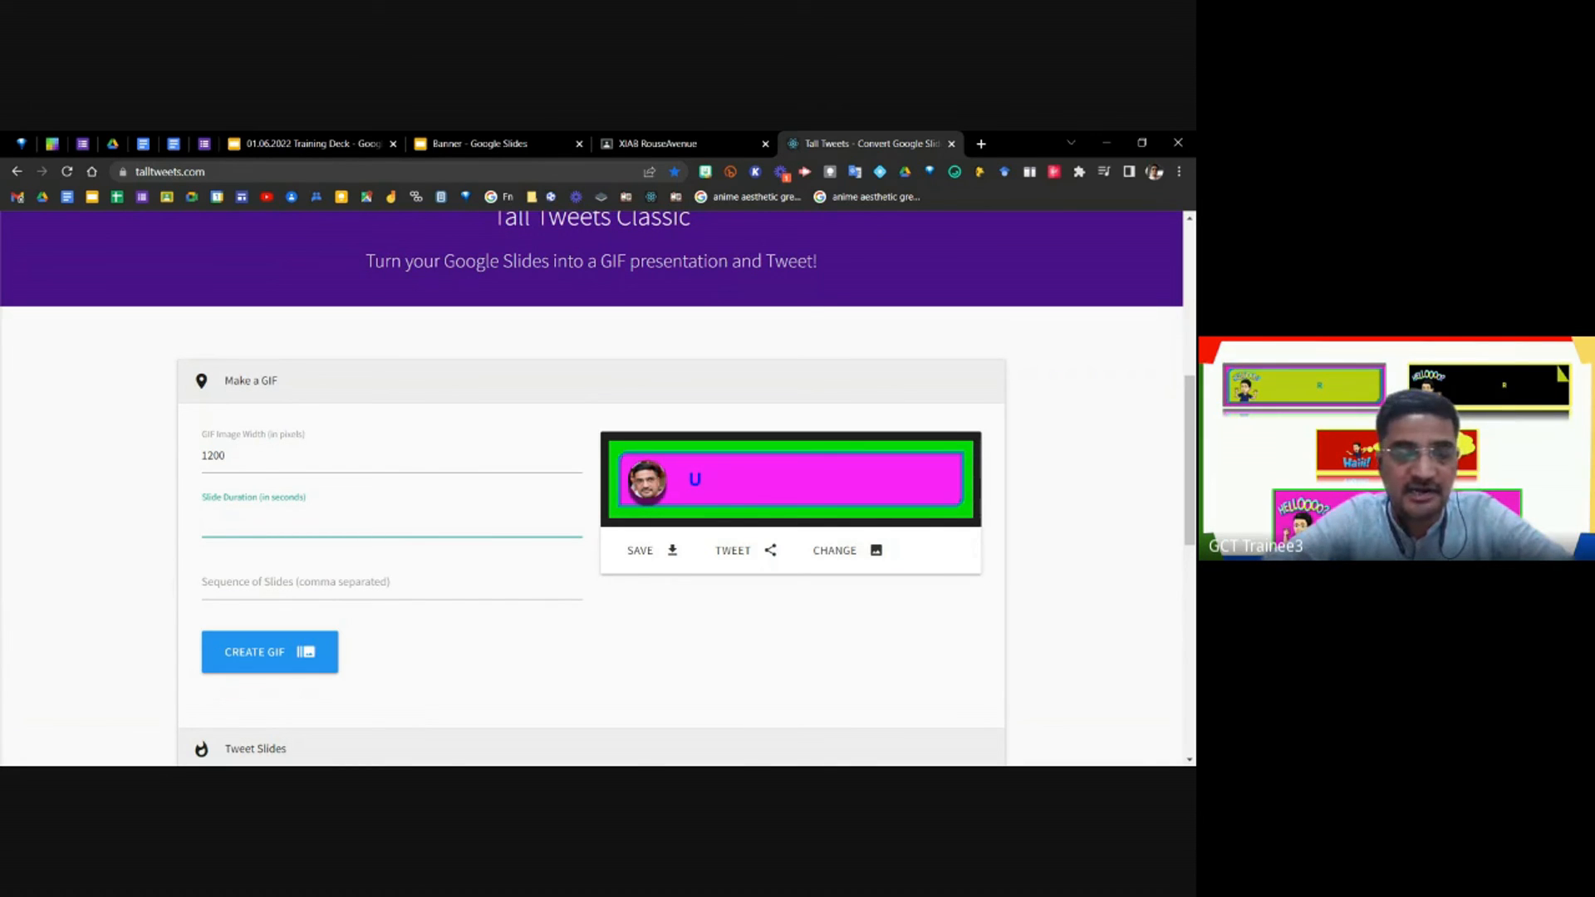
{"action": "type", "text": "3"}
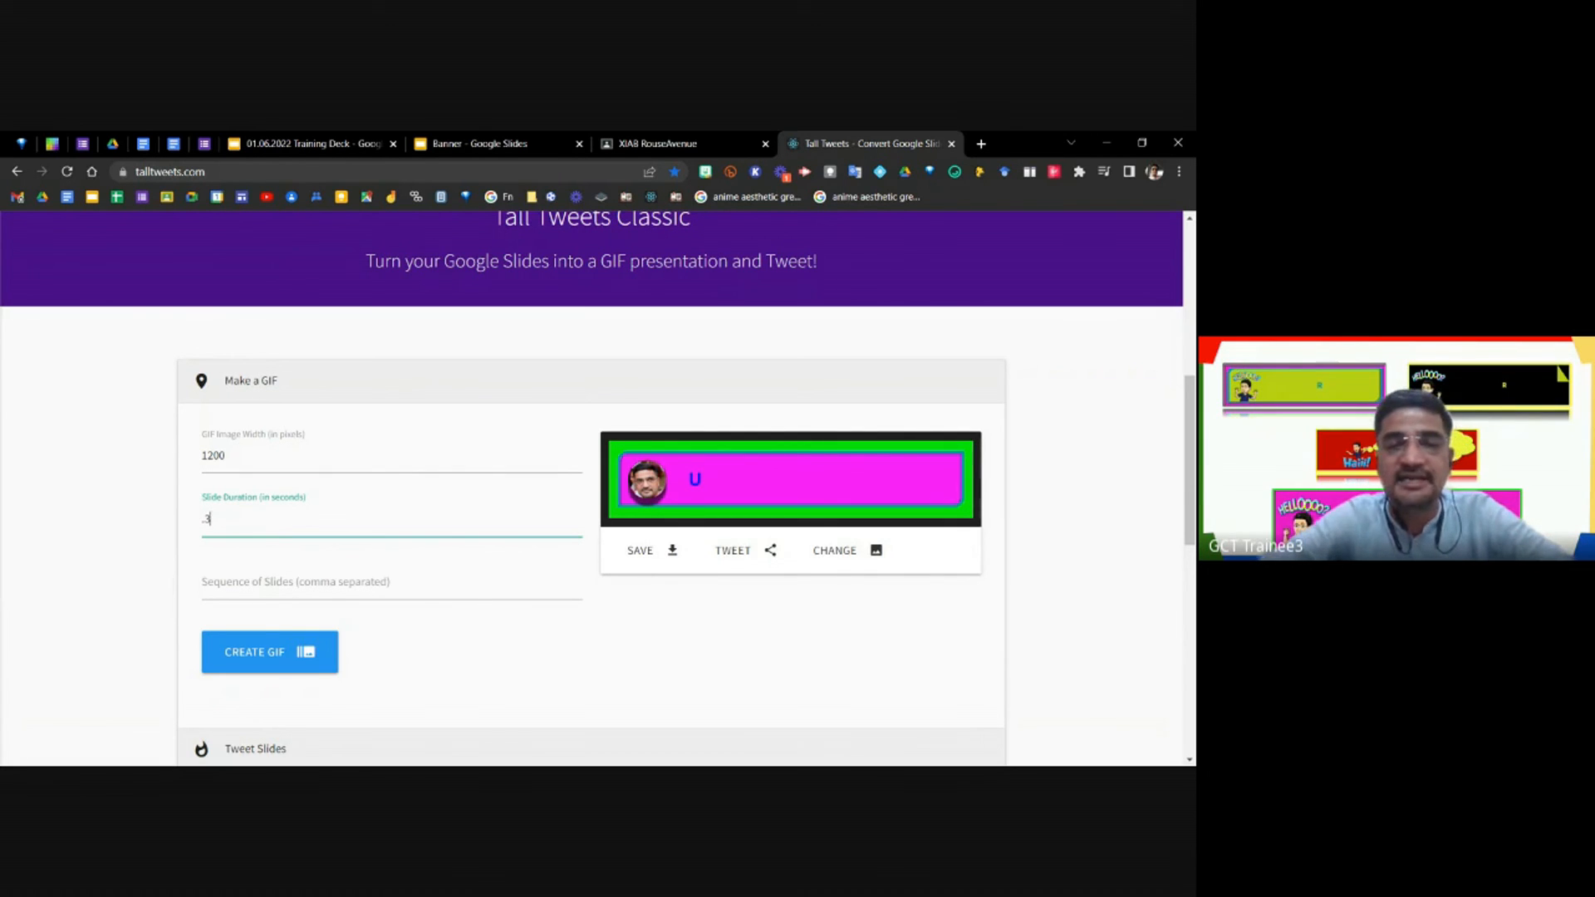
Enter 1,4,10,16 as the comma-separated sequence of slides for the GIF.
{"action": "left_click", "coordinate": [328, 589]}
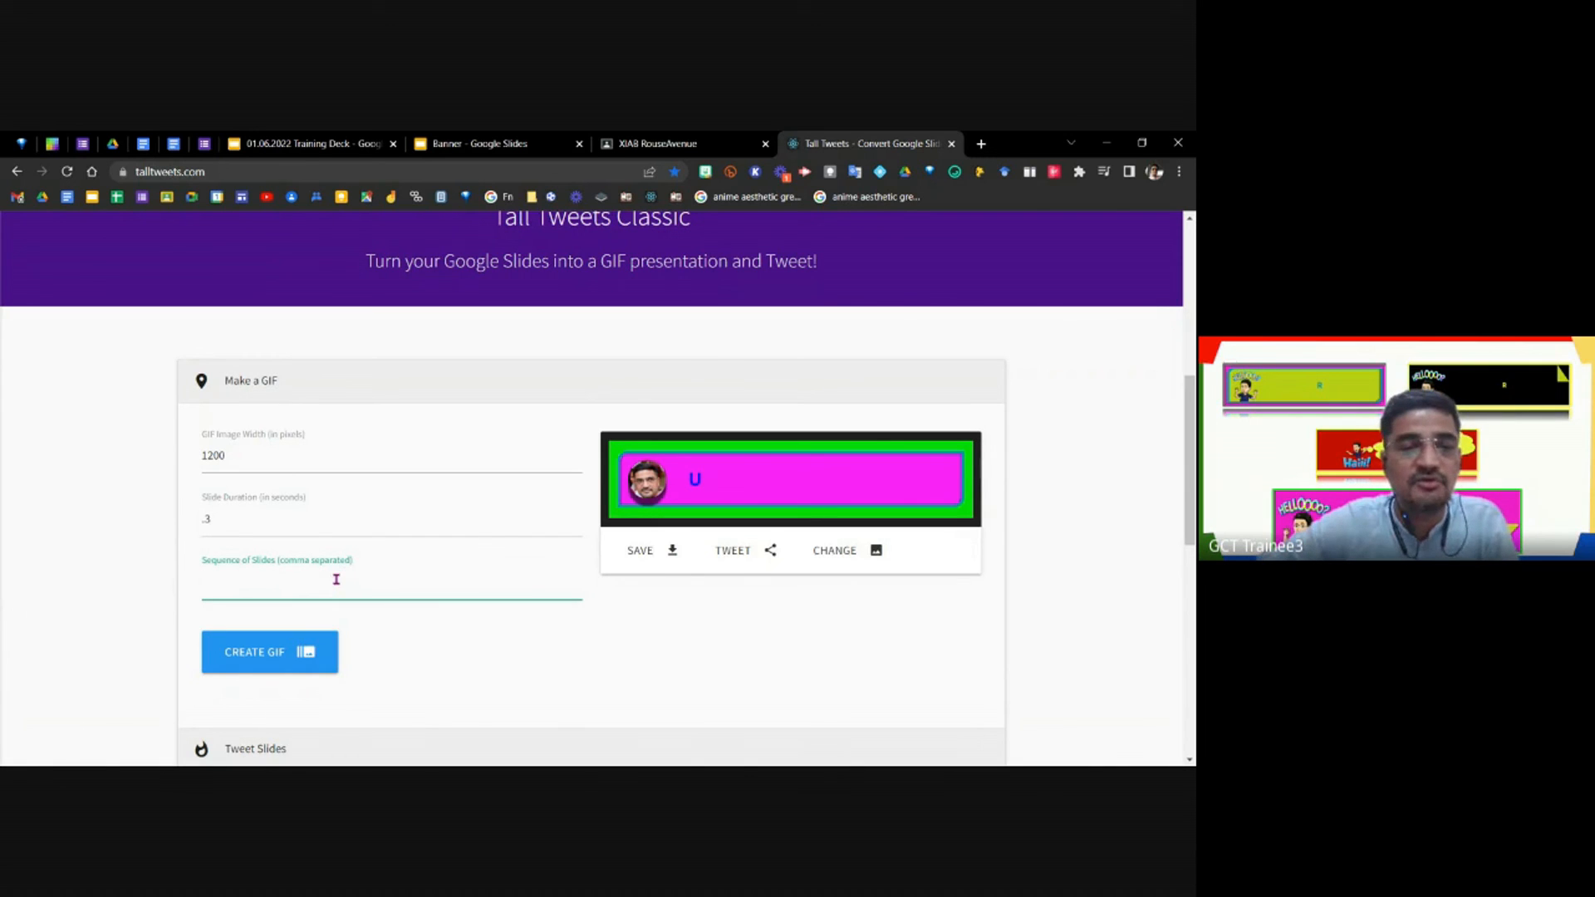
{"action": "type", "text": "1"}
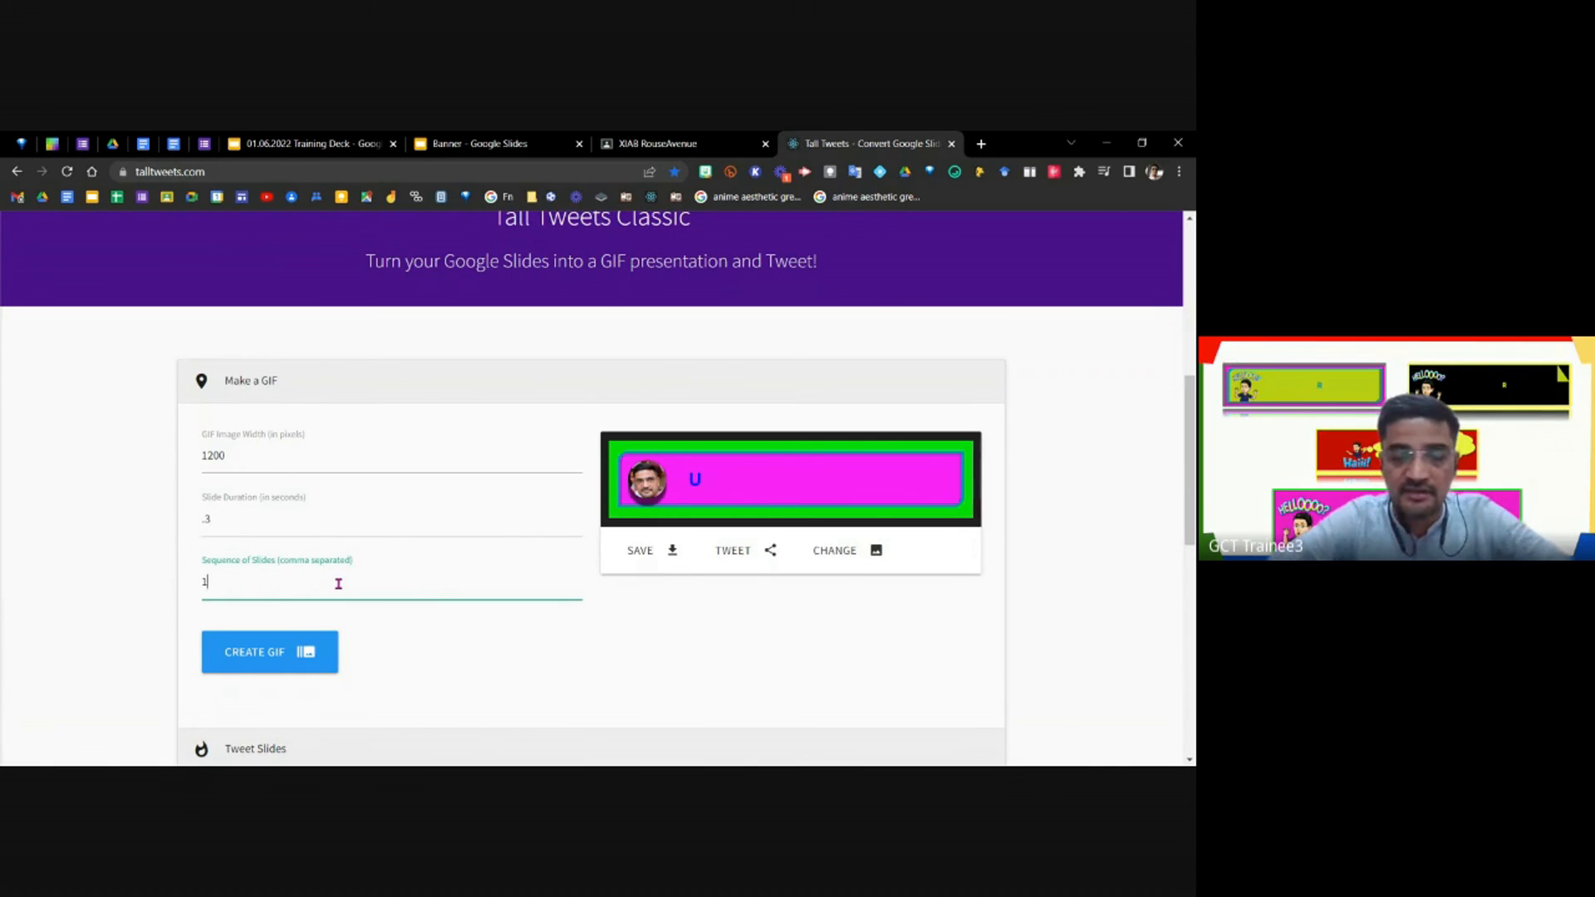
{"action": "type", "text": ",4,10"}
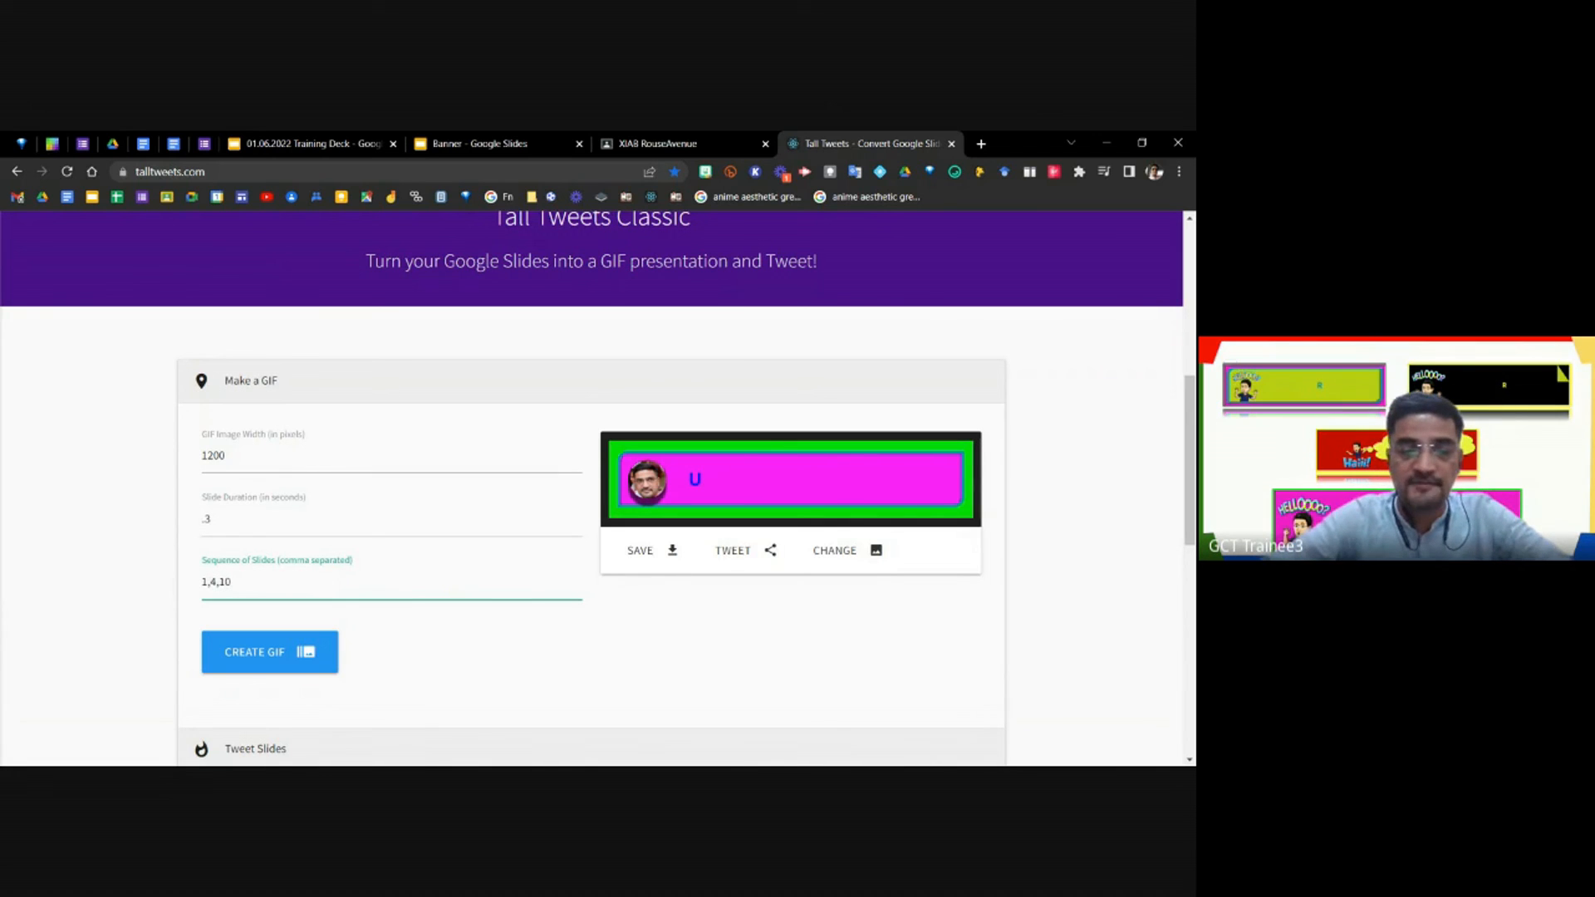
{"action": "type", "text": ",6"}
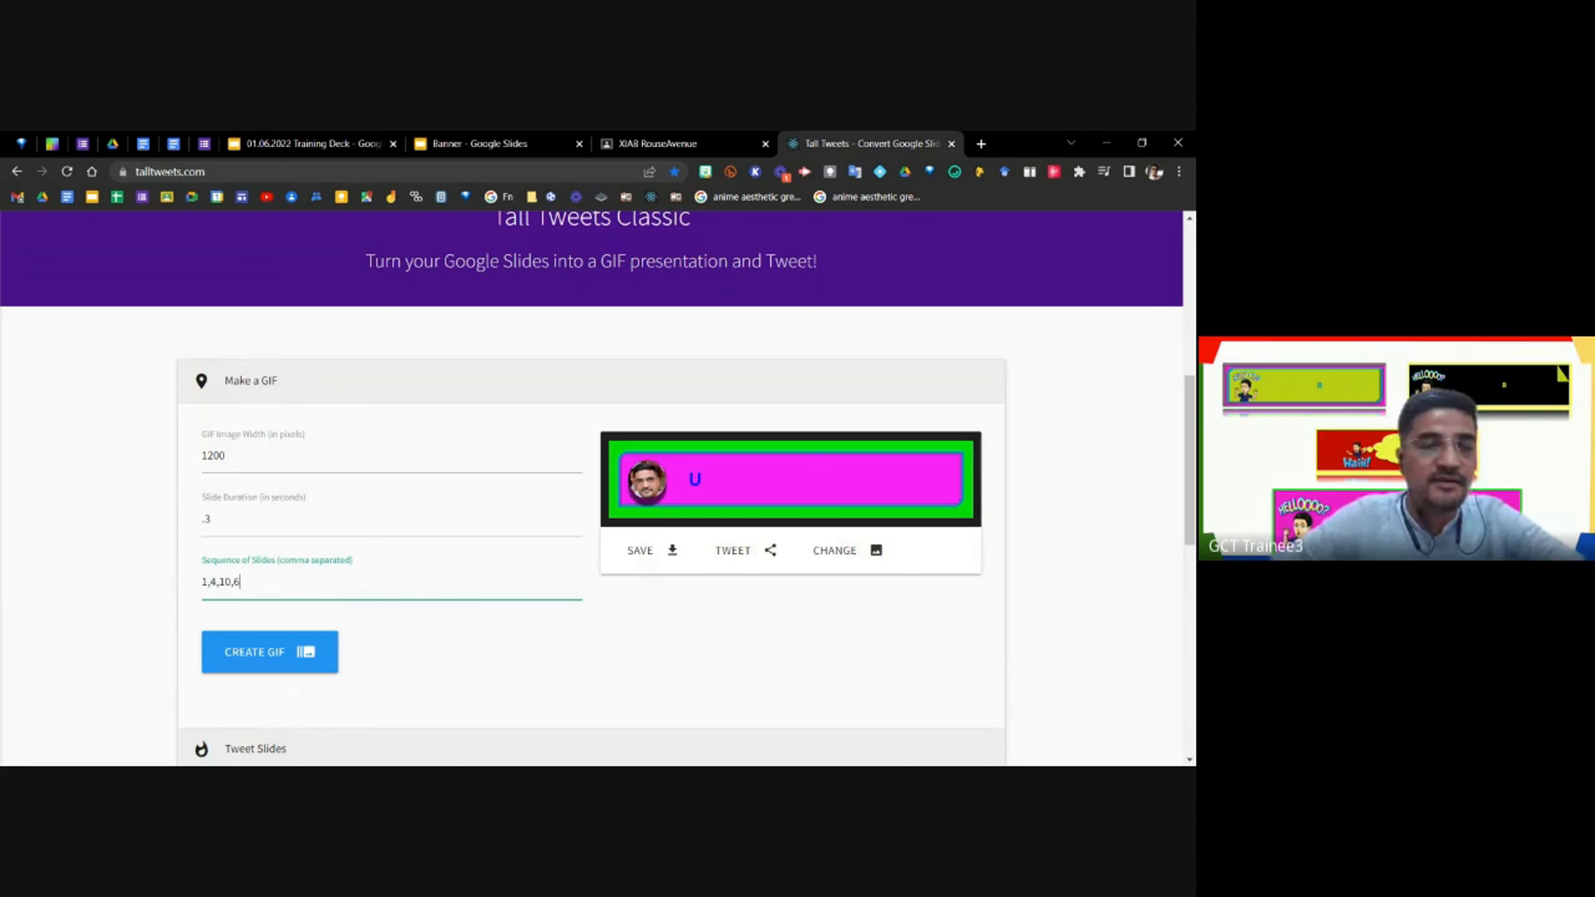
{"action": "type", "text": "16"}
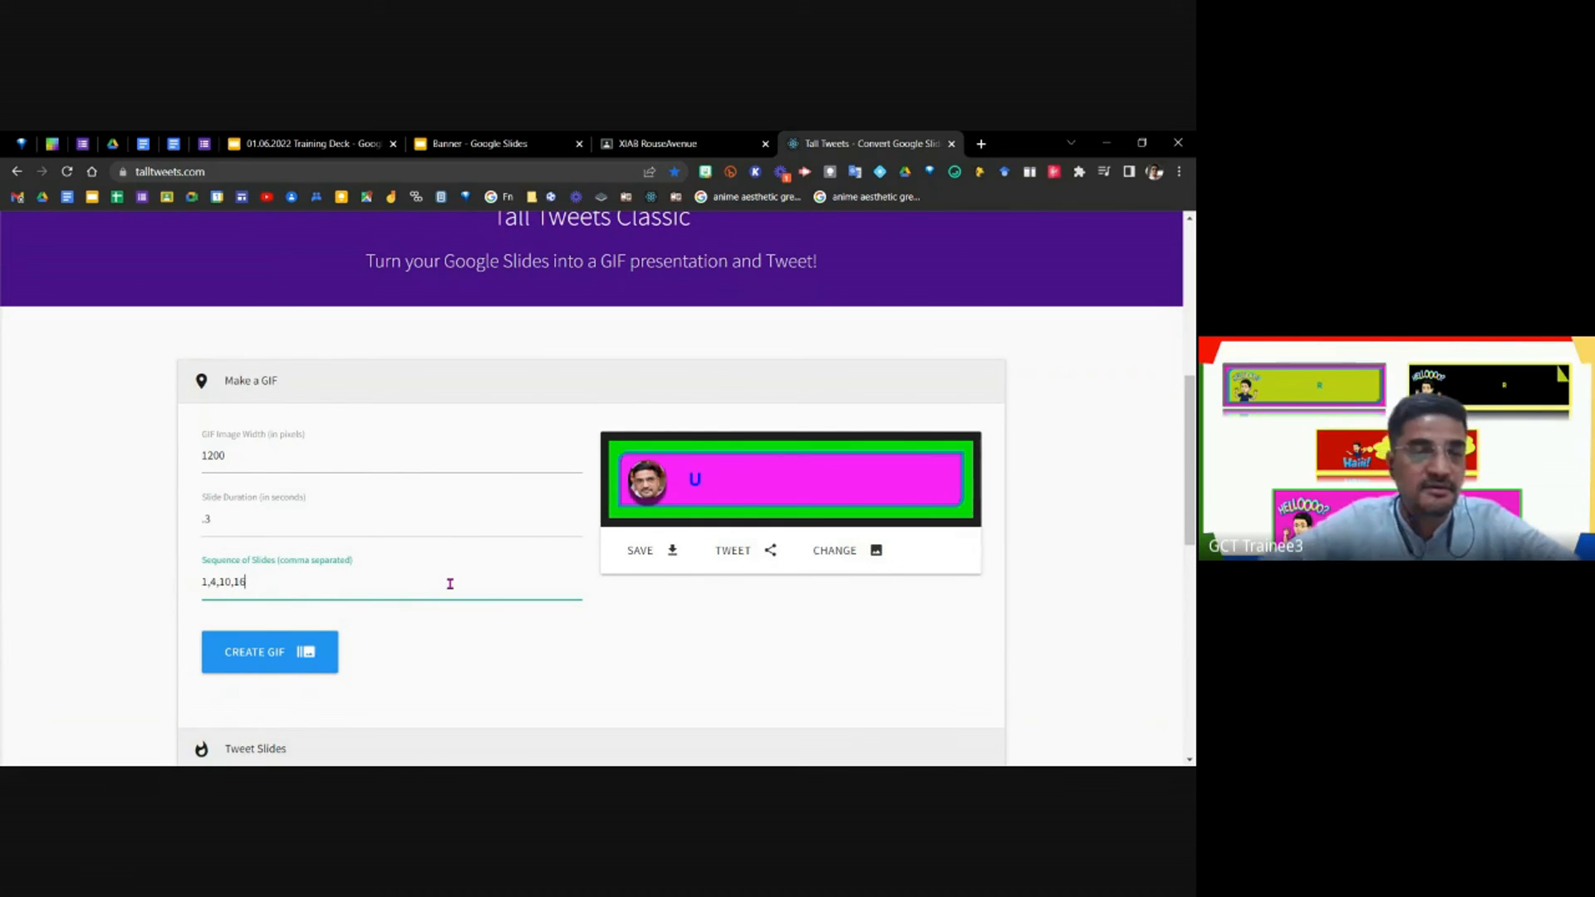
Replace the GIF's sequence of slides with 16,5,17.
{"action": "left_click_drag", "start_coordinate": [267, 582], "coordinate": [204, 586]}
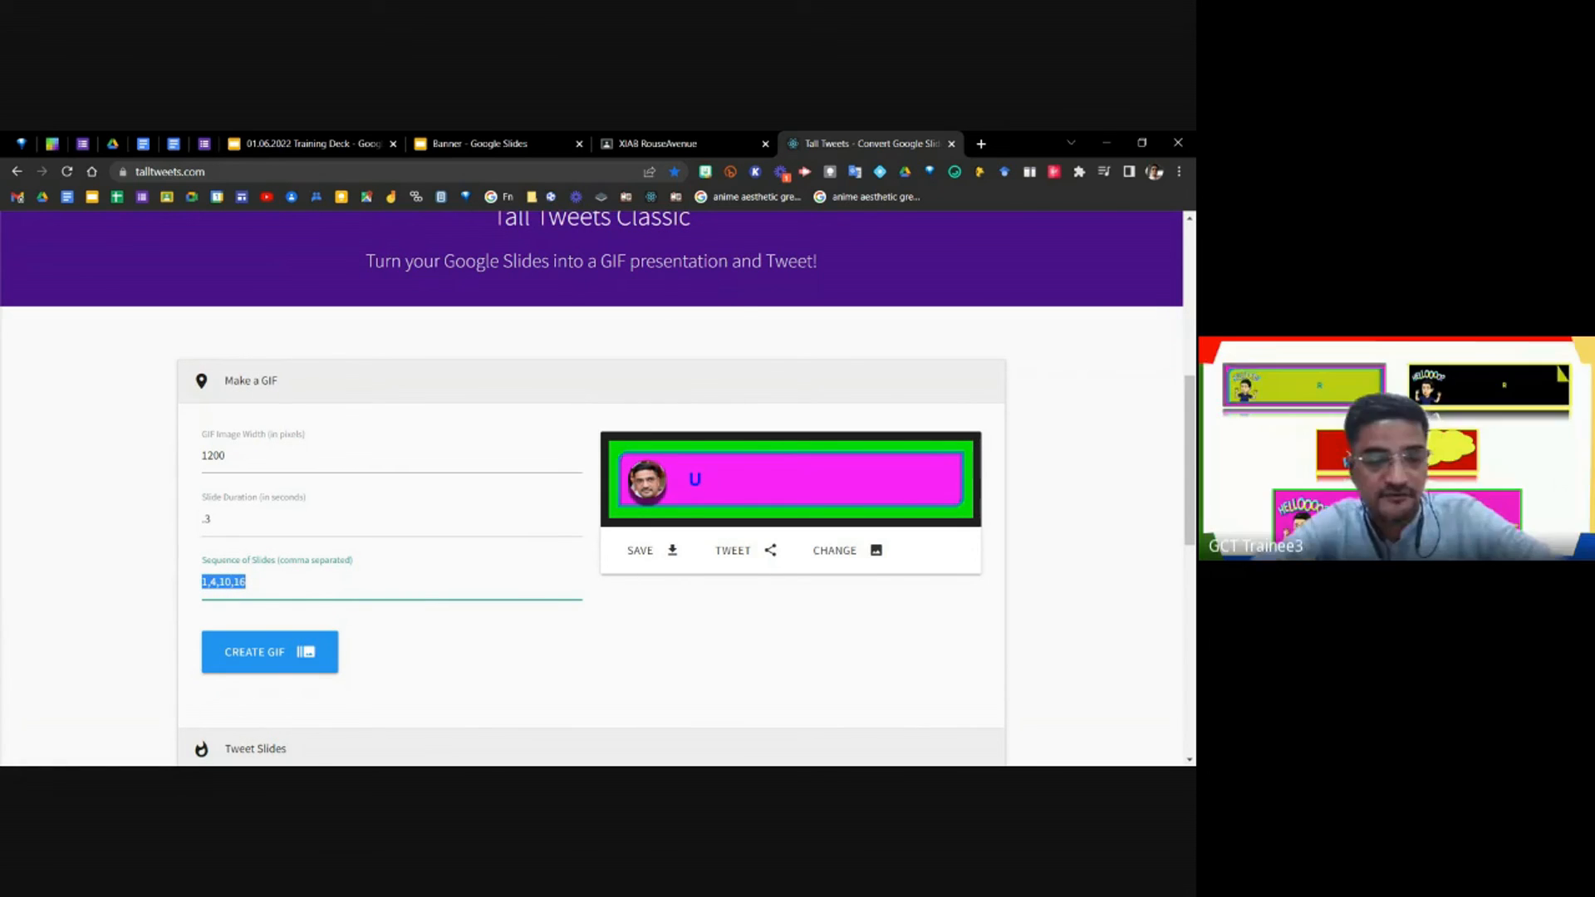
{"action": "type", "text": "1"}
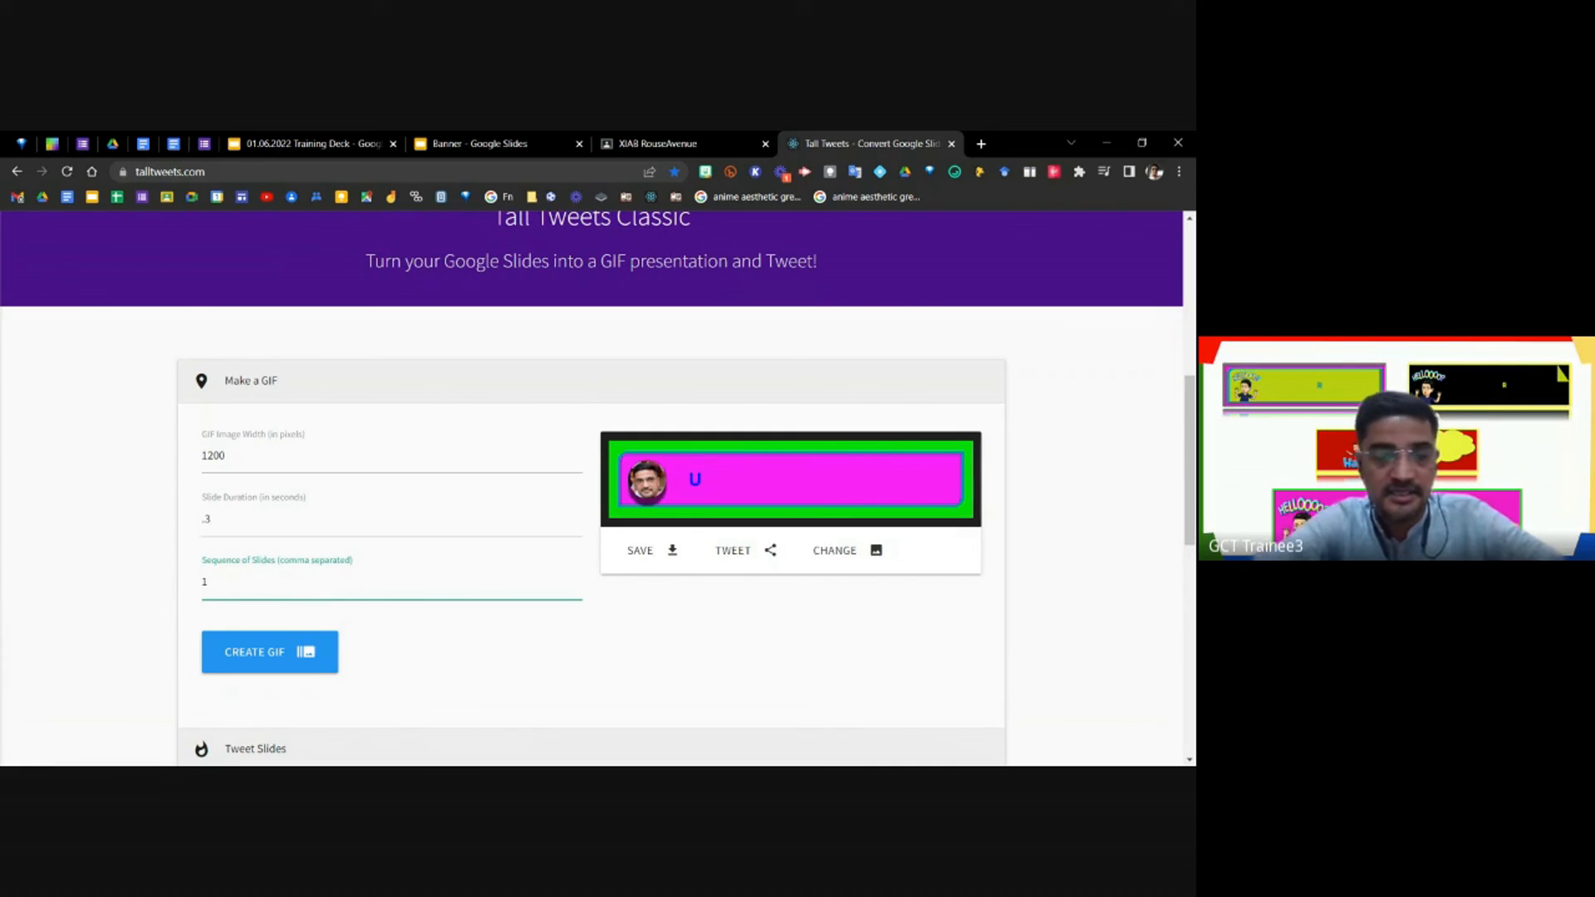
{"action": "type", "text": "6,5,7"}
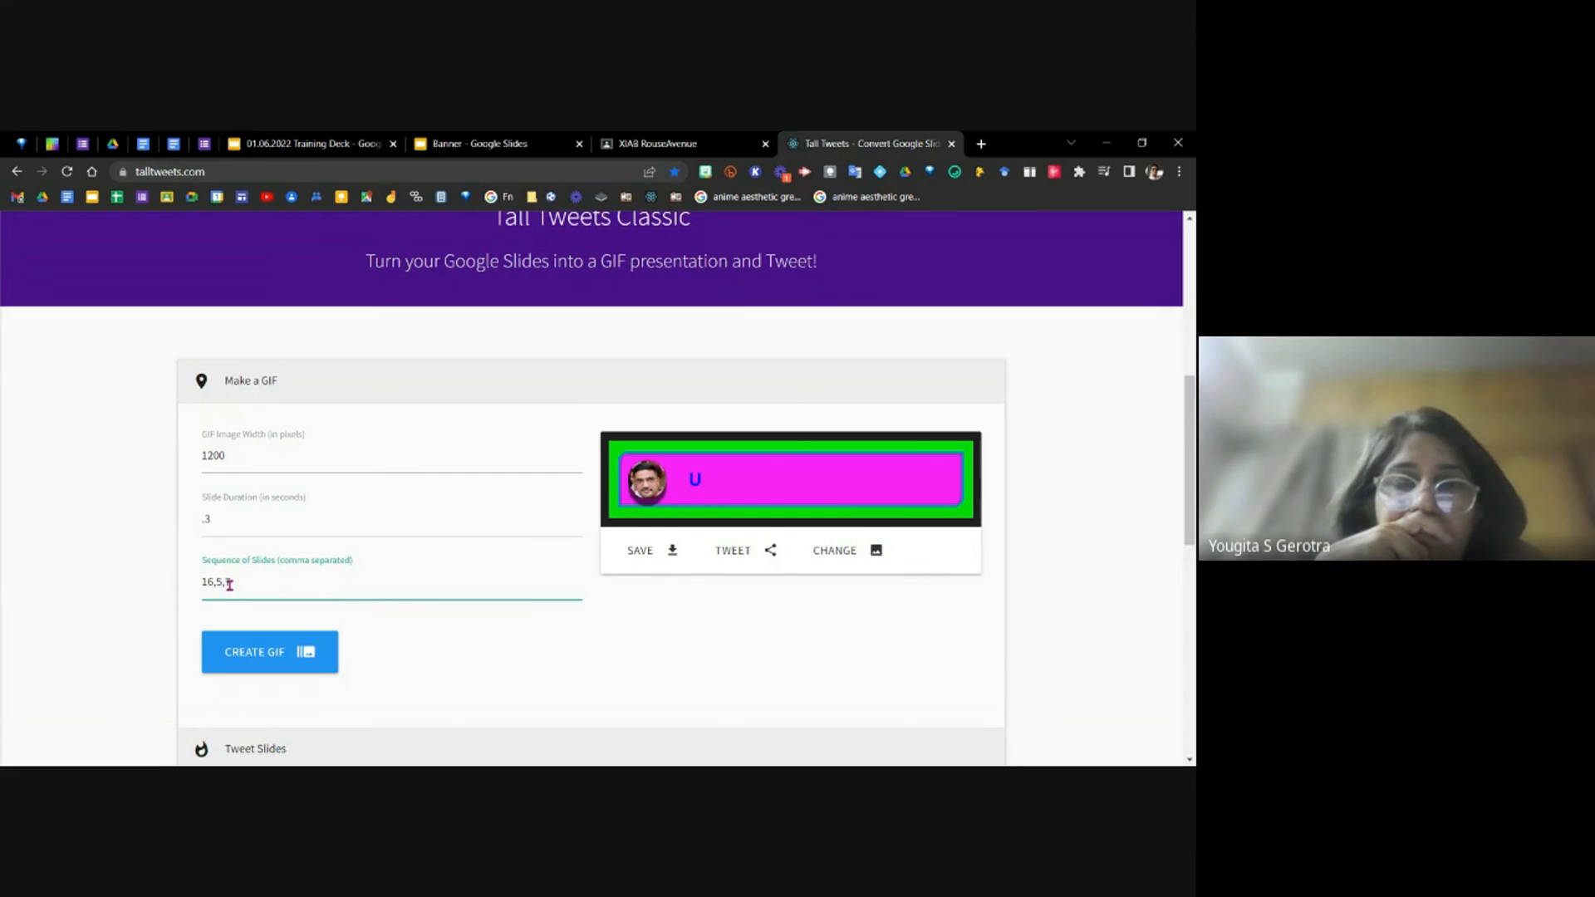
{"action": "key", "text": "Left"}
{"action": "type", "text": "1"}
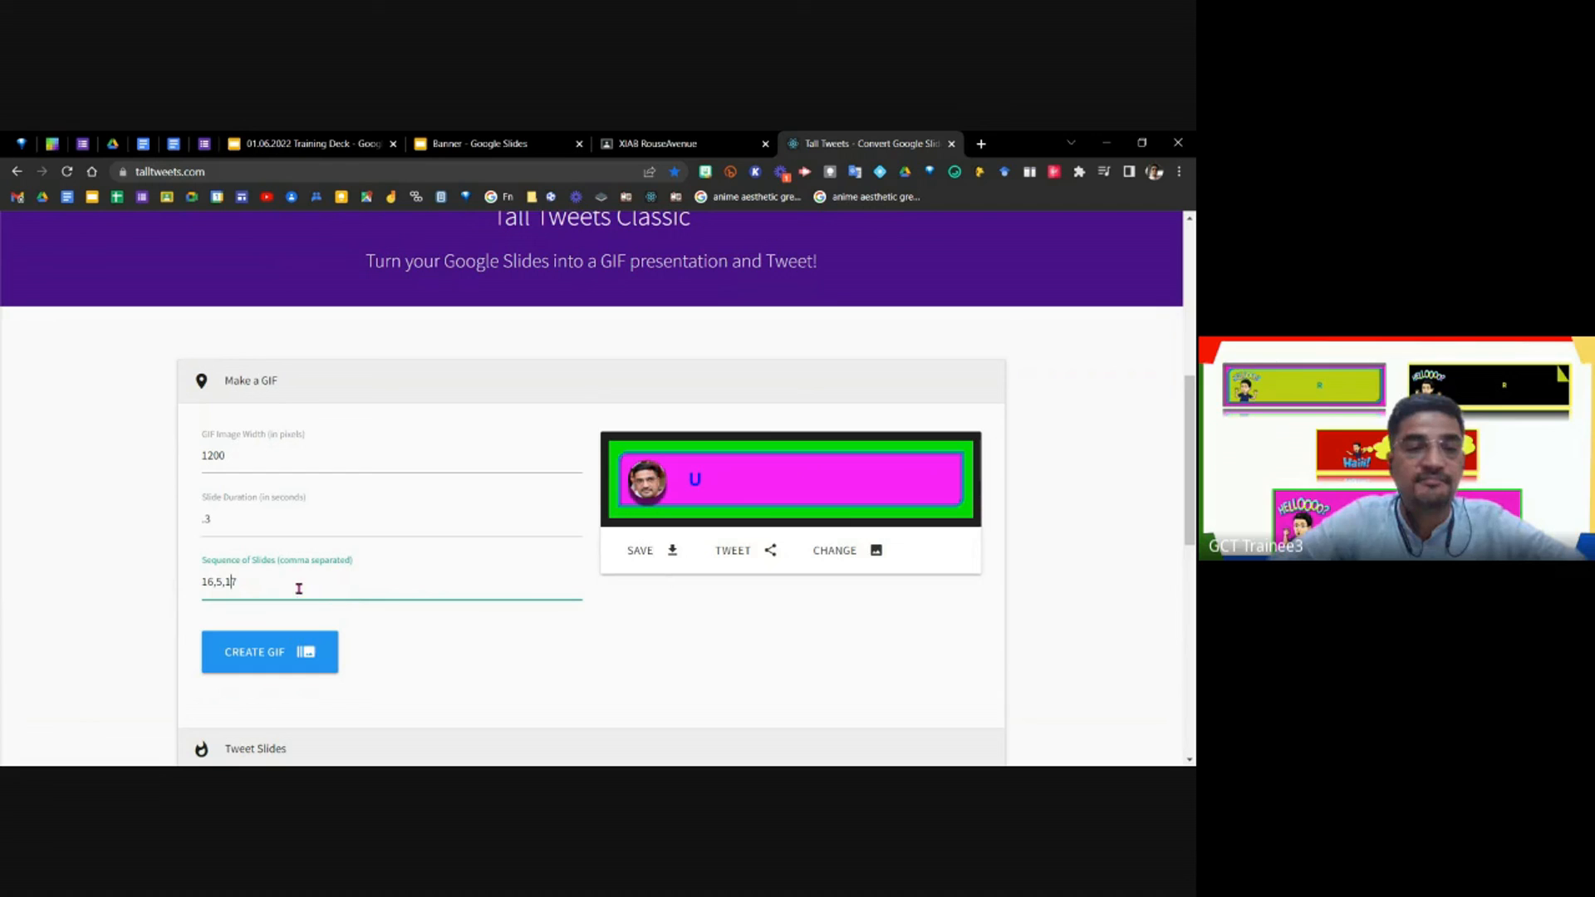
Create the GIF with the slide sequence 16,5,17 and save it to the computer.
{"action": "left_click_drag", "start_coordinate": [250, 581], "coordinate": [203, 581]}
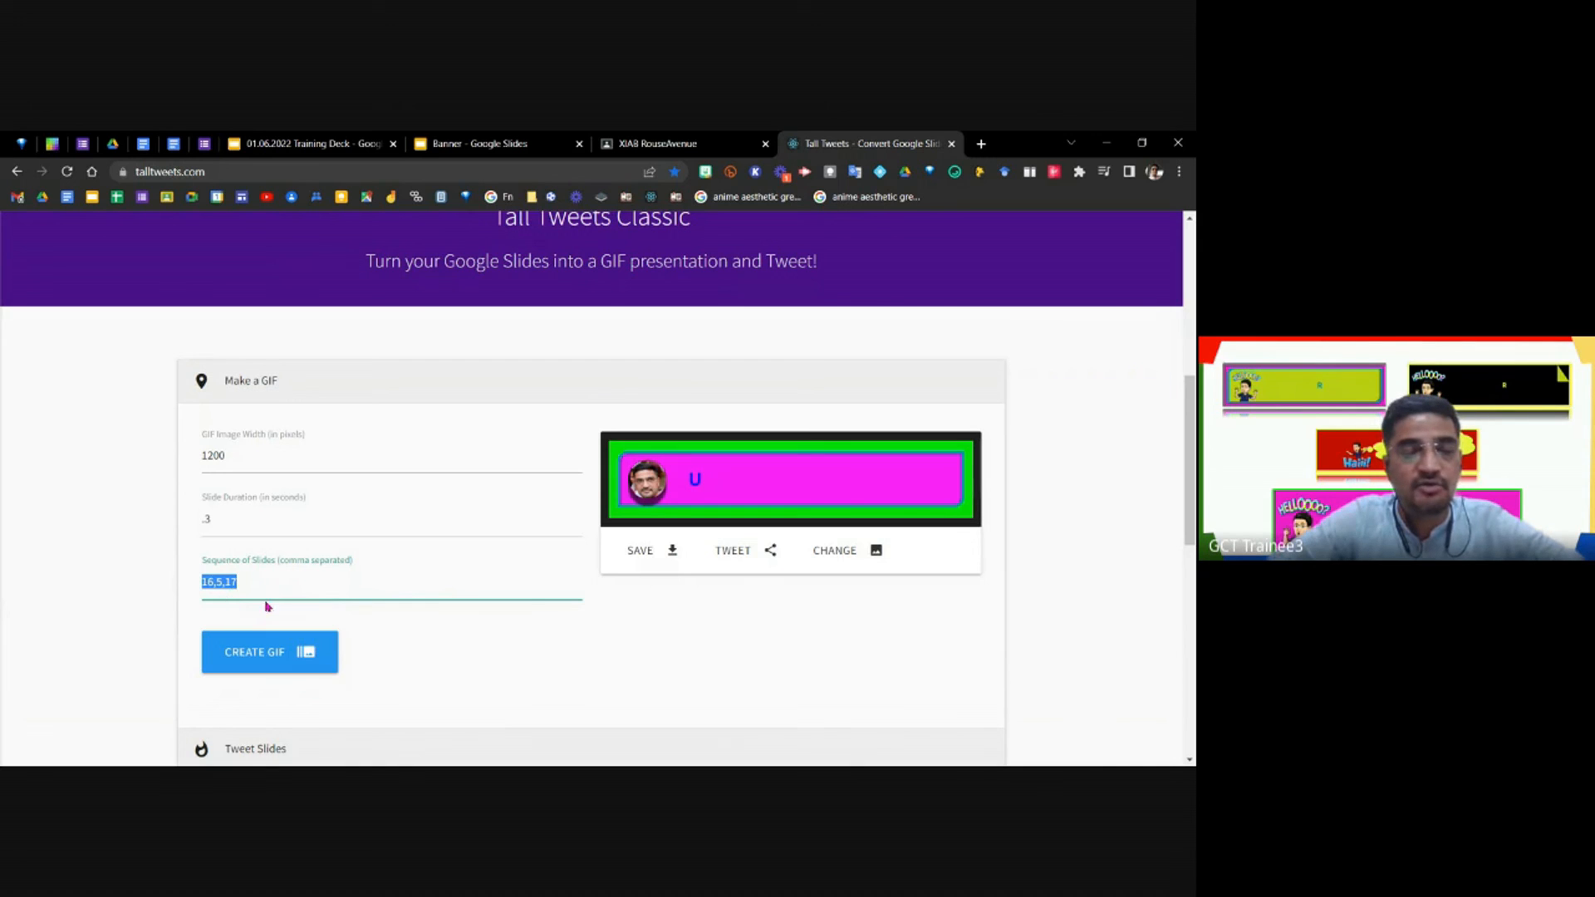
{"action": "left_click", "coordinate": [437, 646]}
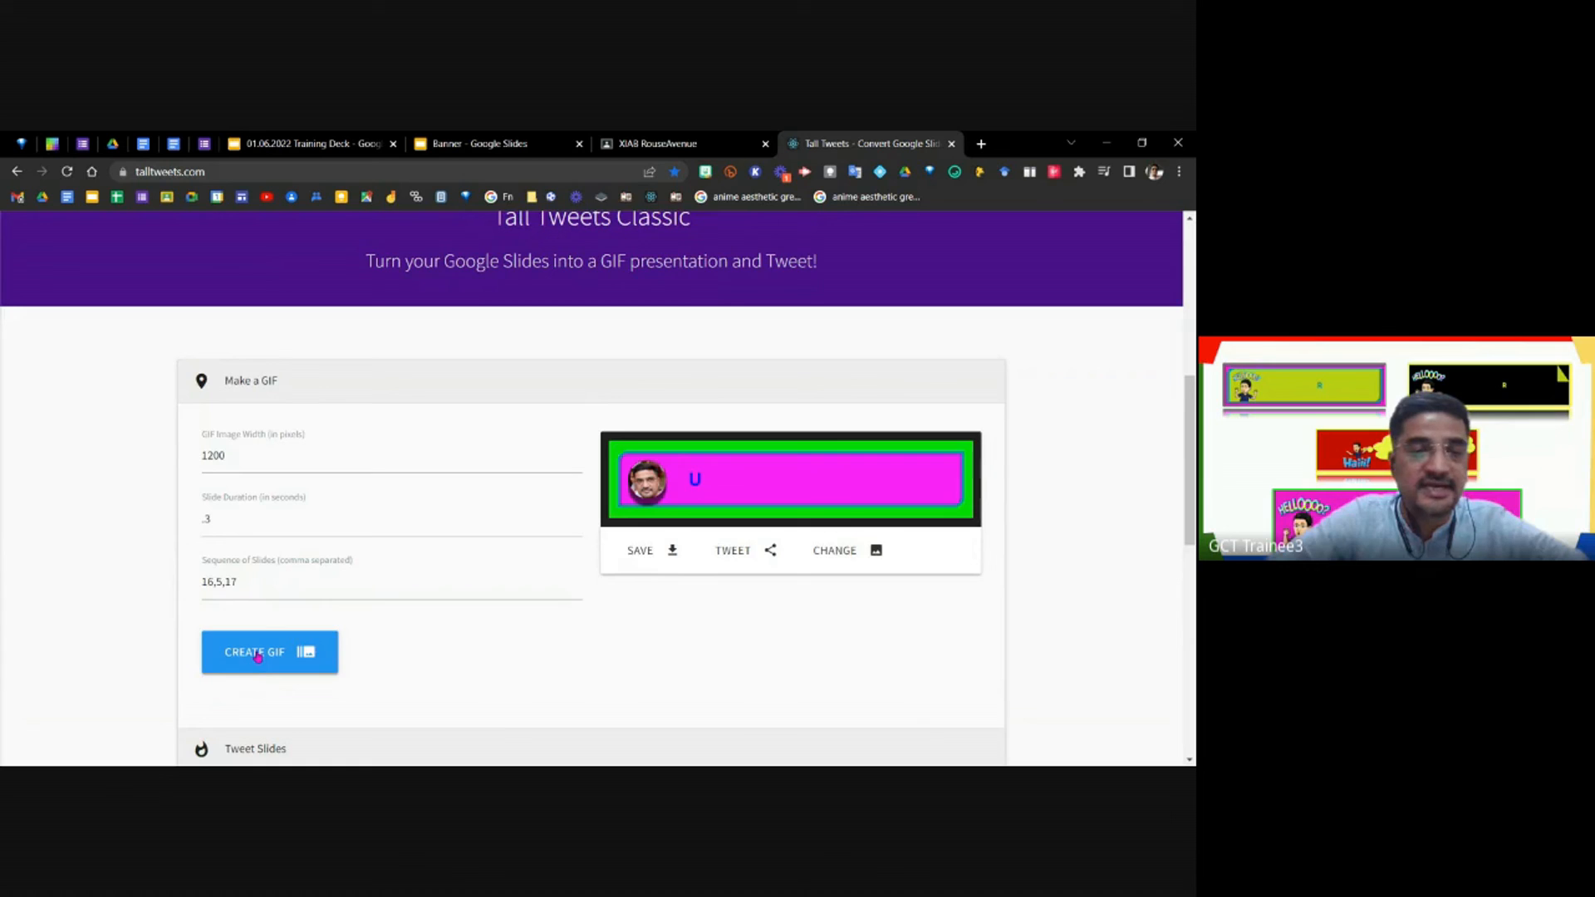
{"action": "left_click", "coordinate": [258, 656]}
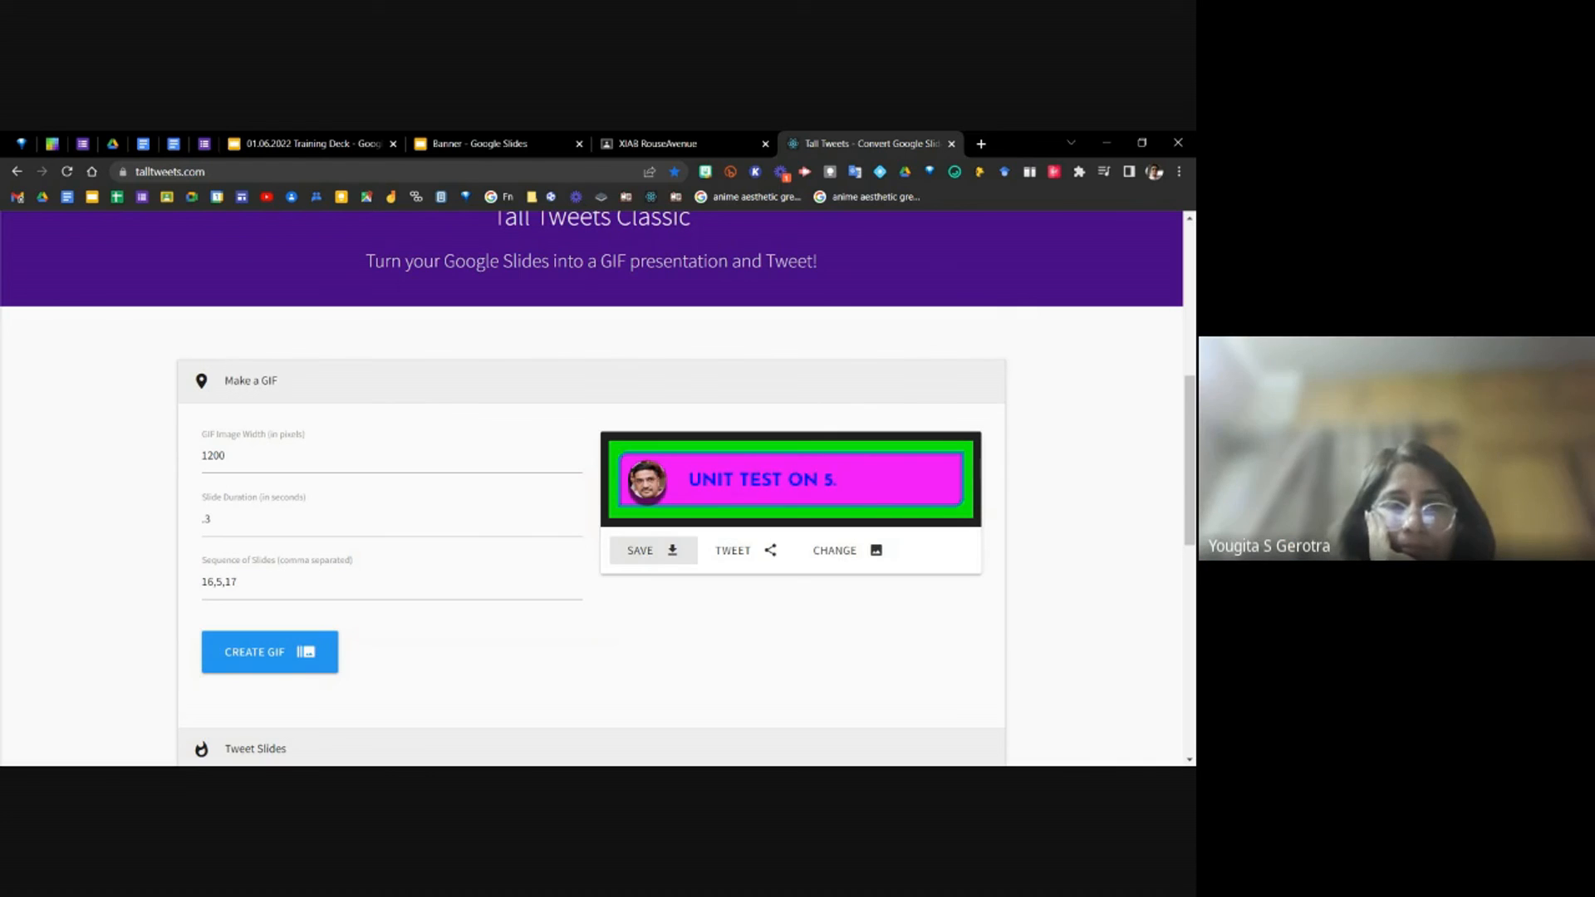
{"action": "left_click", "coordinate": [638, 552]}
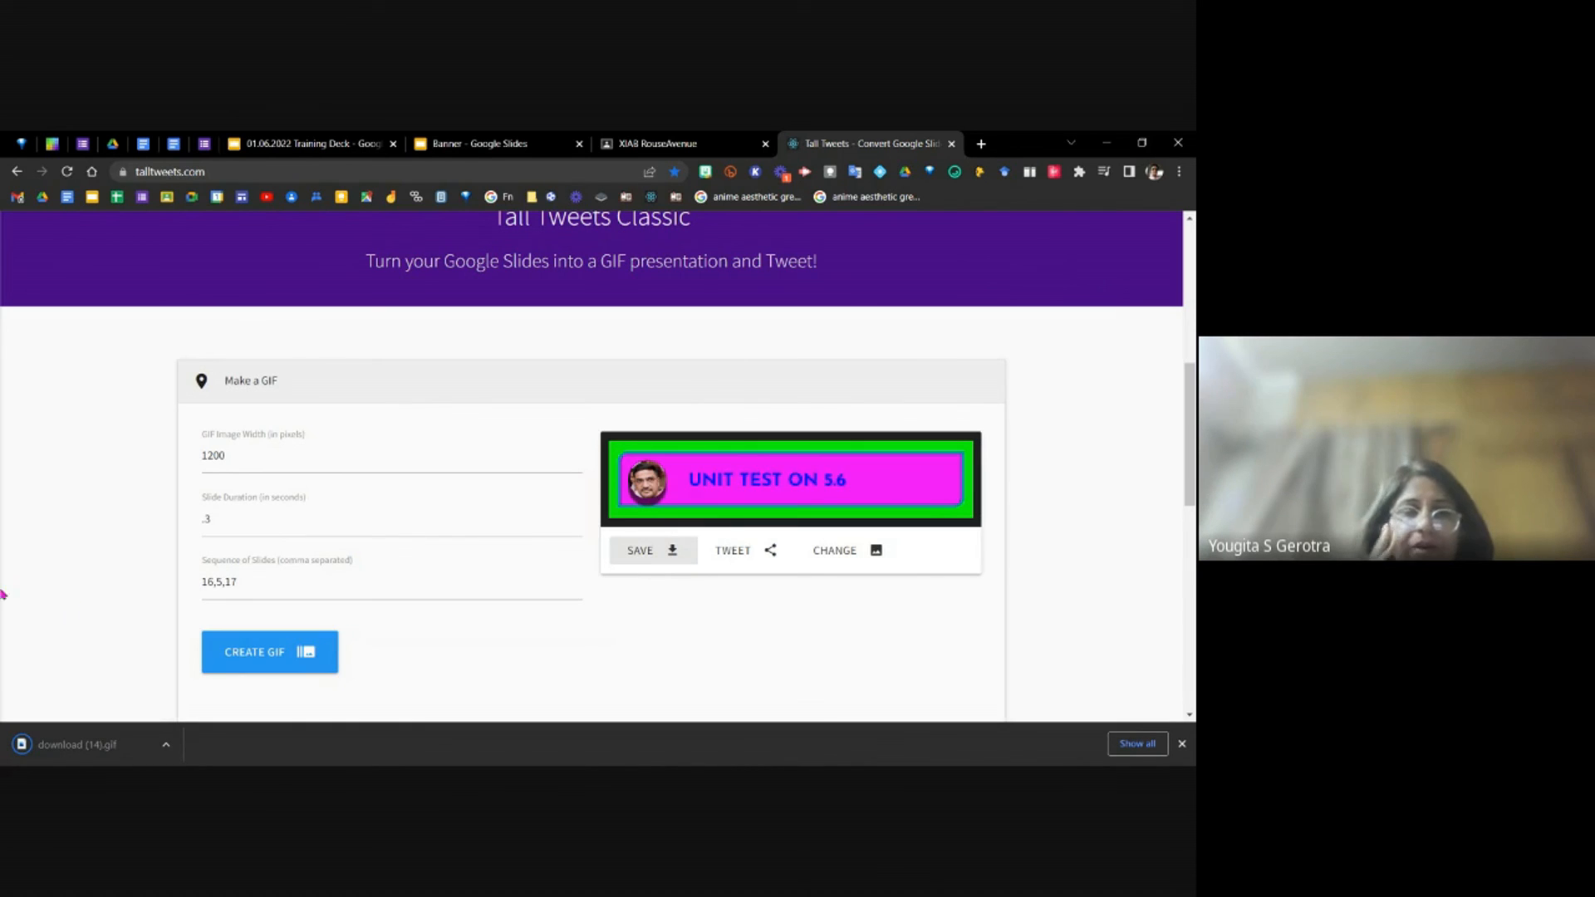
Clear the GIF's sequence of slides, create the GIF again and save it to the computer.
{"action": "left_click", "coordinate": [246, 585]}
{"action": "left_click_drag", "start_coordinate": [245, 585], "coordinate": [148, 588]}
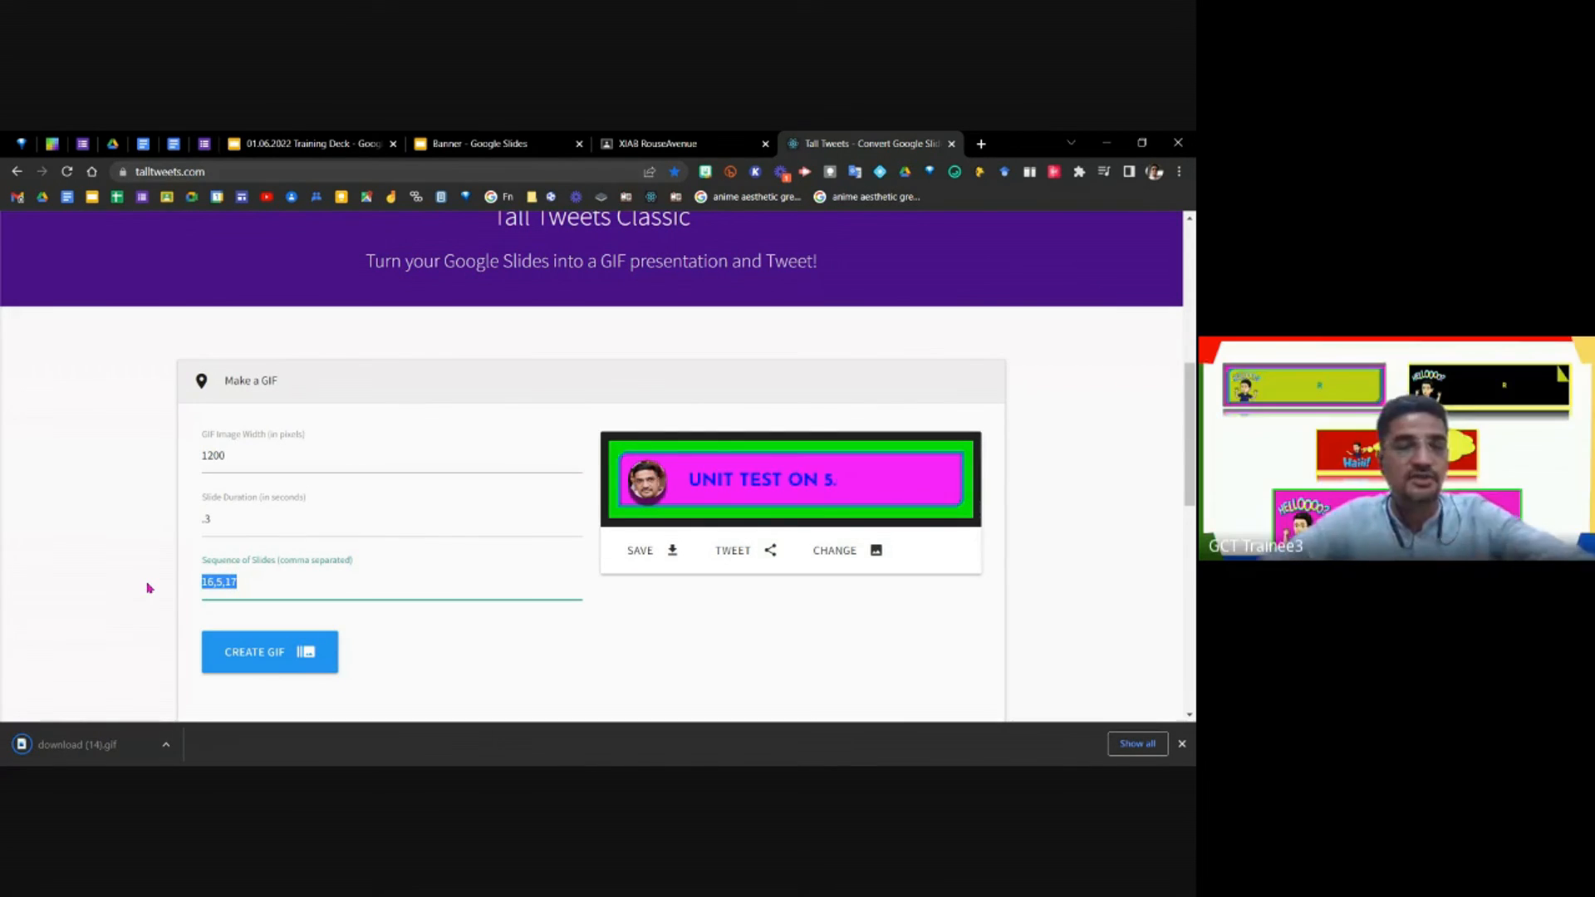
{"action": "key", "text": "BackSpace"}
{"action": "left_click", "coordinate": [550, 670]}
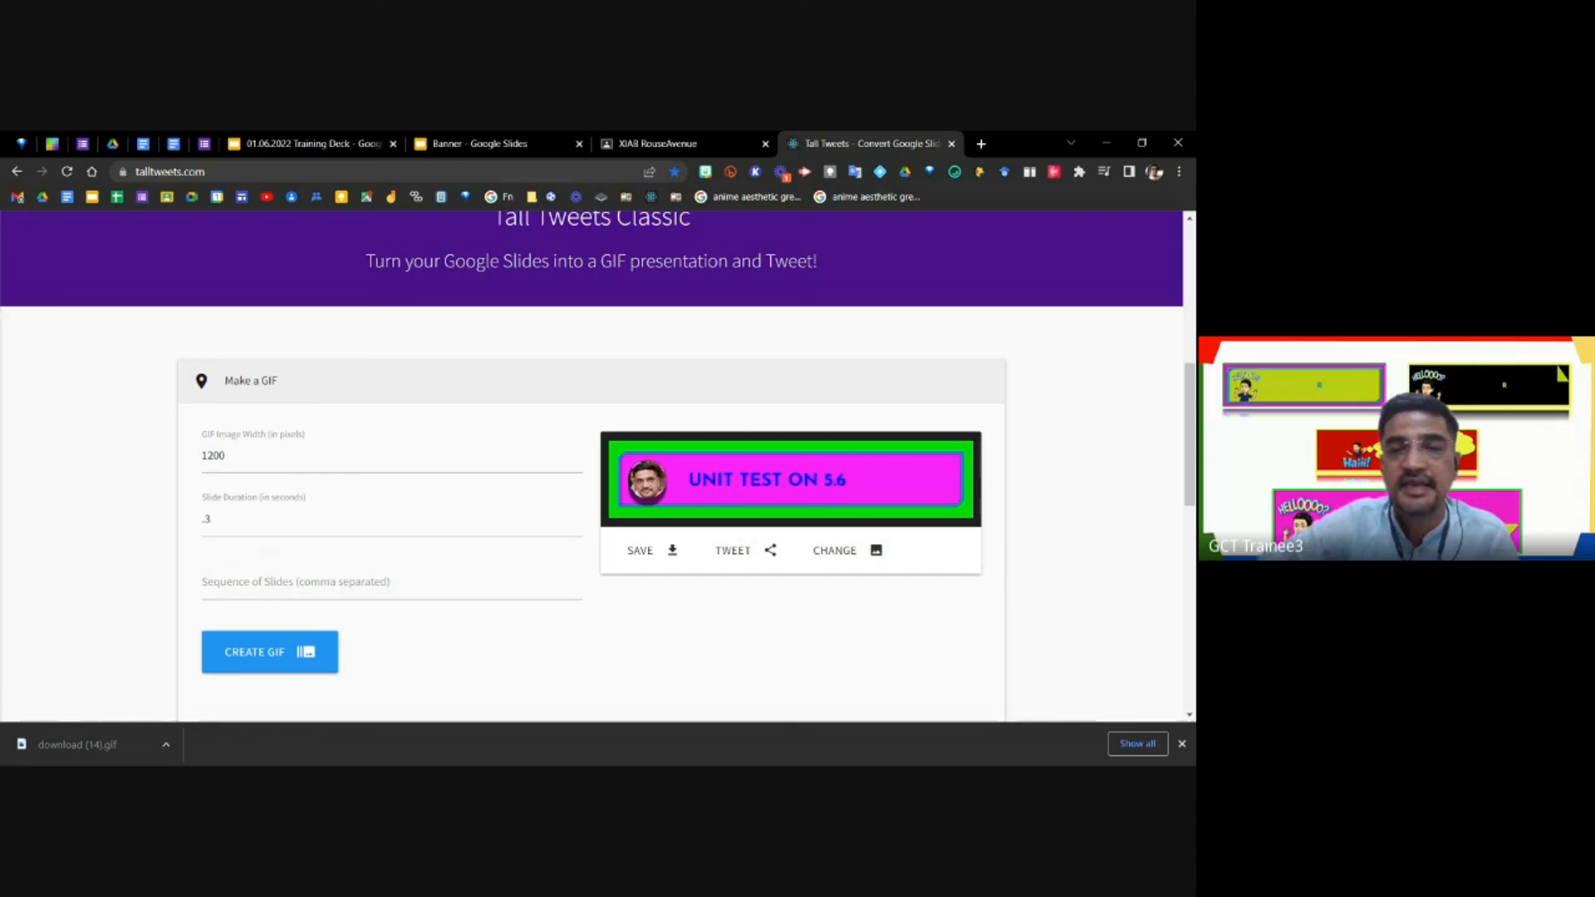
{"action": "left_click", "coordinate": [247, 584]}
{"action": "left_click", "coordinate": [270, 652]}
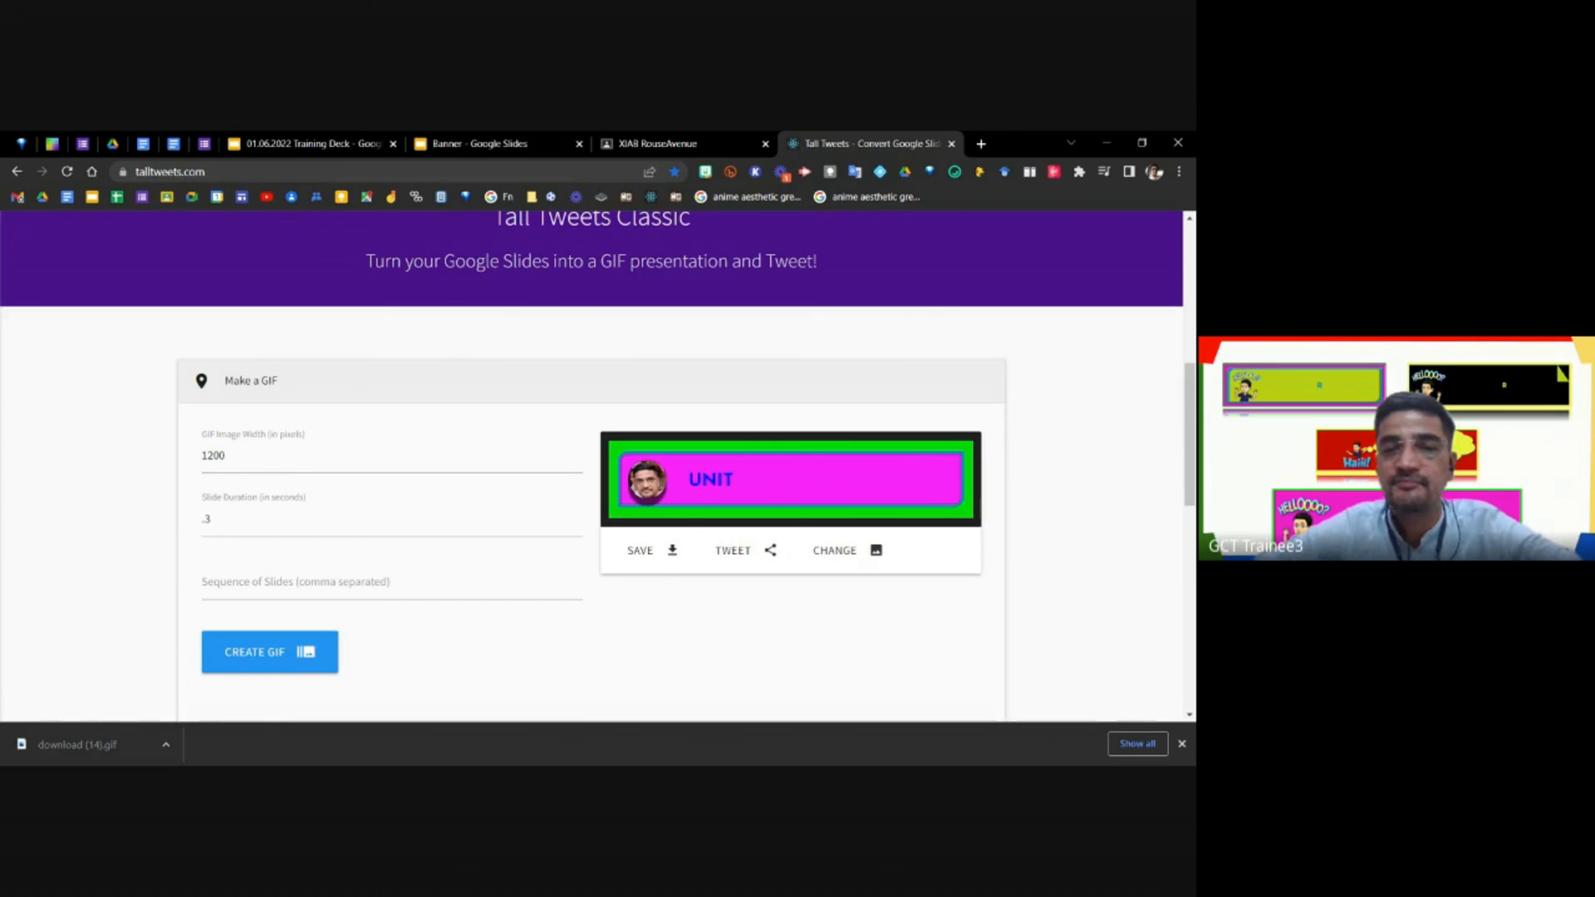
{"action": "left_click", "coordinate": [644, 561]}
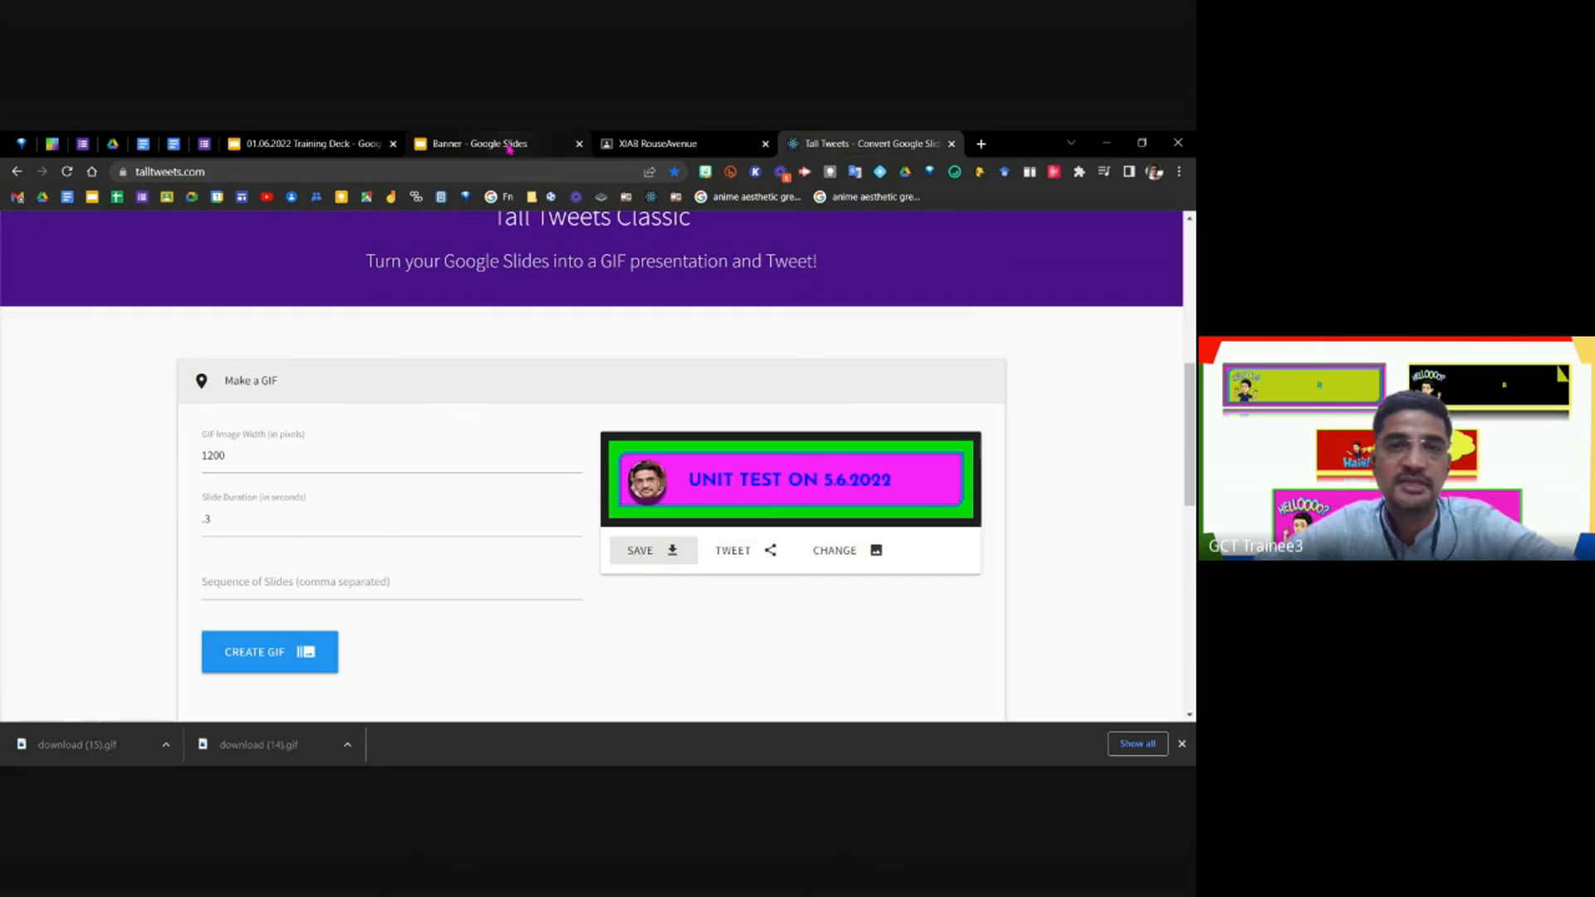
Switch to the XIAB class in Google Classroom and upload download (15).gif as the stream header image.
{"action": "left_click", "coordinate": [703, 148]}
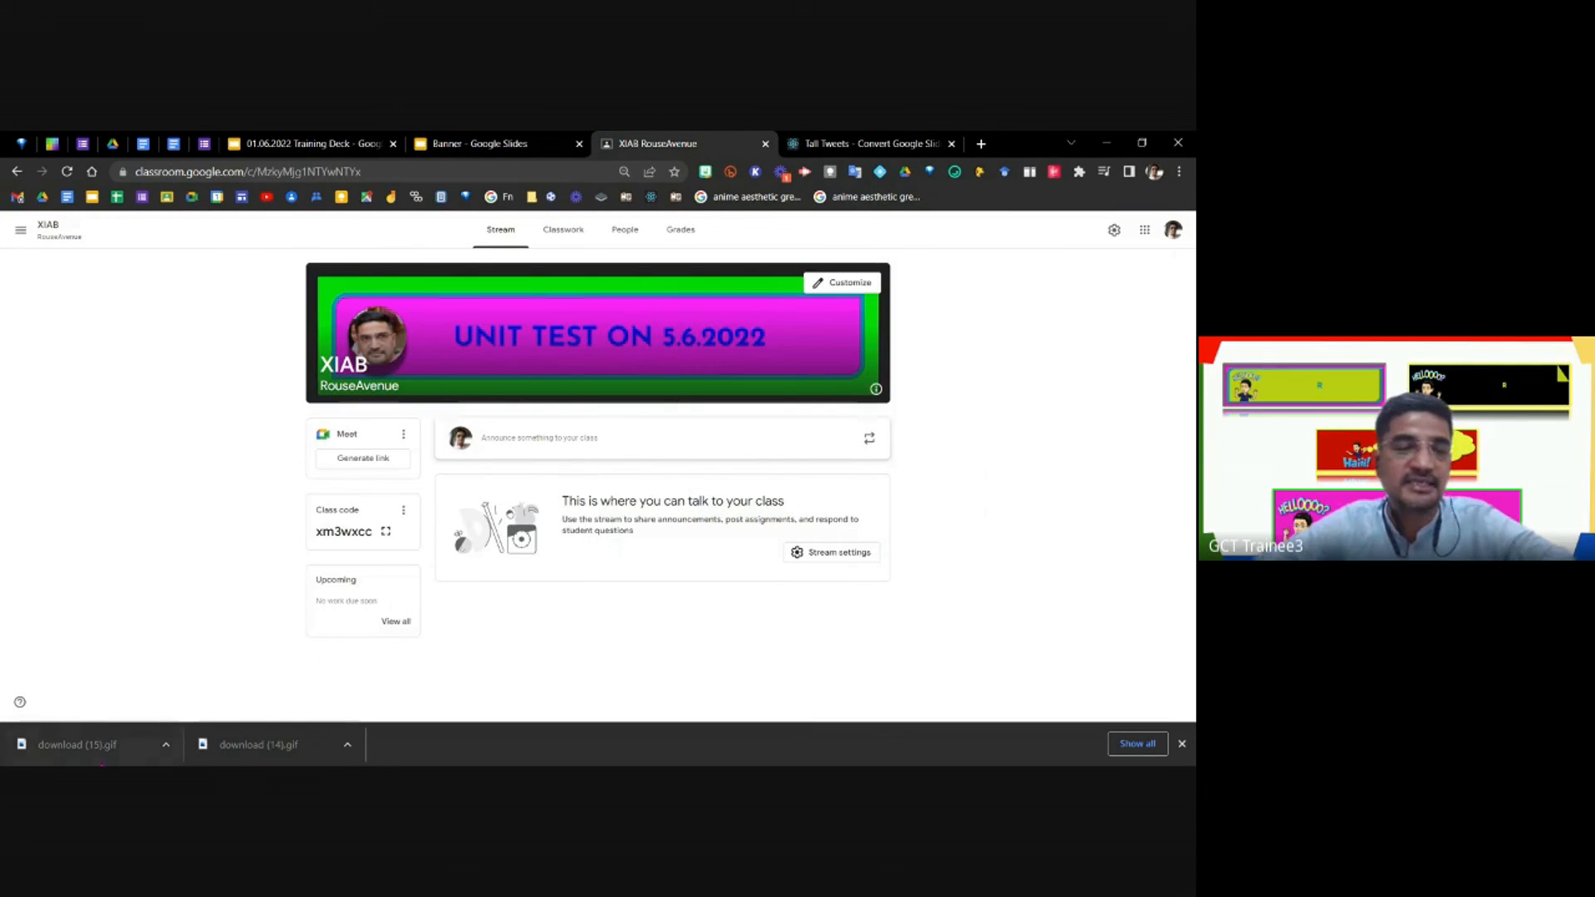
{"action": "left_click", "coordinate": [108, 752]}
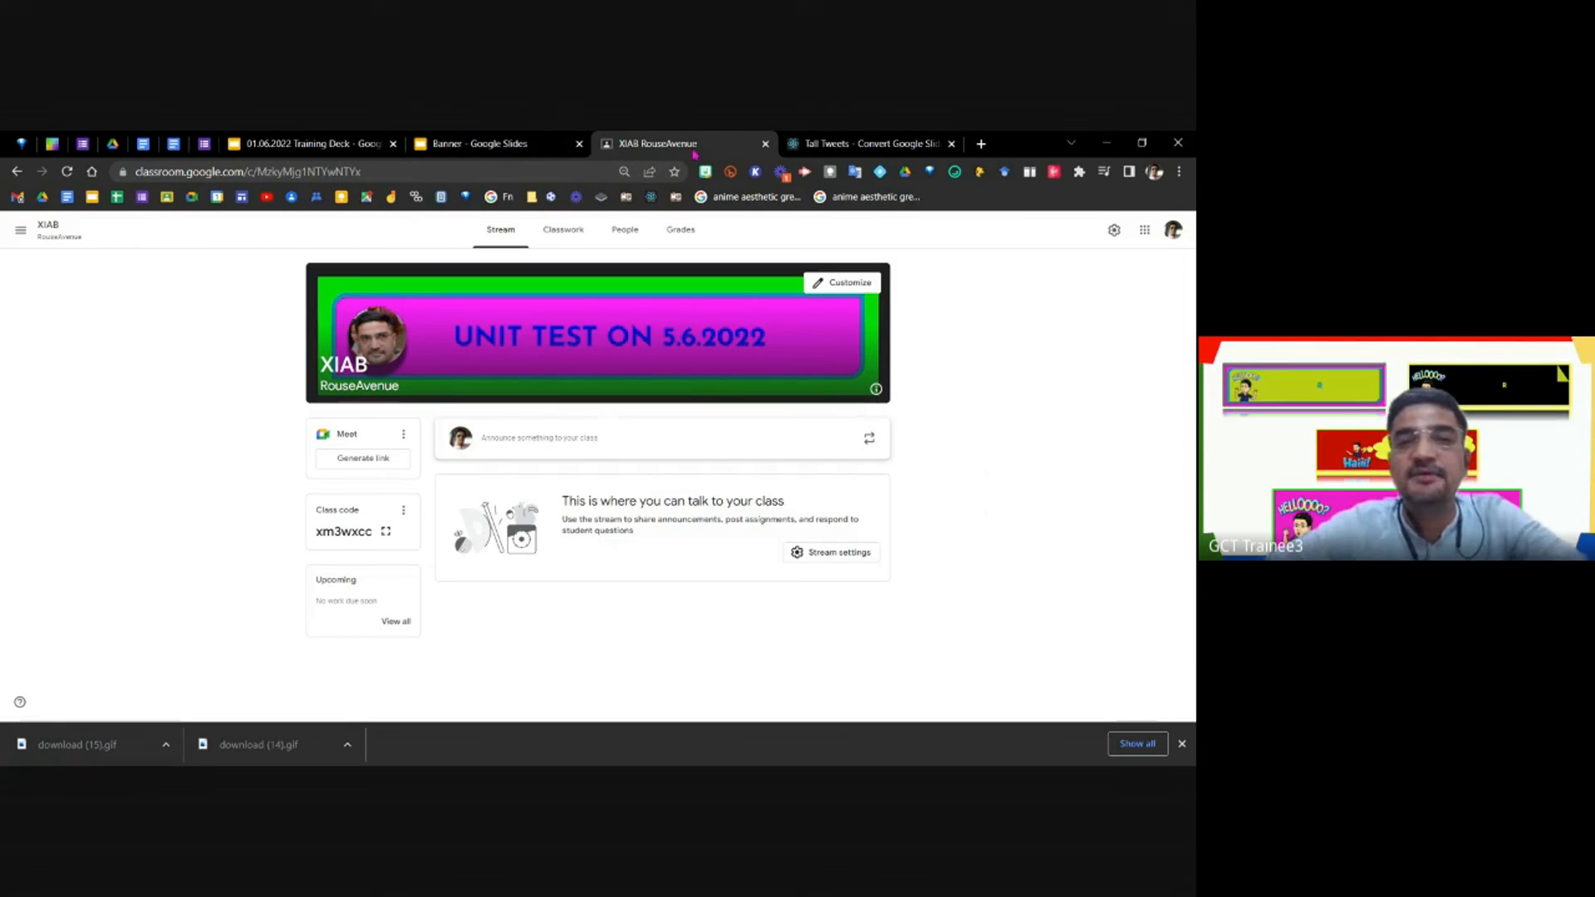
{"action": "left_click", "coordinate": [540, 144]}
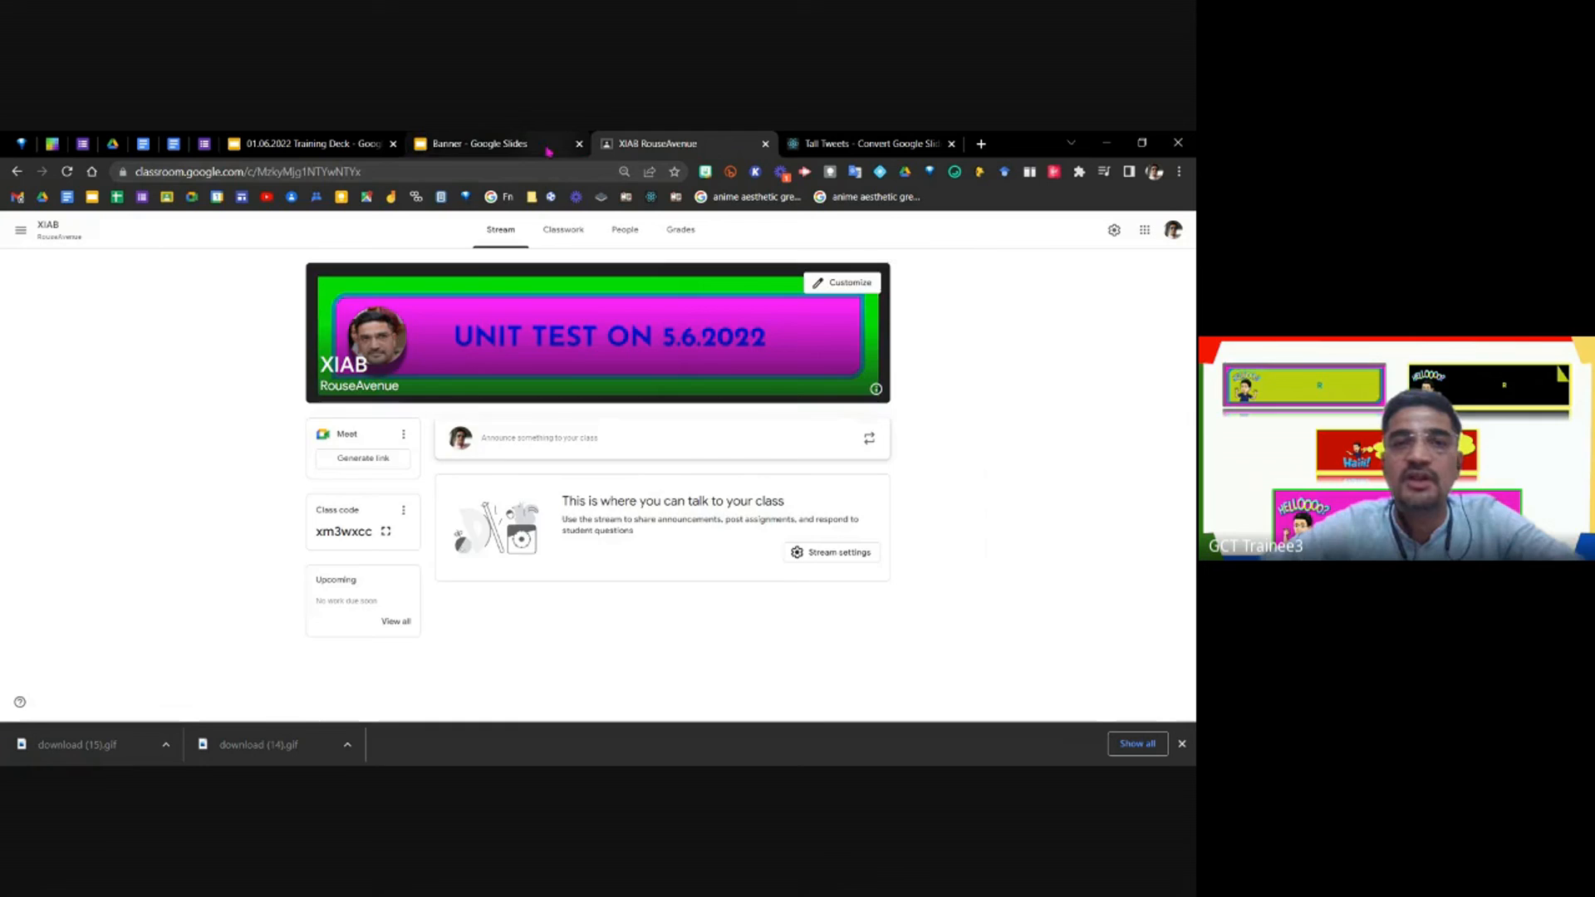
{"action": "left_click", "coordinate": [605, 147]}
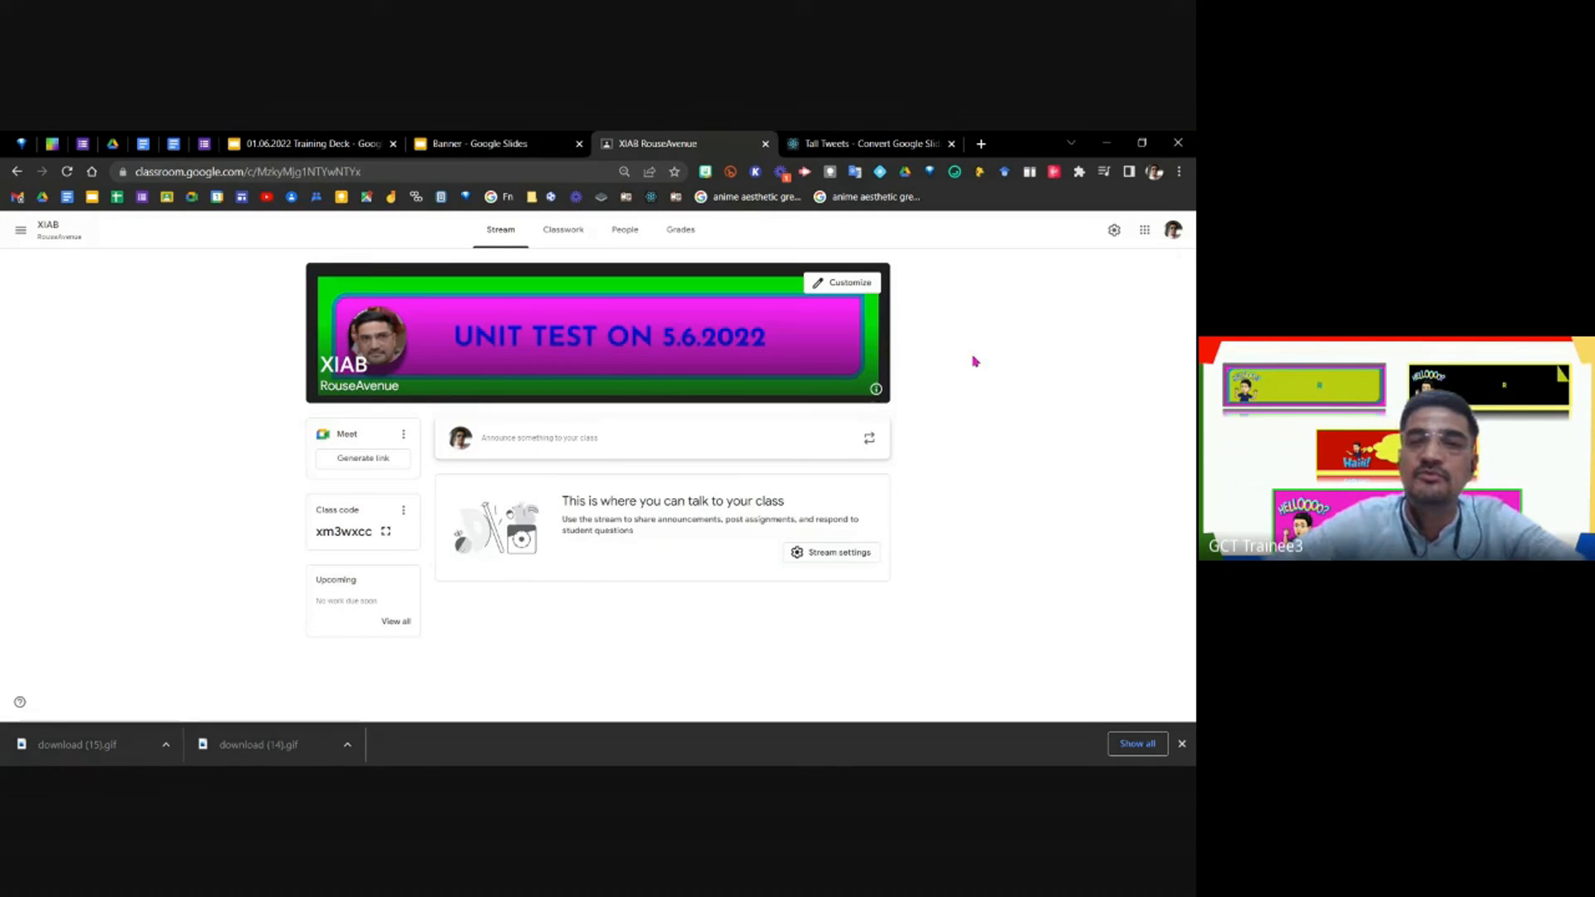
{"action": "left_click", "coordinate": [846, 284]}
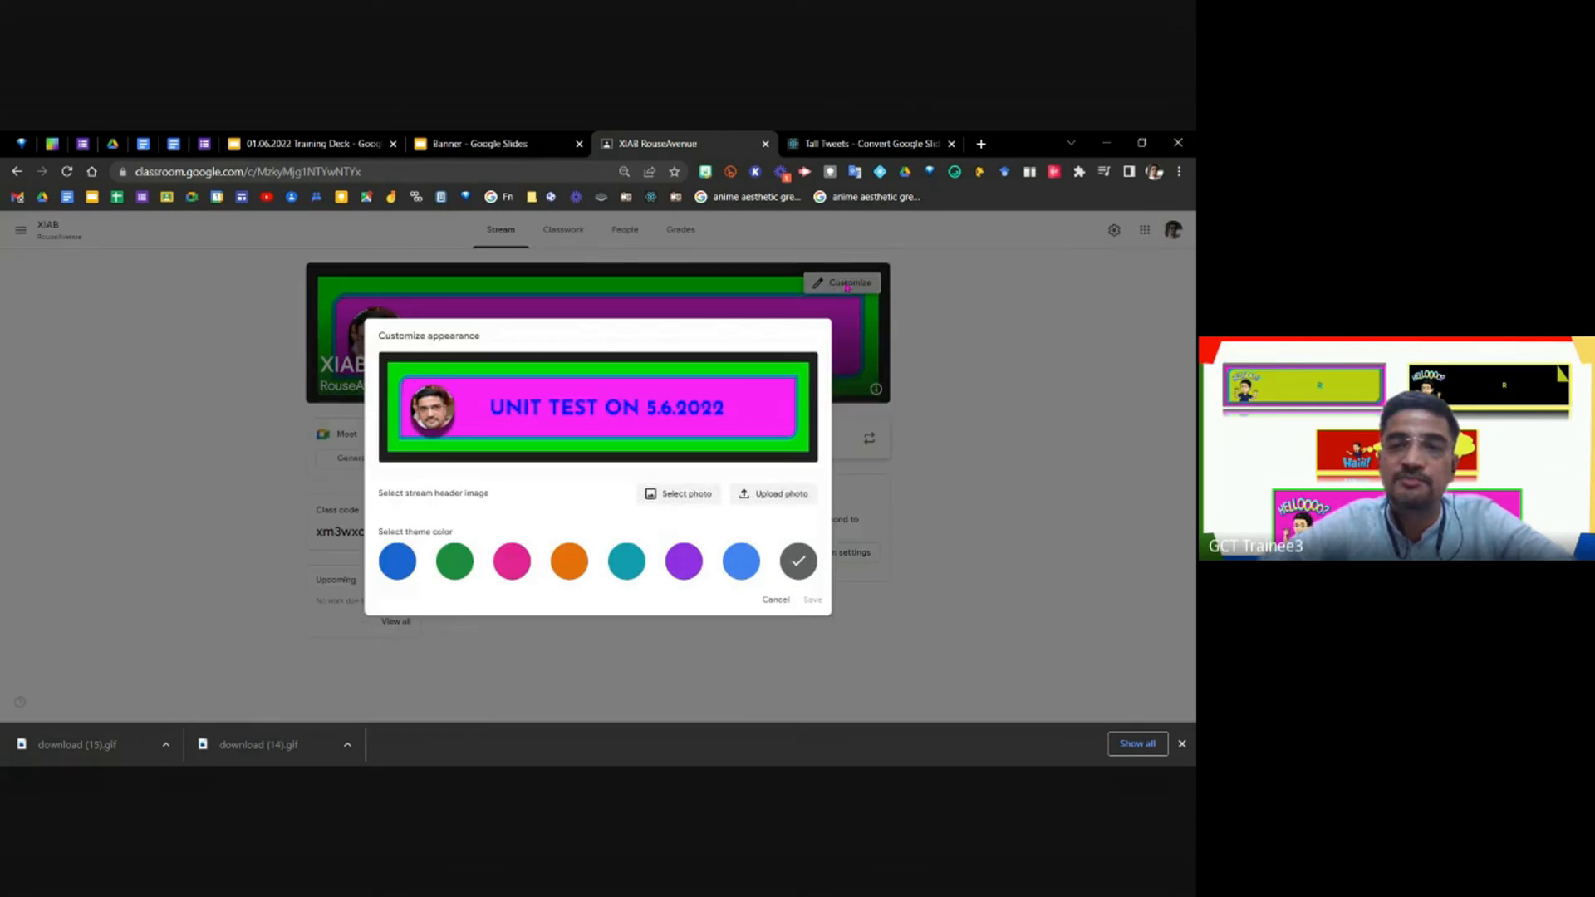
{"action": "left_click", "coordinate": [760, 493]}
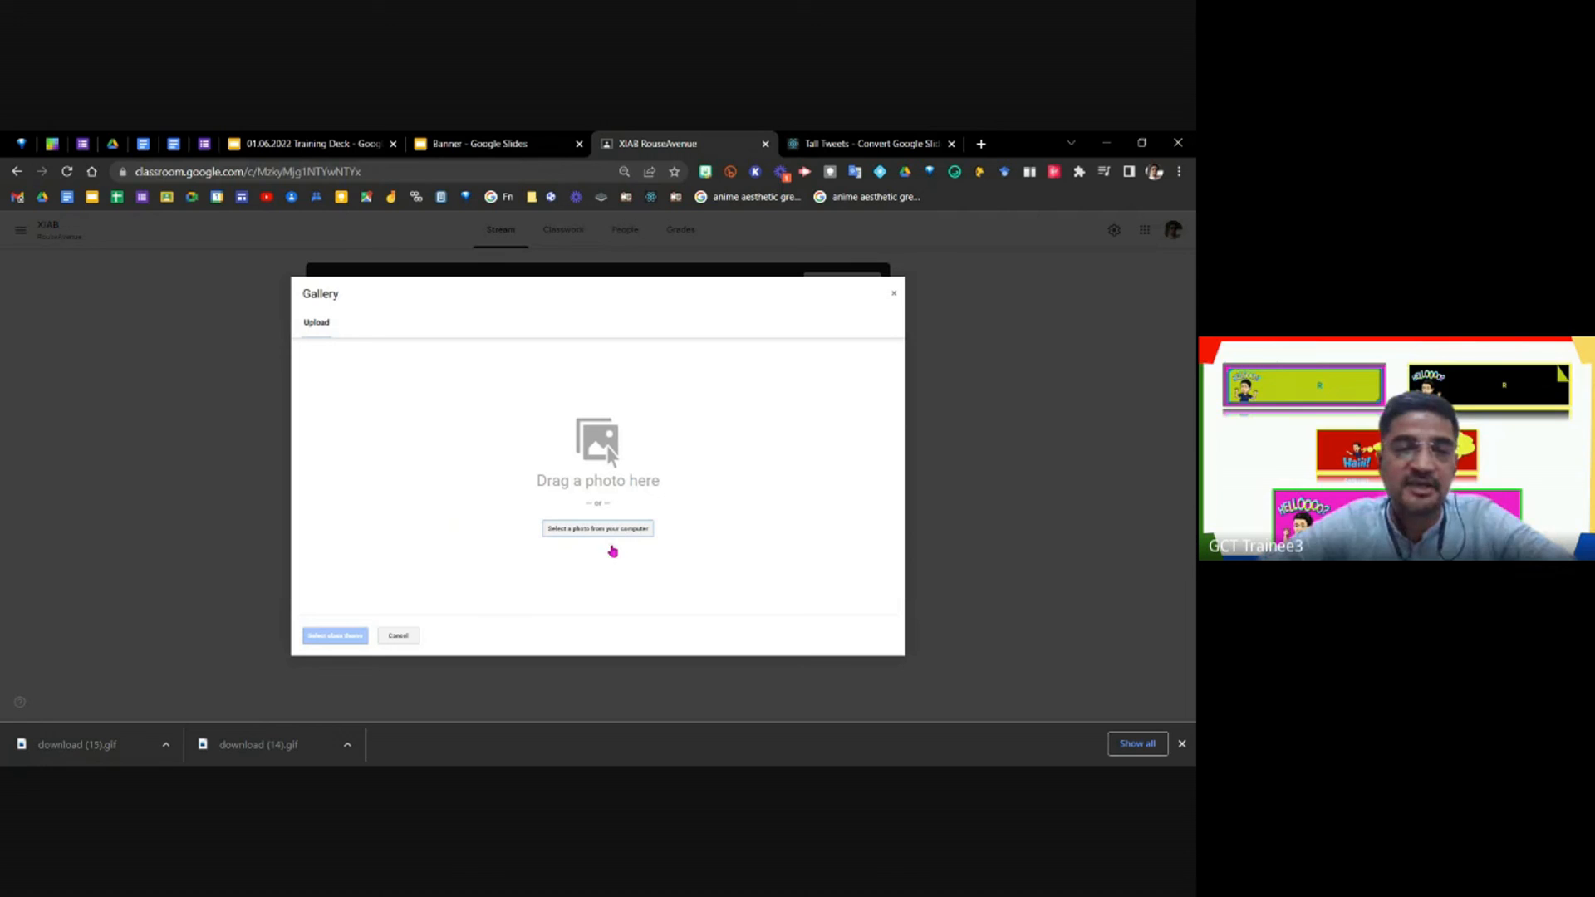
{"action": "left_click", "coordinate": [614, 538]}
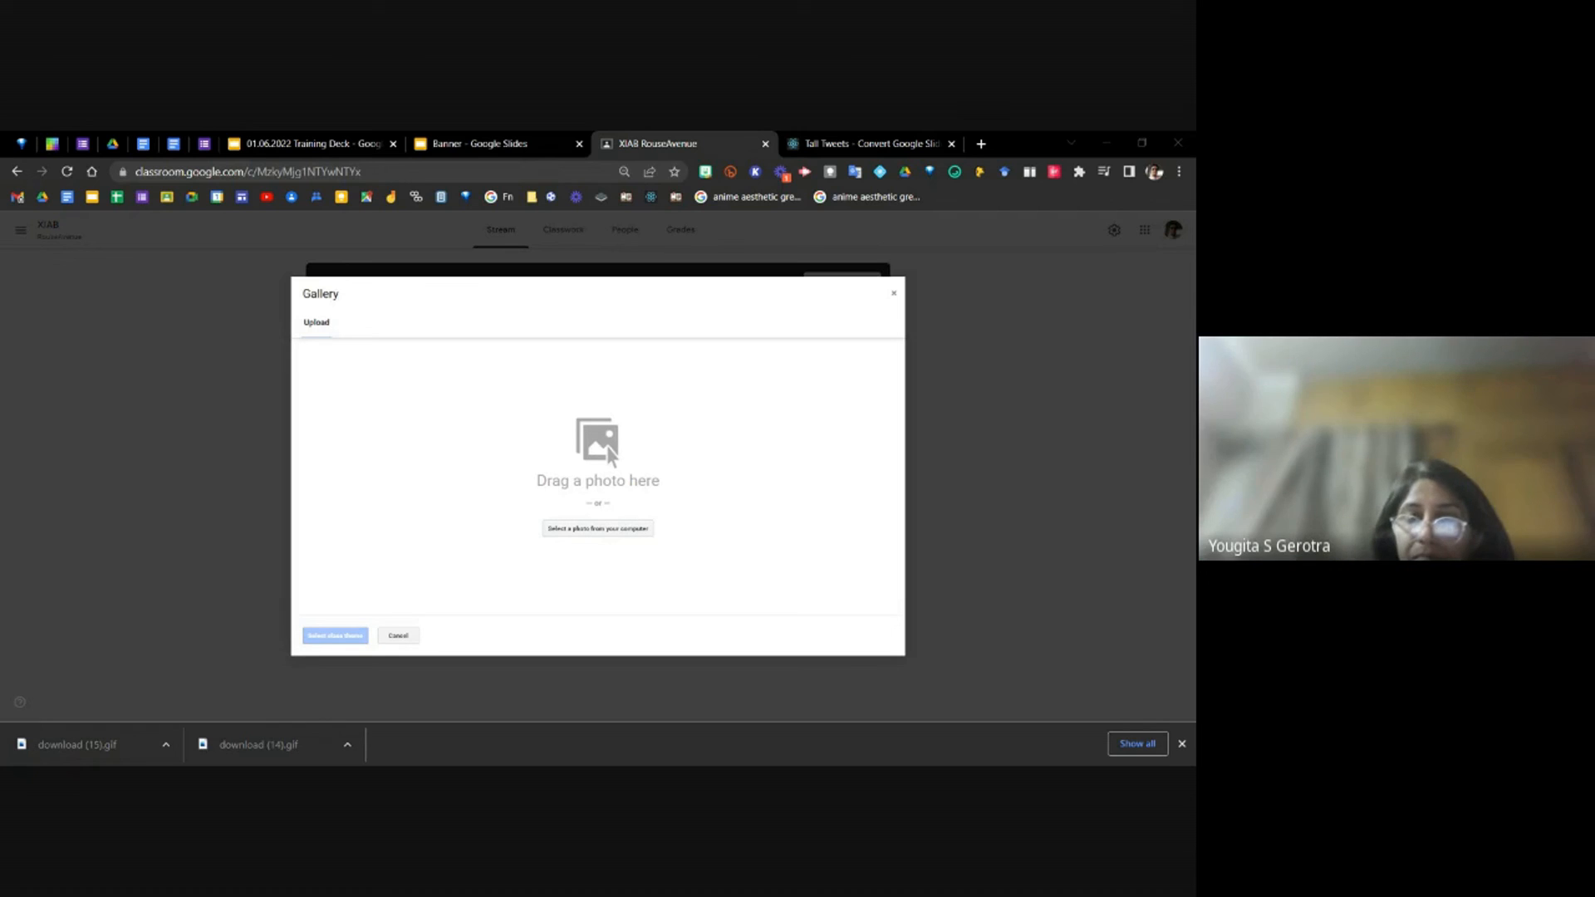
{"action": "key", "text": "Return"}
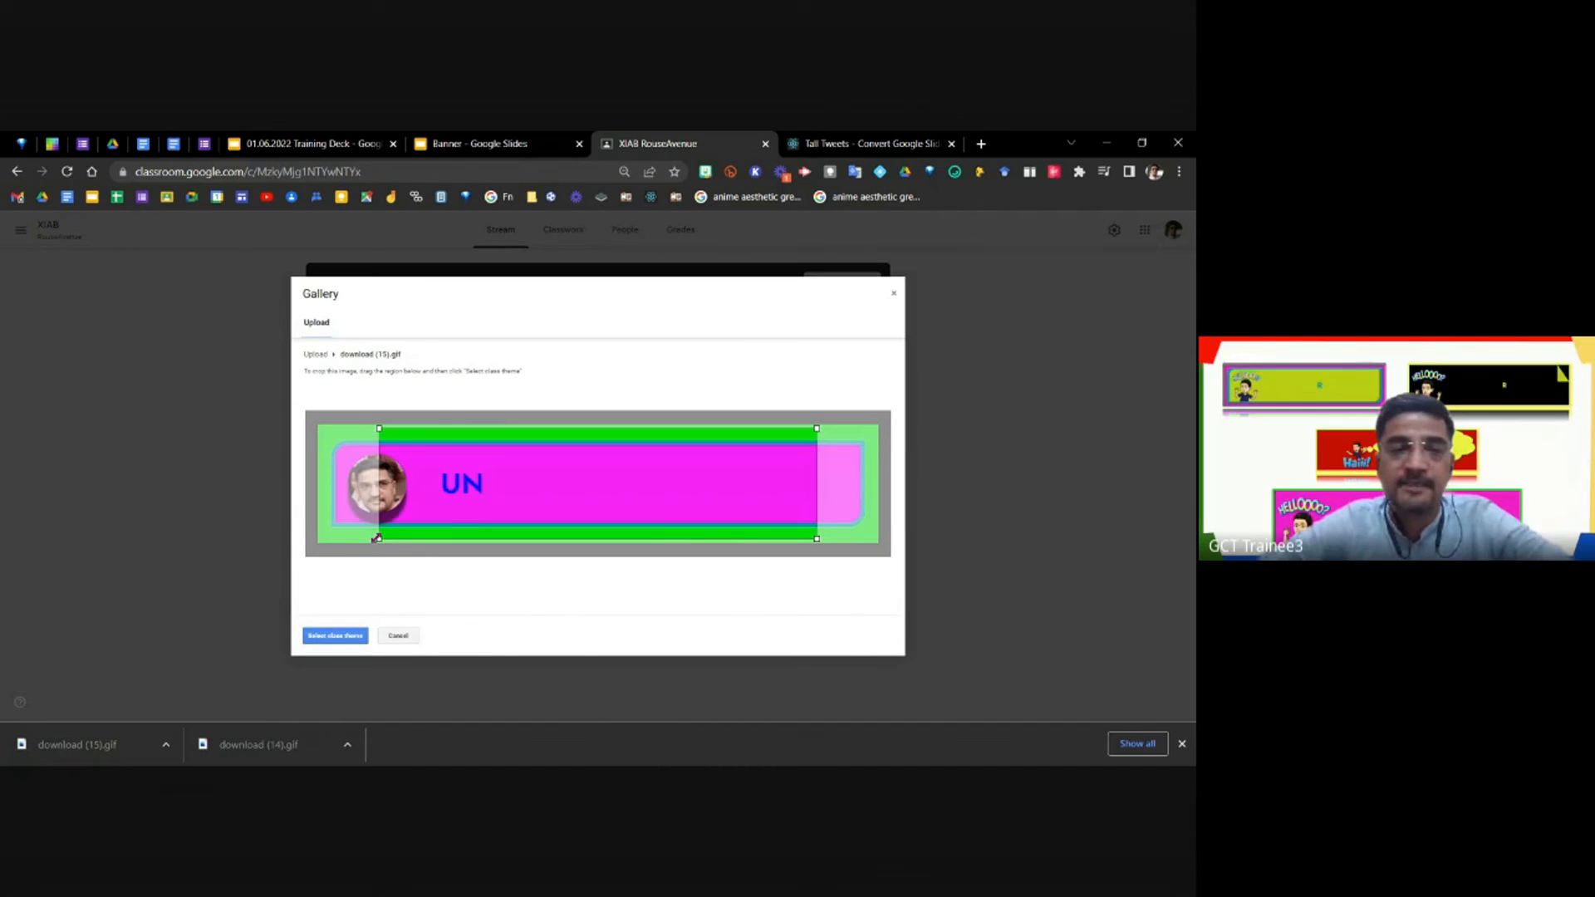
Extend the crop region over the whole GIF, select it as the class theme and save the new appearance.
{"action": "left_click_drag", "start_coordinate": [376, 539], "coordinate": [293, 563]}
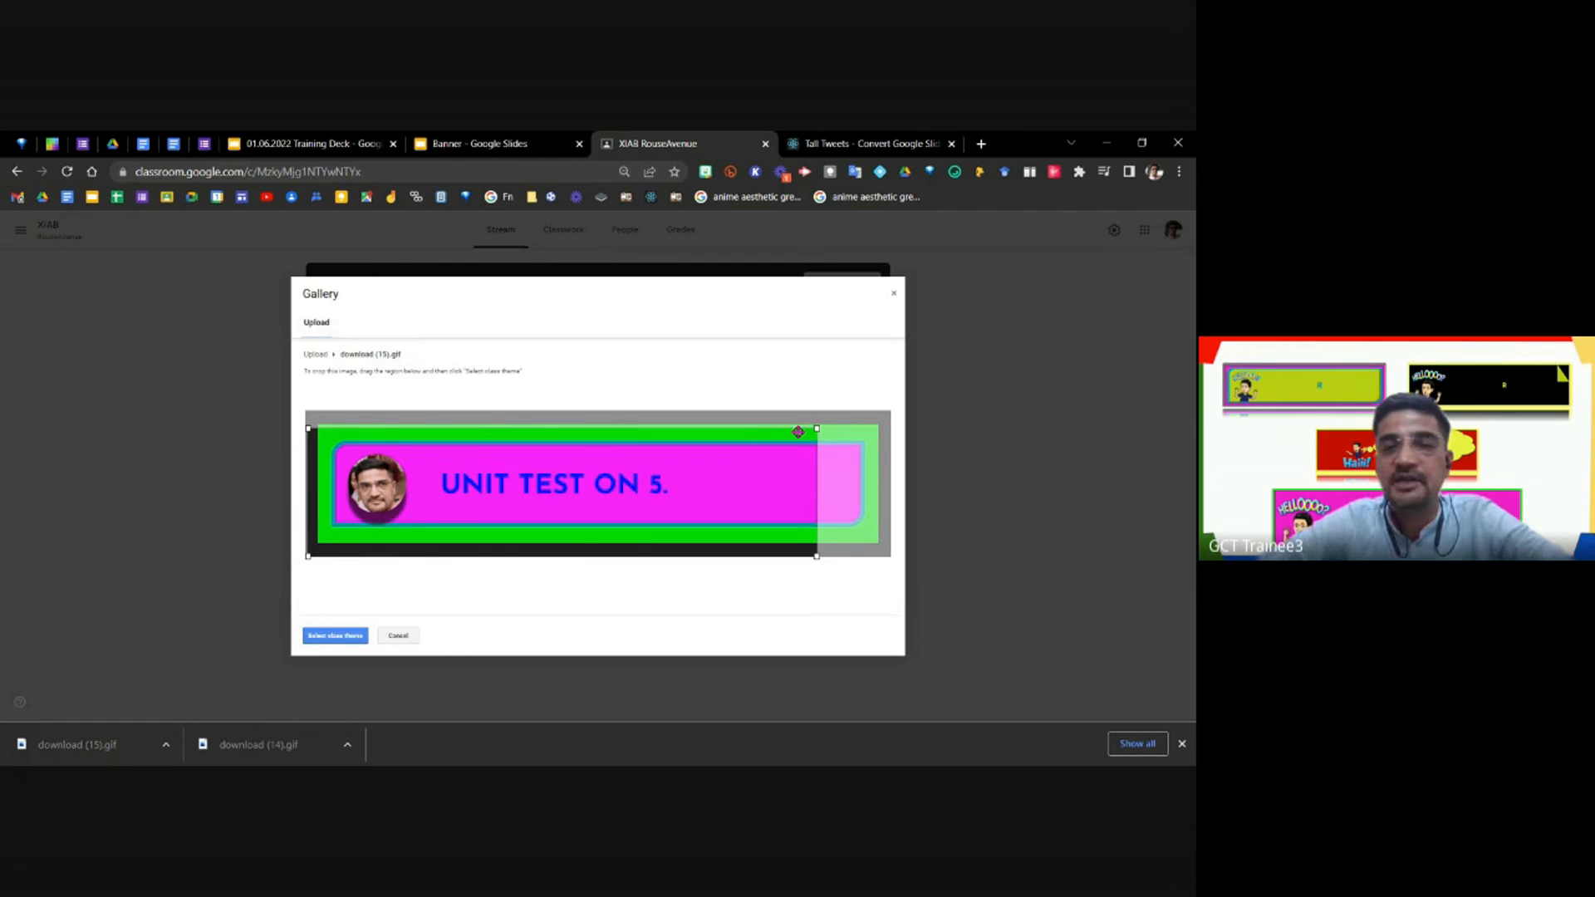
{"action": "left_click_drag", "start_coordinate": [817, 430], "coordinate": [866, 415]}
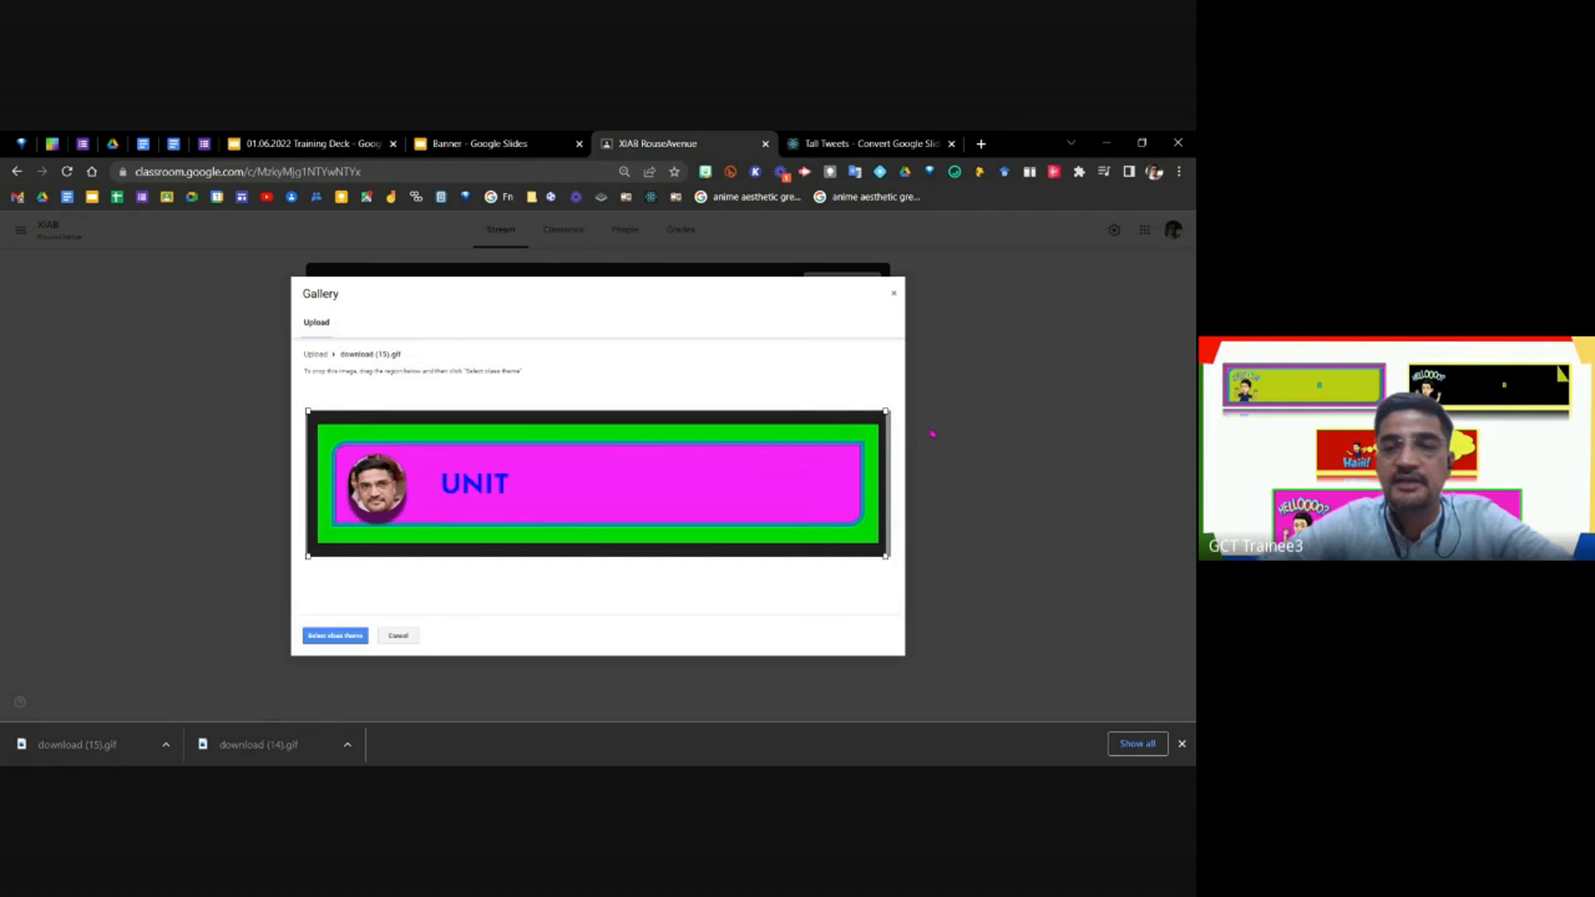
{"action": "left_click_drag", "start_coordinate": [885, 556], "coordinate": [846, 556]}
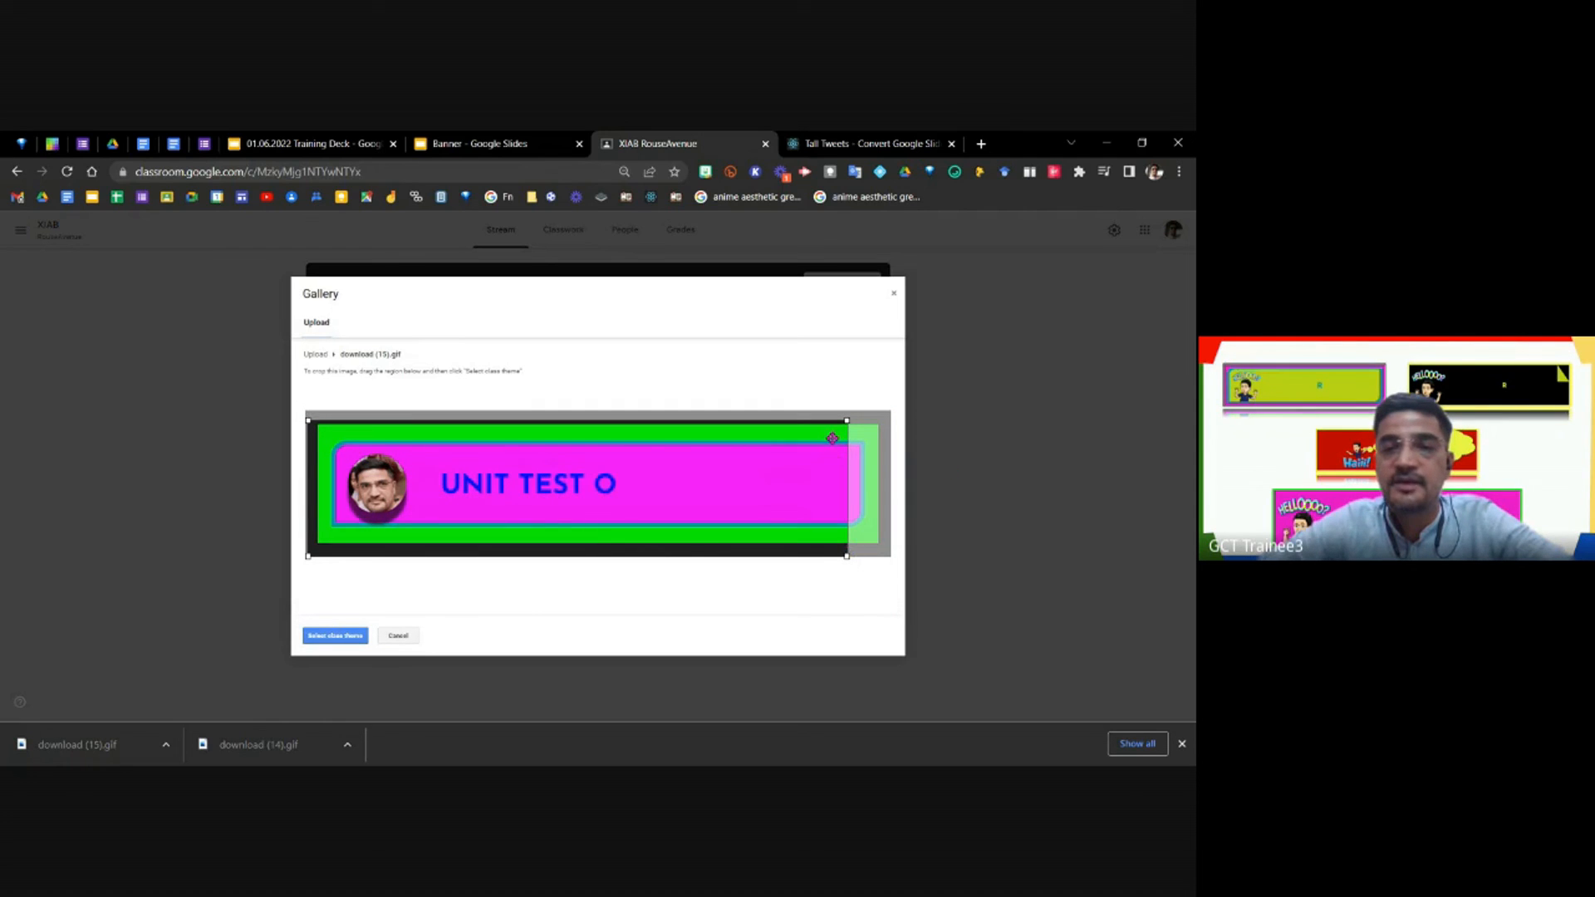
{"action": "left_click_drag", "start_coordinate": [846, 420], "coordinate": [894, 426]}
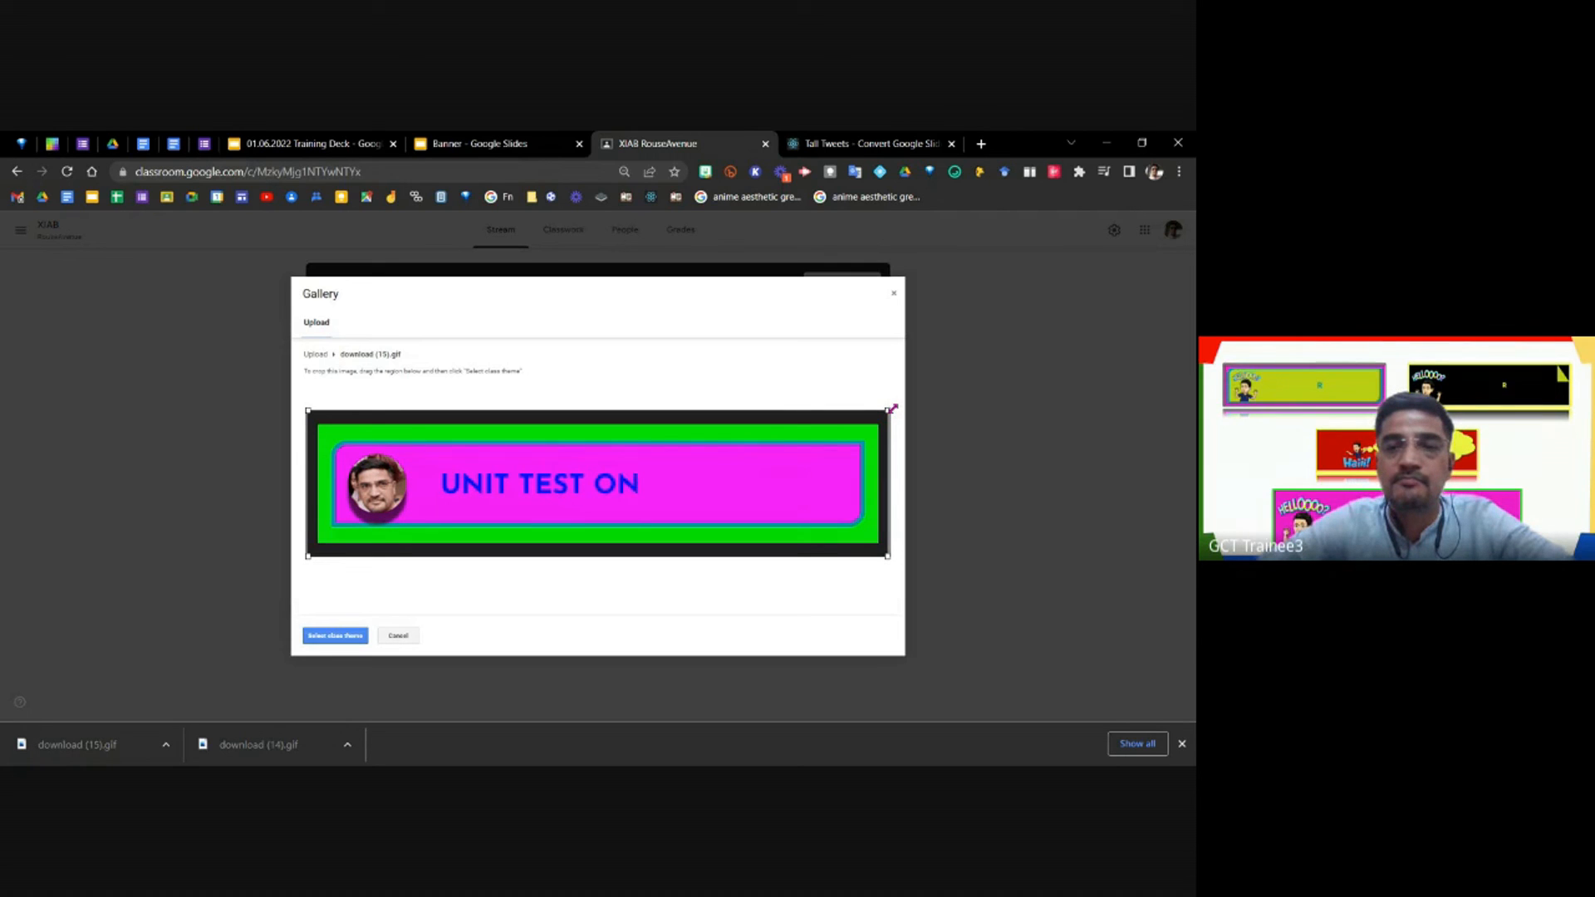
{"action": "left_click", "coordinate": [337, 636]}
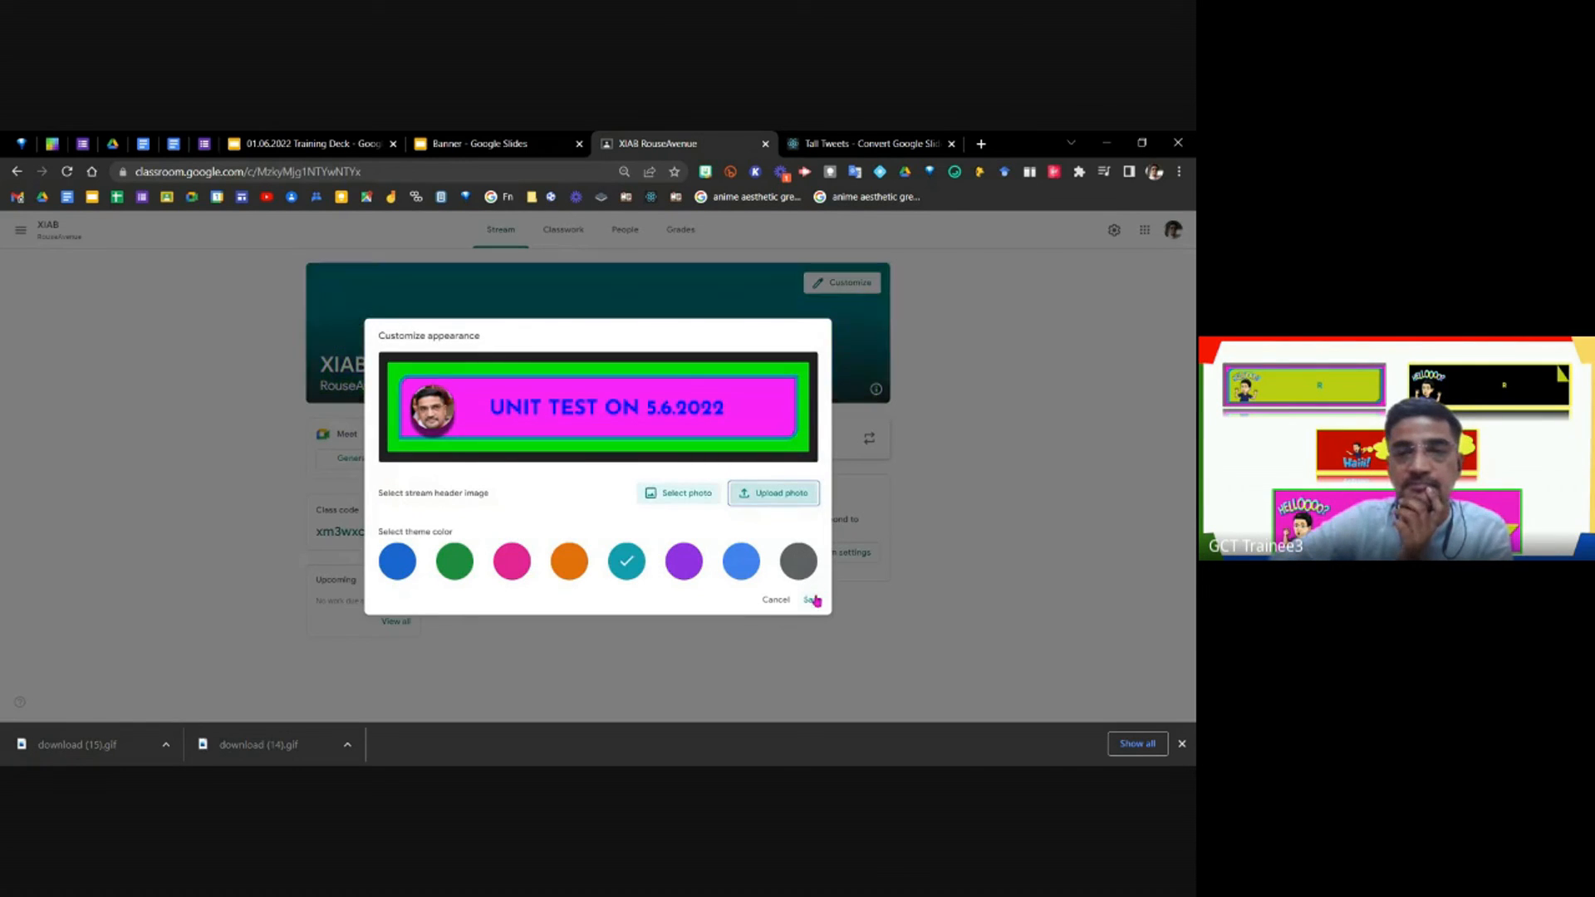
{"action": "left_click", "coordinate": [814, 601]}
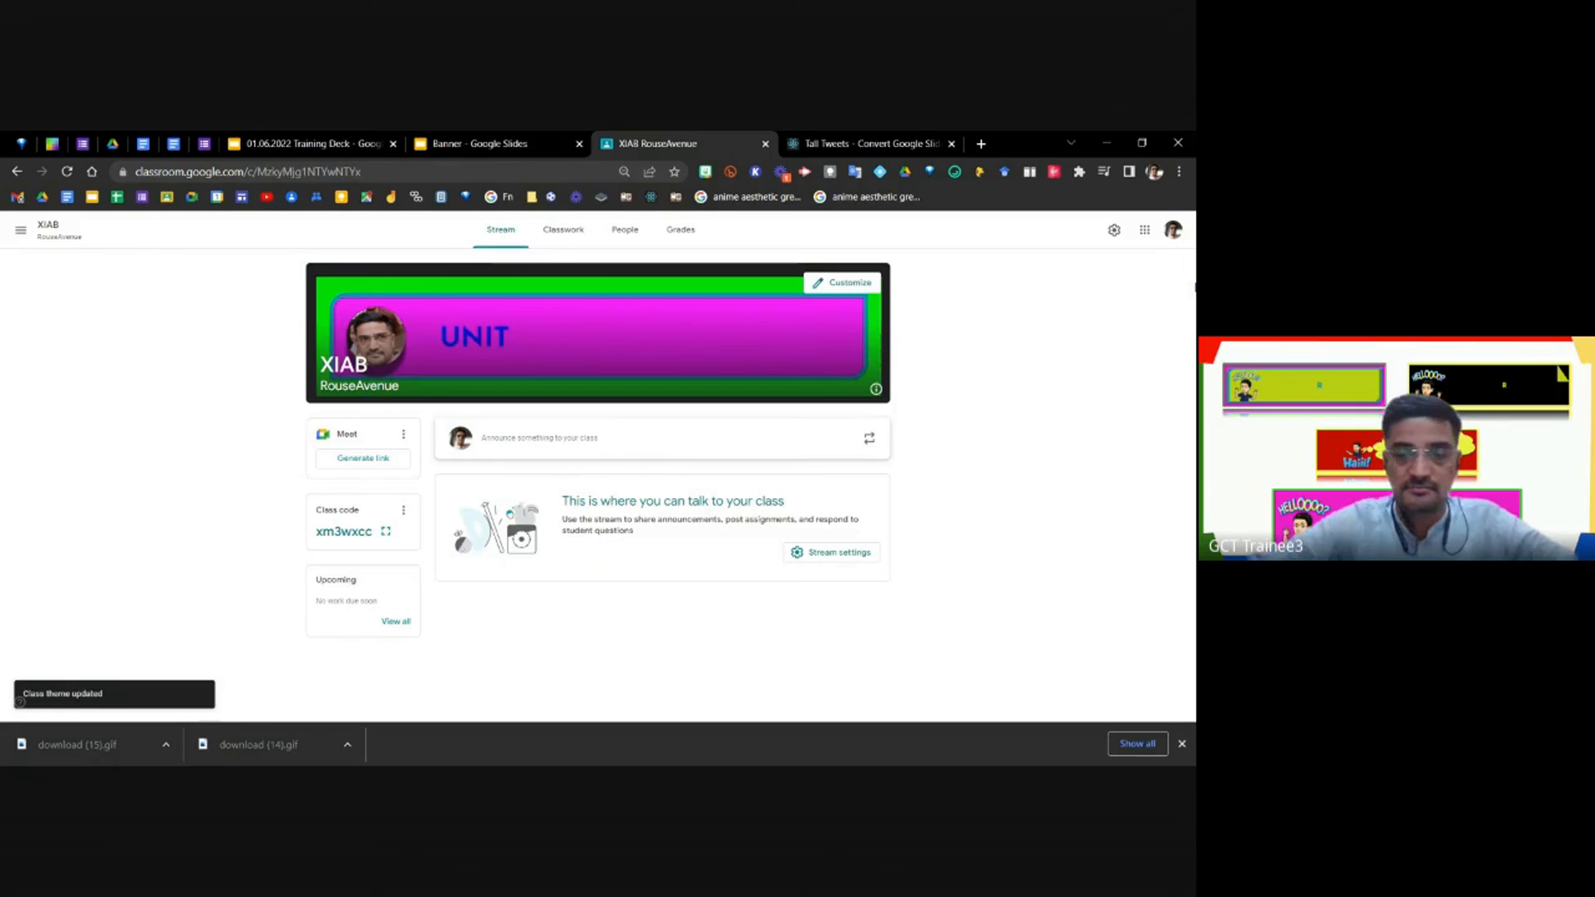
Enlarge the class stream page to examine the animated header banner.
{"action": "key", "text": "ctrl+plus"}
{"action": "key", "text": "ctrl+plus"}
{"action": "key", "text": "ctrl+plus"}
{"action": "key", "text": "ctrl+plus"}
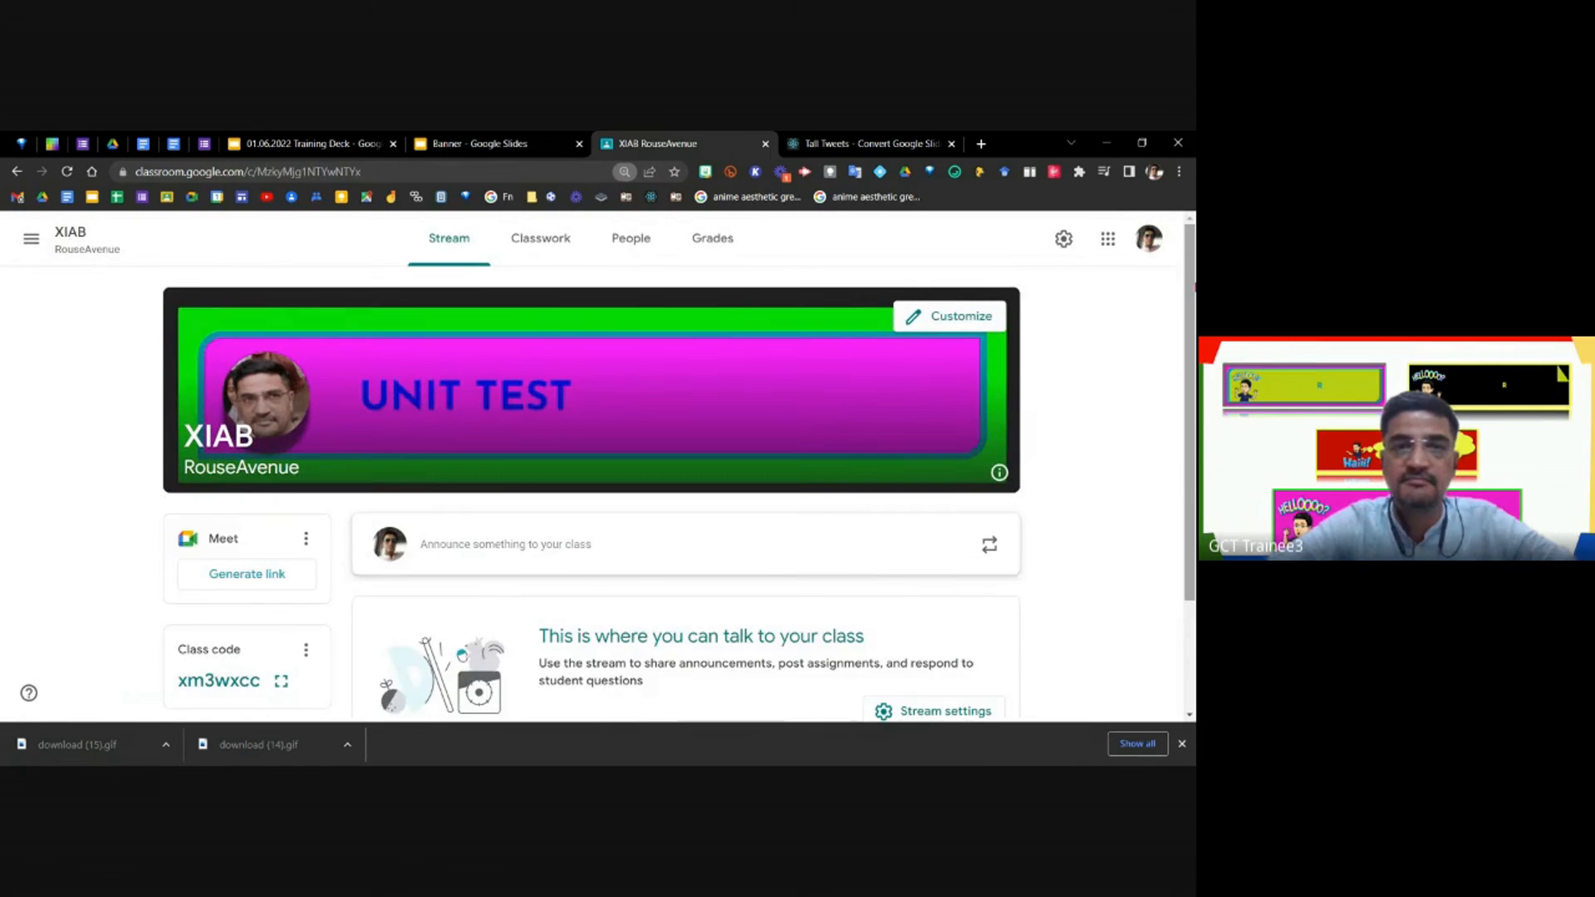
{"action": "key", "text": "ctrl+plus"}
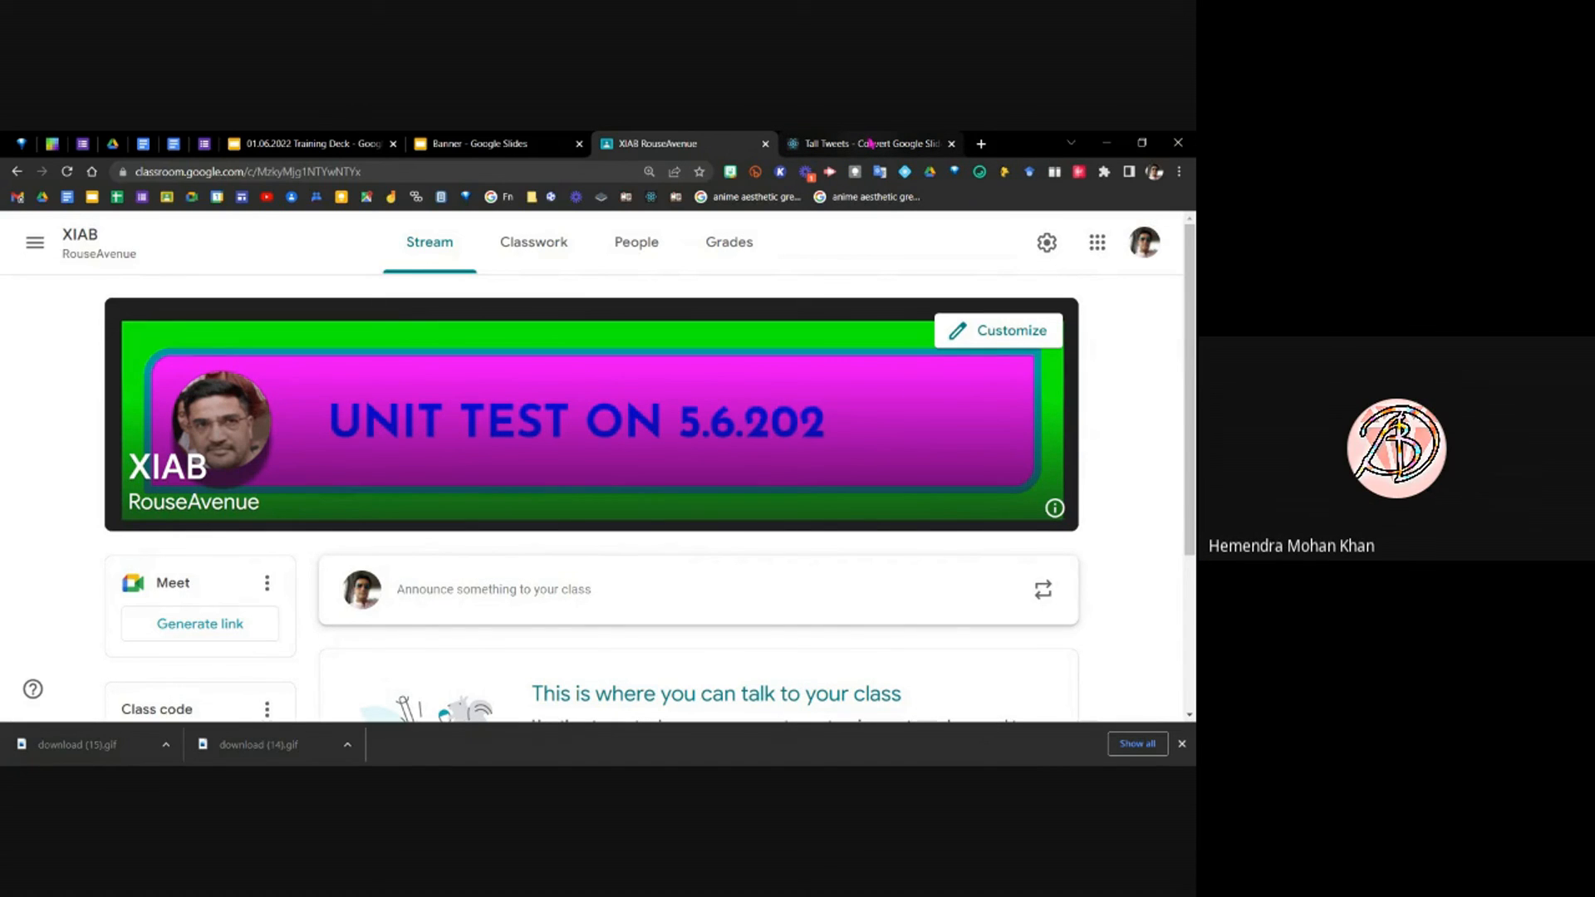
{"action": "left_click", "coordinate": [74, 758]}
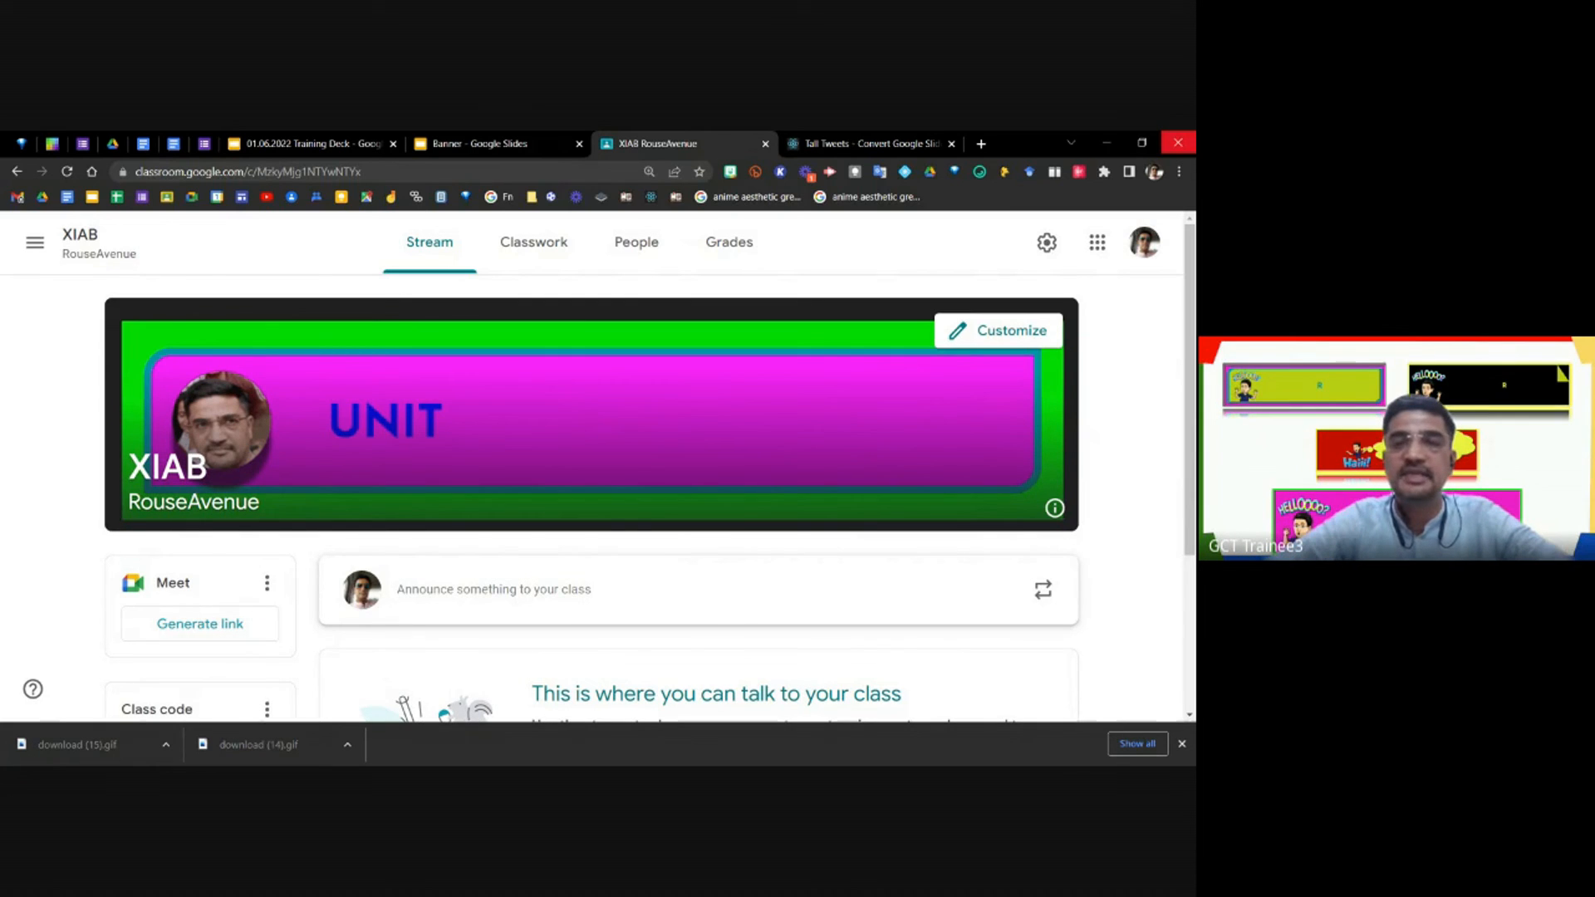
Switch to the 01.06.2022 Training Deck and open the agenda document linked from the "Now It's Your turn to showcase" slide.
{"action": "left_click", "coordinate": [481, 152]}
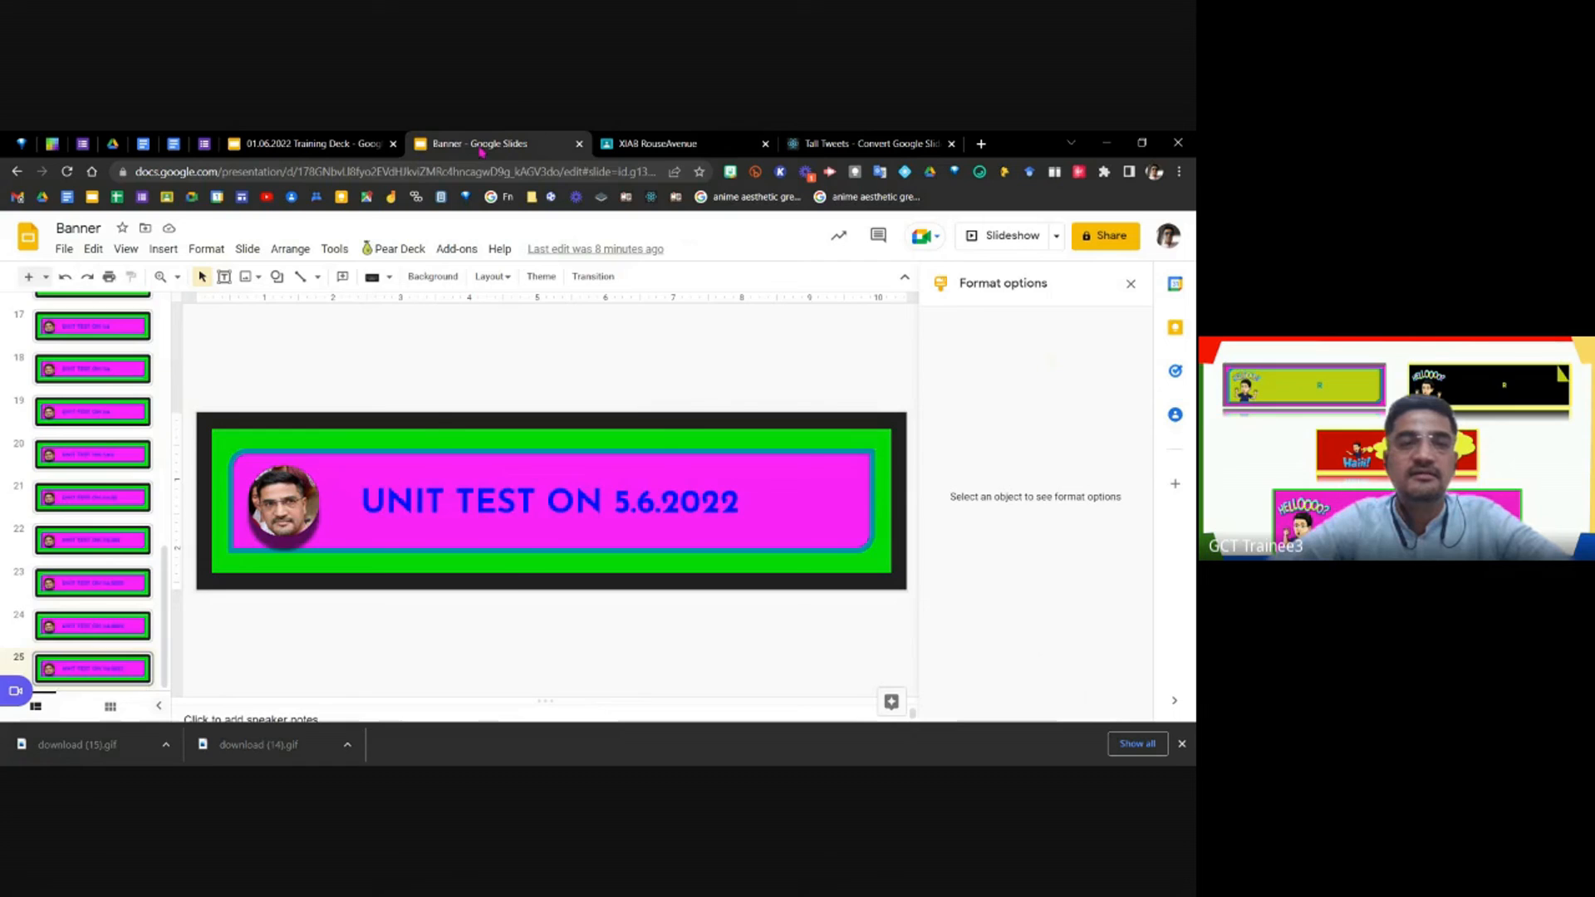
{"action": "left_click", "coordinate": [308, 143]}
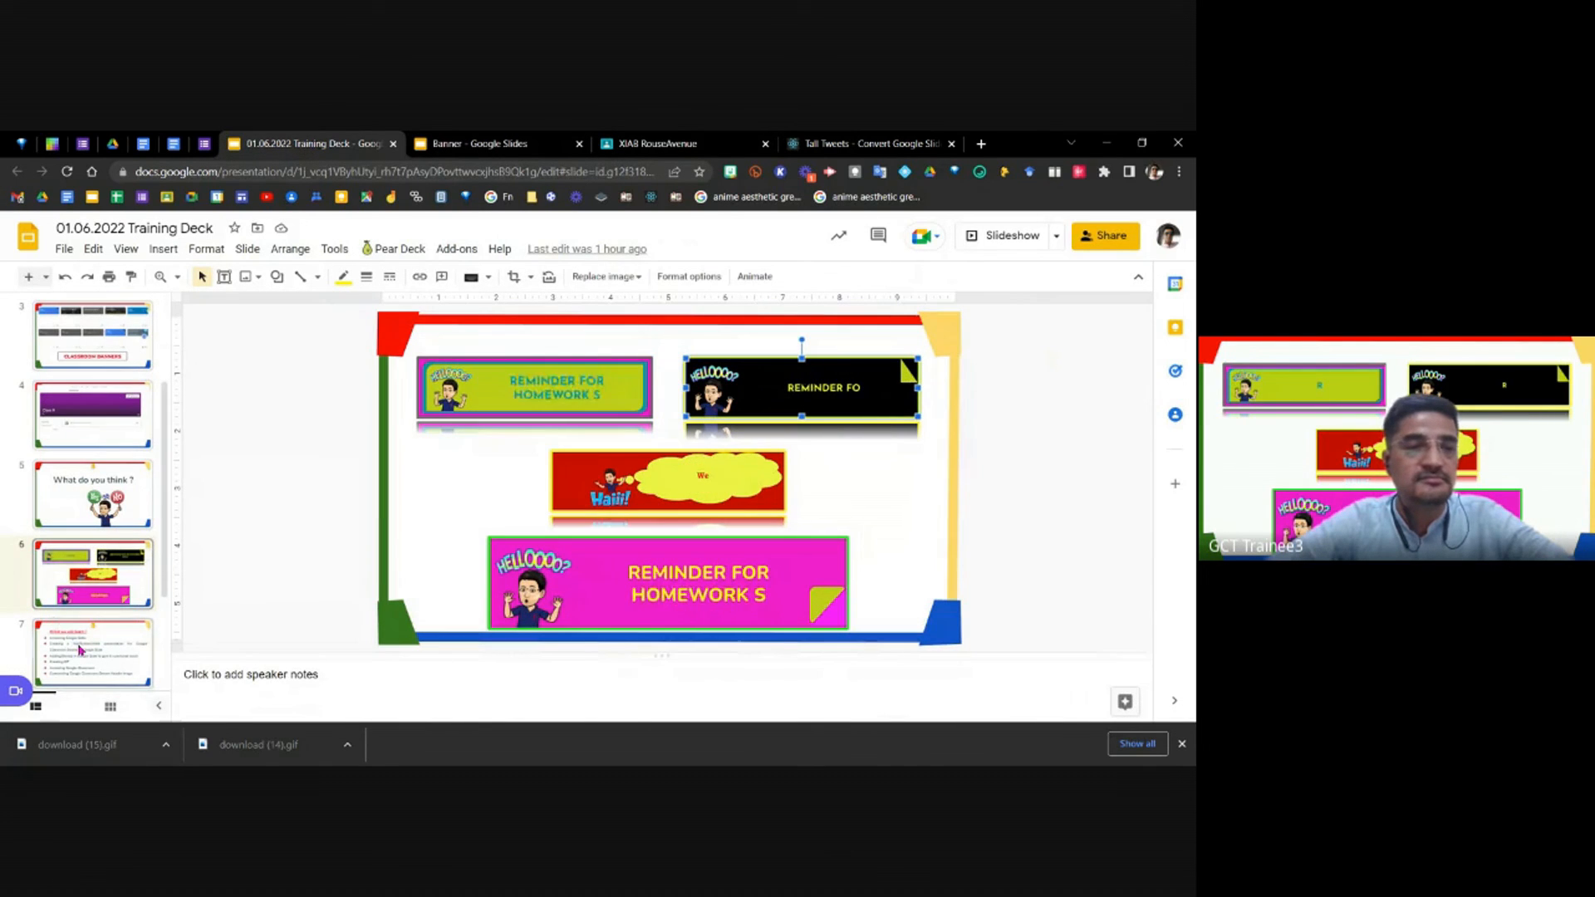
{"action": "scroll", "coordinate": [118, 600], "scroll_direction": "down", "scroll_amount": 3}
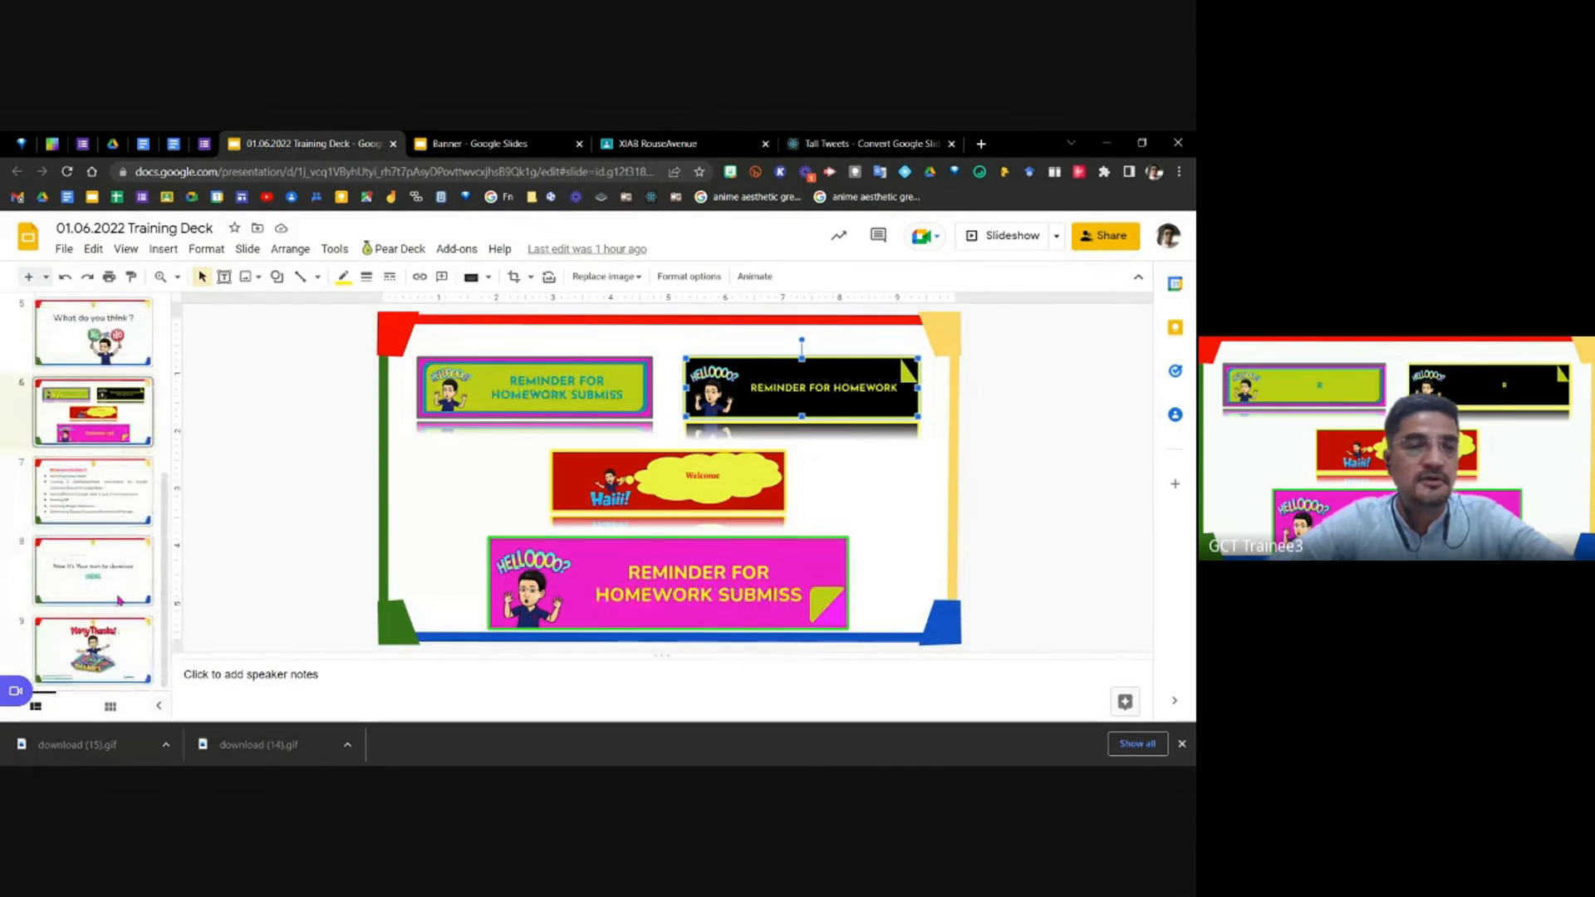
{"action": "left_click", "coordinate": [119, 600]}
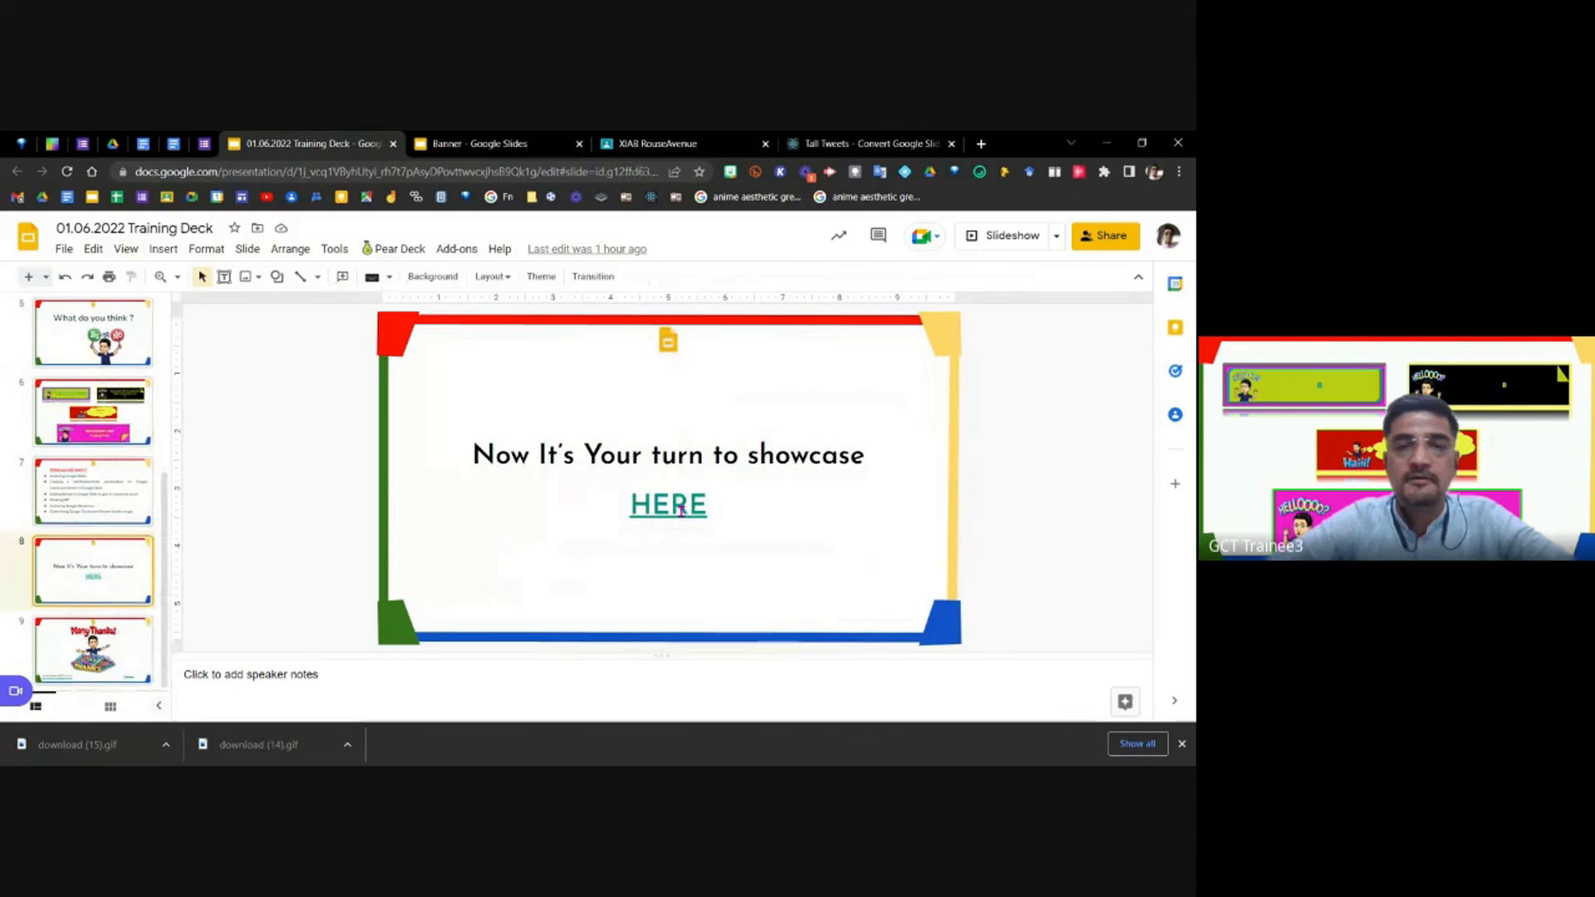
{"action": "left_click", "coordinate": [682, 510]}
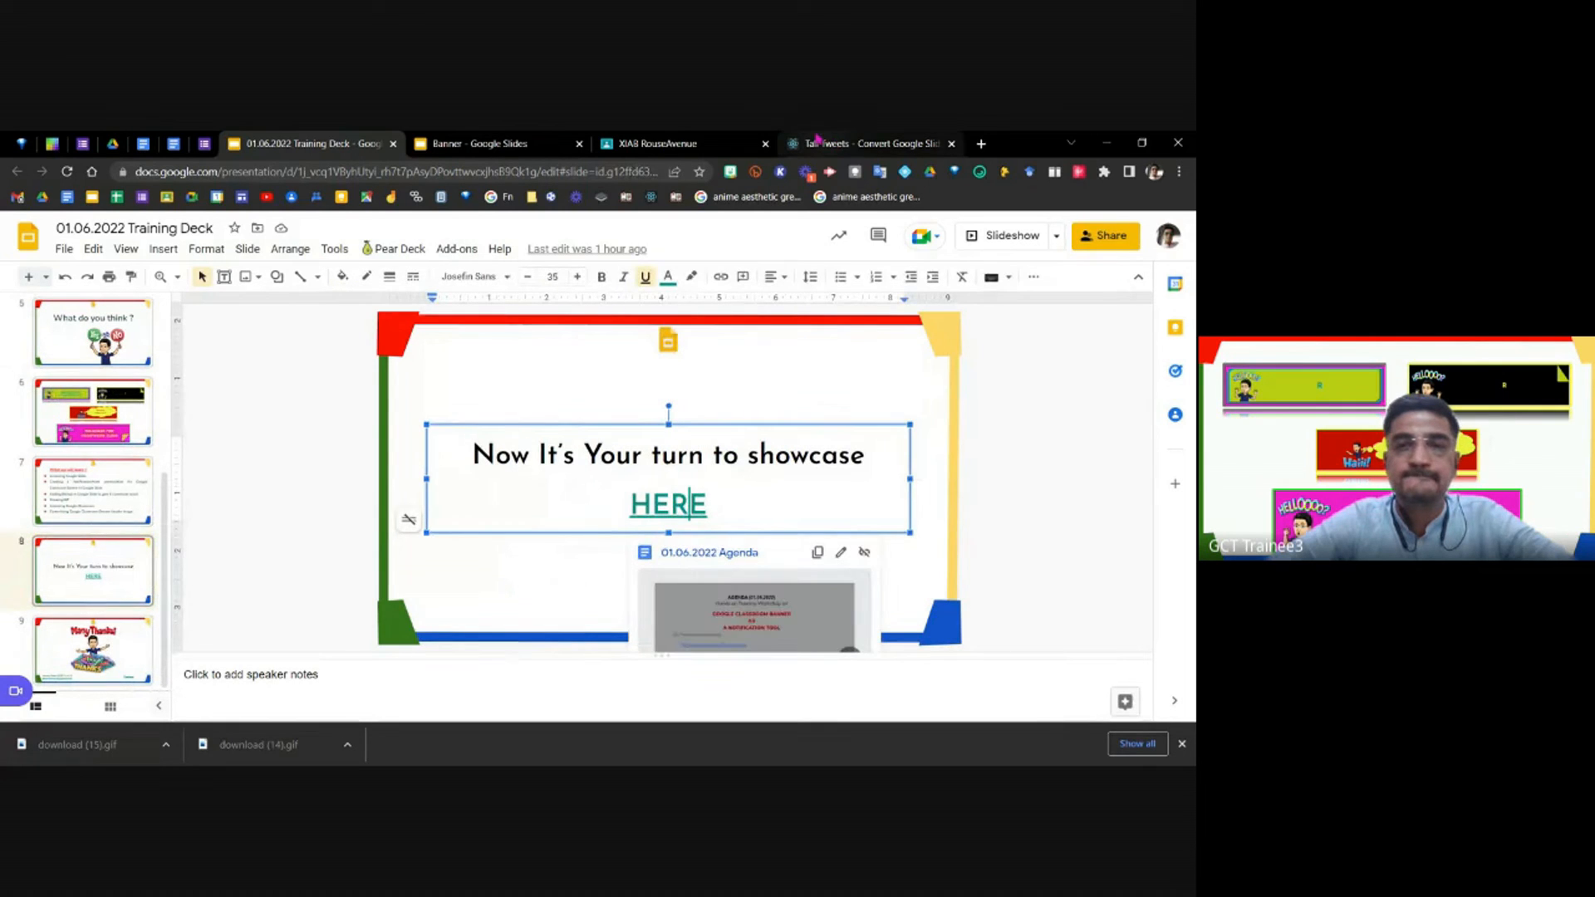
{"action": "left_click", "coordinate": [701, 553]}
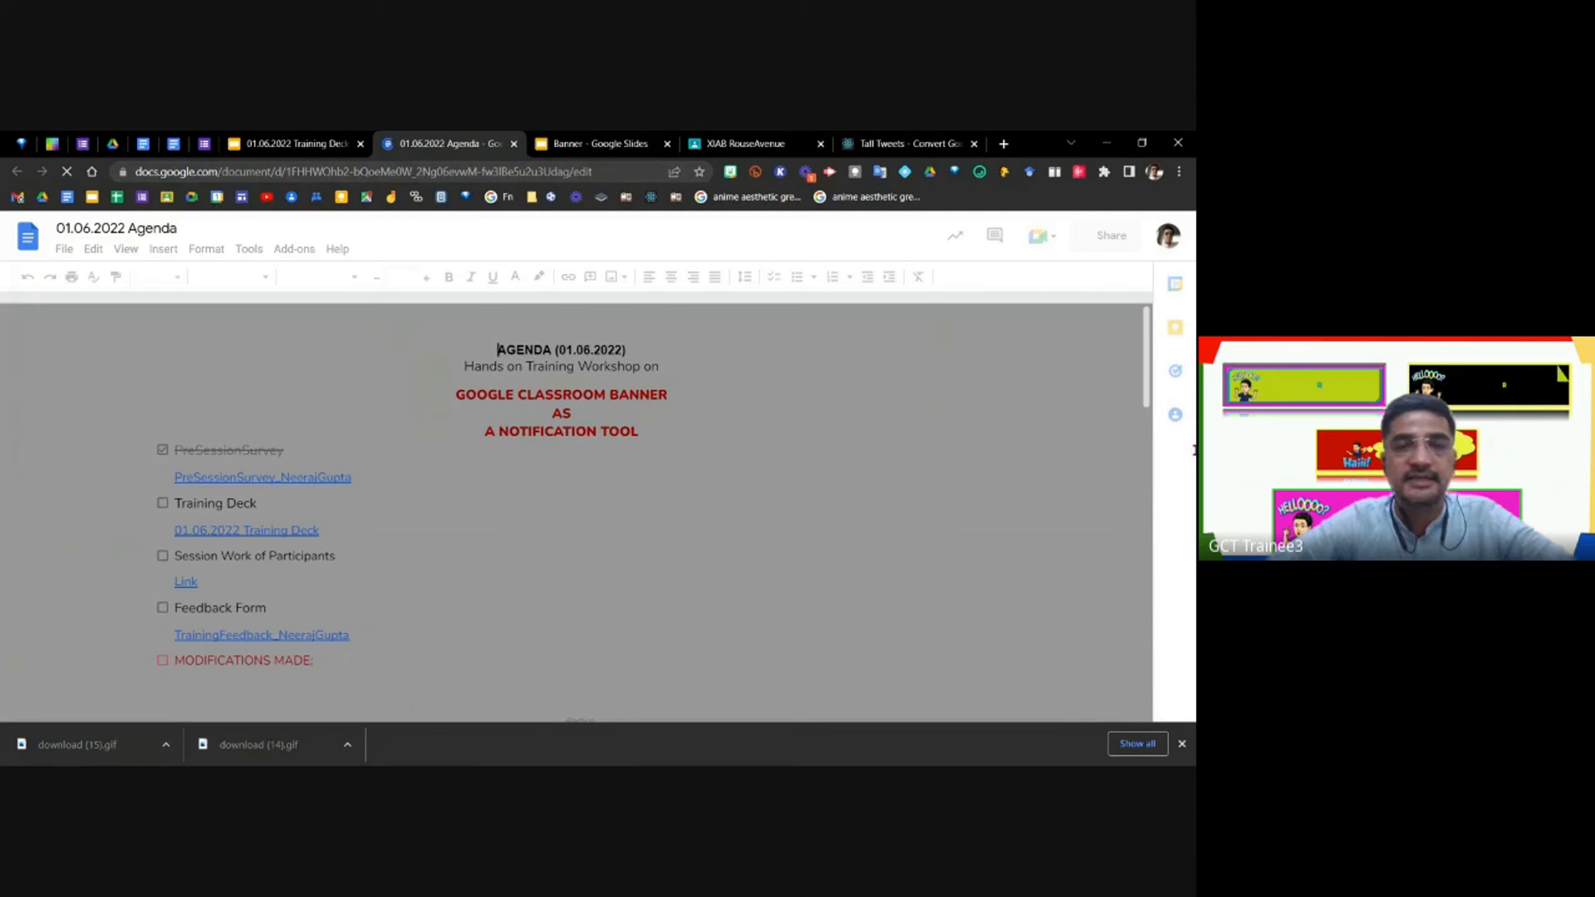
Copy the link attached to the agenda's "SESSION WORK DONE BY THE PARTICIPANTS" heading and dismiss the finished downloads.
{"action": "scroll", "coordinate": [1151, 479], "scroll_direction": "down", "scroll_amount": 15}
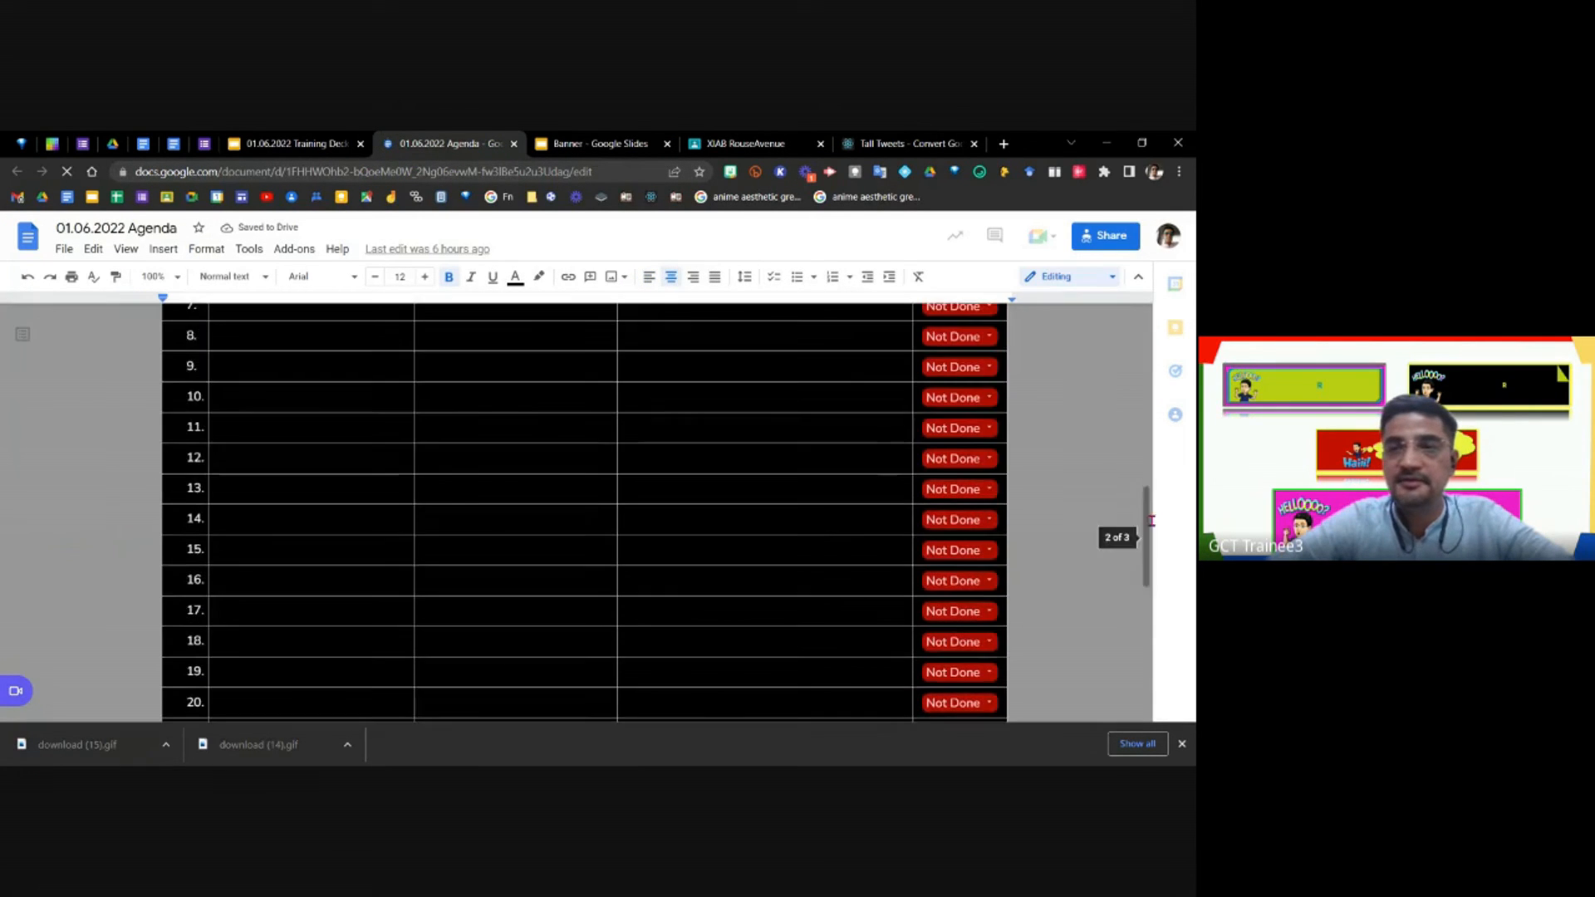
{"action": "scroll", "coordinate": [1150, 479], "scroll_direction": "up", "scroll_amount": 5}
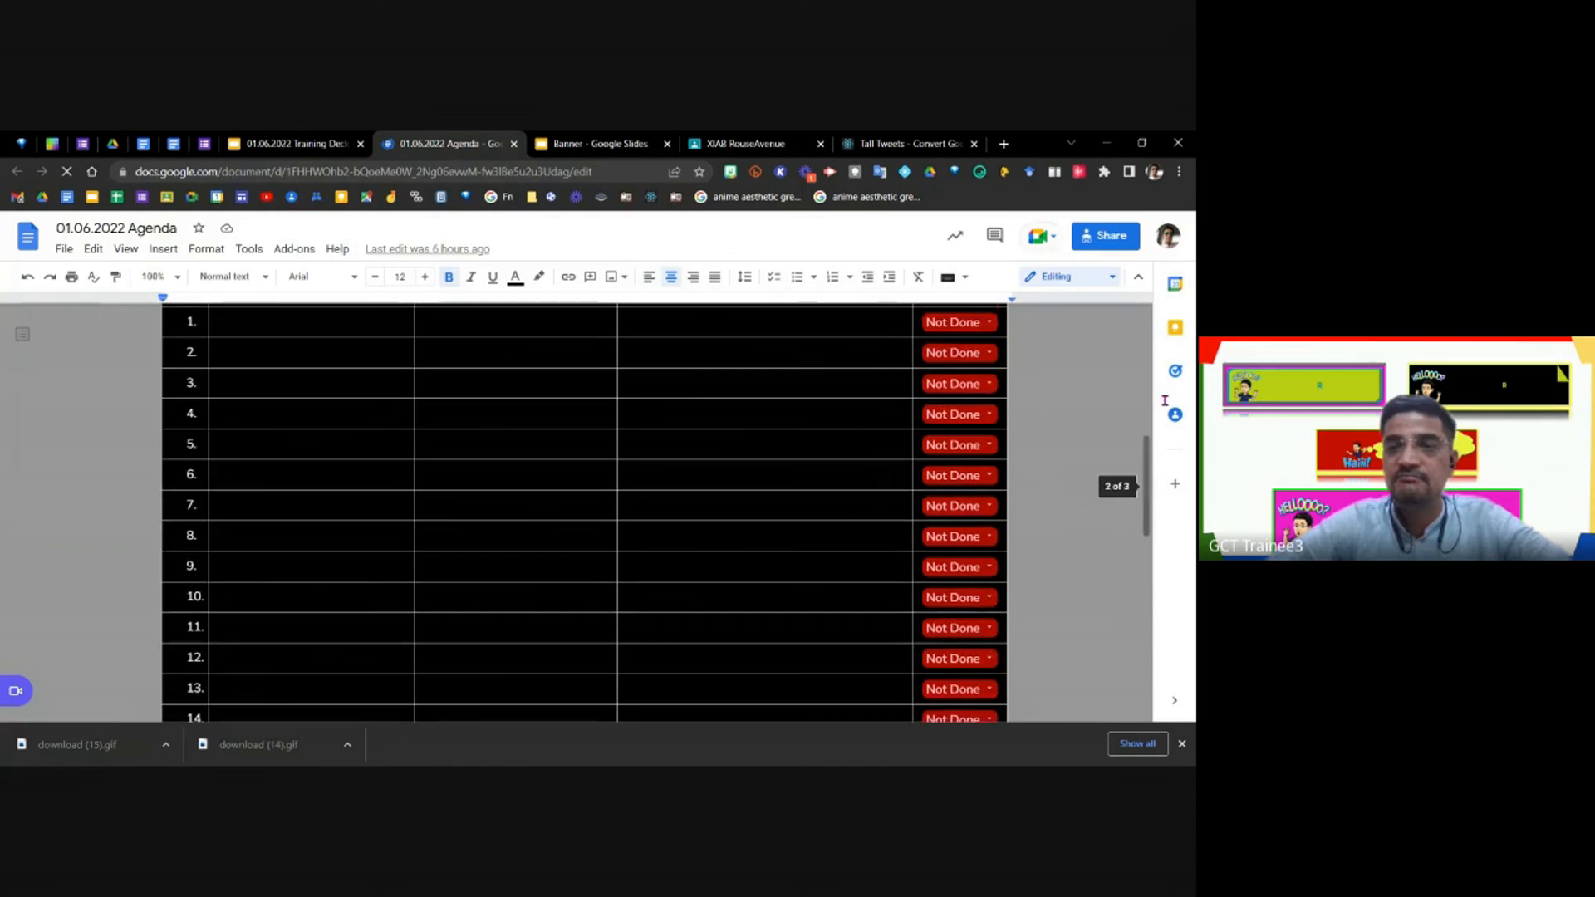
{"action": "scroll", "coordinate": [1152, 437], "scroll_direction": "up", "scroll_amount": 1}
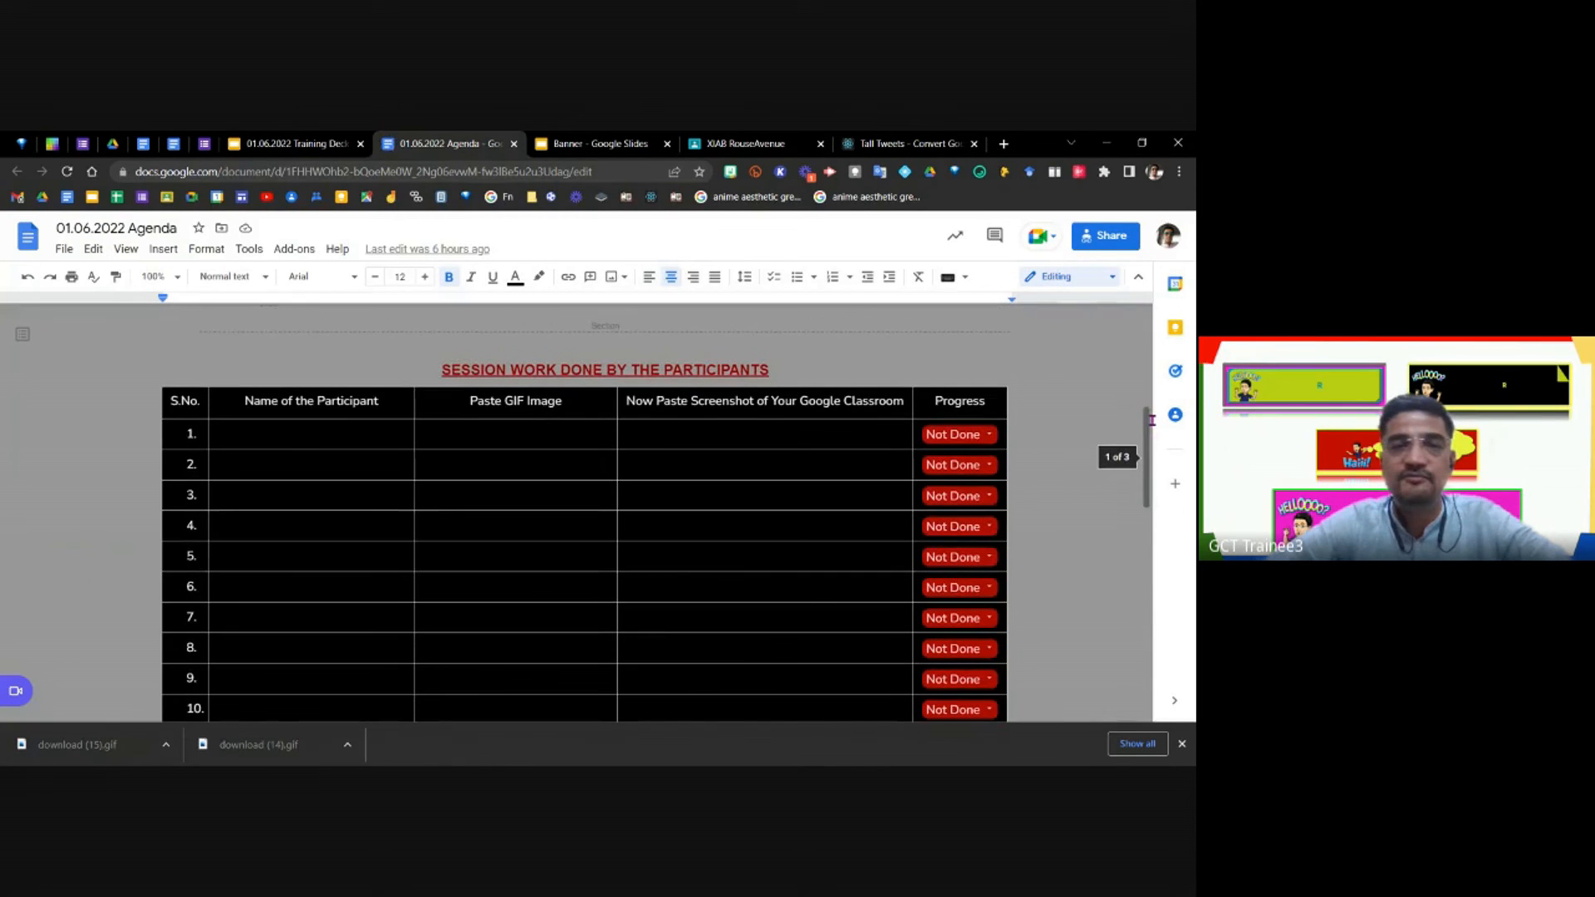
{"action": "left_click", "coordinate": [662, 364]}
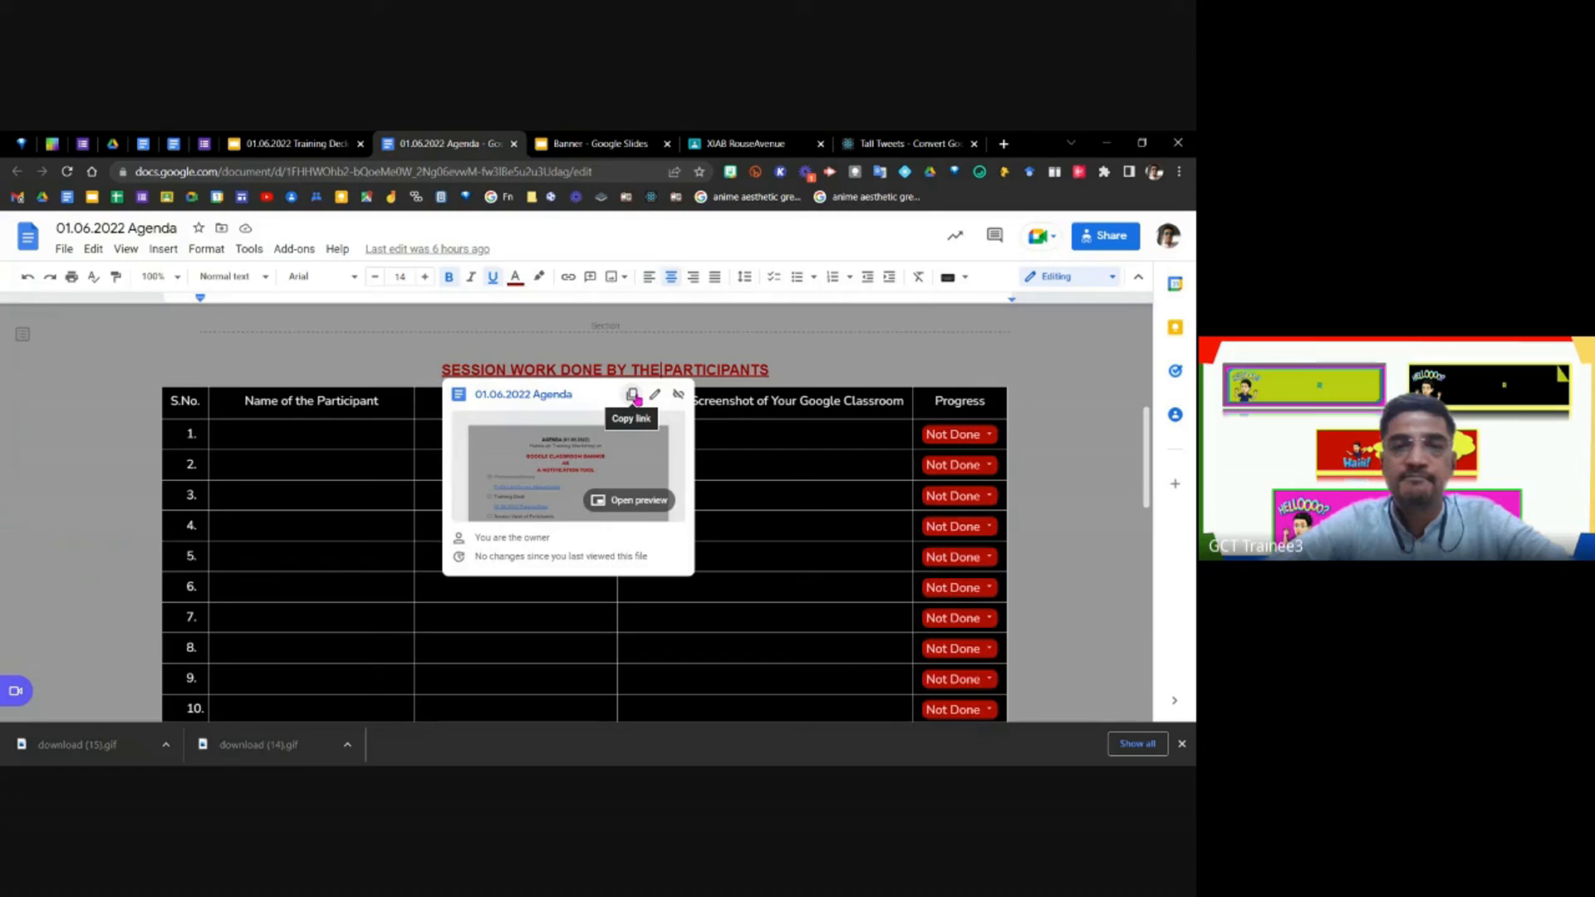
{"action": "left_click", "coordinate": [633, 395]}
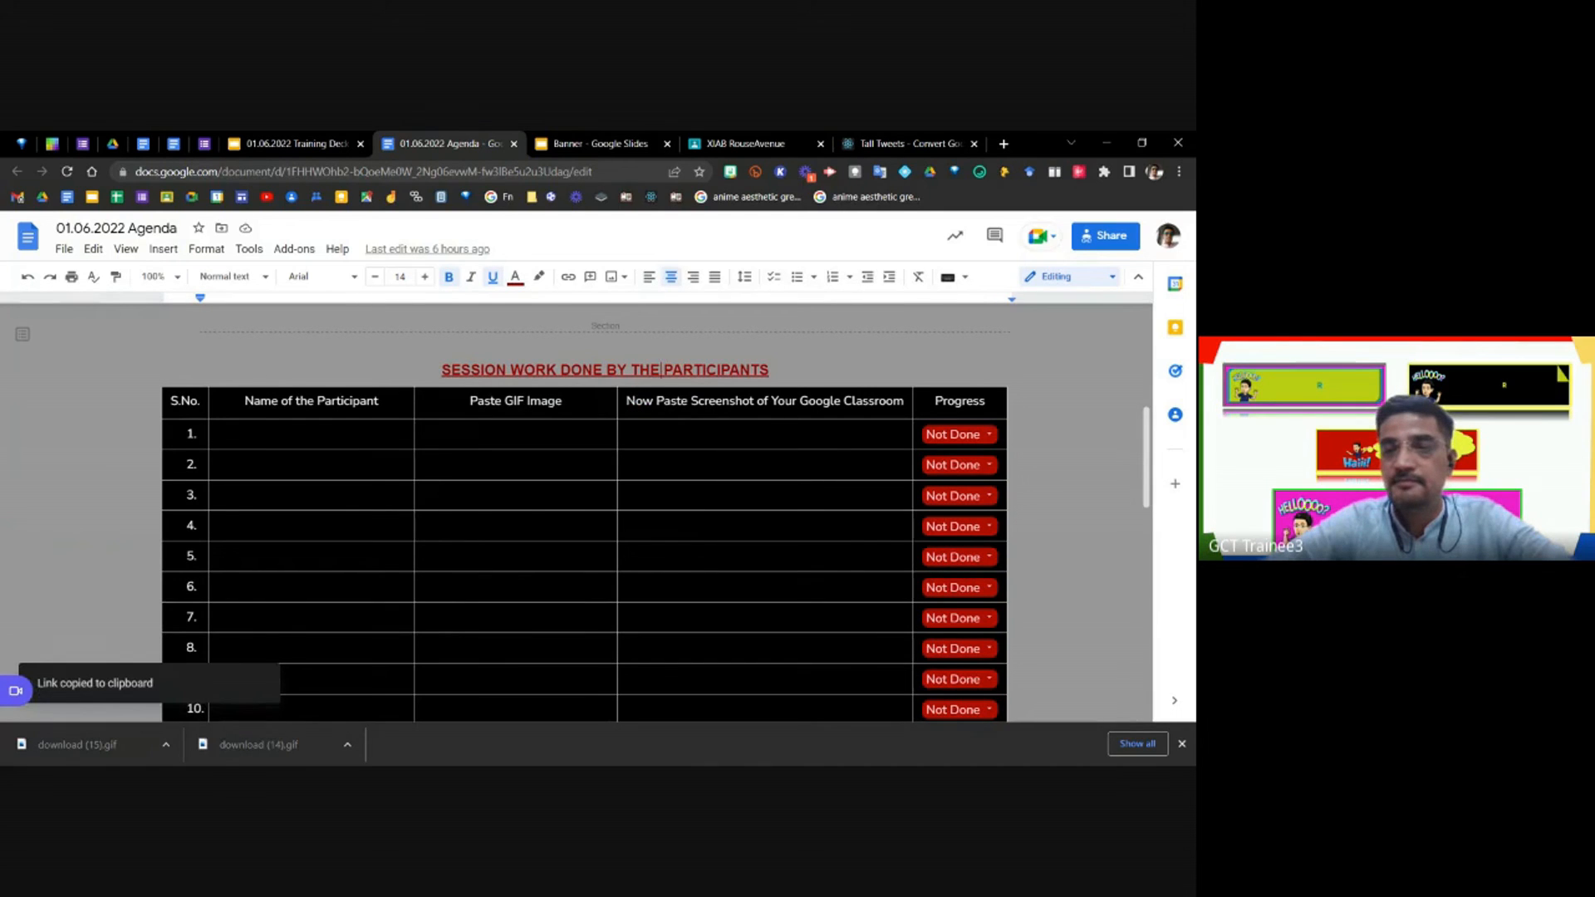
{"action": "left_click", "coordinate": [1184, 744]}
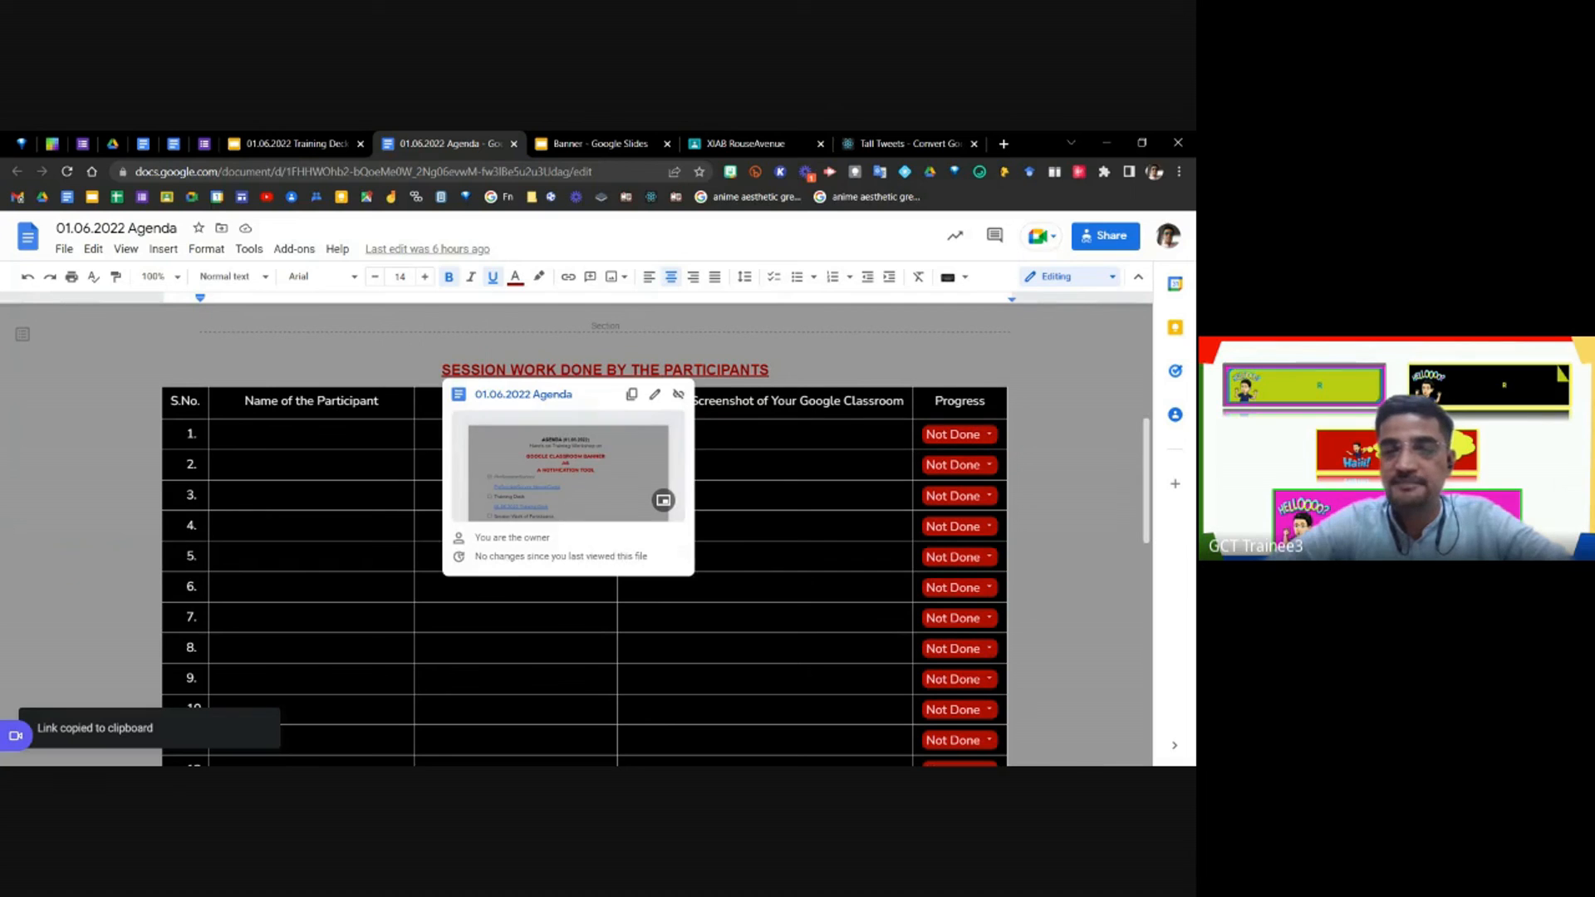
{"action": "key", "text": "alt+Tab"}
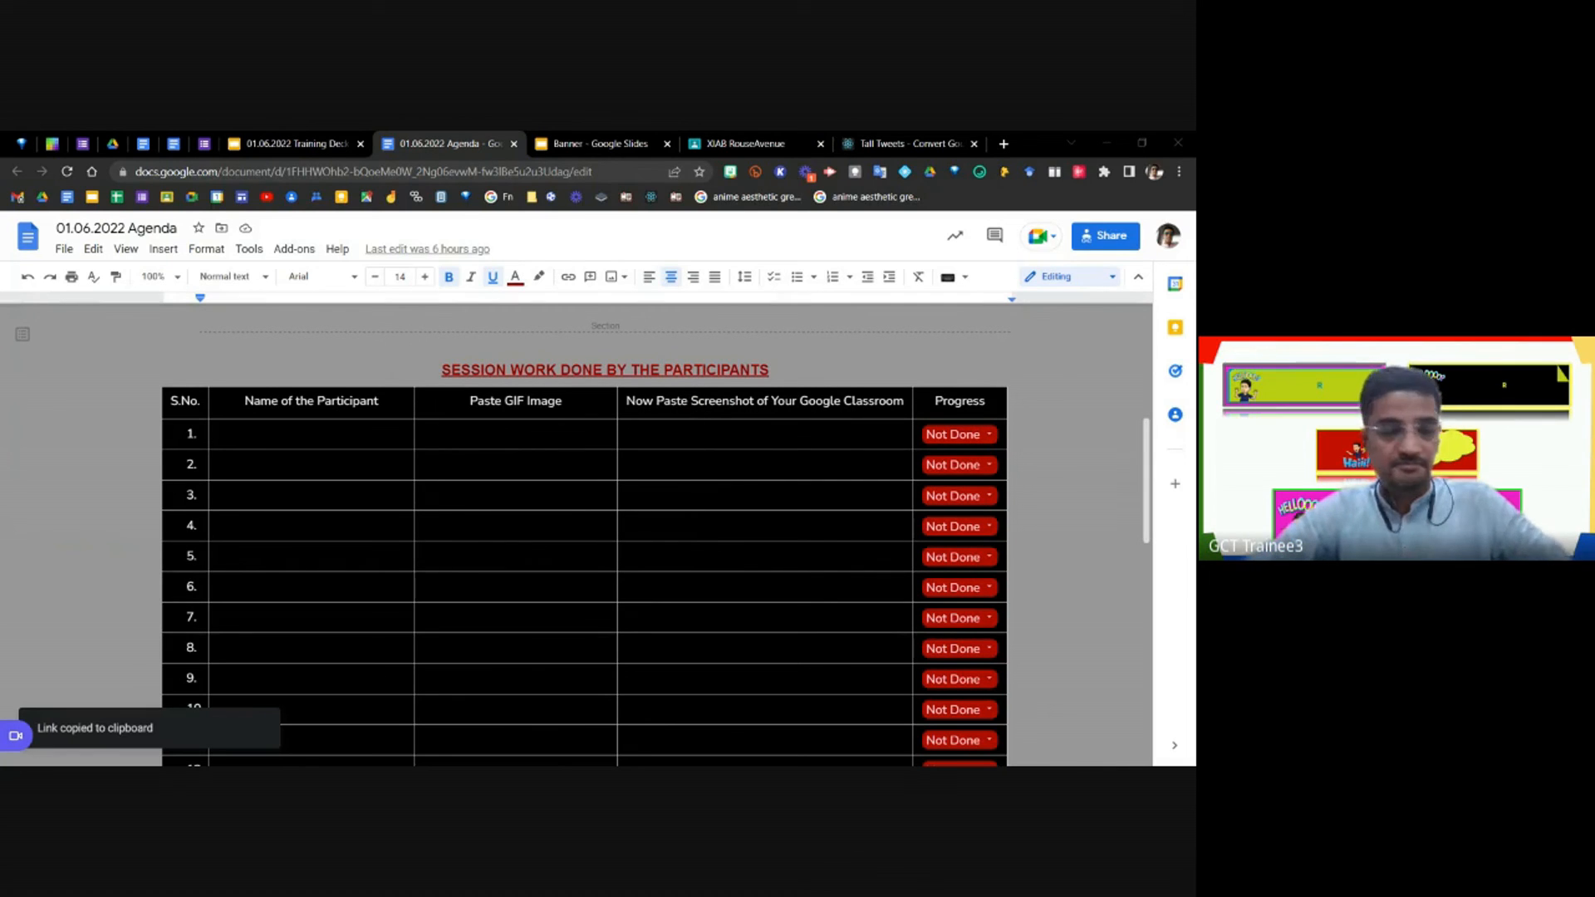